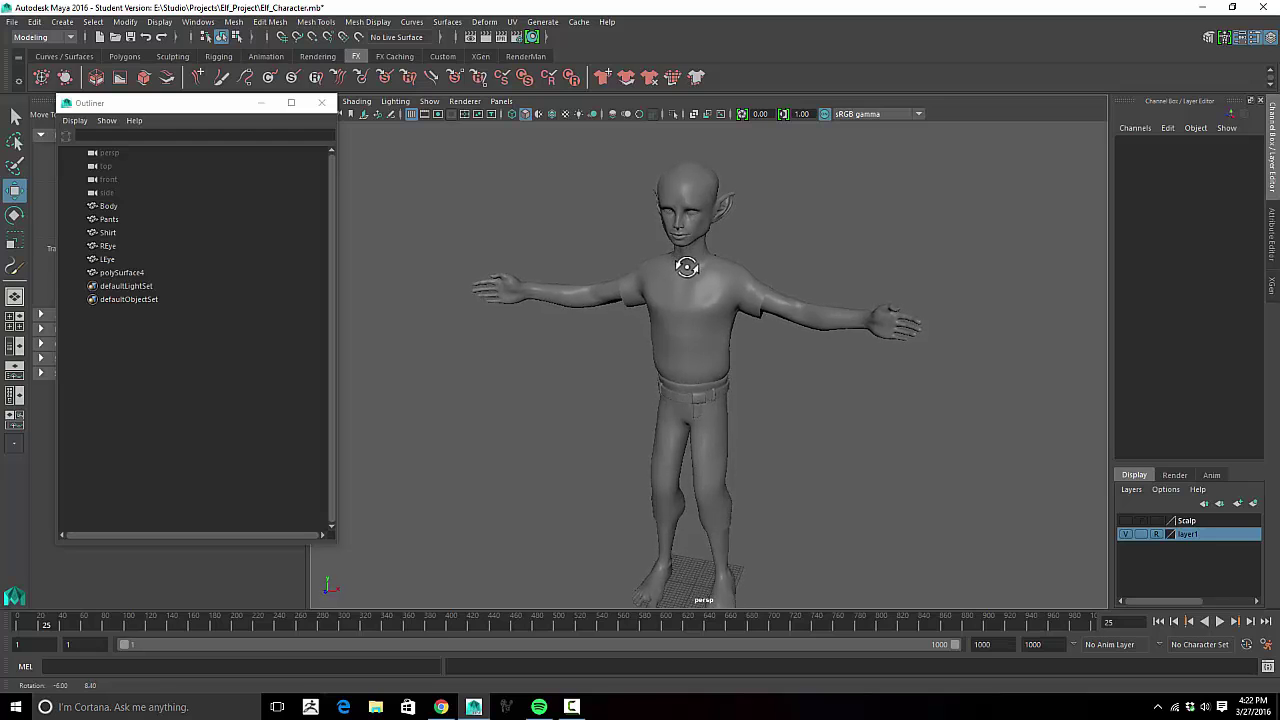
{"action": "middle_click_drag", "start_coordinate": [720, 277], "coordinate": [702, 258], "text": "alt"}
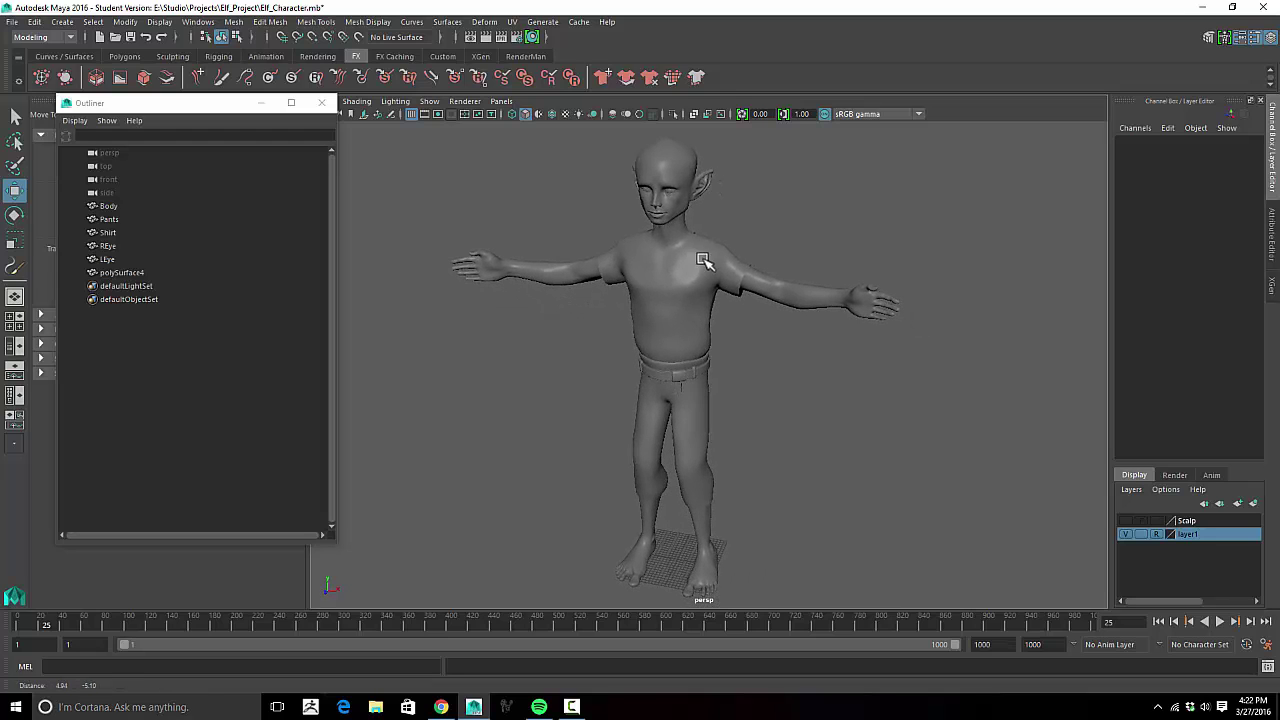
{"action": "left_click_drag", "start_coordinate": [702, 258], "coordinate": [688, 259], "text": "alt"}
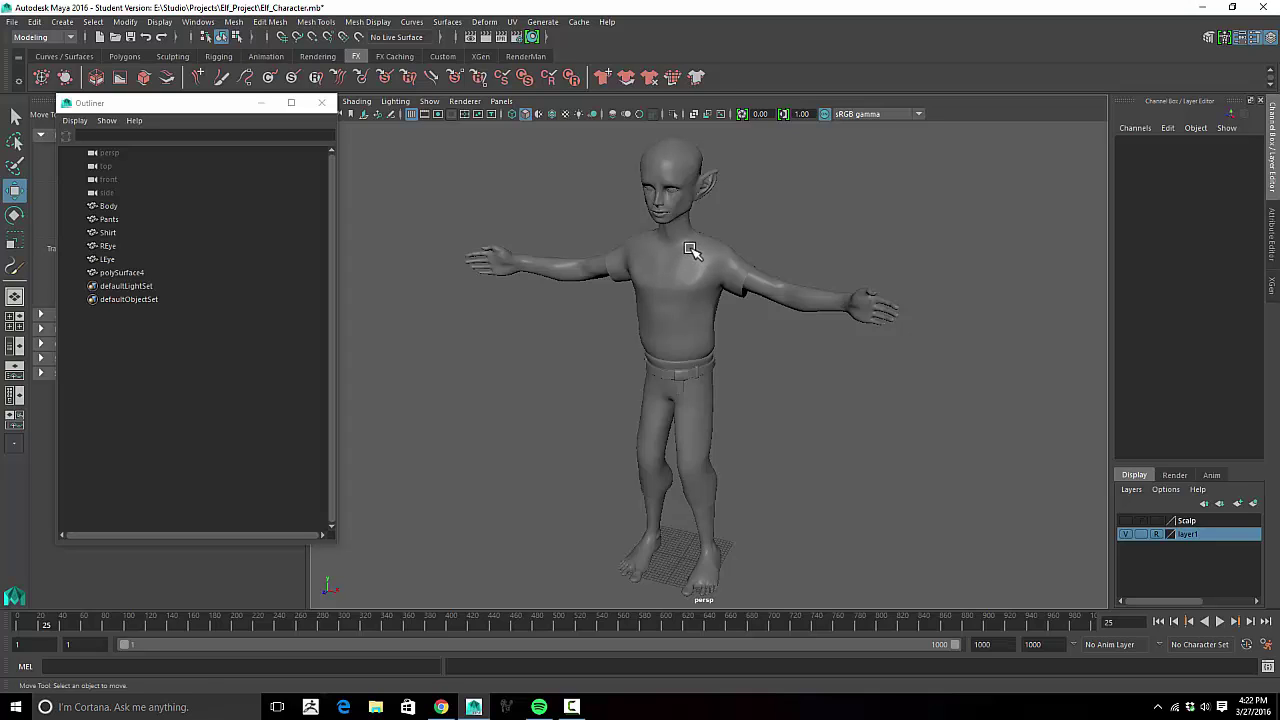
{"action": "mouse_move", "coordinate": [690, 248]}
{"action": "left_mouse_down", "text": "alt"}
{"action": "mouse_move", "coordinate": [680, 251]}
{"action": "mouse_move", "coordinate": [729, 263]}
{"action": "mouse_move", "coordinate": [710, 277]}
{"action": "mouse_move", "coordinate": [701, 266]}
{"action": "left_mouse_up", "text": "alt"}
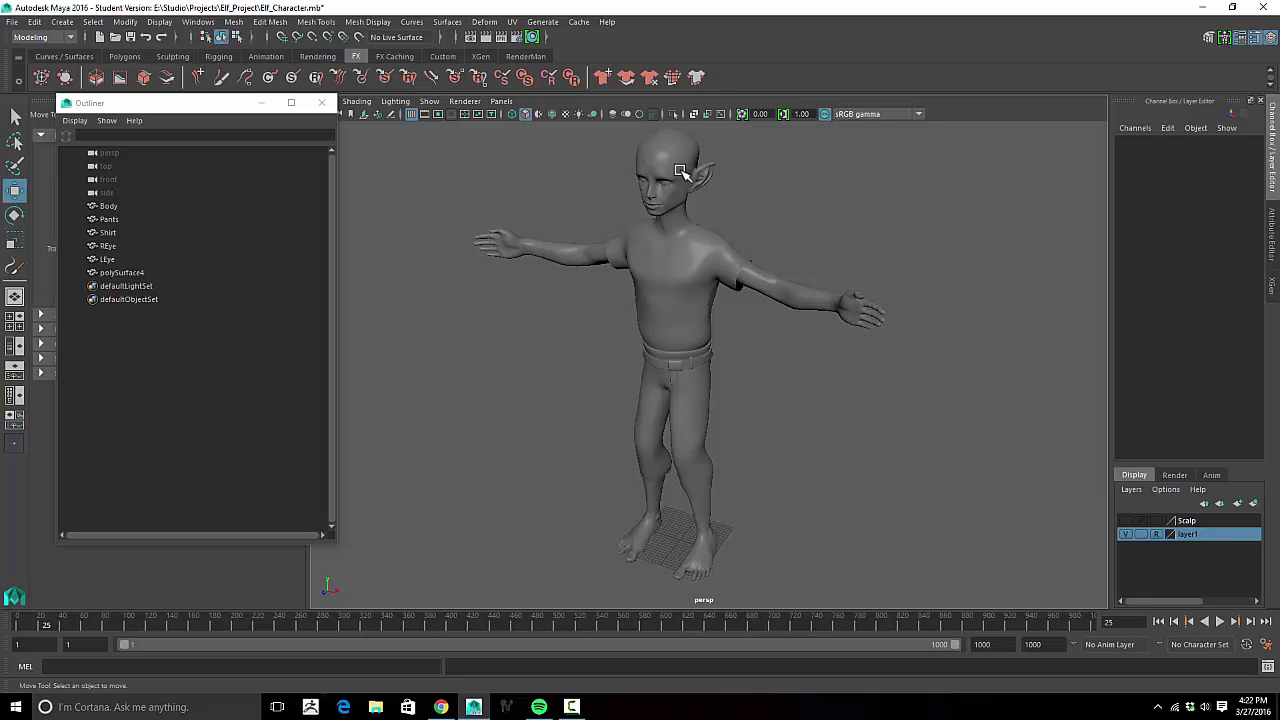
{"action": "left_click_drag", "start_coordinate": [723, 189], "coordinate": [741, 208], "text": "alt"}
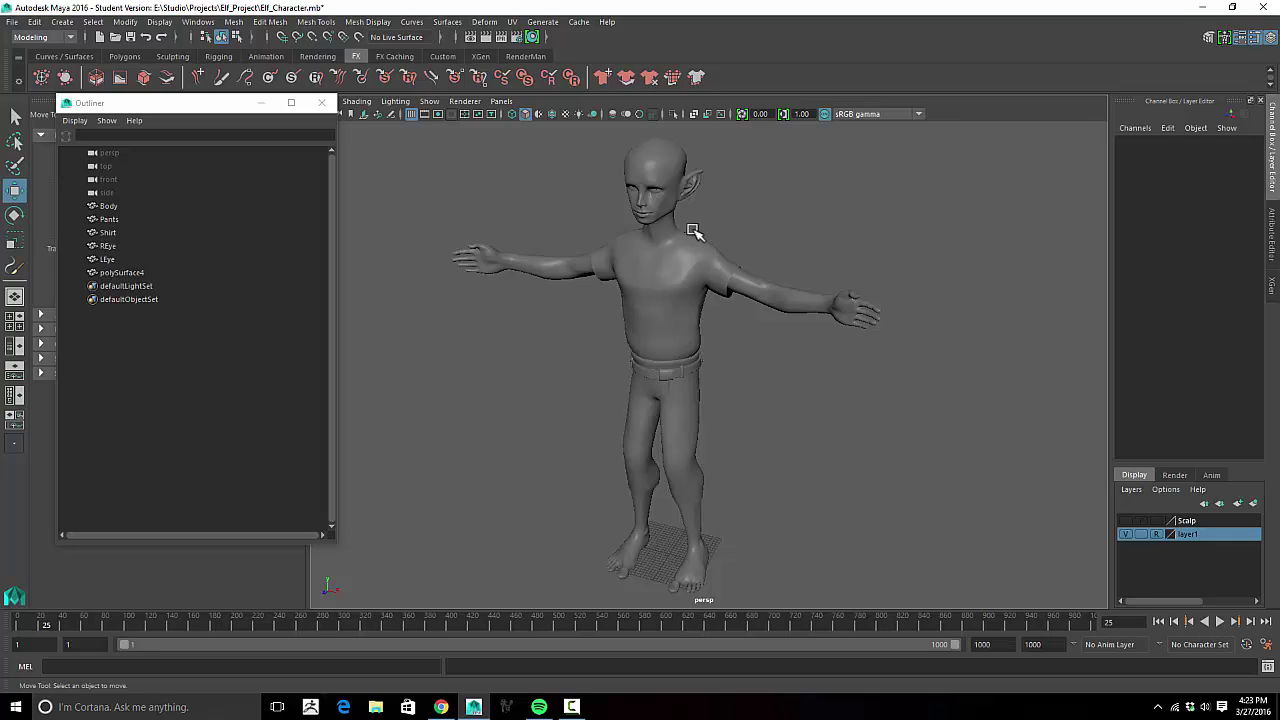
Step: Close the Outliner window so the elf character can be viewed across the full viewport
{"action": "left_click", "coordinate": [330, 106]}
{"action": "left_click", "coordinate": [300, 110]}
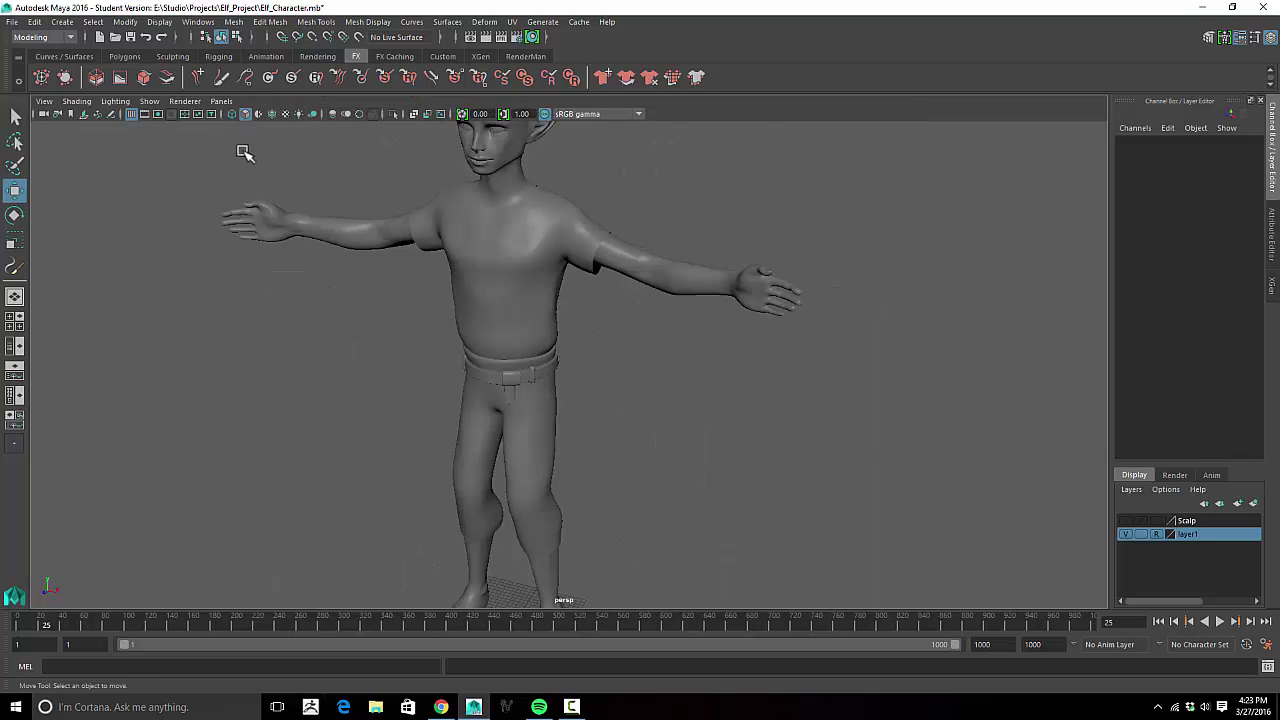
{"action": "middle_click_drag", "start_coordinate": [466, 241], "coordinate": [517, 371], "text": "alt"}
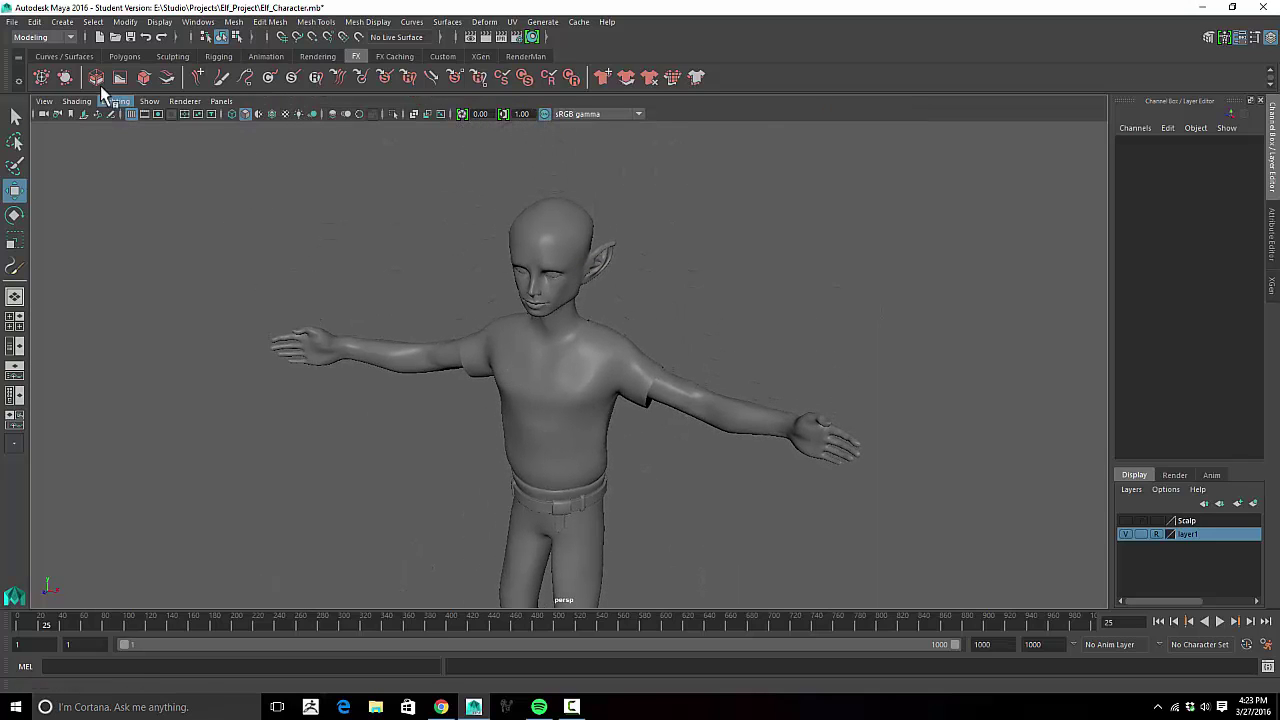
Step: Create a polygon sphere at the grid origin and clear the selection
{"action": "left_click", "coordinate": [124, 56]}
{"action": "left_click", "coordinate": [46, 77]}
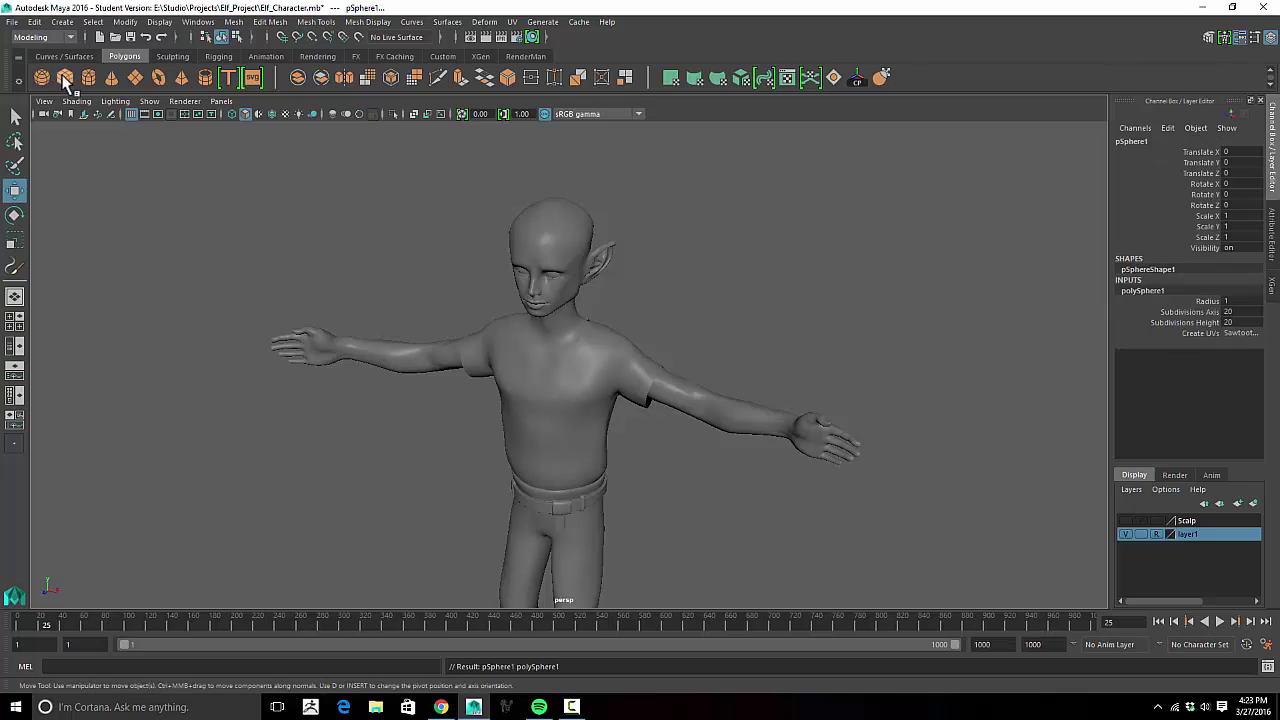
{"action": "middle_click_drag", "start_coordinate": [689, 377], "coordinate": [796, 234], "text": "alt"}
{"action": "right_click_drag", "start_coordinate": [832, 360], "coordinate": [721, 386], "text": "alt"}
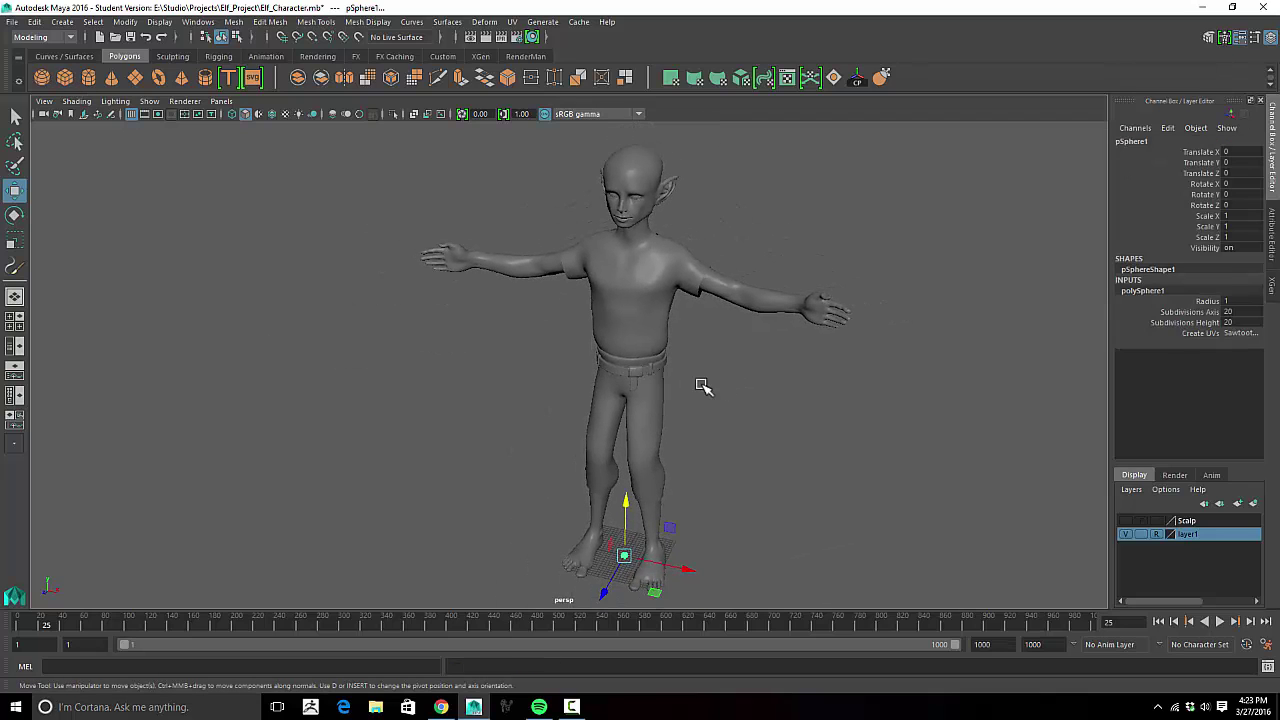
{"action": "left_click", "coordinate": [700, 386]}
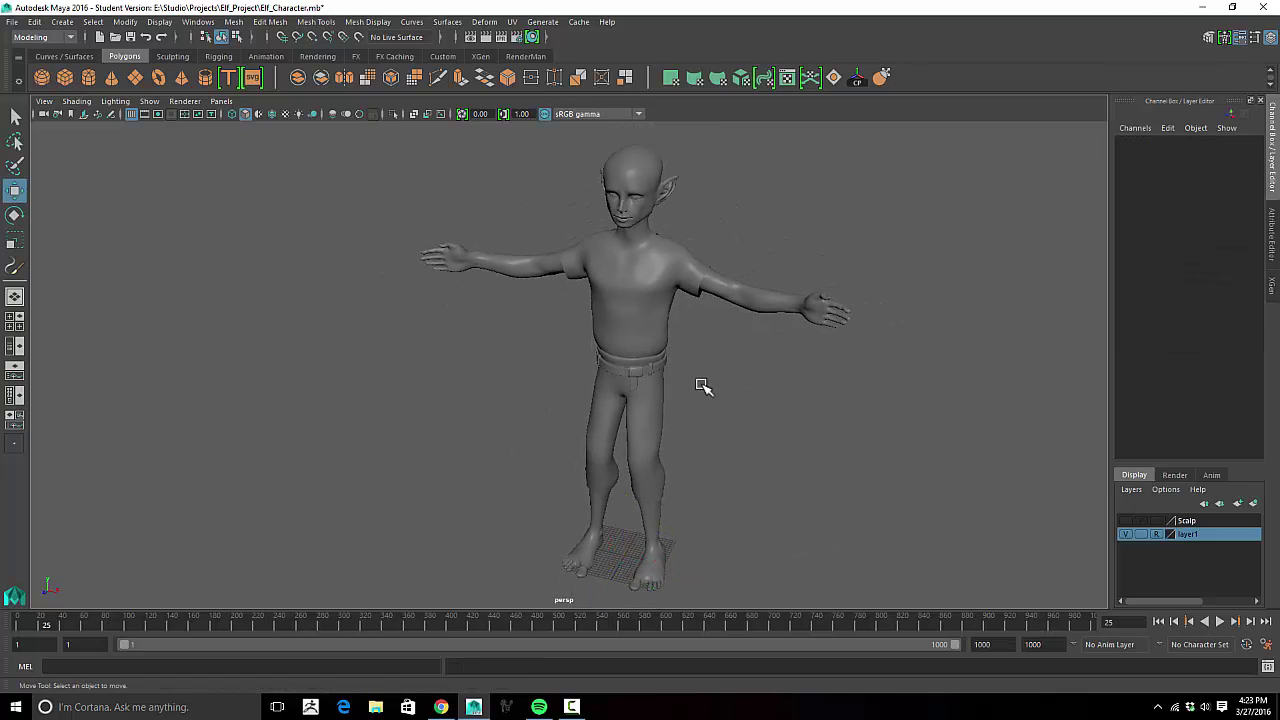
Step: Create a polygon cube and raise it to about Y 119.9, at the top of the character's head
{"action": "left_click", "coordinate": [65, 77]}
{"action": "left_click_drag", "start_coordinate": [626, 491], "coordinate": [703, 80]}
{"action": "middle_click_drag", "start_coordinate": [715, 212], "coordinate": [722, 328], "text": "alt"}
{"action": "right_click_drag", "start_coordinate": [722, 328], "coordinate": [740, 315], "text": "alt"}
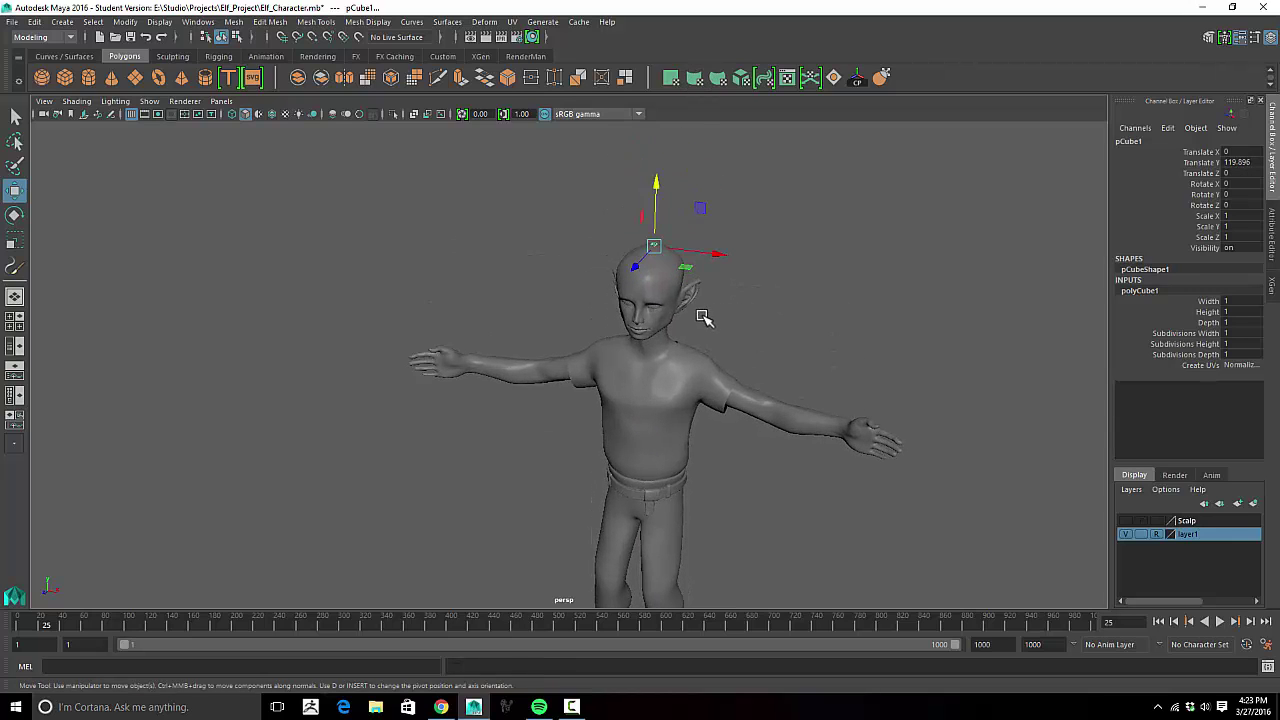
Step: Scale the cube uniformly to about 12.6 and lower it over the head to about Y 114.4
{"action": "key", "text": "r"}
{"action": "left_click_drag", "start_coordinate": [653, 246], "coordinate": [708, 243]}
{"action": "key", "text": "w"}
{"action": "left_click_drag", "start_coordinate": [660, 193], "coordinate": [659, 215]}
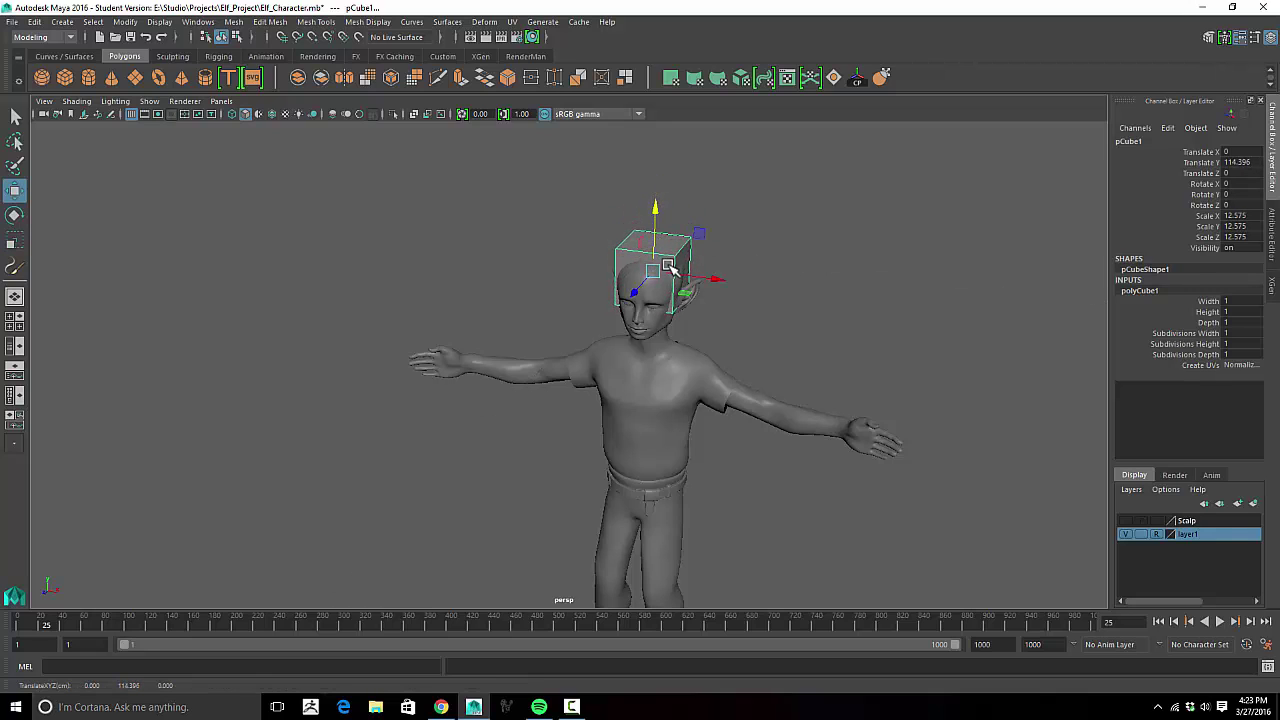
Step: Enlarge the cube uniformly to about 14.5 and set its width, height and depth subdivisions to 14
{"action": "key", "text": "r"}
{"action": "left_click_drag", "start_coordinate": [657, 271], "coordinate": [664, 271]}
{"action": "left_click_drag", "start_coordinate": [754, 312], "coordinate": [725, 308], "text": "alt"}
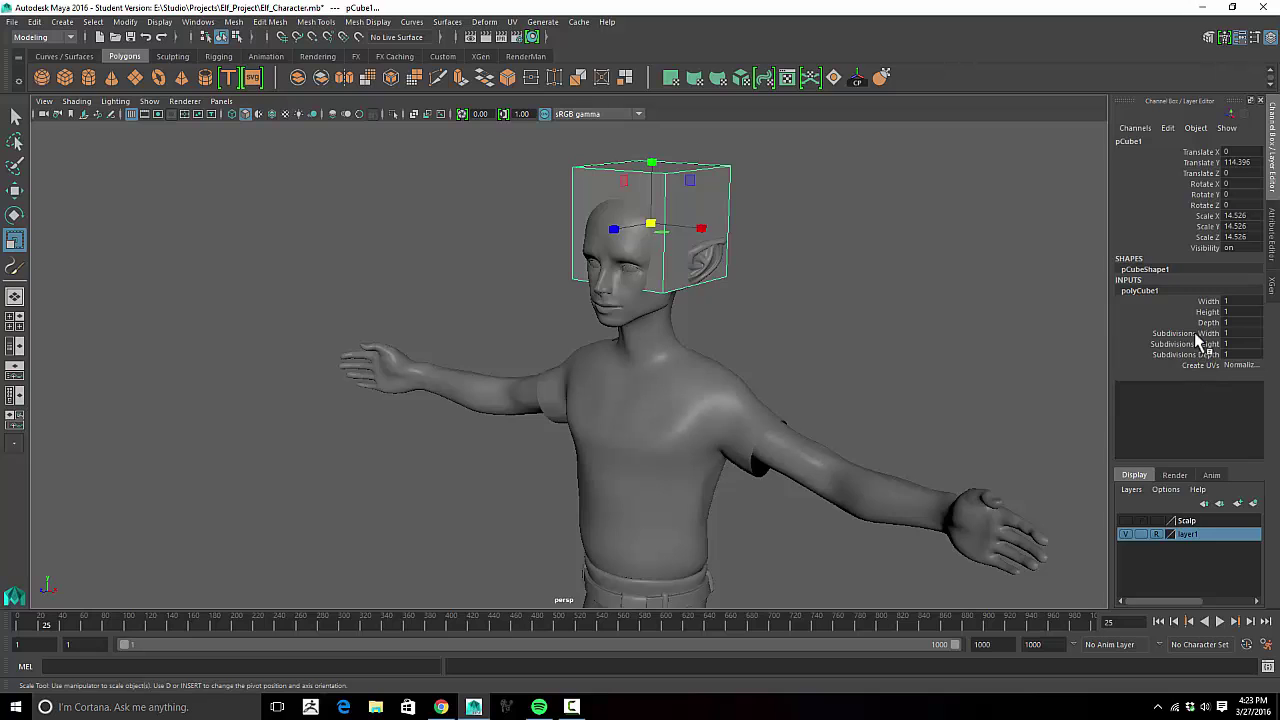
{"action": "left_click_drag", "start_coordinate": [1195, 332], "coordinate": [1198, 354]}
{"action": "middle_click_drag", "start_coordinate": [920, 320], "coordinate": [1015, 308]}
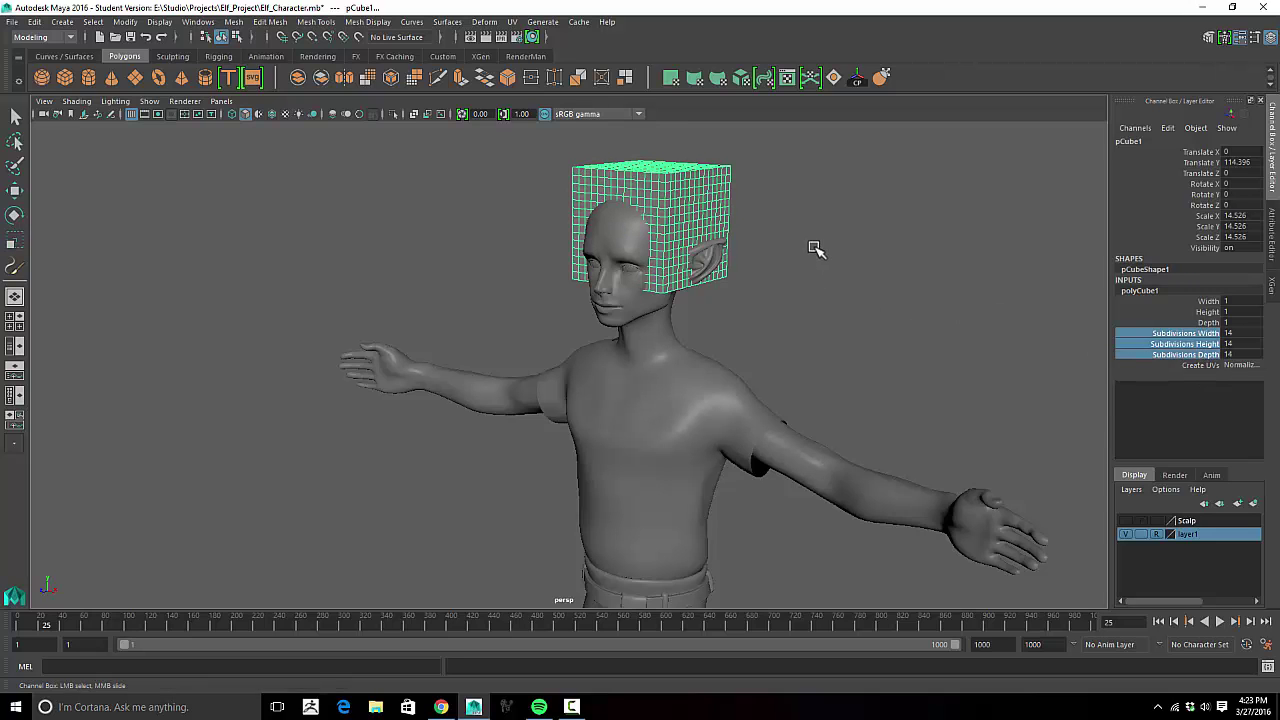
Step: Use the Grab sculpting tool with a resized brush to push the cube's corners in and round it around the skull
{"action": "left_click", "coordinate": [172, 56]}
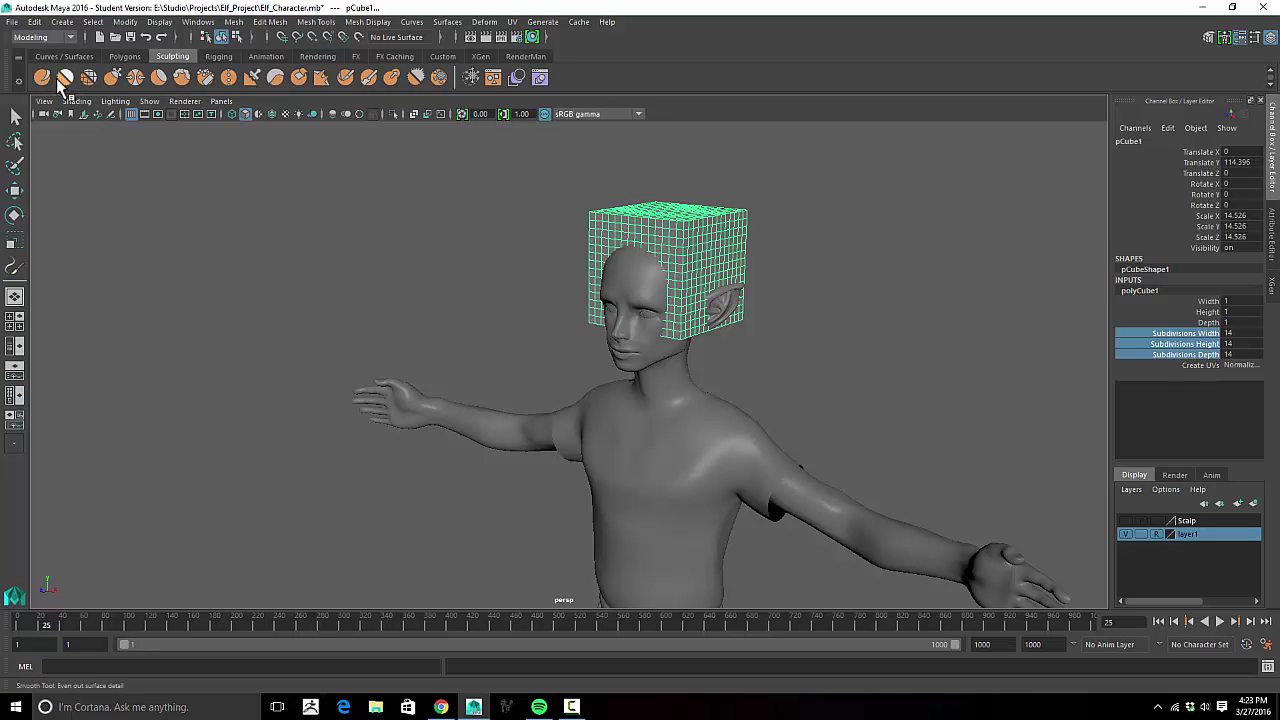
{"action": "left_click", "coordinate": [111, 78]}
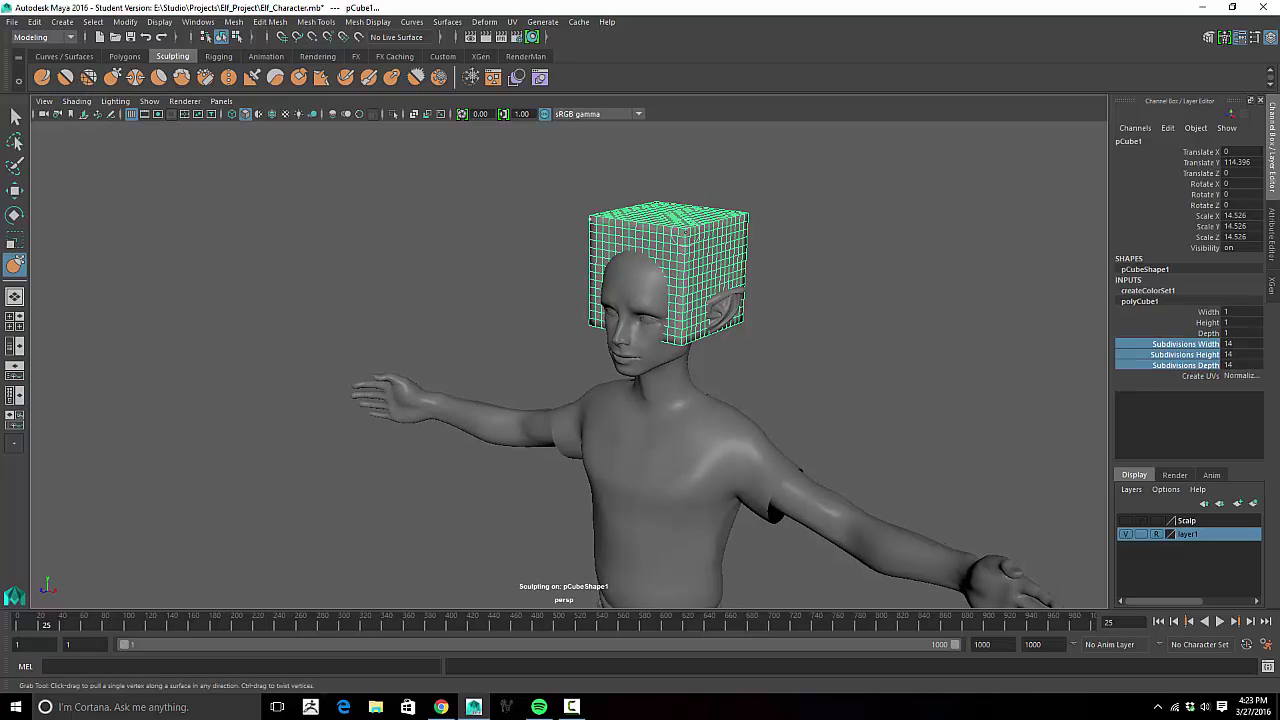
{"action": "mouse_move", "coordinate": [682, 229]}
{"action": "left_mouse_down"}
{"action": "mouse_move", "coordinate": [715, 229]}
{"action": "mouse_move", "coordinate": [709, 241]}
{"action": "mouse_move", "coordinate": [716, 231]}
{"action": "mouse_move", "coordinate": [701, 229]}
{"action": "mouse_move", "coordinate": [736, 306]}
{"action": "mouse_move", "coordinate": [678, 333]}
{"action": "mouse_move", "coordinate": [616, 331]}
{"action": "left_mouse_up"}
{"action": "key", "text": "b"}
{"action": "left_click_drag", "start_coordinate": [526, 324], "coordinate": [522, 316], "text": "shift"}
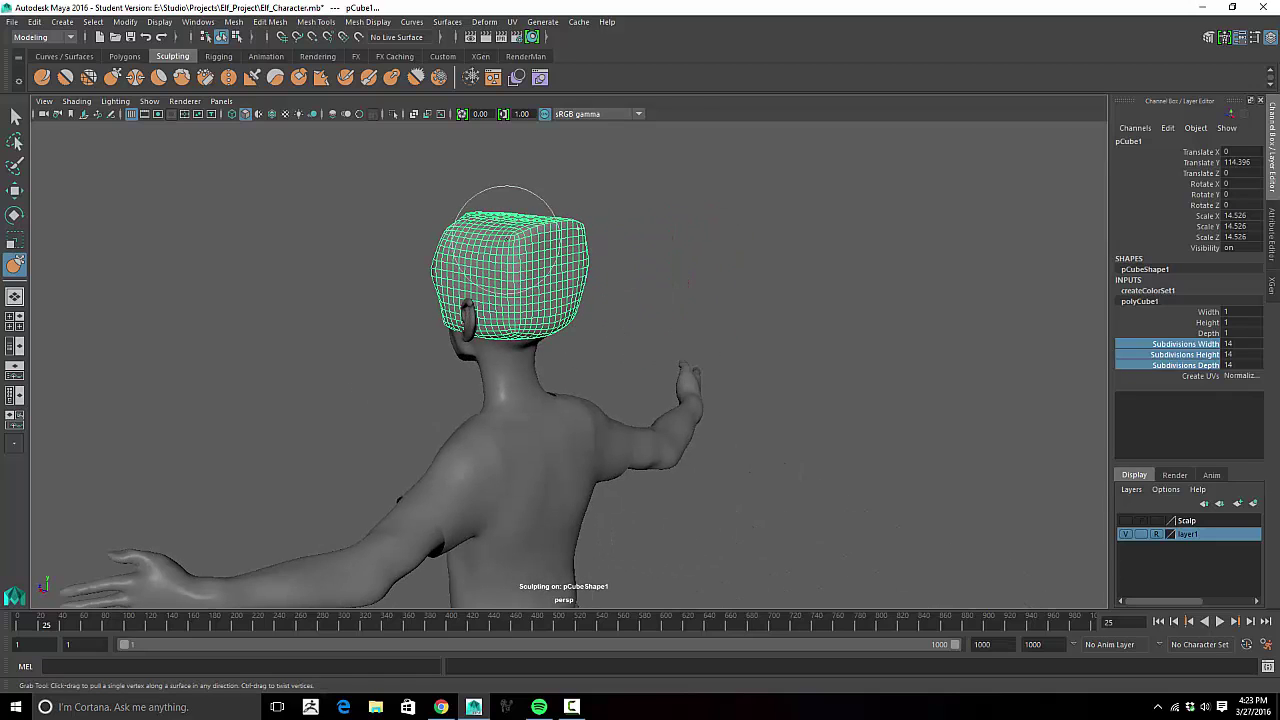
{"action": "mouse_move", "coordinate": [509, 236]}
{"action": "left_mouse_down", "text": "shift"}
{"action": "mouse_move", "coordinate": [546, 243]}
{"action": "mouse_move", "coordinate": [552, 306]}
{"action": "mouse_move", "coordinate": [545, 289]}
{"action": "mouse_move", "coordinate": [509, 286]}
{"action": "left_mouse_up", "text": "shift"}
Step: Sculpt the rounded cube with the Grab tool into a close-fitting hair cap with a hairline, sideburns and neckline
{"action": "mouse_move", "coordinate": [575, 309]}
{"action": "left_mouse_down"}
{"action": "mouse_move", "coordinate": [596, 318]}
{"action": "mouse_move", "coordinate": [595, 340]}
{"action": "mouse_move", "coordinate": [661, 366]}
{"action": "left_mouse_up"}
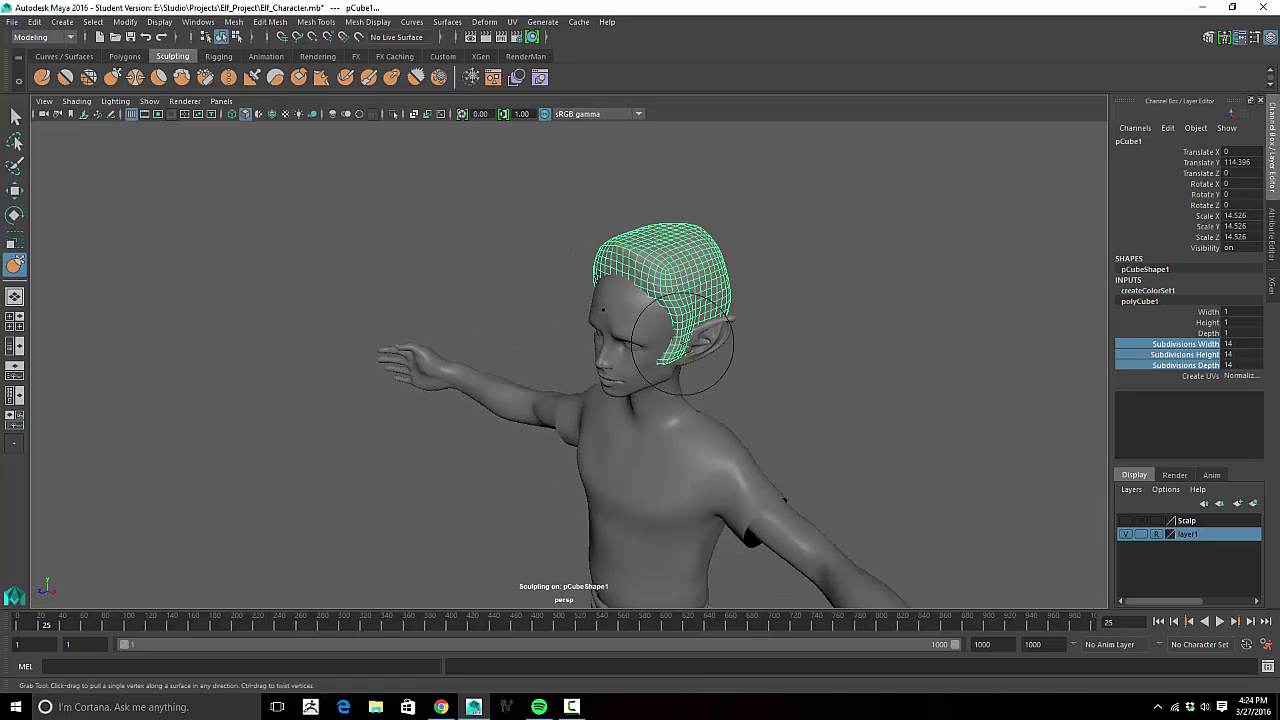
{"action": "left_click_drag", "start_coordinate": [670, 334], "coordinate": [674, 337]}
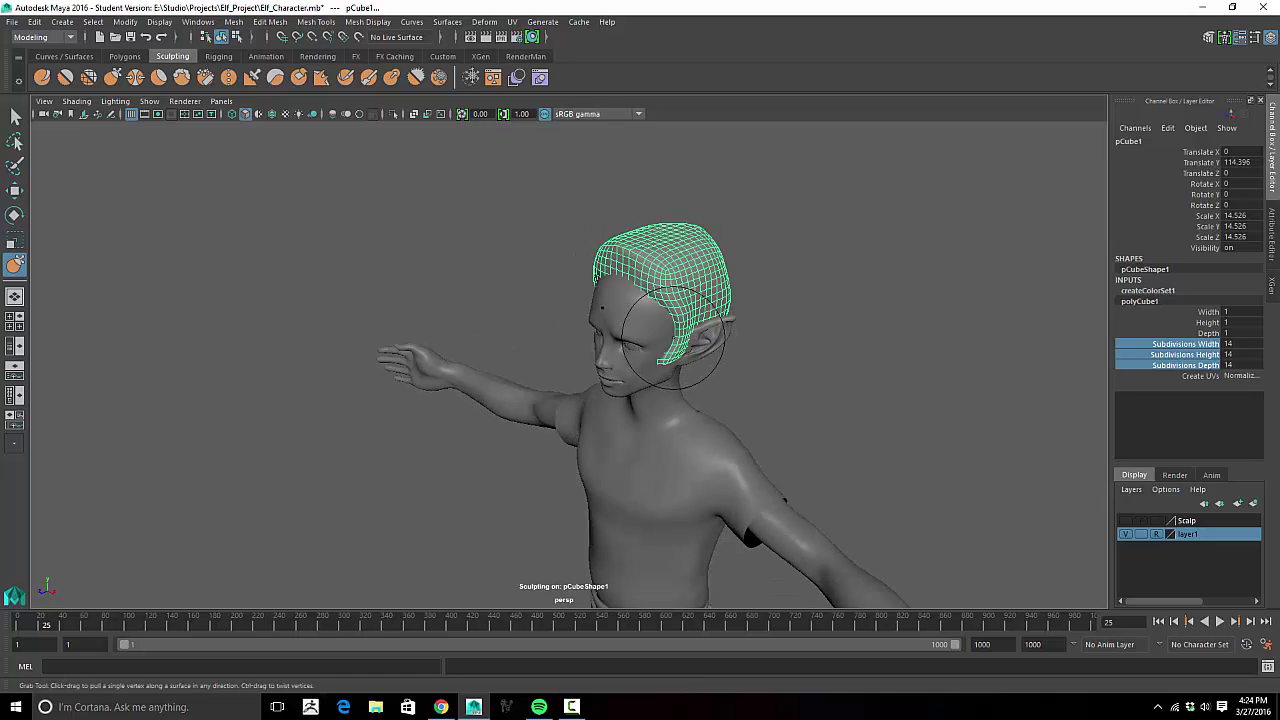
{"action": "mouse_move", "coordinate": [641, 293]}
{"action": "left_mouse_down", "text": "alt"}
{"action": "mouse_move", "coordinate": [595, 260]}
{"action": "mouse_move", "coordinate": [596, 273]}
{"action": "mouse_move", "coordinate": [584, 253]}
{"action": "mouse_move", "coordinate": [603, 235]}
{"action": "mouse_move", "coordinate": [589, 230]}
{"action": "mouse_move", "coordinate": [820, 246]}
{"action": "mouse_move", "coordinate": [661, 253]}
{"action": "mouse_move", "coordinate": [652, 272]}
{"action": "left_mouse_up", "text": "alt"}
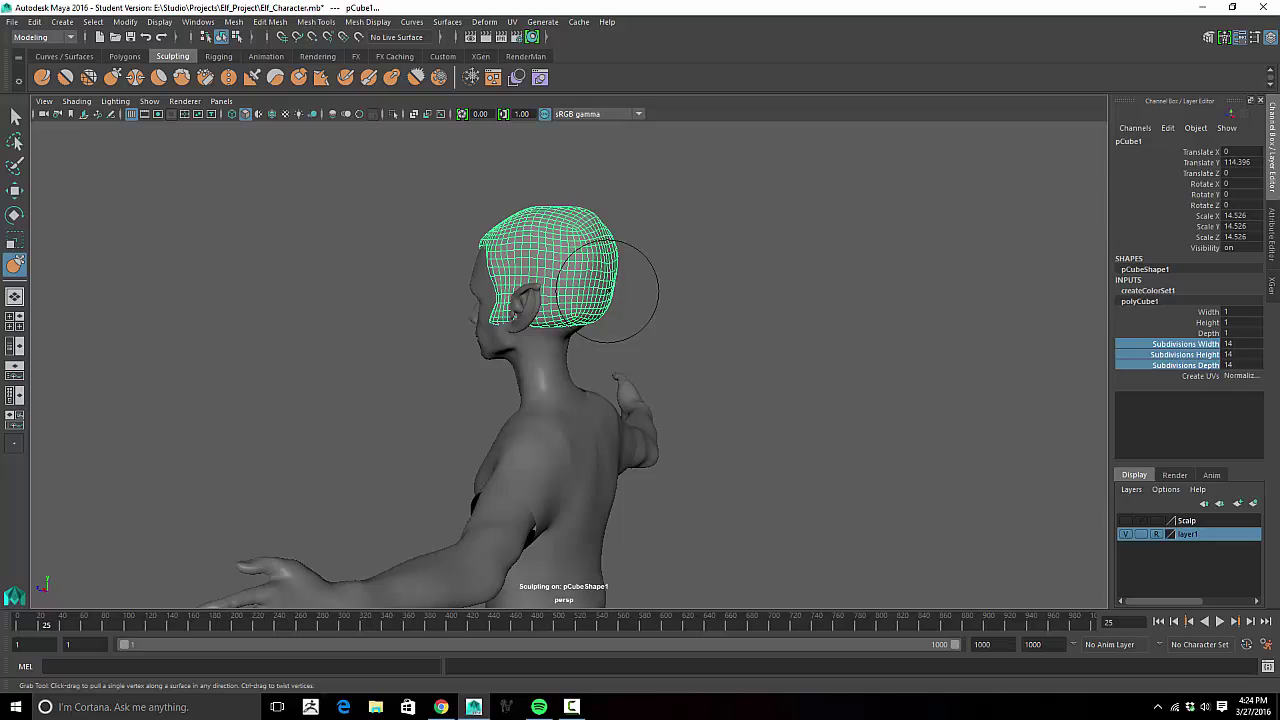
{"action": "mouse_move", "coordinate": [571, 319]}
{"action": "left_mouse_down"}
{"action": "mouse_move", "coordinate": [596, 336]}
{"action": "mouse_move", "coordinate": [480, 323]}
{"action": "mouse_move", "coordinate": [490, 318]}
{"action": "left_mouse_up"}
{"action": "mouse_move", "coordinate": [611, 287]}
{"action": "left_mouse_down", "text": "alt"}
{"action": "mouse_move", "coordinate": [700, 300]}
{"action": "mouse_move", "coordinate": [686, 343]}
{"action": "mouse_move", "coordinate": [766, 316]}
{"action": "mouse_move", "coordinate": [765, 329]}
{"action": "left_mouse_up", "text": "alt"}
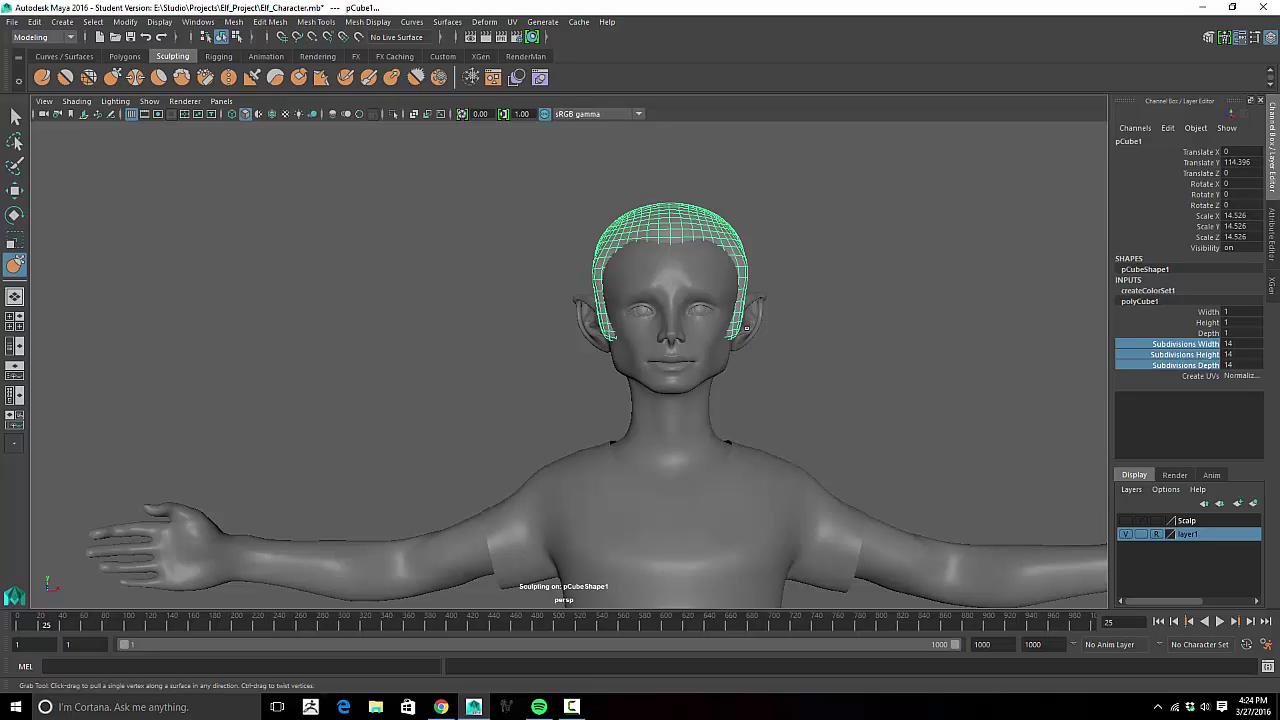
{"action": "left_click_drag", "start_coordinate": [700, 300], "coordinate": [612, 298], "text": "alt"}
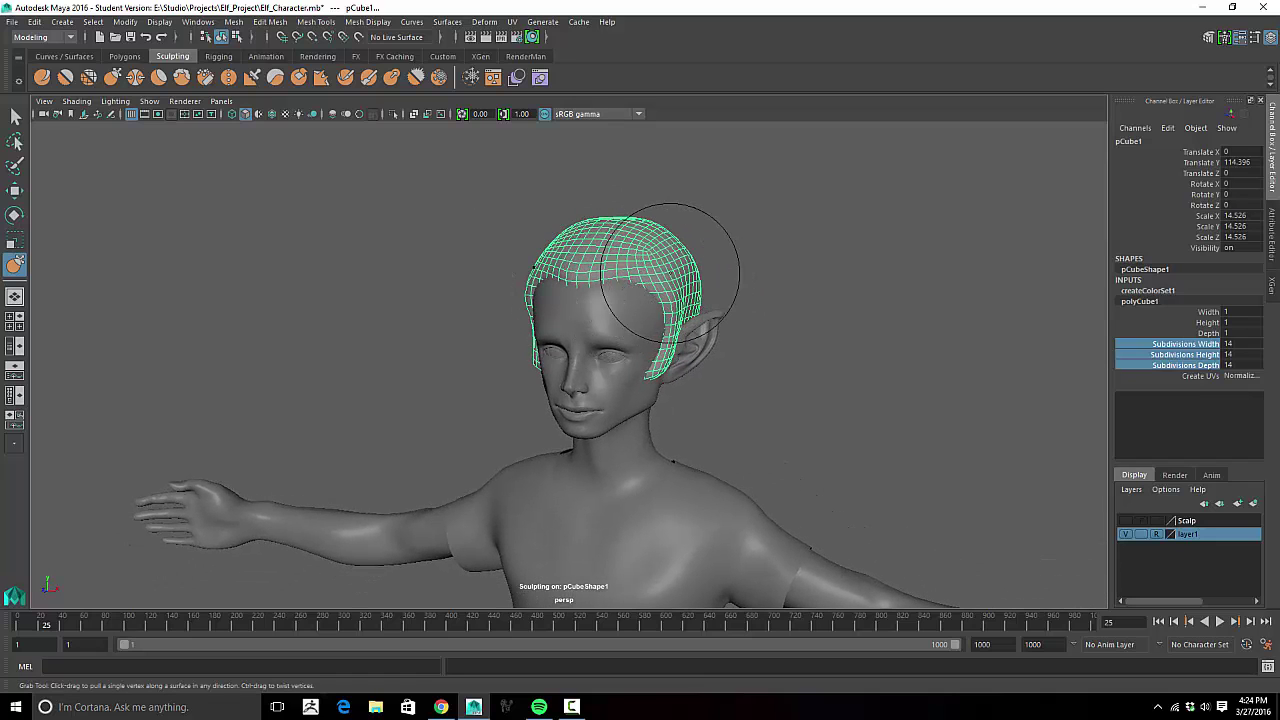
{"action": "mouse_move", "coordinate": [549, 229]}
{"action": "left_mouse_down", "text": "alt"}
{"action": "mouse_move", "coordinate": [697, 273]}
{"action": "mouse_move", "coordinate": [615, 315]}
{"action": "mouse_move", "coordinate": [540, 300]}
{"action": "left_mouse_up", "text": "alt"}
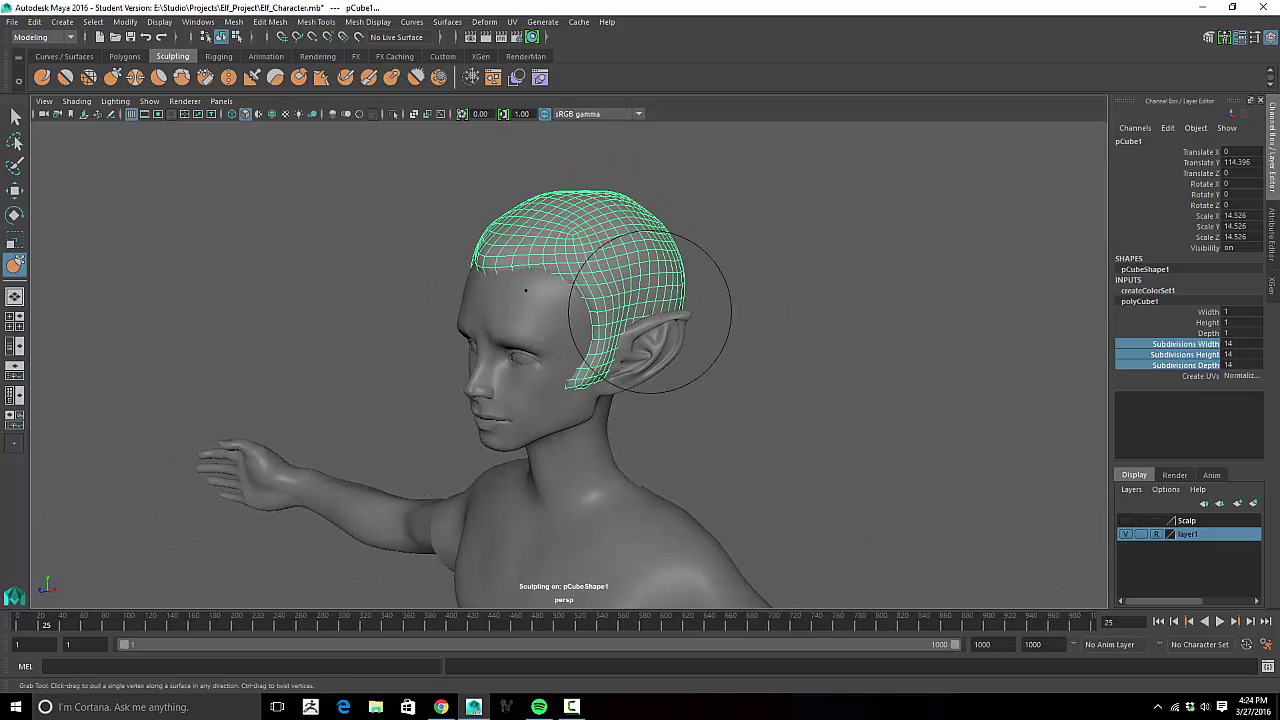
Step: Delete the sculpted hair cap and switch back to the Move tool
{"action": "mouse_move", "coordinate": [714, 271]}
{"action": "left_mouse_down", "text": "alt"}
{"action": "mouse_move", "coordinate": [609, 286]}
{"action": "mouse_move", "coordinate": [591, 249]}
{"action": "mouse_move", "coordinate": [666, 252]}
{"action": "mouse_move", "coordinate": [586, 277]}
{"action": "mouse_move", "coordinate": [587, 319]}
{"action": "mouse_move", "coordinate": [629, 324]}
{"action": "left_mouse_up", "text": "alt"}
{"action": "key", "text": "Delete"}
{"action": "middle_click_drag", "start_coordinate": [634, 318], "coordinate": [670, 302], "text": "alt"}
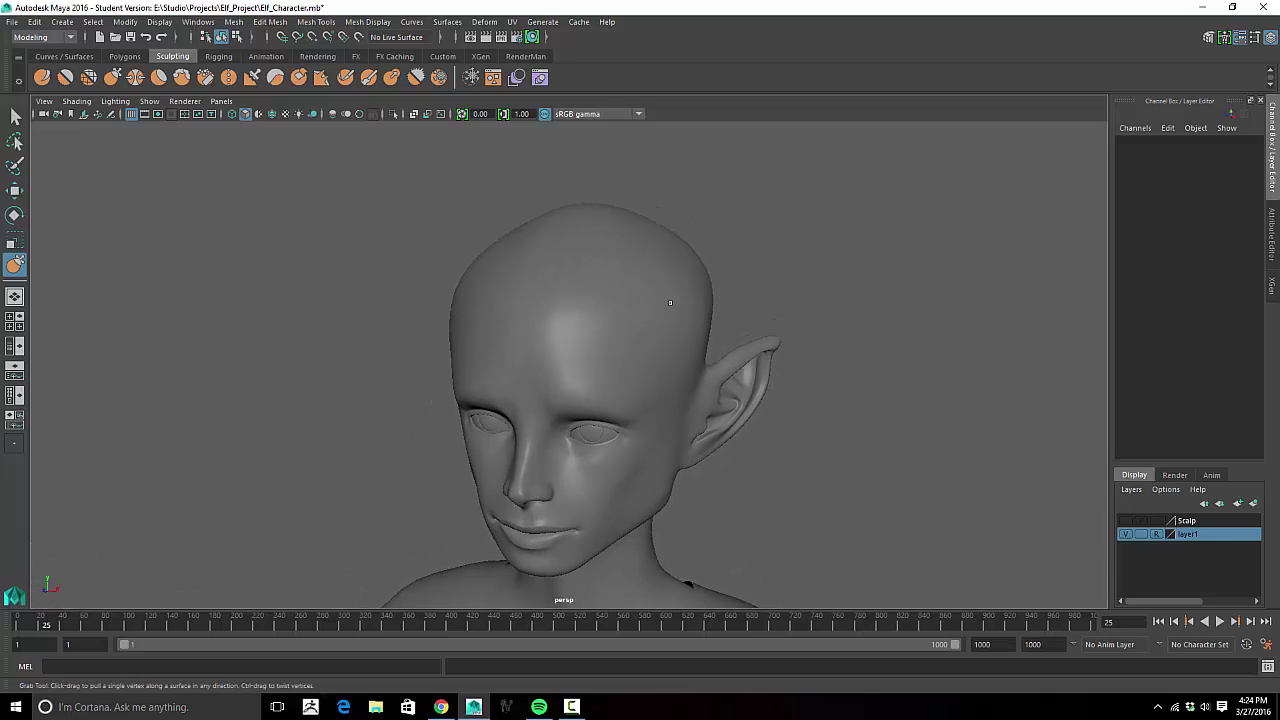
{"action": "key", "text": "w"}
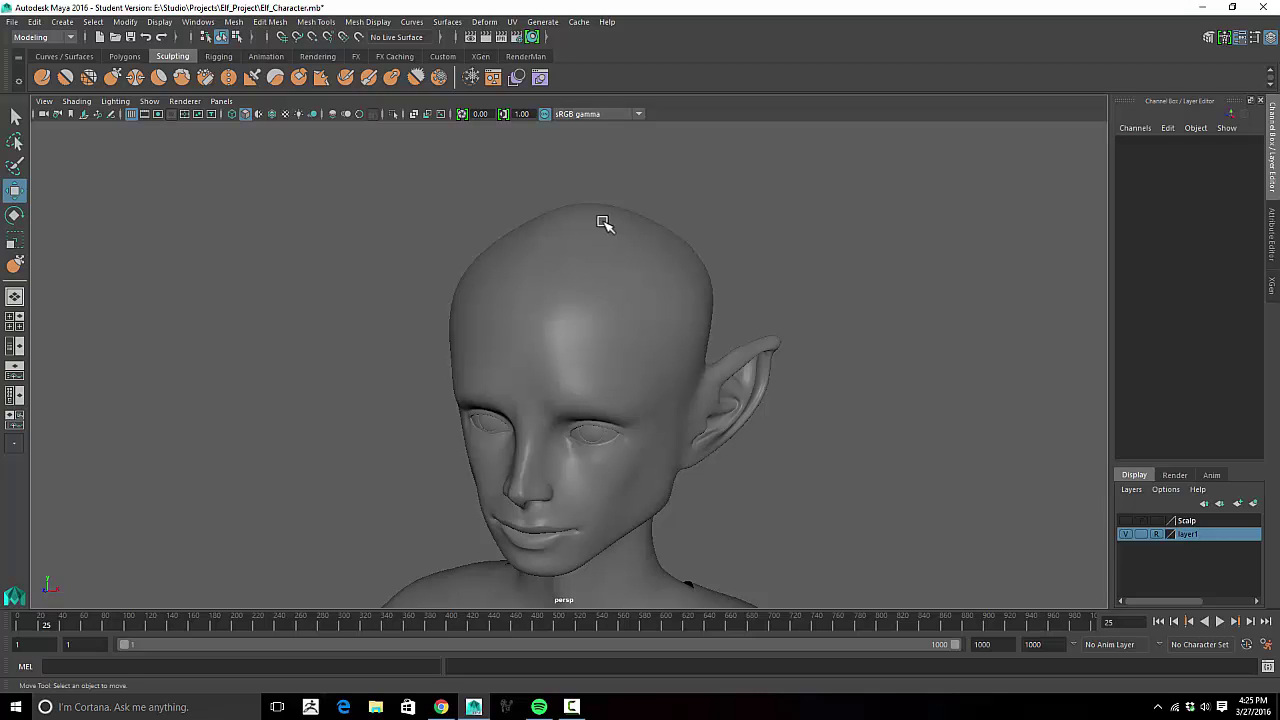
Step: Turn on the visibility of the Scalp display layer and select the scalp mesh on the head
{"action": "left_click_drag", "start_coordinate": [603, 222], "coordinate": [643, 243], "text": "alt"}
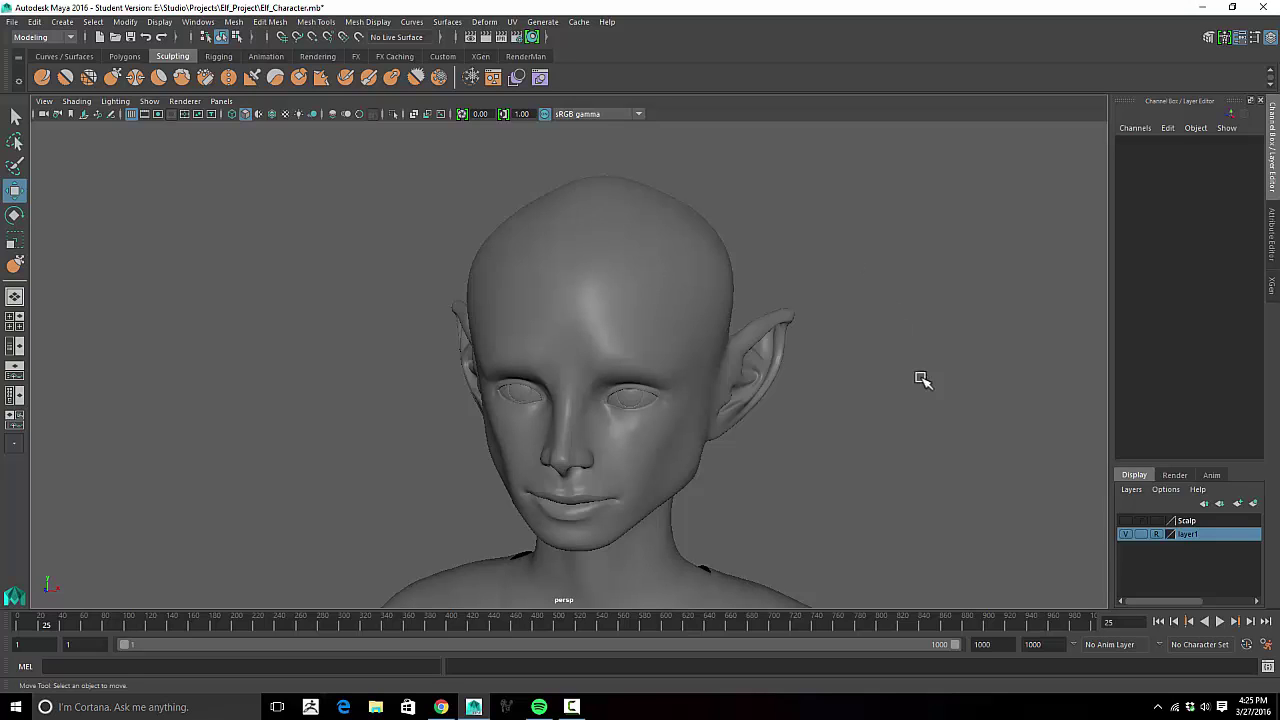
{"action": "left_click_drag", "start_coordinate": [853, 341], "coordinate": [950, 380], "text": "alt"}
{"action": "left_click", "coordinate": [1125, 520]}
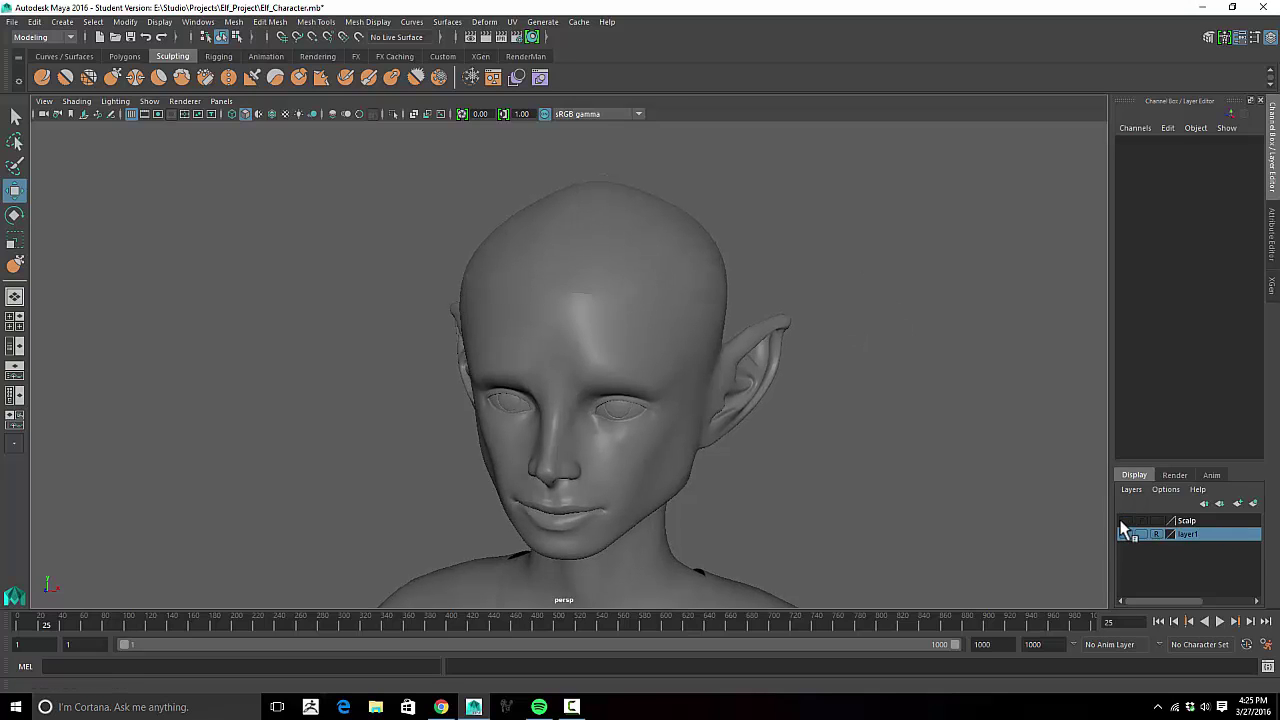
{"action": "left_click_drag", "start_coordinate": [870, 401], "coordinate": [571, 260], "text": "alt"}
{"action": "left_click_drag", "start_coordinate": [640, 376], "coordinate": [513, 393], "text": "alt"}
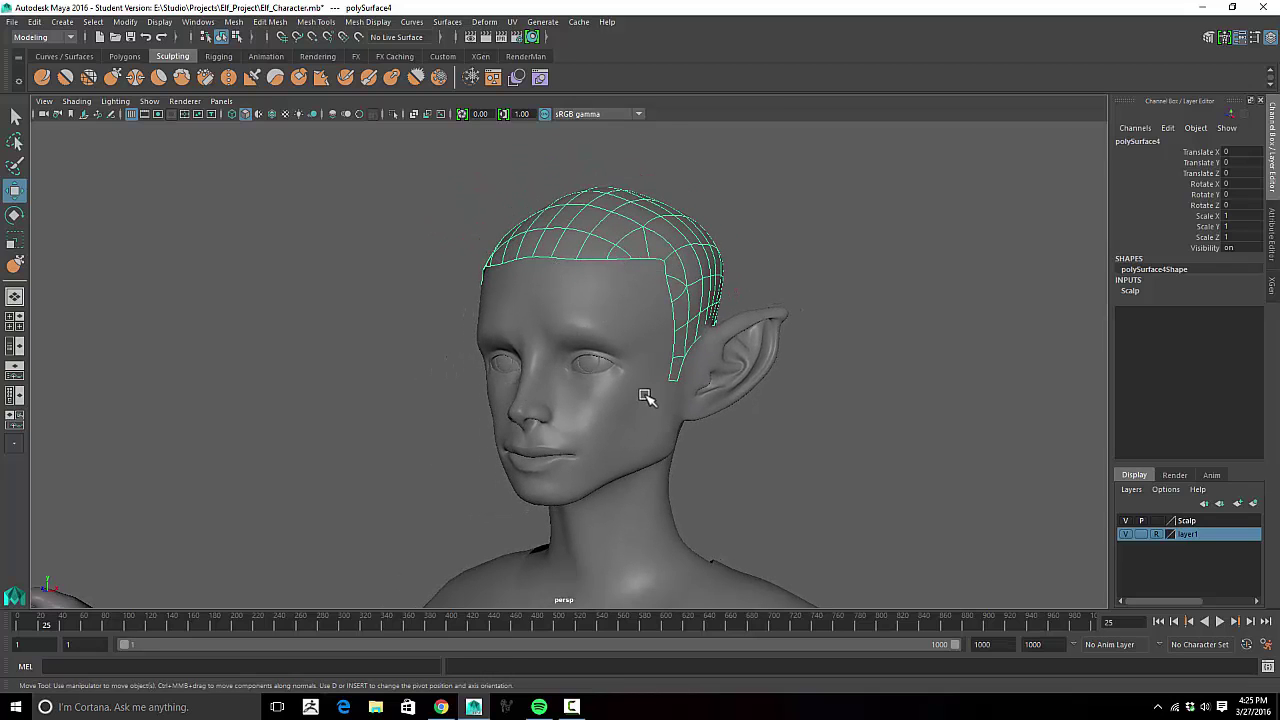
Step: Examine the scalp mesh's hairline and polygon flow from the front and both sides of the head
{"action": "left_click_drag", "start_coordinate": [806, 260], "coordinate": [716, 282], "text": "alt"}
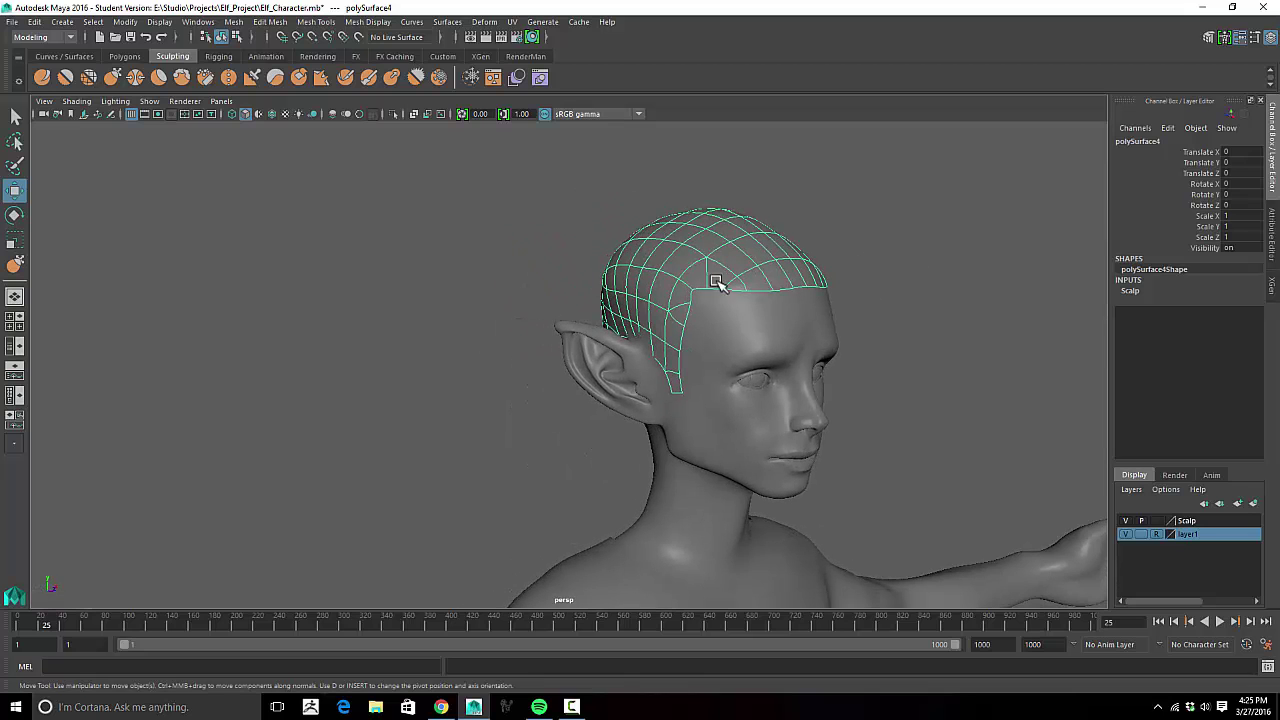
{"action": "mouse_move", "coordinate": [688, 352]}
{"action": "left_mouse_down", "text": "alt"}
{"action": "mouse_move", "coordinate": [717, 409]}
{"action": "mouse_move", "coordinate": [620, 403]}
{"action": "mouse_move", "coordinate": [655, 398]}
{"action": "mouse_move", "coordinate": [620, 386]}
{"action": "mouse_move", "coordinate": [640, 371]}
{"action": "mouse_move", "coordinate": [711, 357]}
{"action": "left_mouse_up", "text": "alt"}
{"action": "middle_click_drag", "start_coordinate": [711, 357], "coordinate": [660, 350], "text": "alt"}
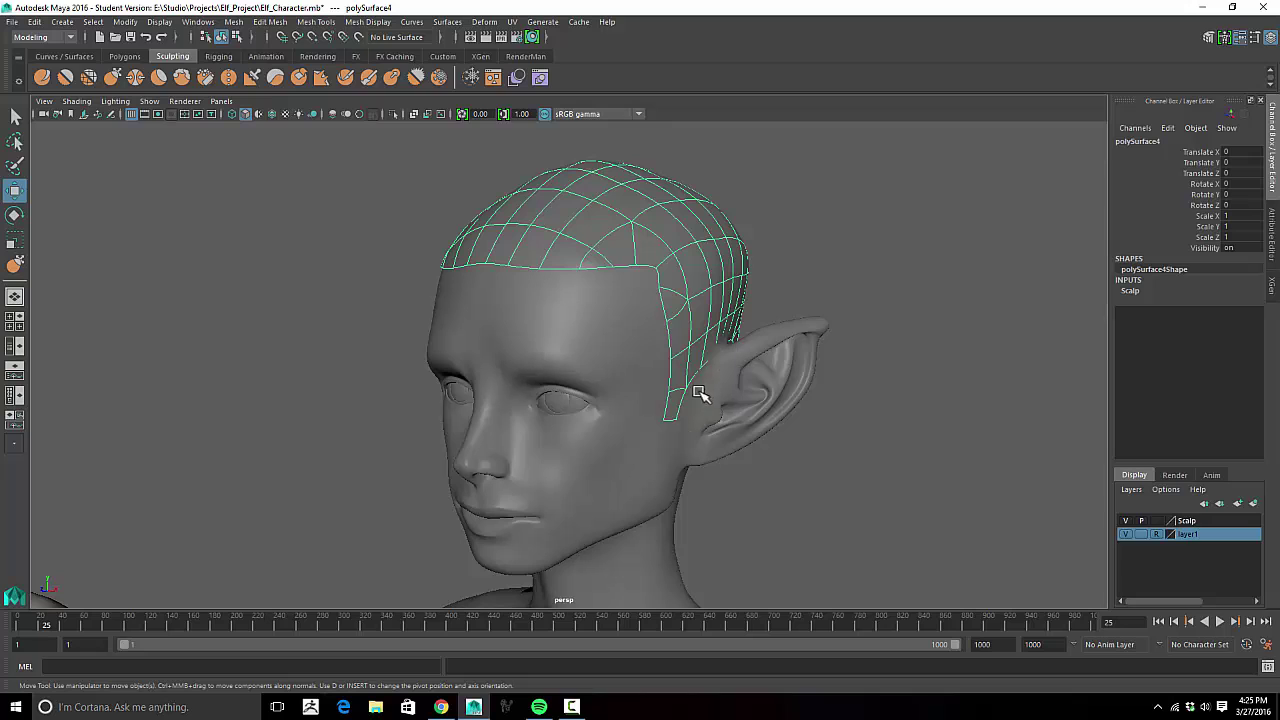
{"action": "left_click_drag", "start_coordinate": [878, 356], "coordinate": [835, 338], "text": "alt"}
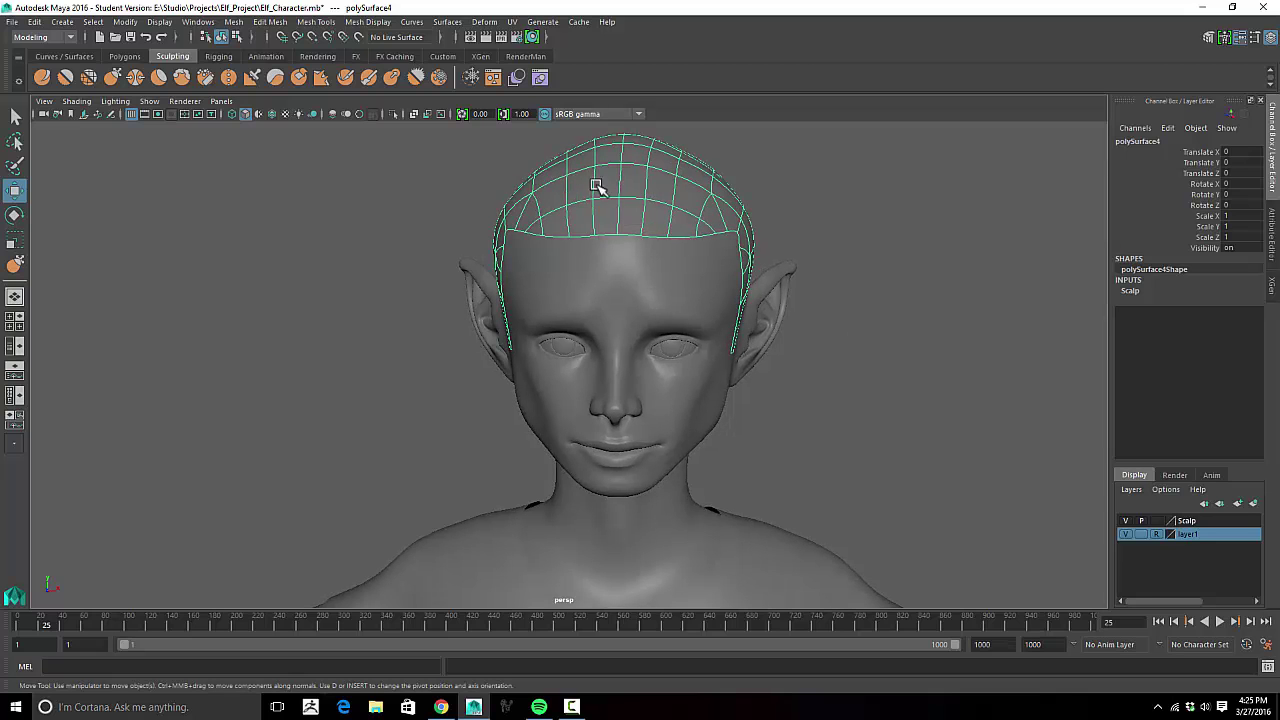
{"action": "left_click_drag", "start_coordinate": [771, 220], "coordinate": [665, 244], "text": "alt"}
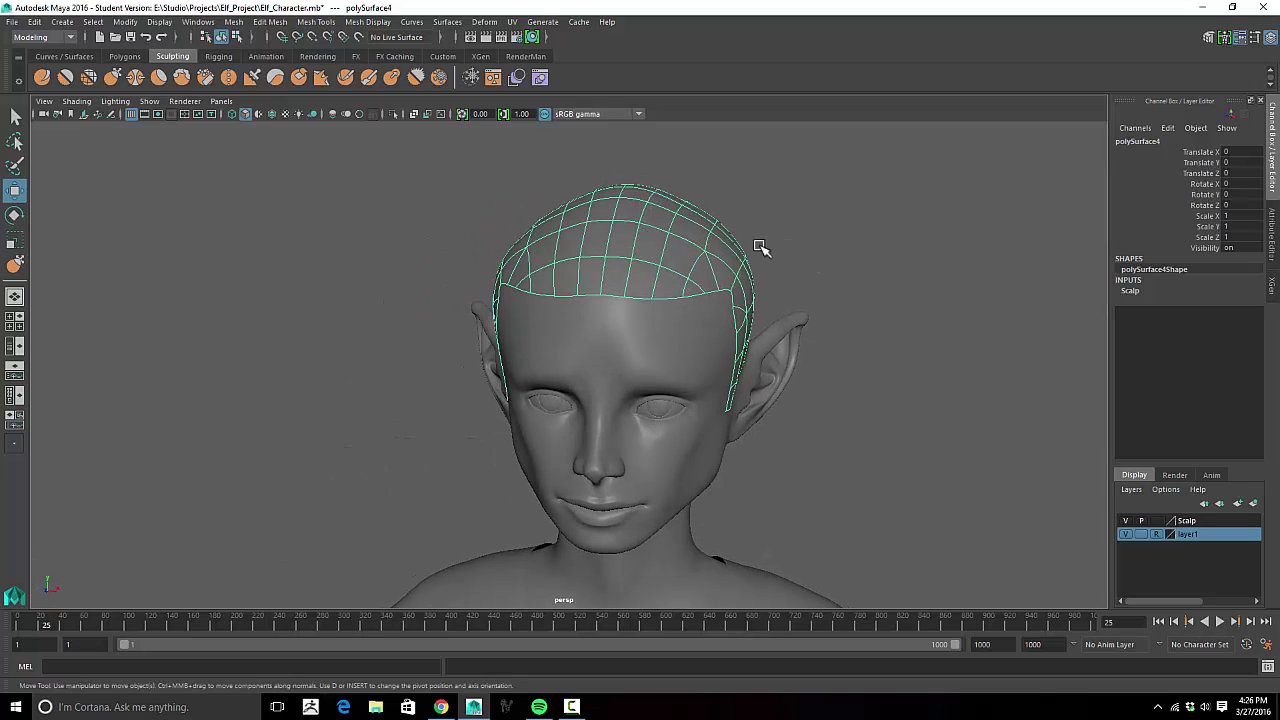
{"action": "left_click_drag", "start_coordinate": [806, 233], "coordinate": [694, 274], "text": "alt"}
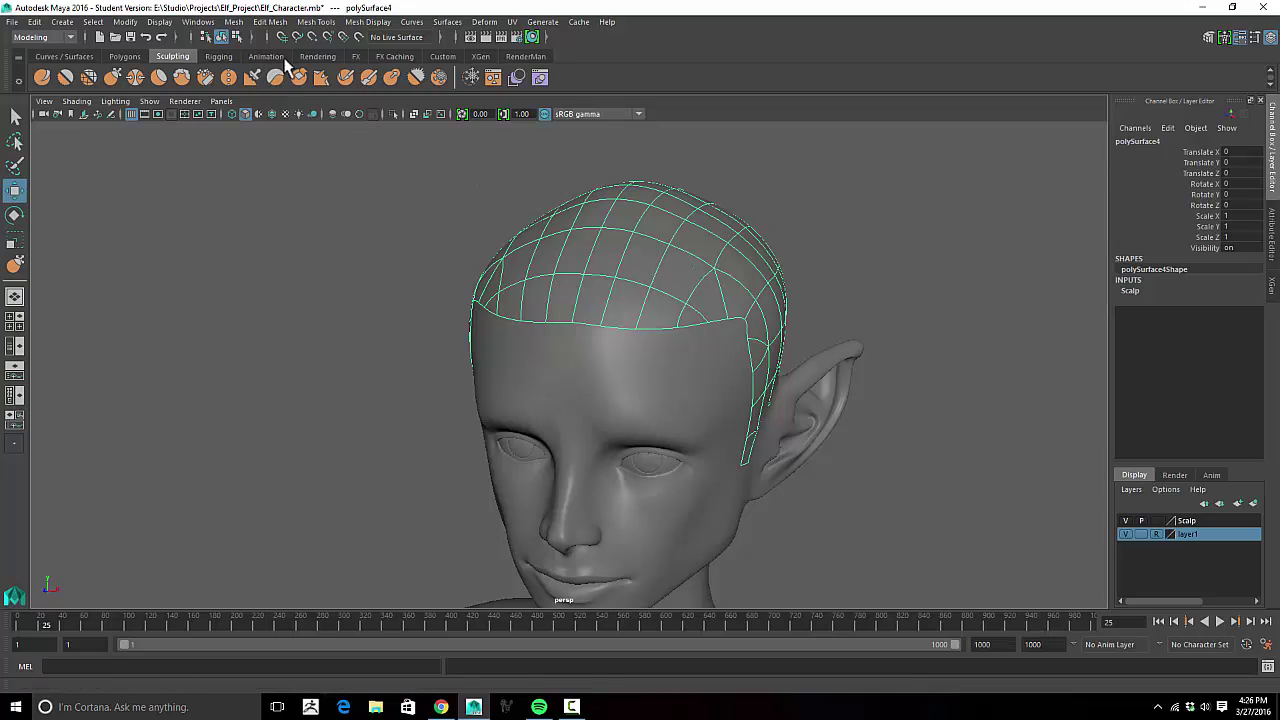
Step: Extrude all the scalp mesh's faces outward by about 1.15 in Local Translate Z to give the hair base thickness
{"action": "left_click", "coordinate": [263, 57]}
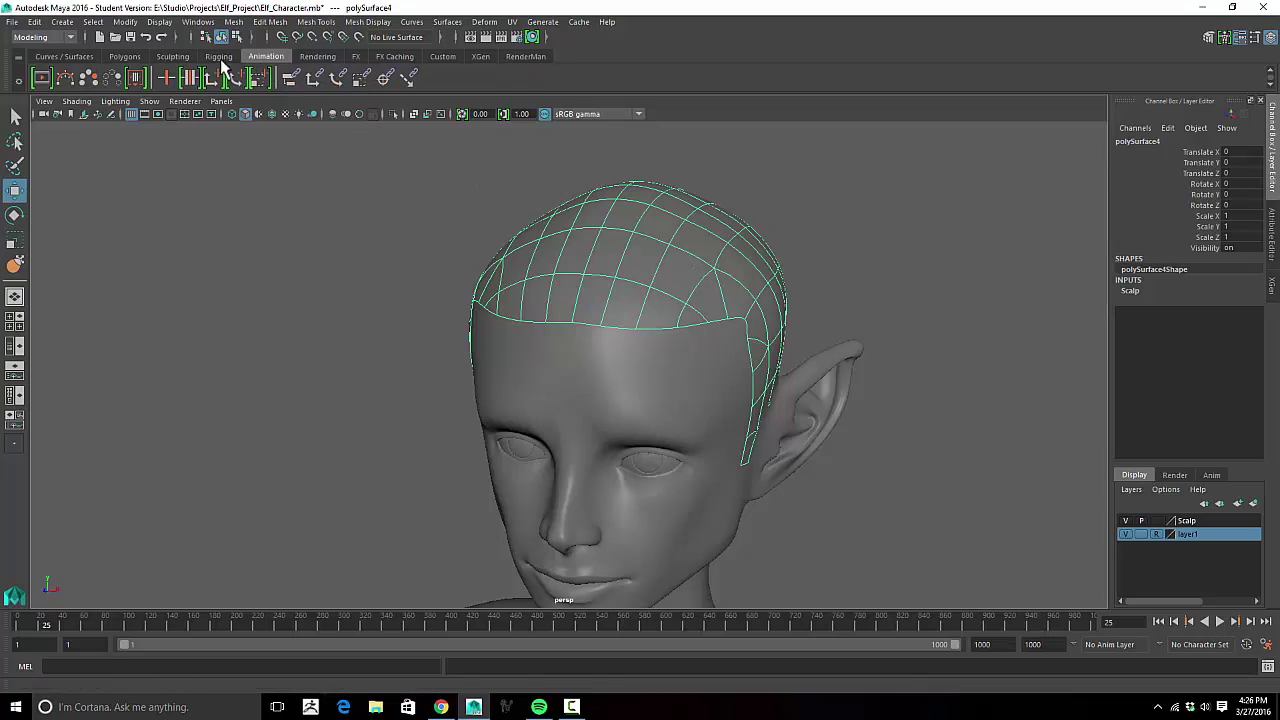
{"action": "left_click", "coordinate": [168, 57]}
{"action": "left_click", "coordinate": [124, 57]}
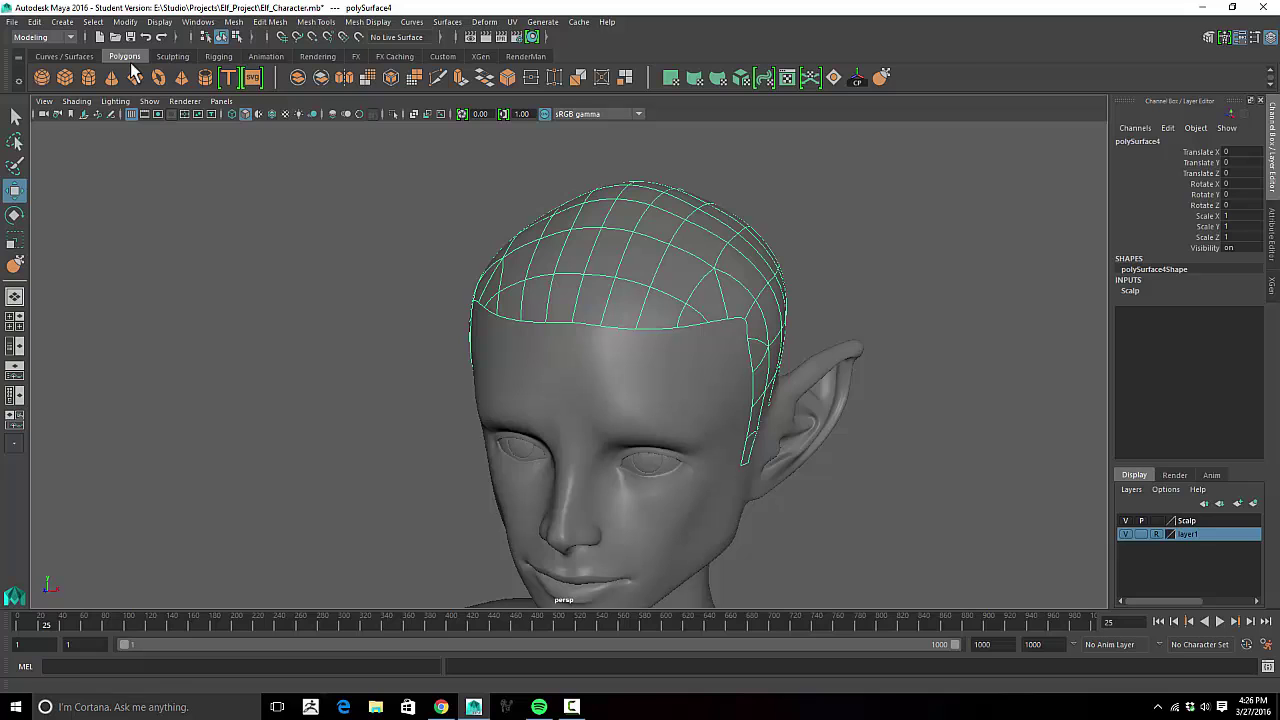
{"action": "left_click", "coordinate": [463, 79]}
{"action": "left_click_drag", "start_coordinate": [743, 257], "coordinate": [788, 268], "text": "alt"}
{"action": "mouse_move", "coordinate": [640, 194]}
{"action": "left_mouse_down"}
{"action": "mouse_move", "coordinate": [637, 163]}
{"action": "mouse_move", "coordinate": [641, 180]}
{"action": "left_mouse_up"}
{"action": "left_click_drag", "start_coordinate": [524, 249], "coordinate": [726, 280], "text": "alt"}
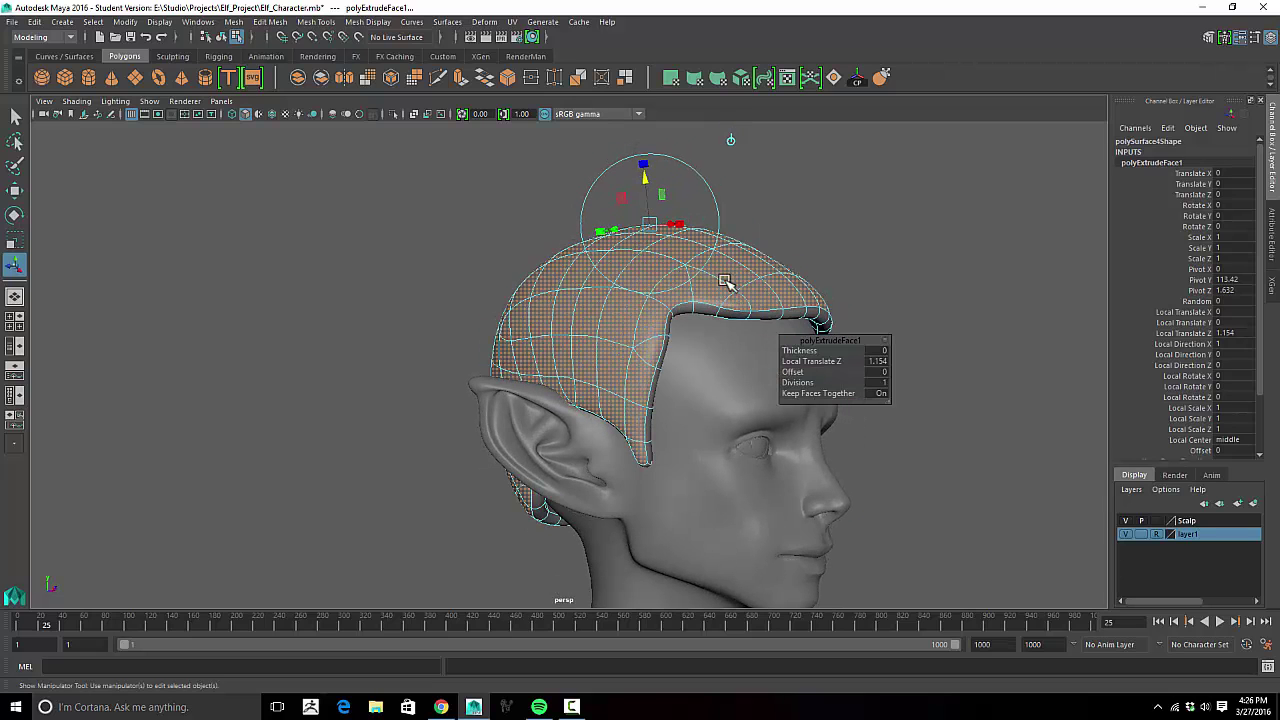
Step: Undo the scalp mesh's extrusion, return to object mode and bring up the XGen tools
{"action": "key", "text": "F8"}
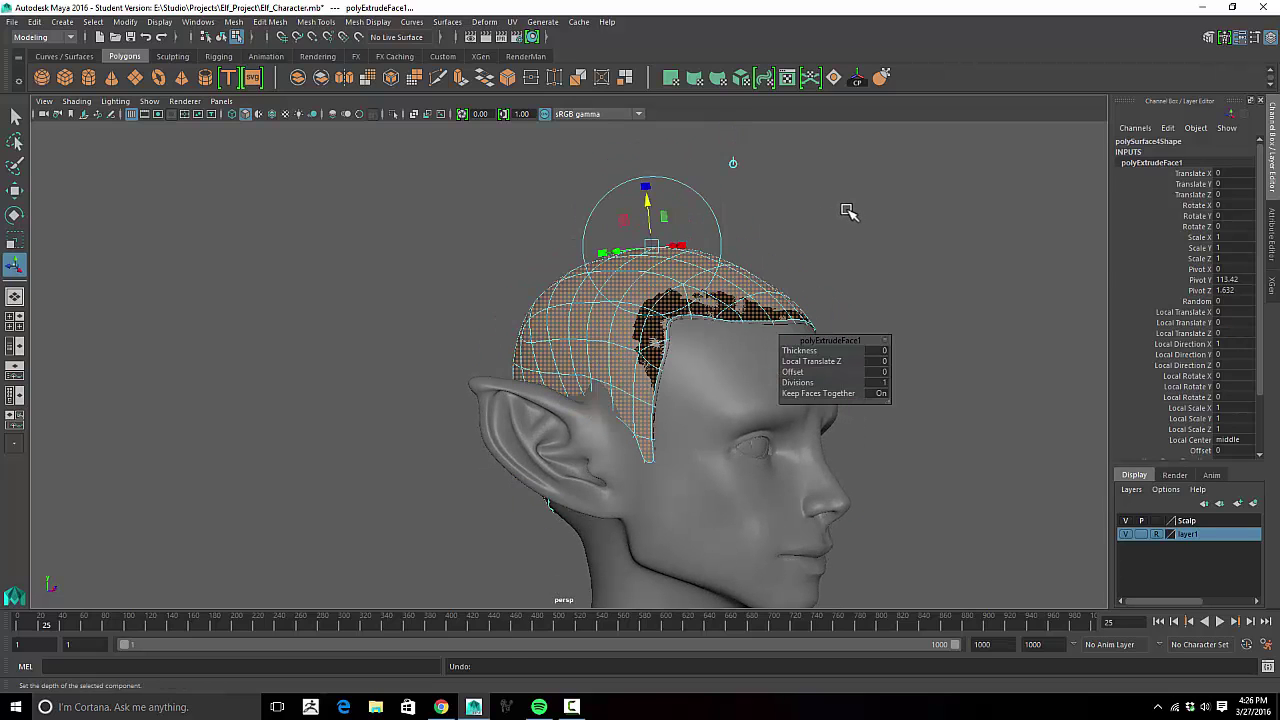
{"action": "left_click_drag", "start_coordinate": [846, 210], "coordinate": [749, 194], "text": "alt"}
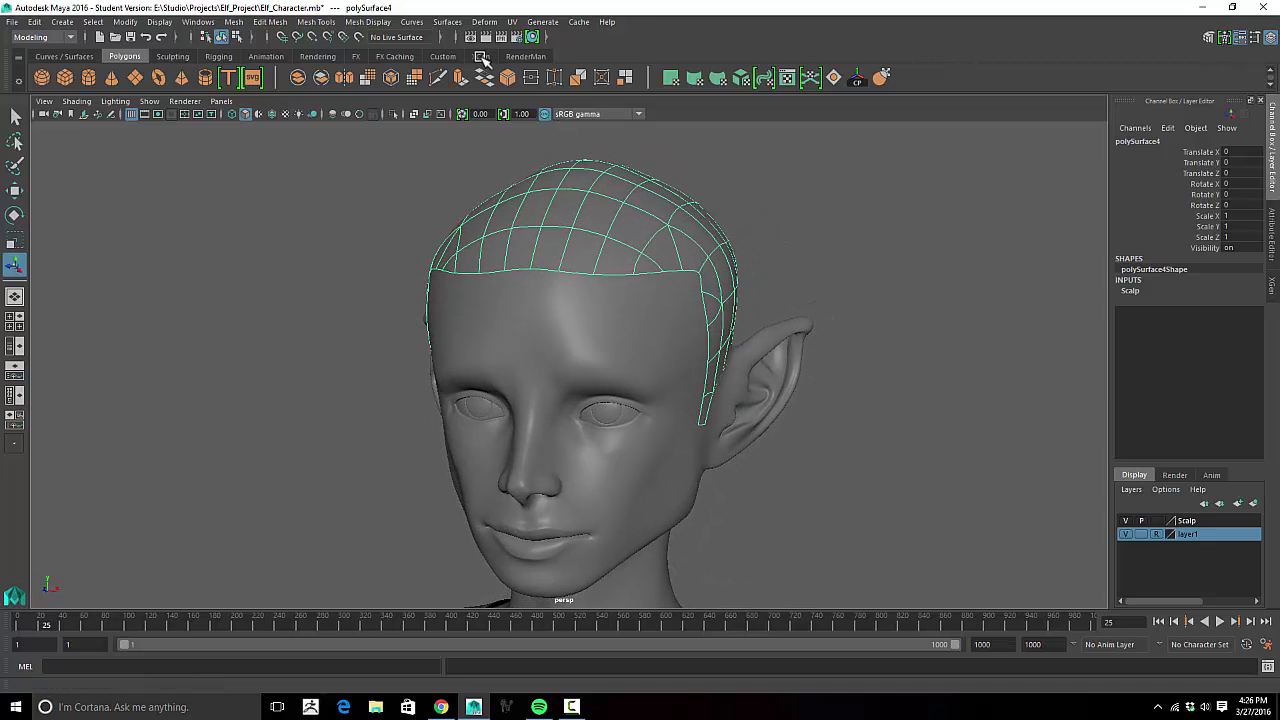
{"action": "left_click", "coordinate": [481, 56]}
{"action": "left_click_drag", "start_coordinate": [346, 220], "coordinate": [354, 226], "text": "alt"}
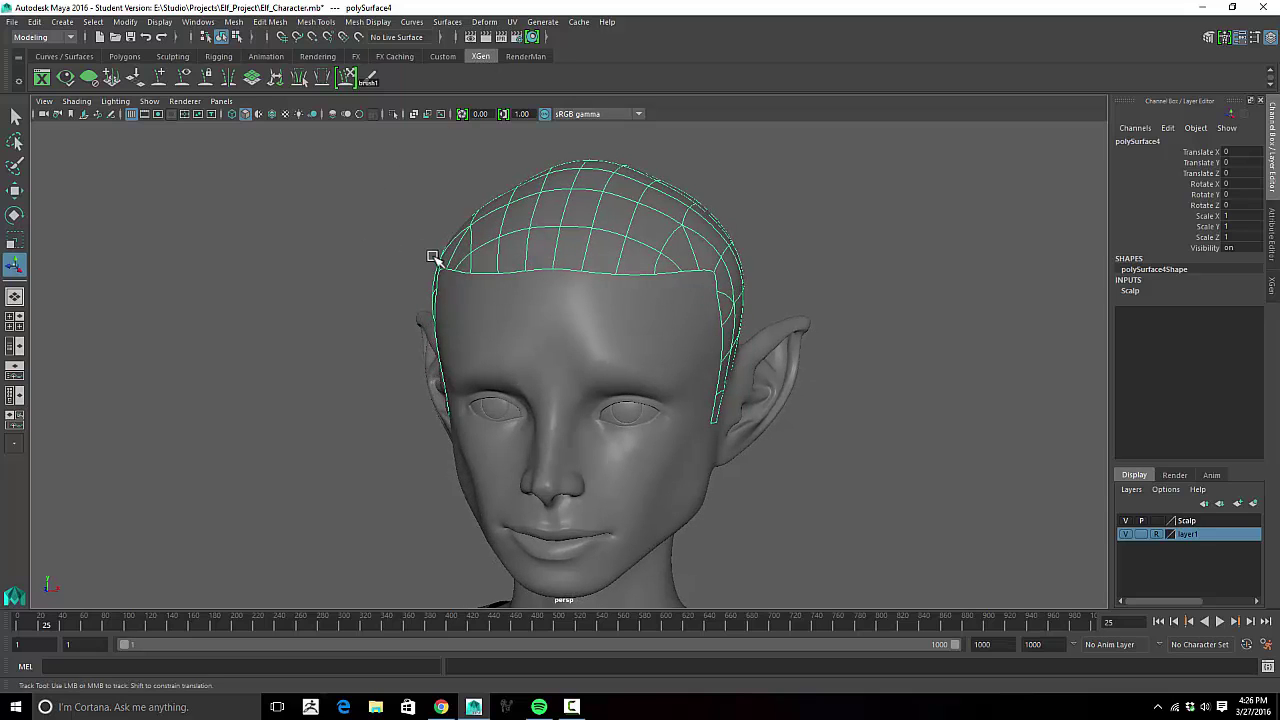
{"action": "left_click_drag", "start_coordinate": [433, 257], "coordinate": [436, 255], "text": "alt"}
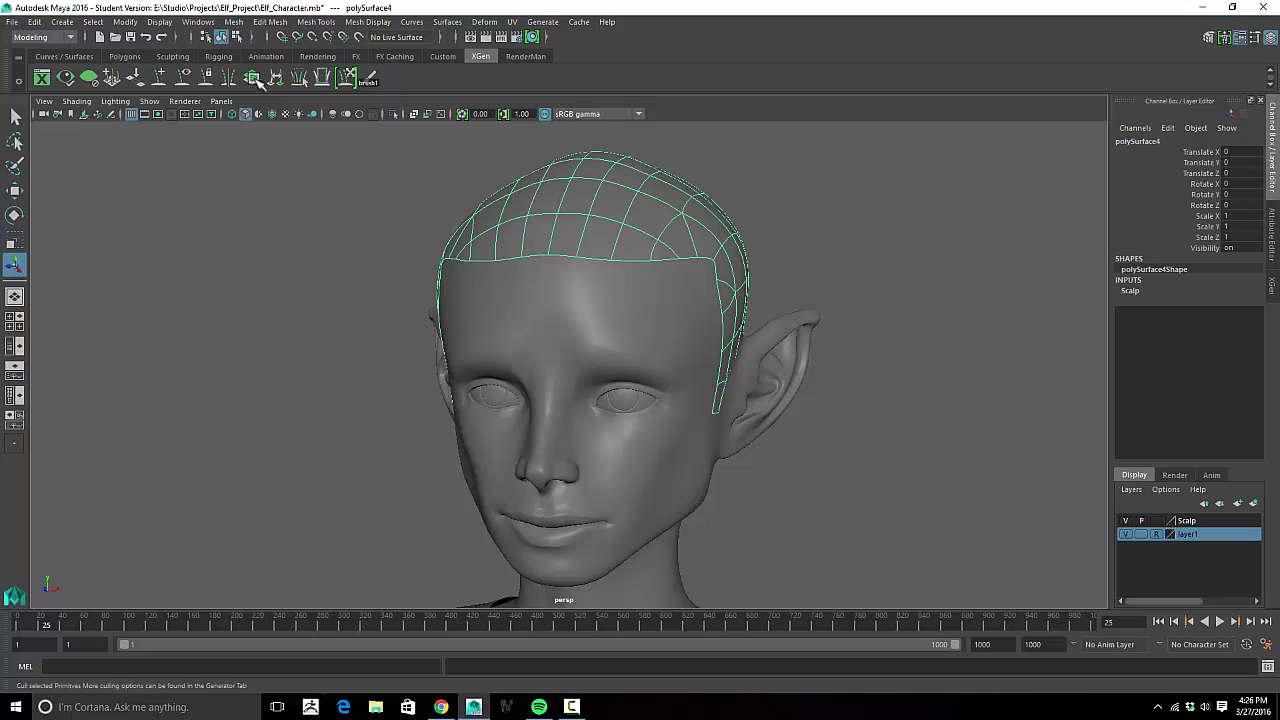
Step: Start a new XGen description for the scalp mesh named Elf_Hair, stored in a new collection named Elf_Hair_Collection
{"action": "left_click", "coordinate": [547, 21]}
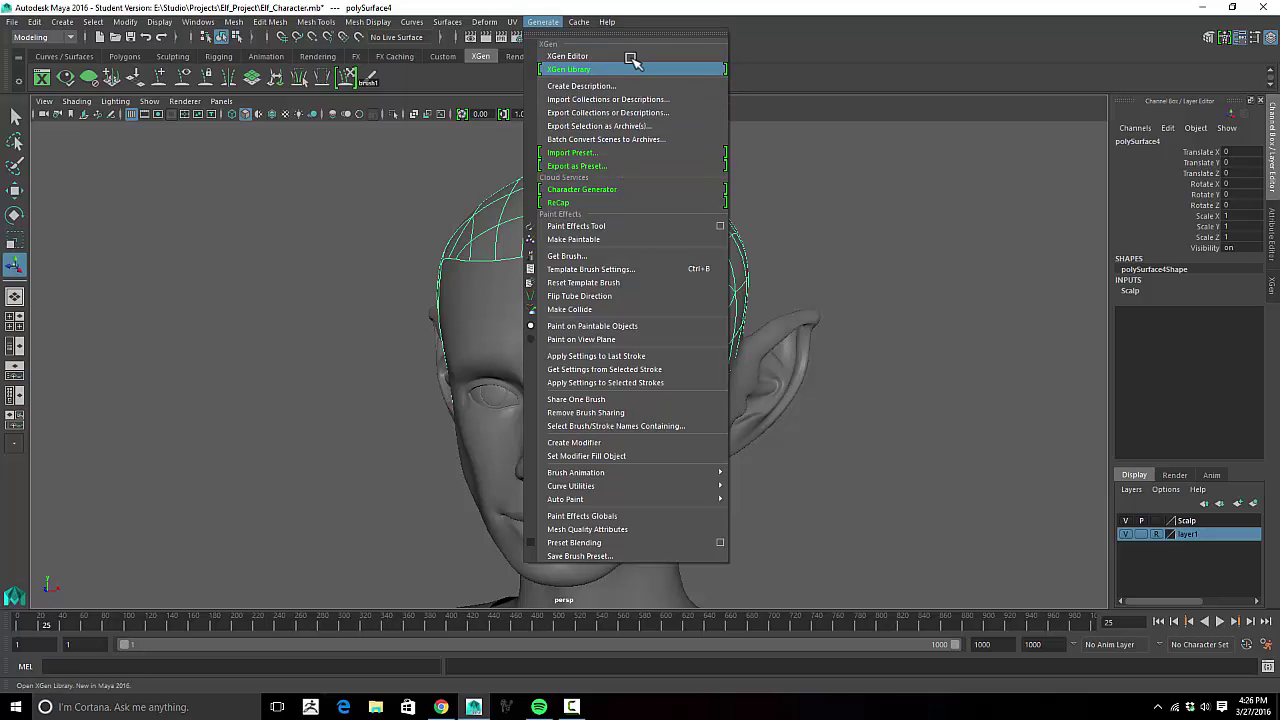
{"action": "left_click", "coordinate": [663, 18]}
{"action": "left_click_drag", "start_coordinate": [486, 209], "coordinate": [525, 219], "text": "alt"}
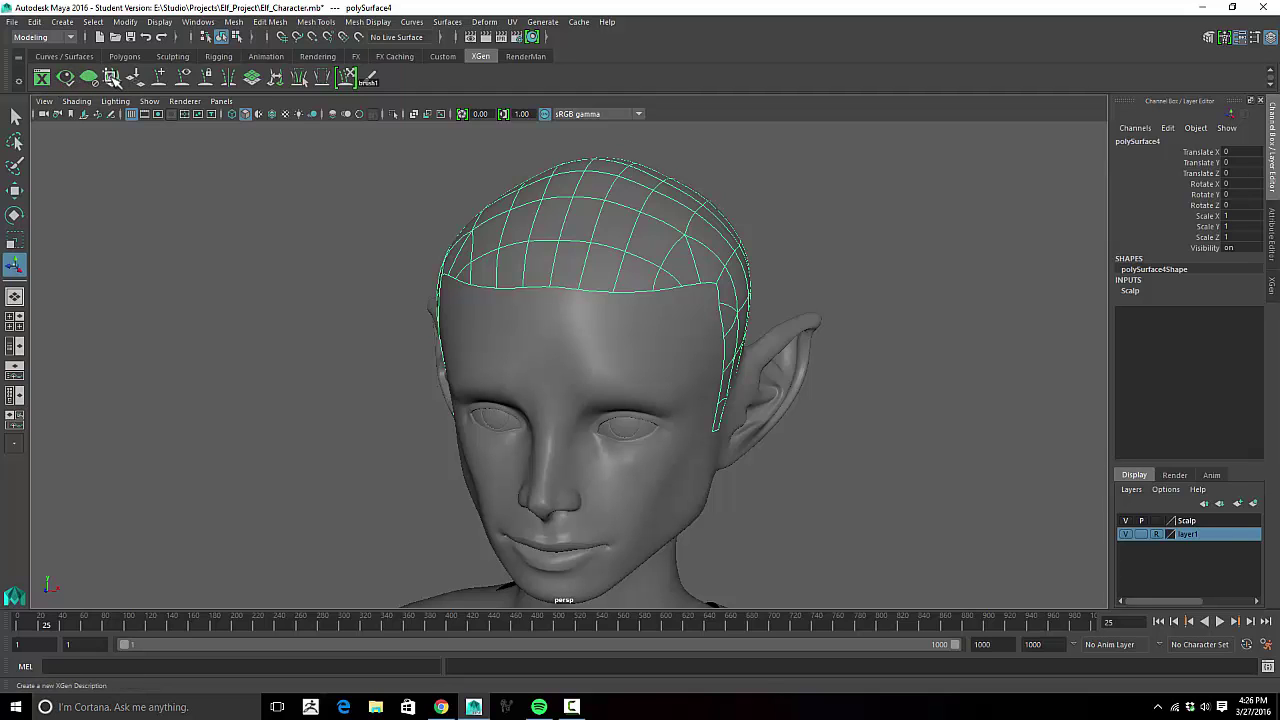
{"action": "left_click", "coordinate": [118, 79]}
{"action": "left_click_drag", "start_coordinate": [676, 172], "coordinate": [829, 97]}
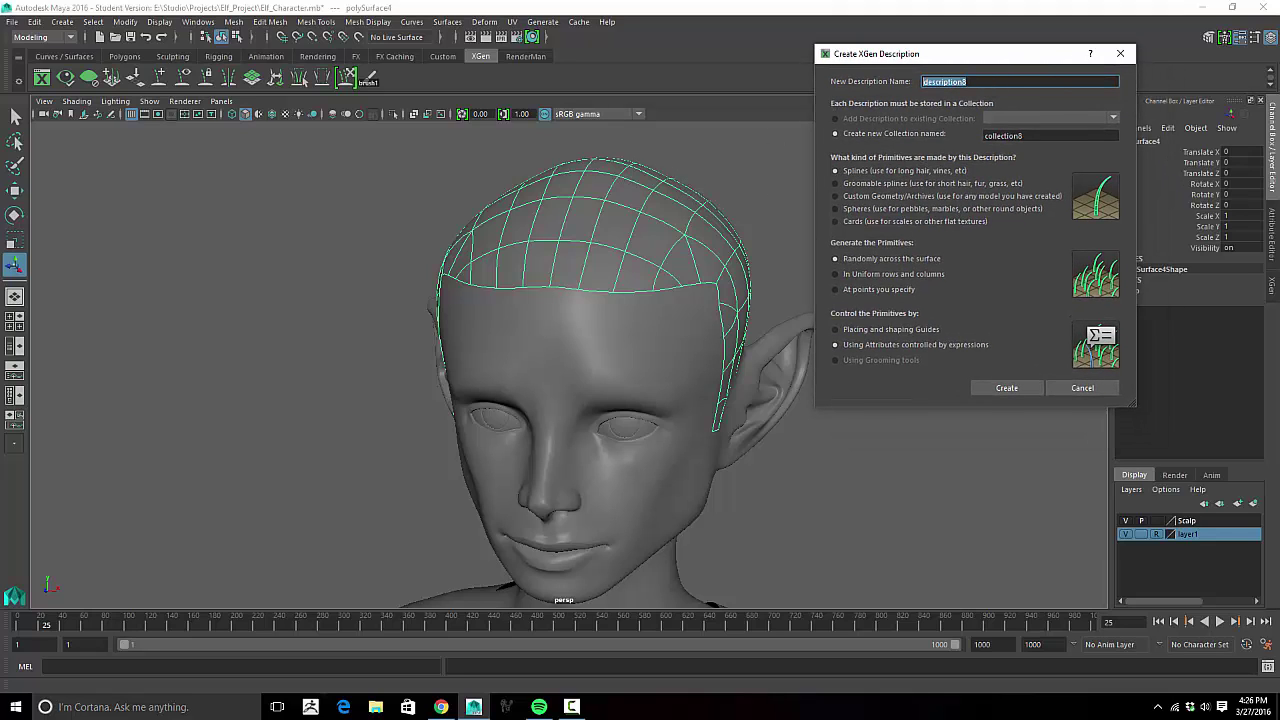
{"action": "key", "text": "BackSpace"}
{"action": "double_click", "coordinate": [1021, 137]}
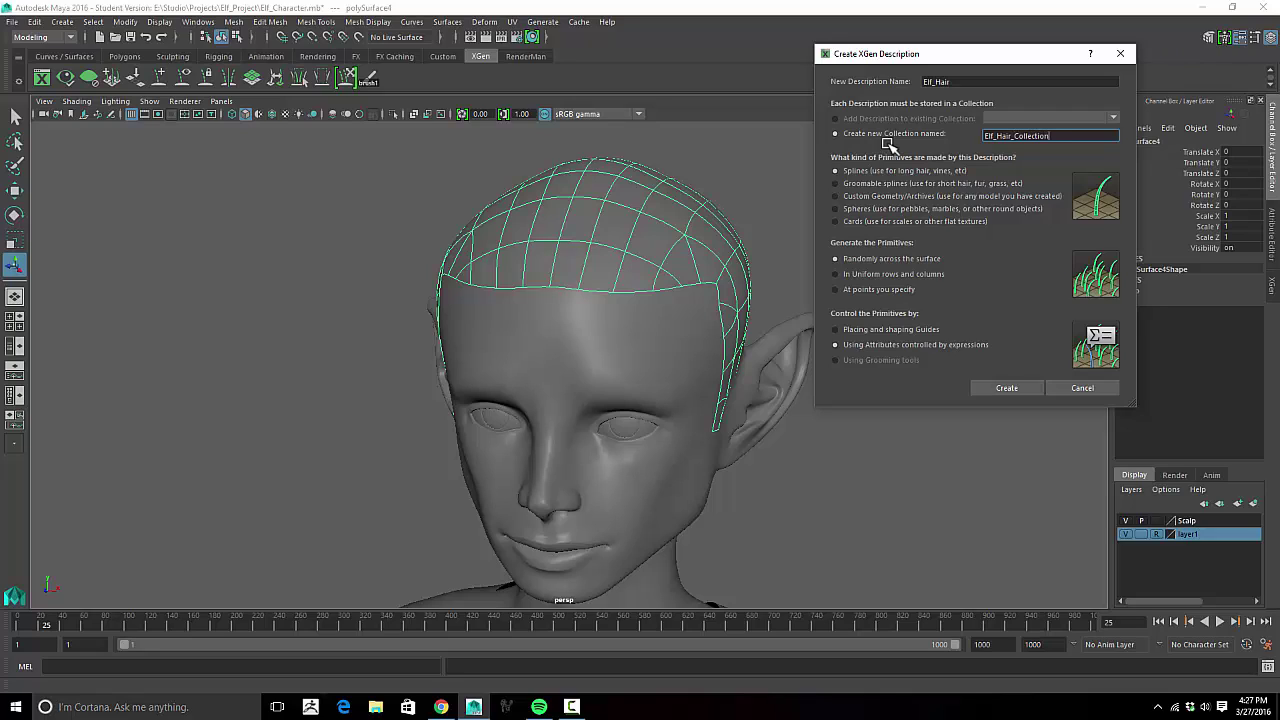
{"action": "left_click_drag", "start_coordinate": [937, 57], "coordinate": [958, 42]}
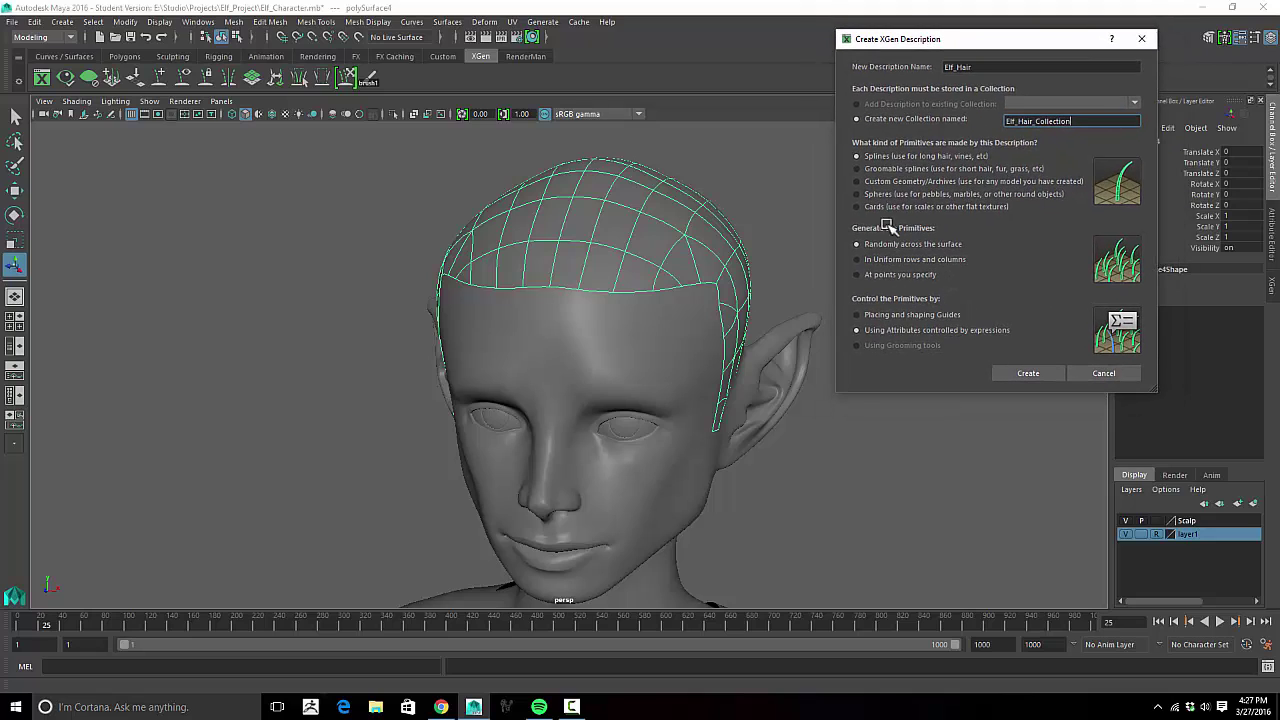
Step: Choose groomable splines as the primitive type and create the description under the alternative name Elf_Hair1
{"action": "left_click", "coordinate": [857, 168]}
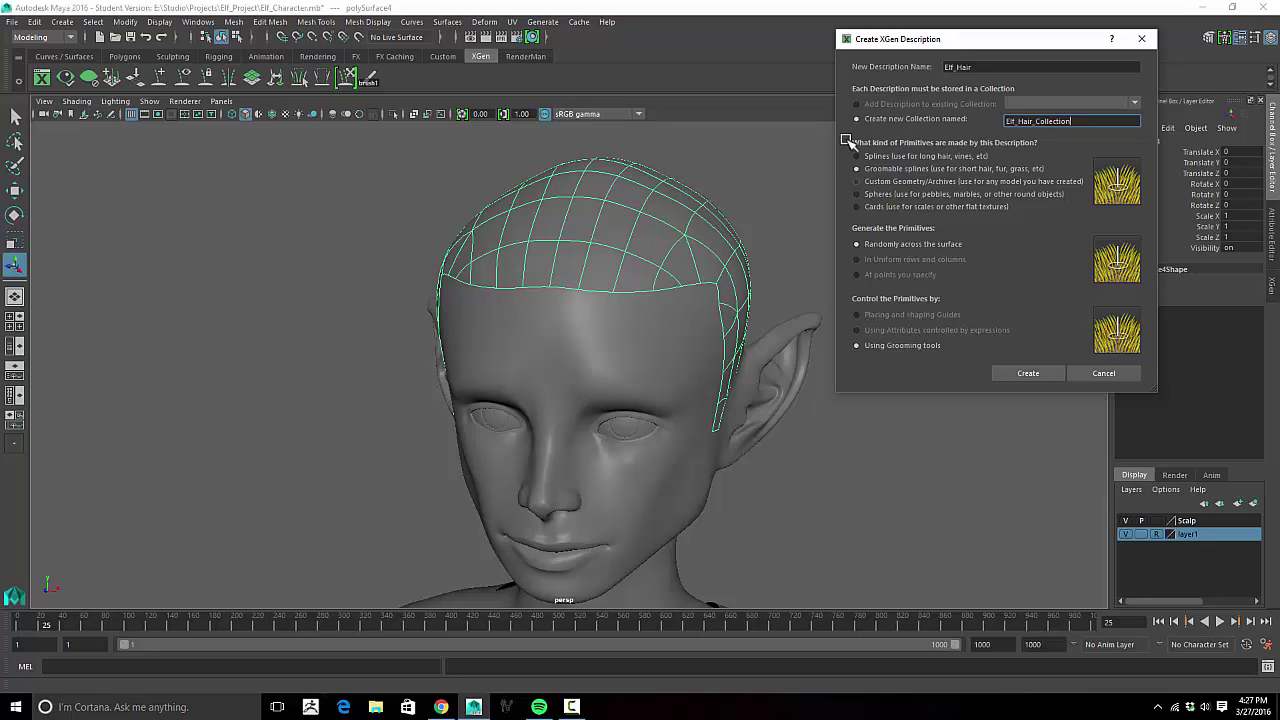
{"action": "left_click", "coordinate": [1022, 373]}
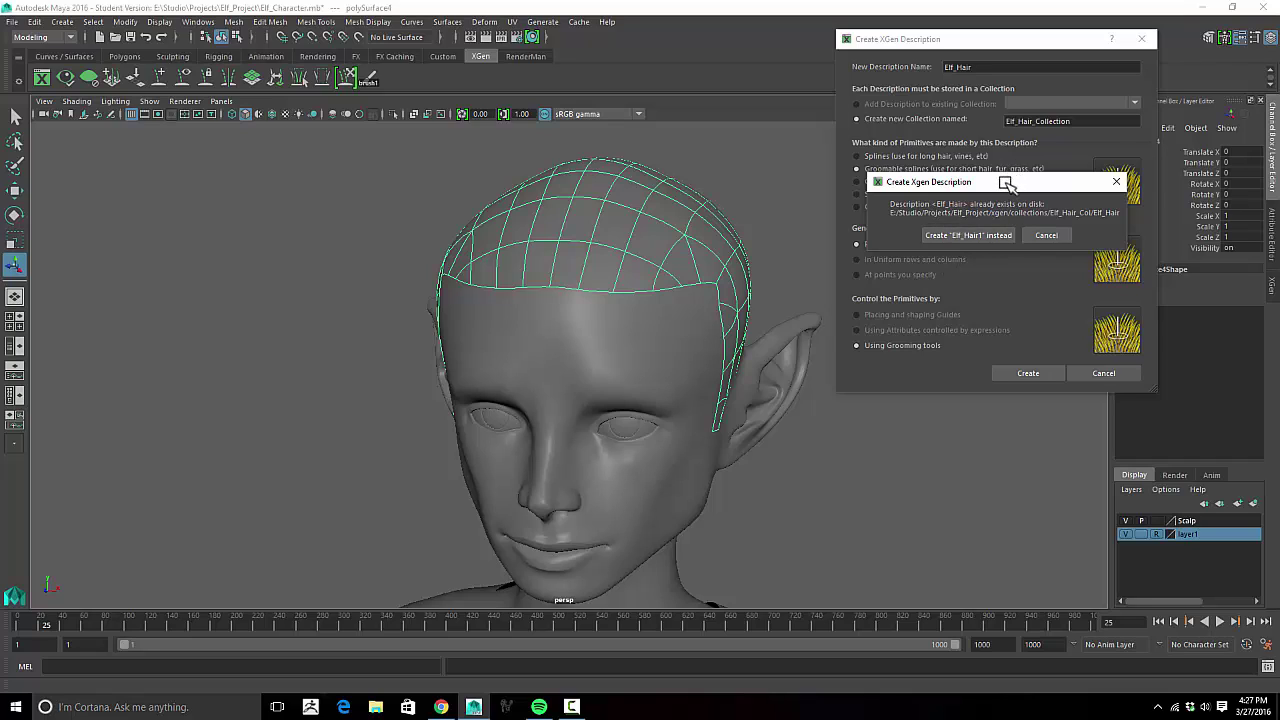
{"action": "left_click_drag", "start_coordinate": [1006, 183], "coordinate": [994, 148]}
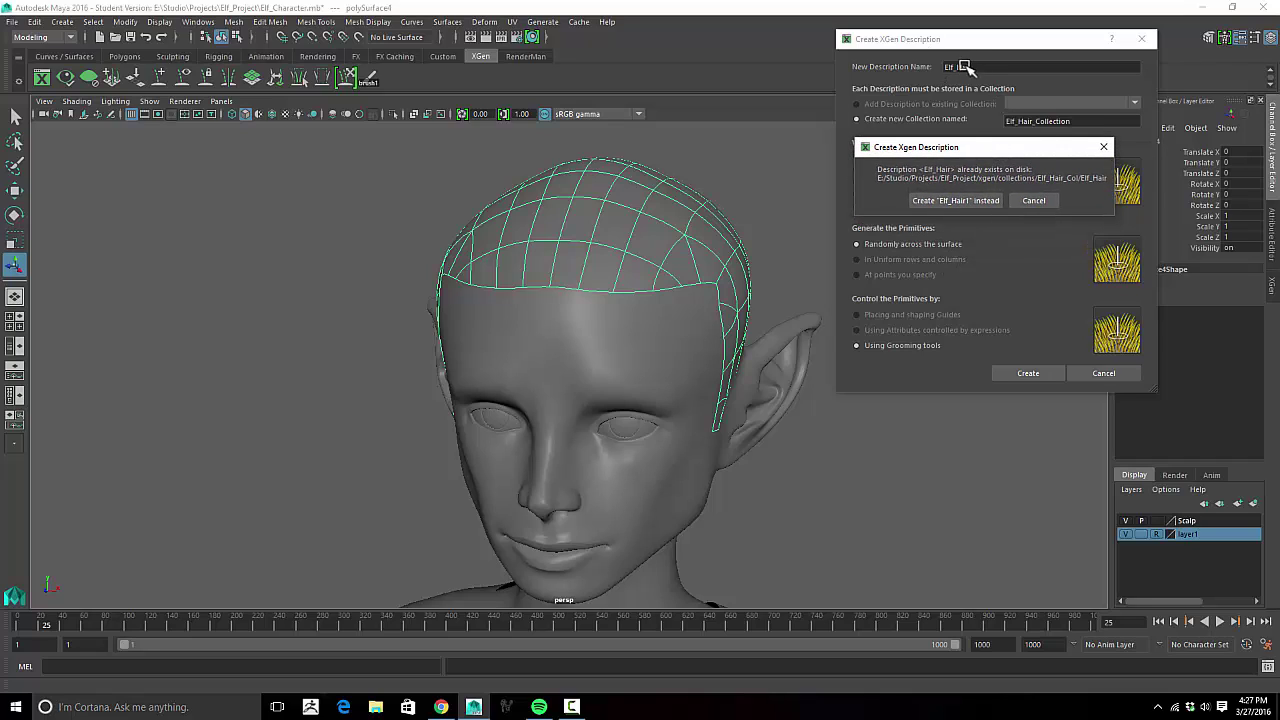
{"action": "left_click", "coordinate": [944, 202]}
Step: Examine the spline primitives around the scalp and look through the description's primitive and modifier settings
{"action": "left_click_drag", "start_coordinate": [786, 257], "coordinate": [726, 254], "text": "alt"}
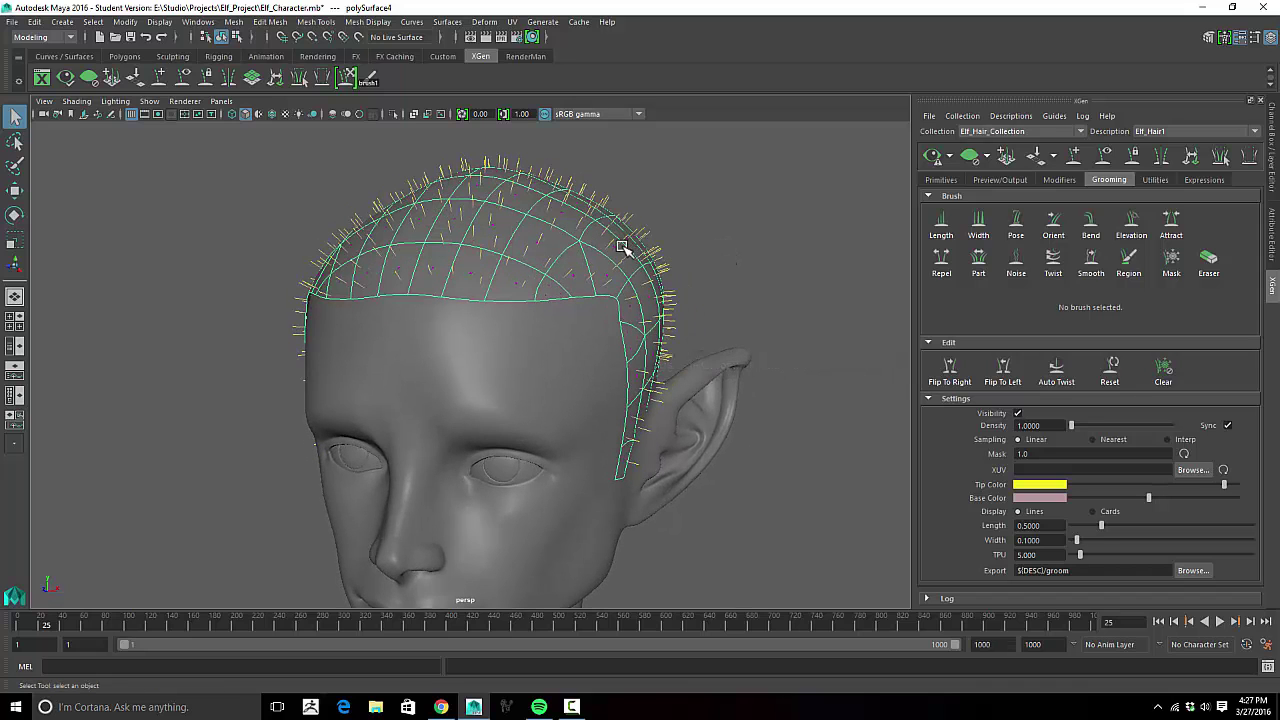
{"action": "left_click_drag", "start_coordinate": [731, 233], "coordinate": [670, 248], "text": "alt"}
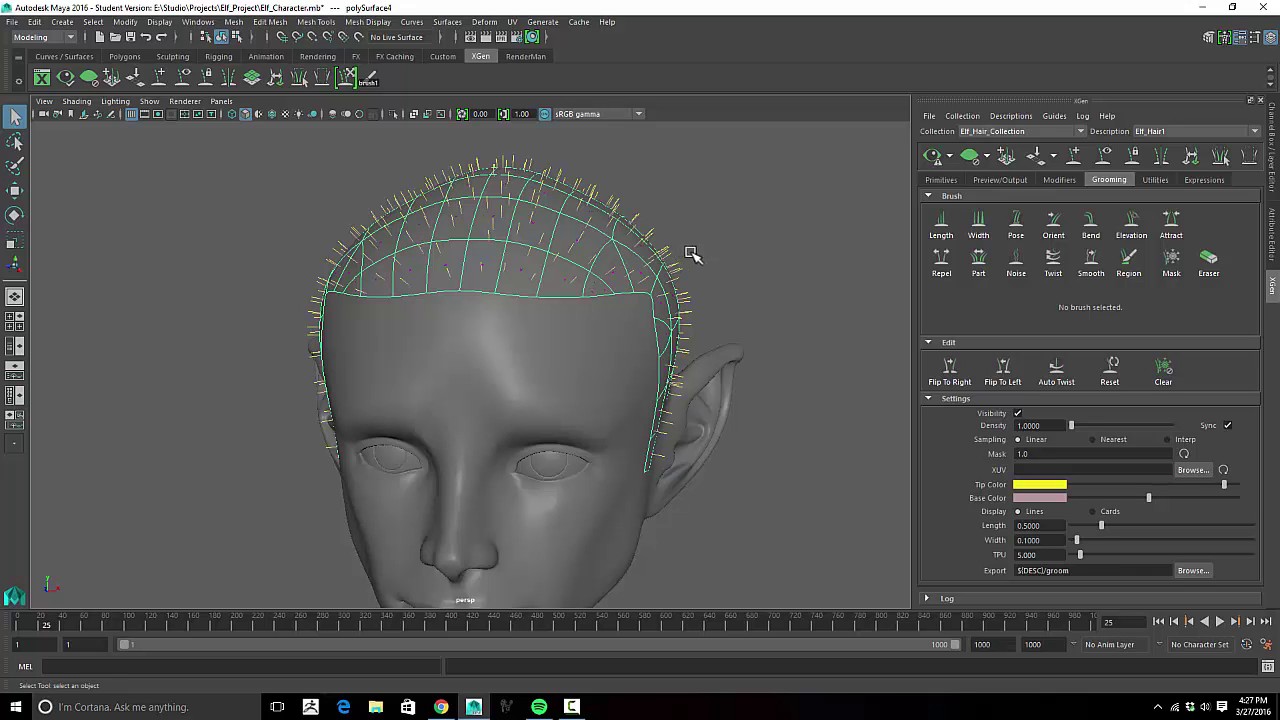
{"action": "mouse_move", "coordinate": [690, 254]}
{"action": "left_mouse_down", "text": "alt"}
{"action": "mouse_move", "coordinate": [703, 254]}
{"action": "mouse_move", "coordinate": [674, 262]}
{"action": "left_mouse_up", "text": "alt"}
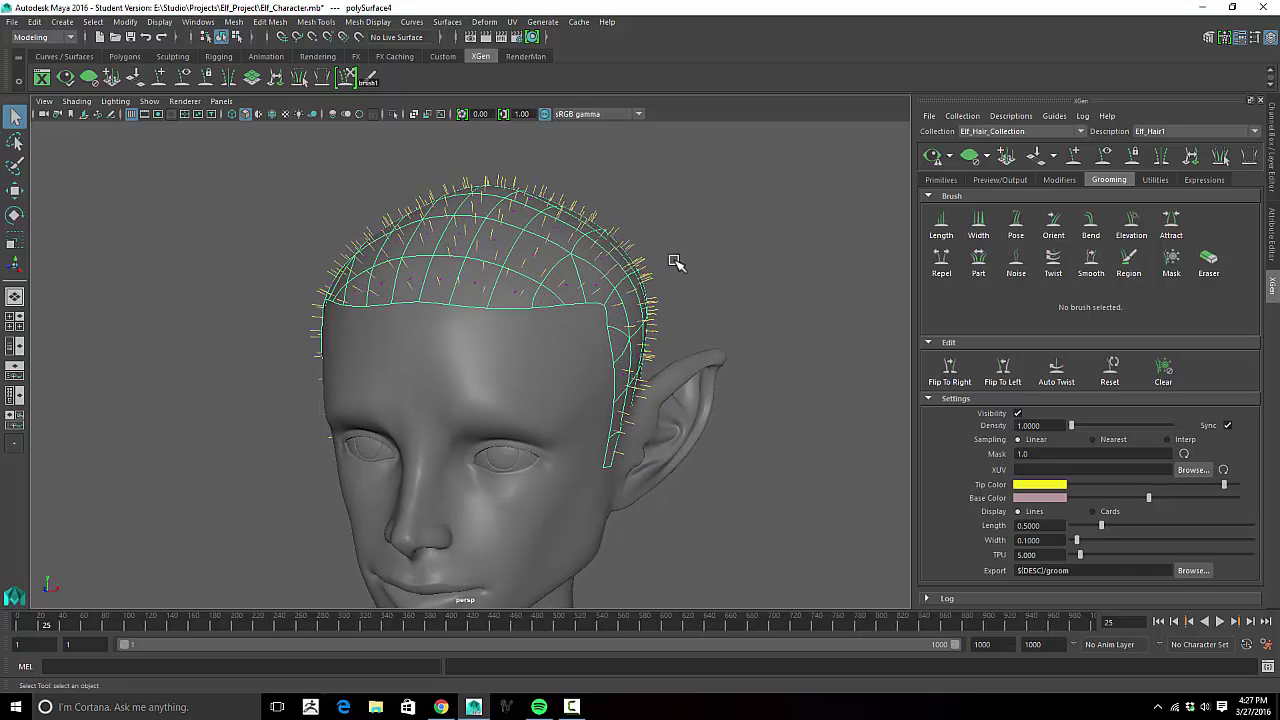
{"action": "left_click_drag", "start_coordinate": [755, 255], "coordinate": [789, 246], "text": "alt"}
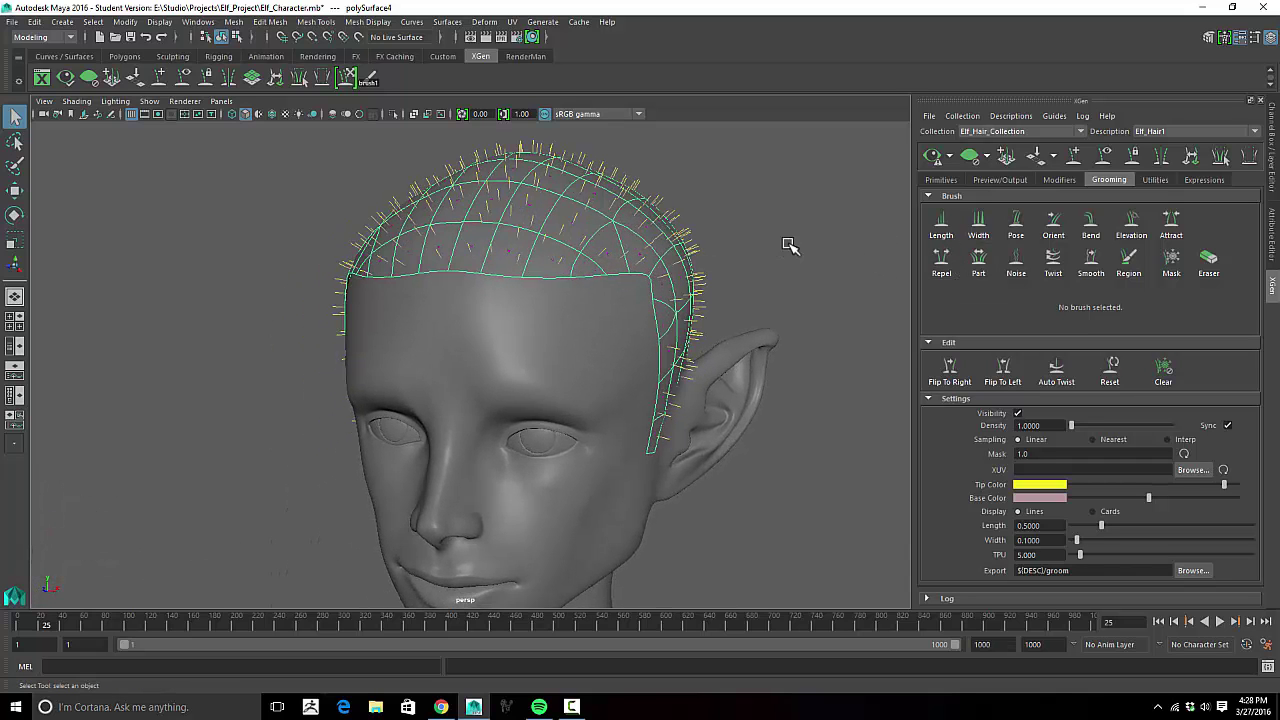
{"action": "left_click", "coordinate": [944, 180]}
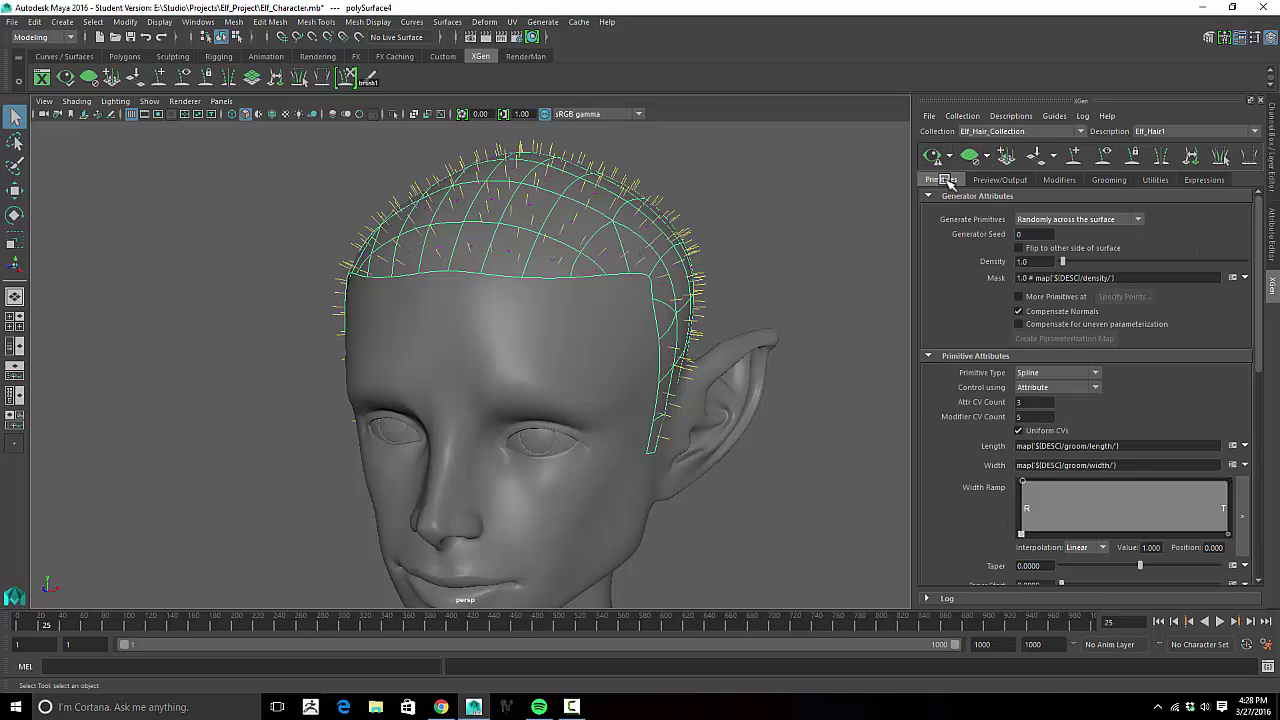
{"action": "left_click", "coordinate": [1078, 181]}
Step: Raise the groom density to about 10 and display the hair primitives as cards
{"action": "left_click", "coordinate": [1112, 180]}
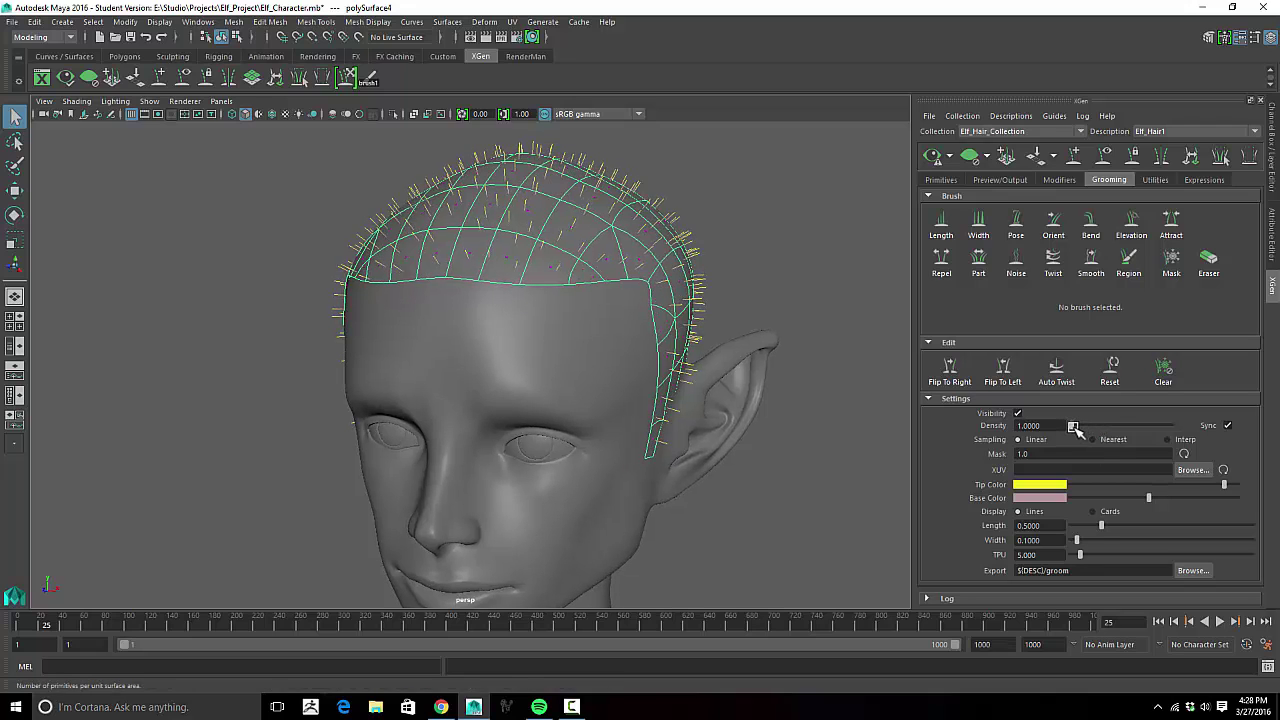
{"action": "left_click_drag", "start_coordinate": [1076, 430], "coordinate": [1078, 433]}
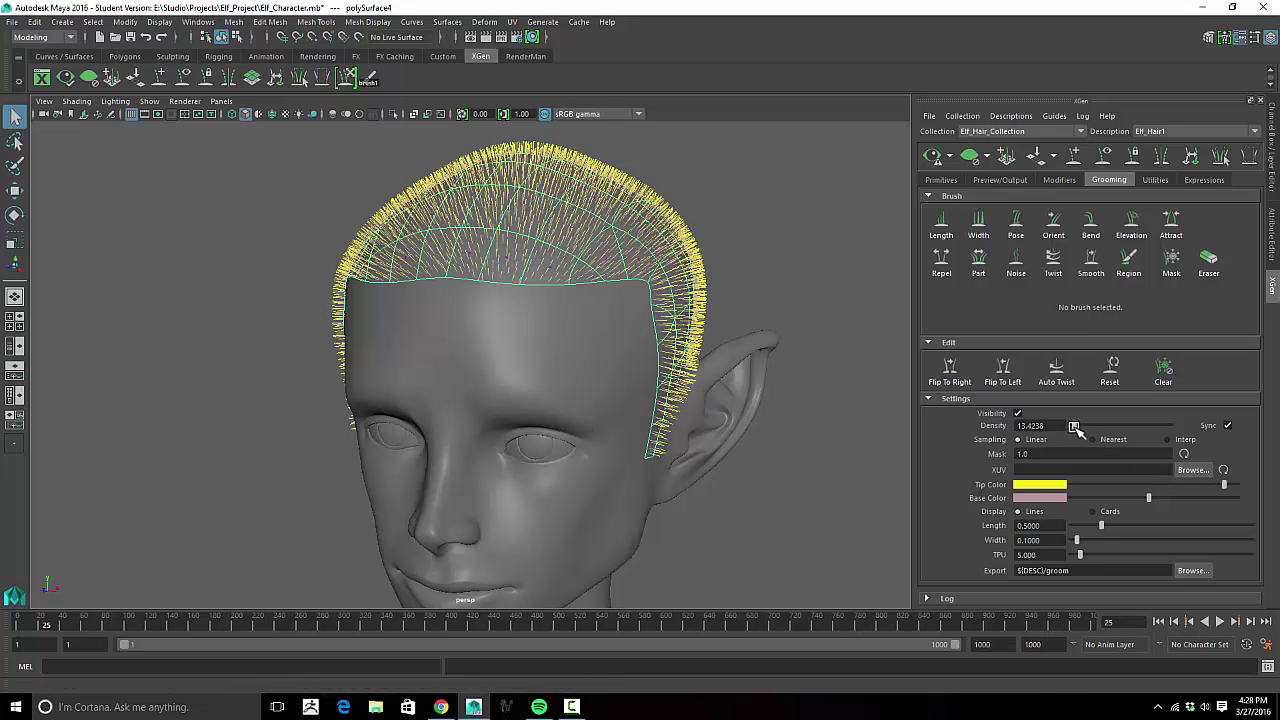
{"action": "mouse_move", "coordinate": [846, 395]}
{"action": "left_mouse_down", "text": "alt"}
{"action": "mouse_move", "coordinate": [809, 391]}
{"action": "mouse_move", "coordinate": [834, 397]}
{"action": "left_mouse_up", "text": "alt"}
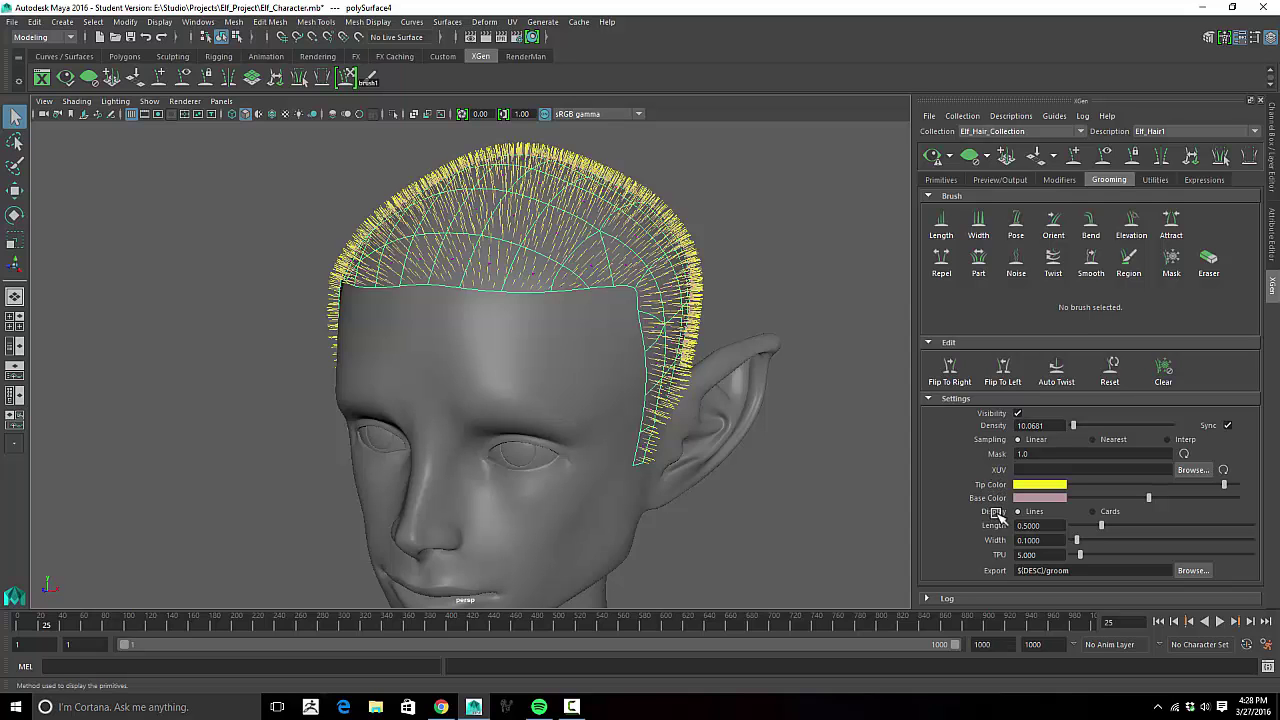
{"action": "left_click", "coordinate": [1103, 512]}
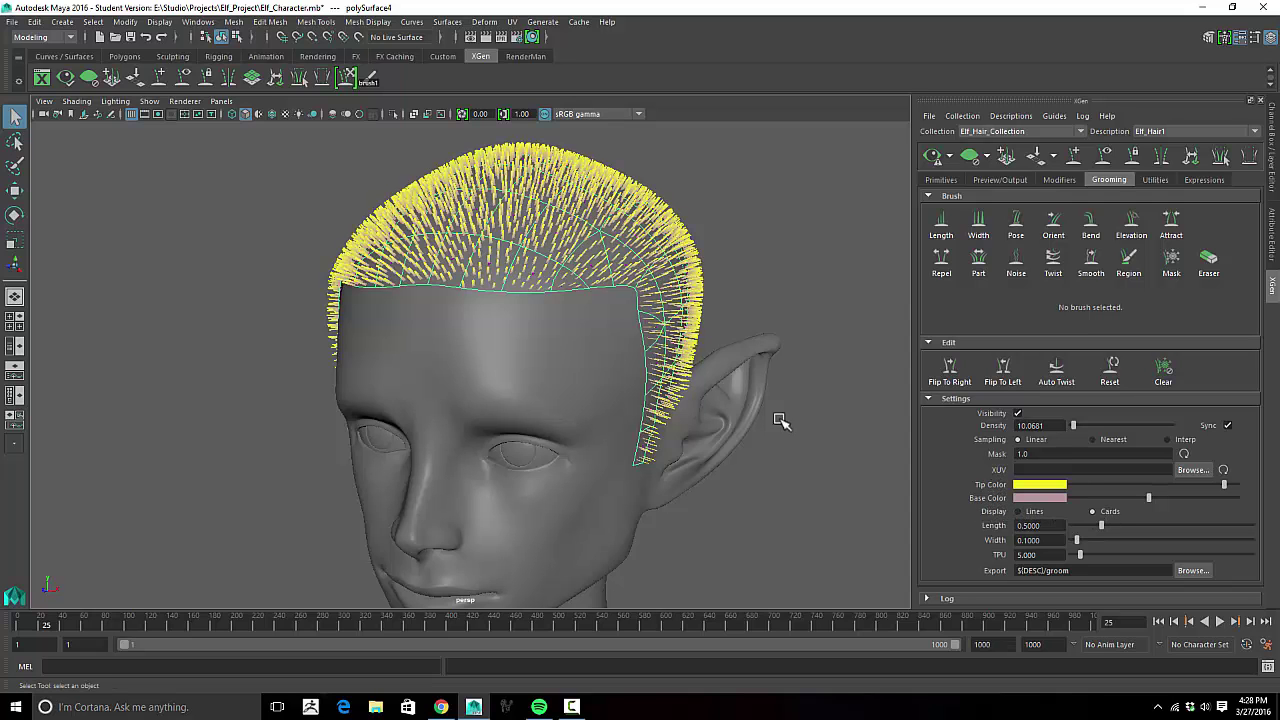
{"action": "left_click_drag", "start_coordinate": [737, 390], "coordinate": [712, 440], "text": "alt"}
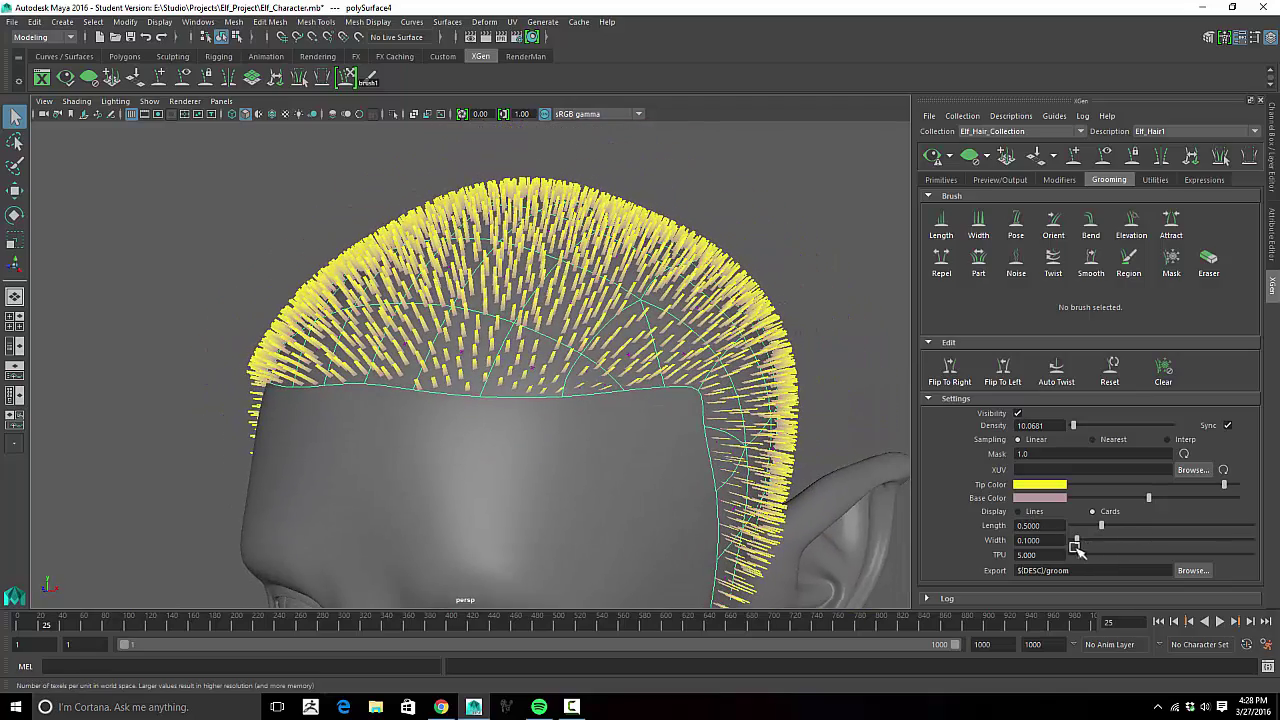
Step: Widen the groom's hair cards to about 1.27 so they overlap across the scalp
{"action": "left_click_drag", "start_coordinate": [1078, 541], "coordinate": [1147, 540]}
{"action": "left_click_drag", "start_coordinate": [786, 506], "coordinate": [752, 497], "text": "alt"}
{"action": "right_click_drag", "start_coordinate": [677, 379], "coordinate": [762, 374], "text": "alt"}
{"action": "left_click_drag", "start_coordinate": [704, 345], "coordinate": [585, 333], "text": "alt"}
{"action": "right_click_drag", "start_coordinate": [584, 332], "coordinate": [709, 329], "text": "alt"}
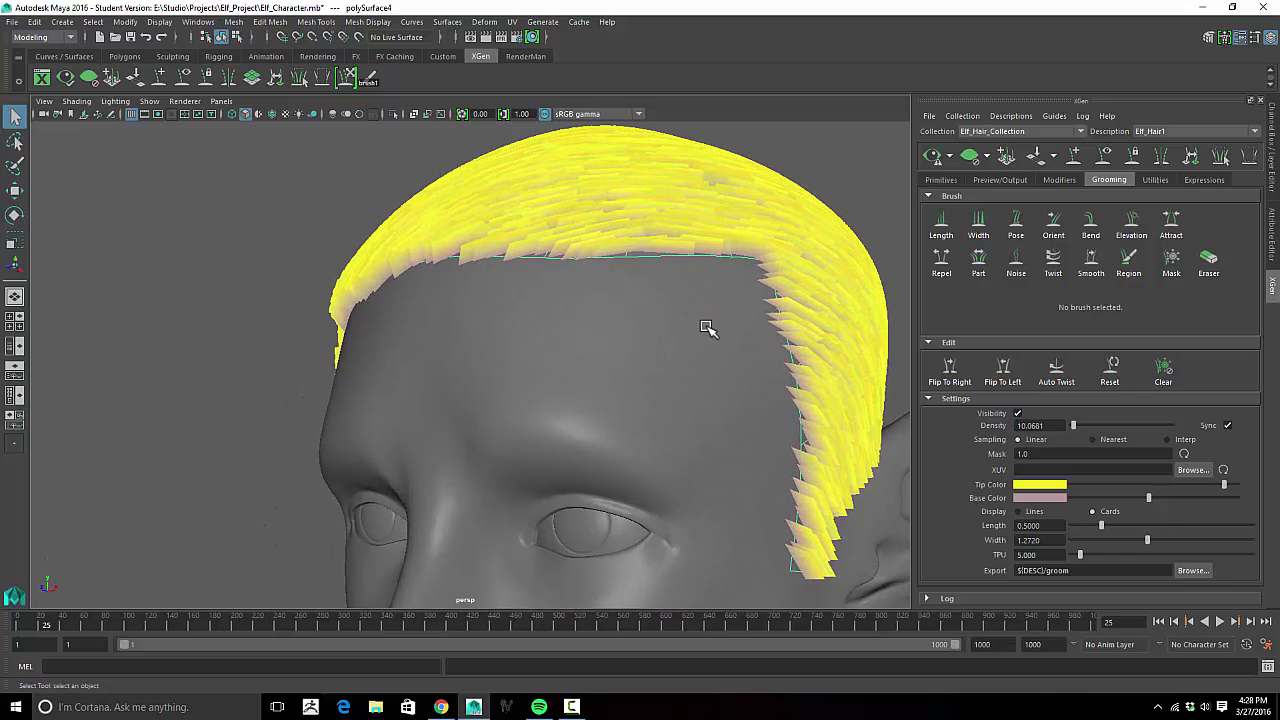
{"action": "middle_click_drag", "start_coordinate": [709, 329], "coordinate": [631, 354], "text": "alt"}
{"action": "right_click_drag", "start_coordinate": [631, 354], "coordinate": [645, 353], "text": "alt"}
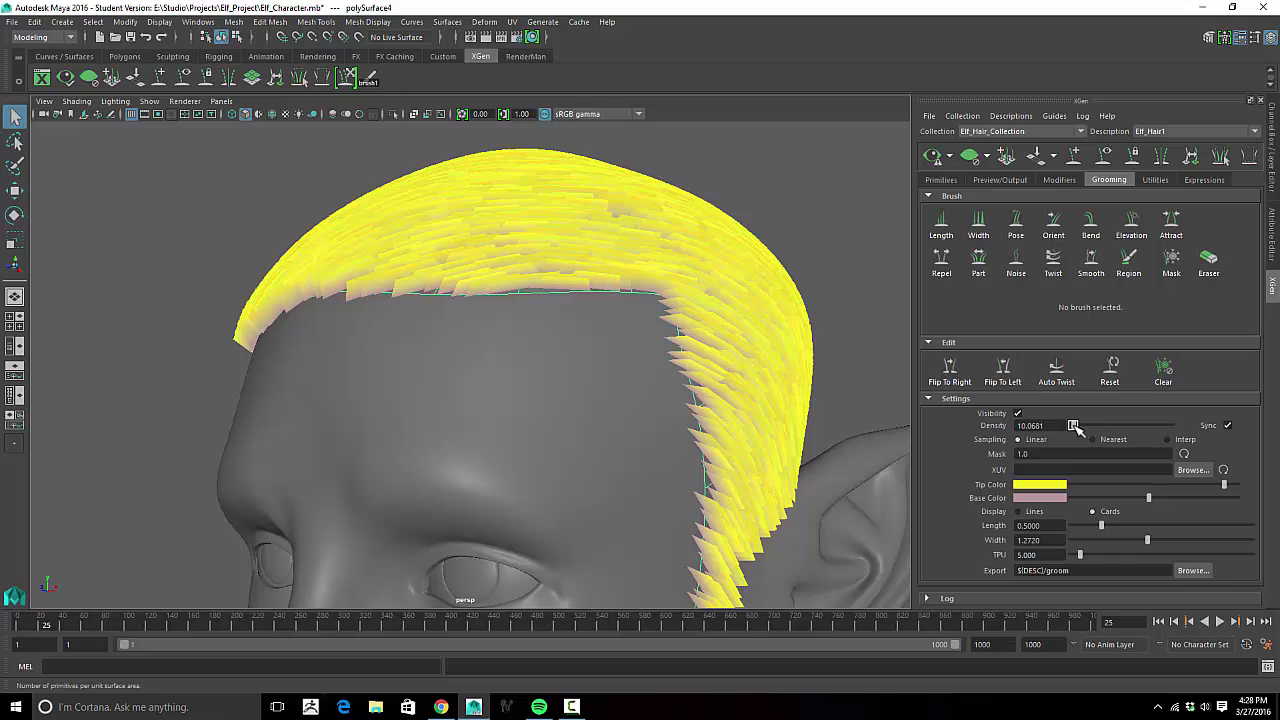
Step: Reduce the groom density to 2 and dismiss the desktop notification
{"action": "left_click_drag", "start_coordinate": [1074, 424], "coordinate": [1071, 424]}
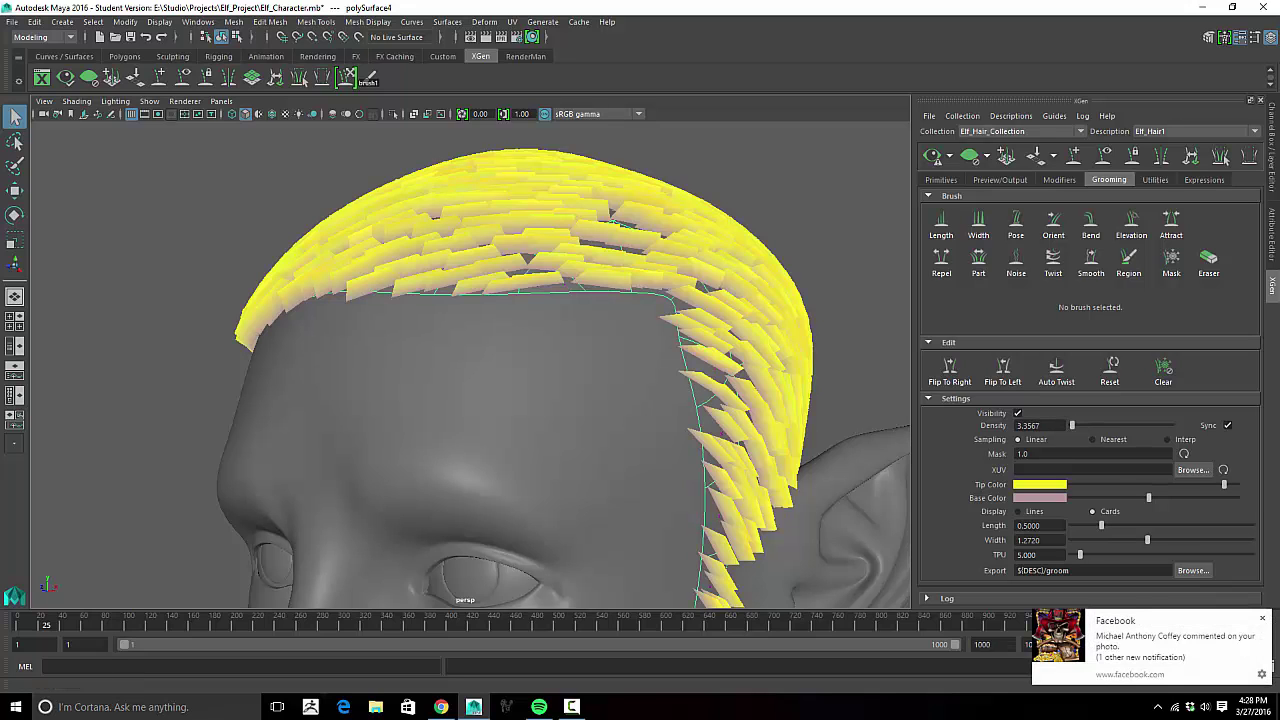
{"action": "left_click", "coordinate": [1262, 618]}
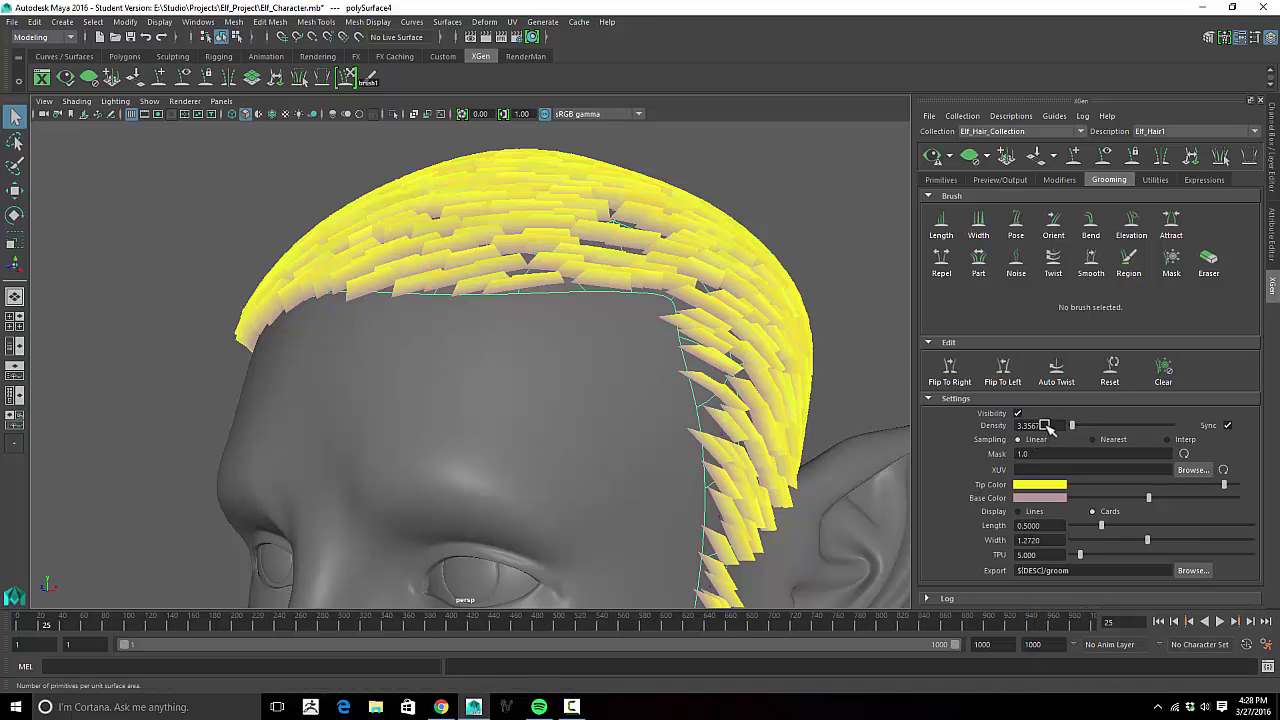
{"action": "left_click_drag", "start_coordinate": [1046, 426], "coordinate": [844, 429]}
{"action": "type", "text": "2"}
{"action": "key", "text": "Return"}
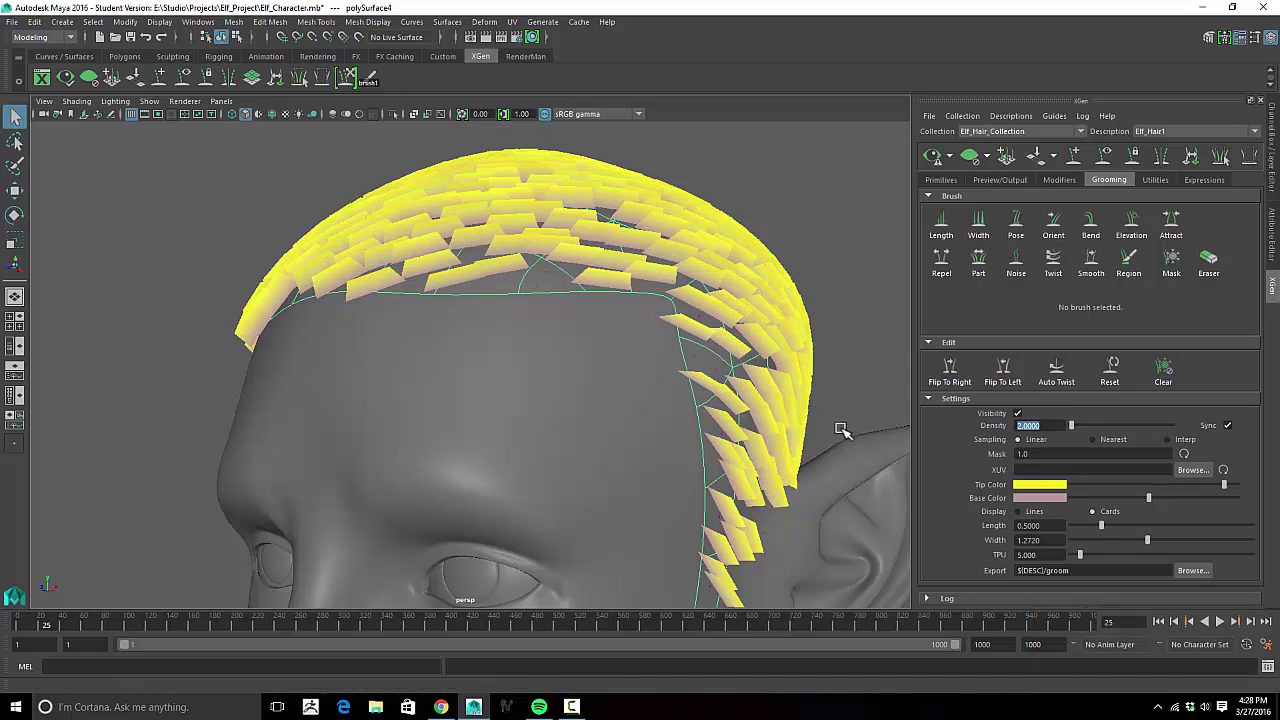
Step: Lengthen the groom's hair cards to about 1.73
{"action": "left_click_drag", "start_coordinate": [586, 343], "coordinate": [640, 372], "text": "alt"}
{"action": "left_click_drag", "start_coordinate": [686, 374], "coordinate": [600, 360], "text": "alt"}
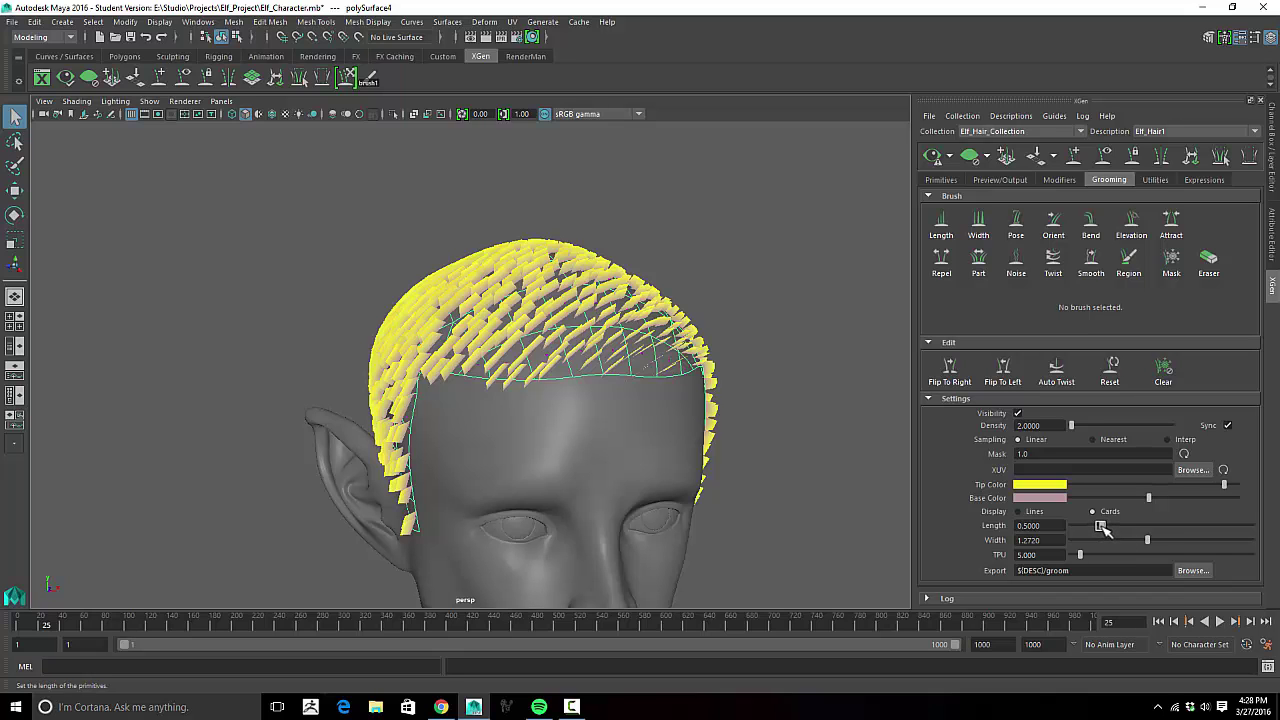
{"action": "left_click_drag", "start_coordinate": [1101, 525], "coordinate": [1177, 523]}
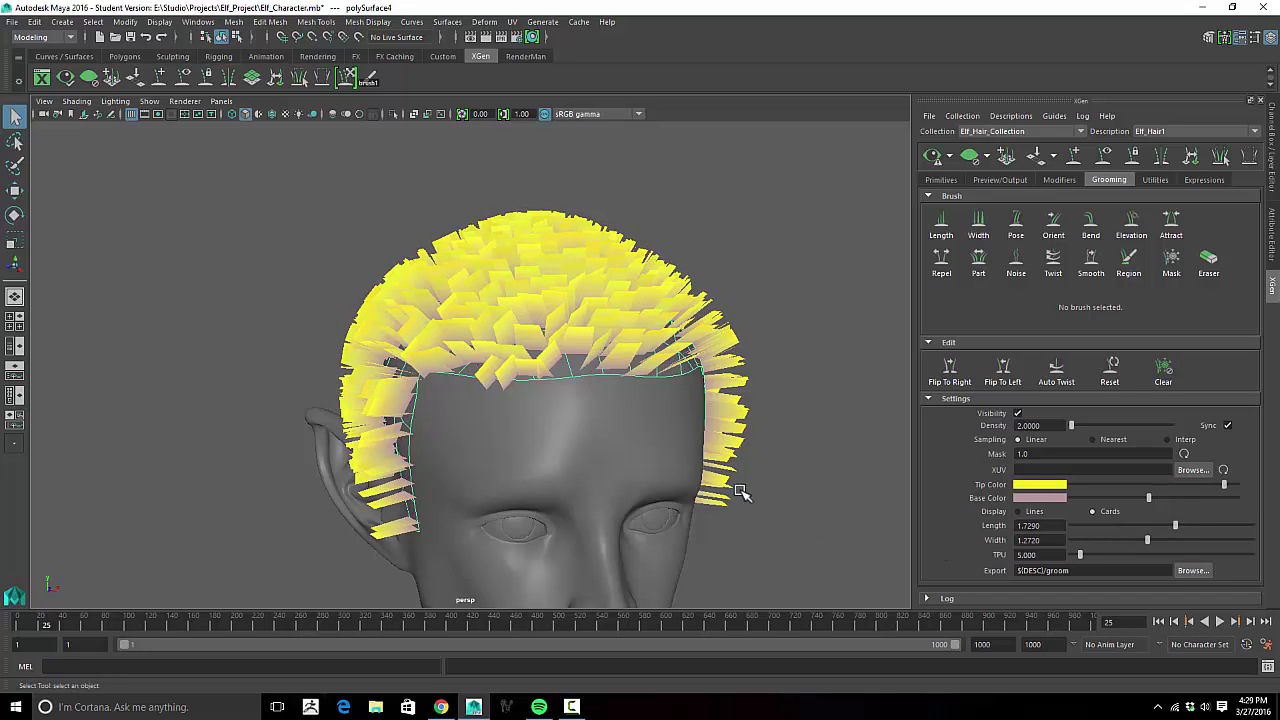
{"action": "mouse_move", "coordinate": [737, 491]}
{"action": "left_mouse_down", "text": "alt"}
{"action": "mouse_move", "coordinate": [800, 492]}
{"action": "mouse_move", "coordinate": [520, 503]}
{"action": "mouse_move", "coordinate": [600, 486]}
{"action": "mouse_move", "coordinate": [651, 400]}
{"action": "mouse_move", "coordinate": [523, 434]}
{"action": "mouse_move", "coordinate": [620, 432]}
{"action": "mouse_move", "coordinate": [503, 440]}
{"action": "mouse_move", "coordinate": [506, 457]}
{"action": "mouse_move", "coordinate": [589, 429]}
{"action": "left_mouse_up", "text": "alt"}
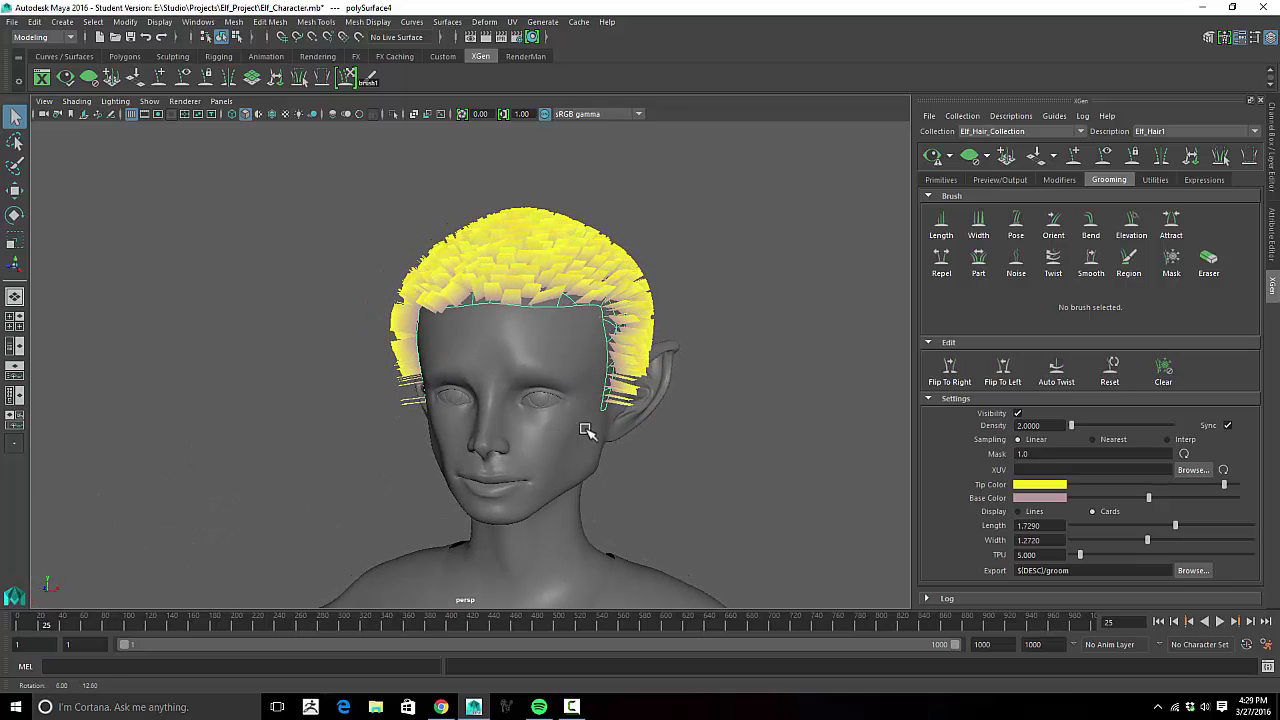
Step: Part the hair cards on the side of the head above the ear with the Part grooming brush
{"action": "left_click", "coordinate": [978, 260]}
{"action": "left_click_drag", "start_coordinate": [777, 274], "coordinate": [740, 311], "text": "alt"}
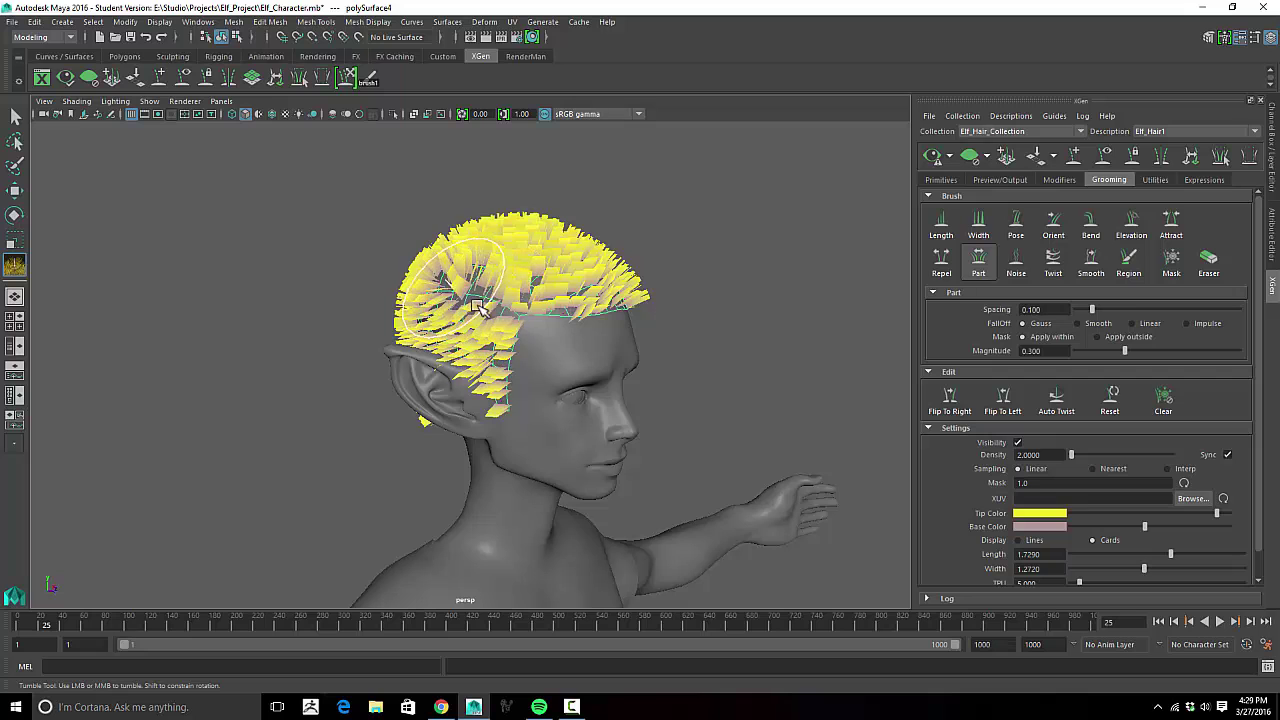
{"action": "left_click_drag", "start_coordinate": [691, 303], "coordinate": [610, 310], "text": "alt"}
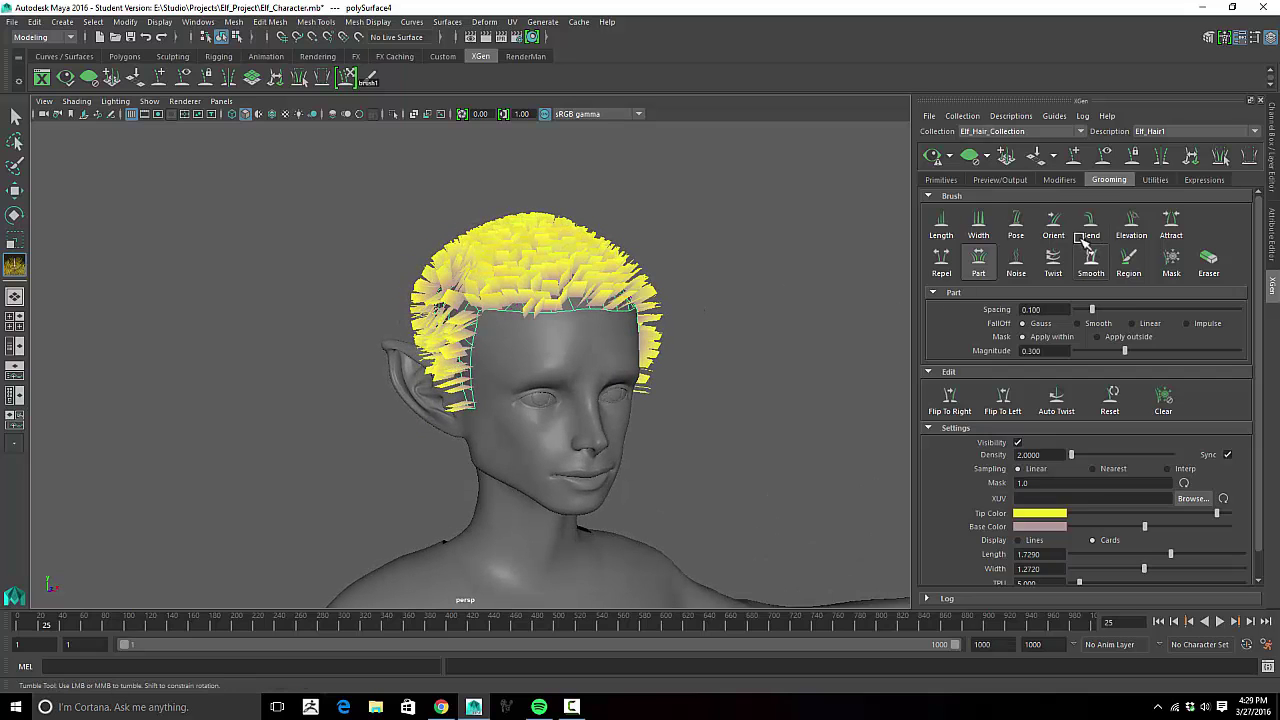
Step: Comb the hair cards on the left side of the head down around the ear with the Pose grooming brush
{"action": "left_click", "coordinate": [1012, 226]}
{"action": "left_click_drag", "start_coordinate": [837, 274], "coordinate": [600, 368], "text": "alt"}
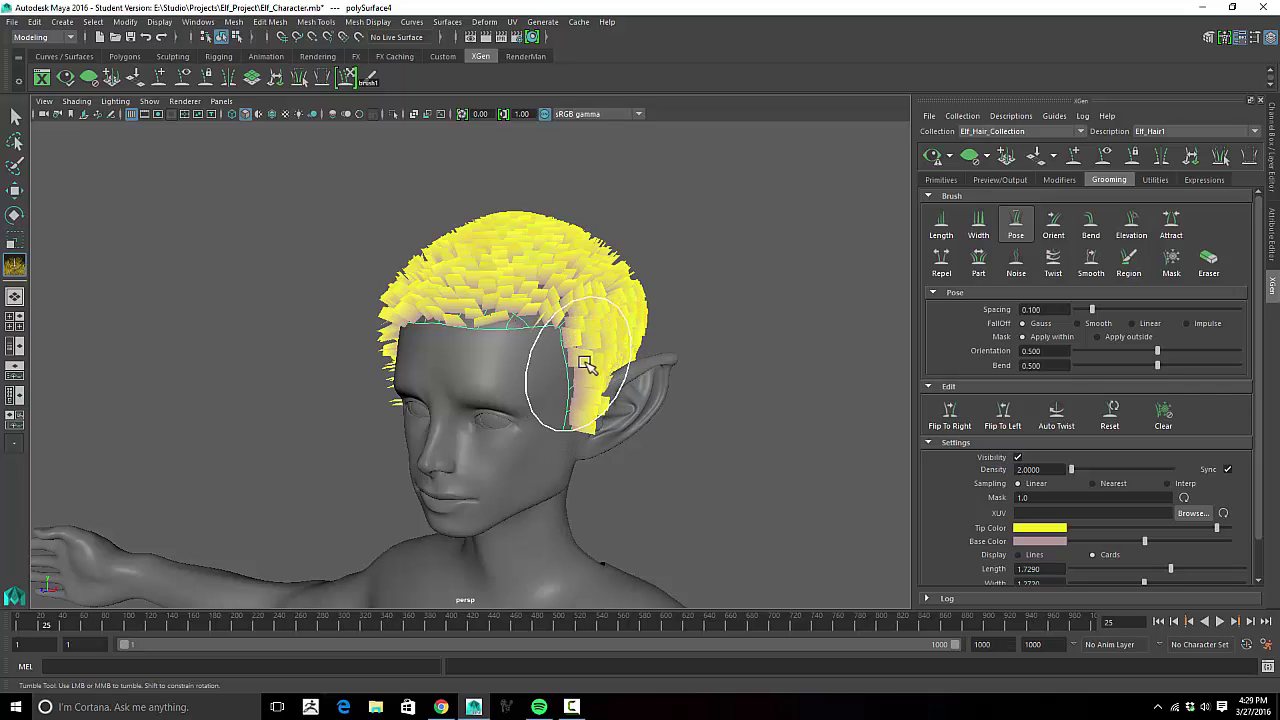
{"action": "left_click_drag", "start_coordinate": [630, 373], "coordinate": [545, 352], "text": "alt"}
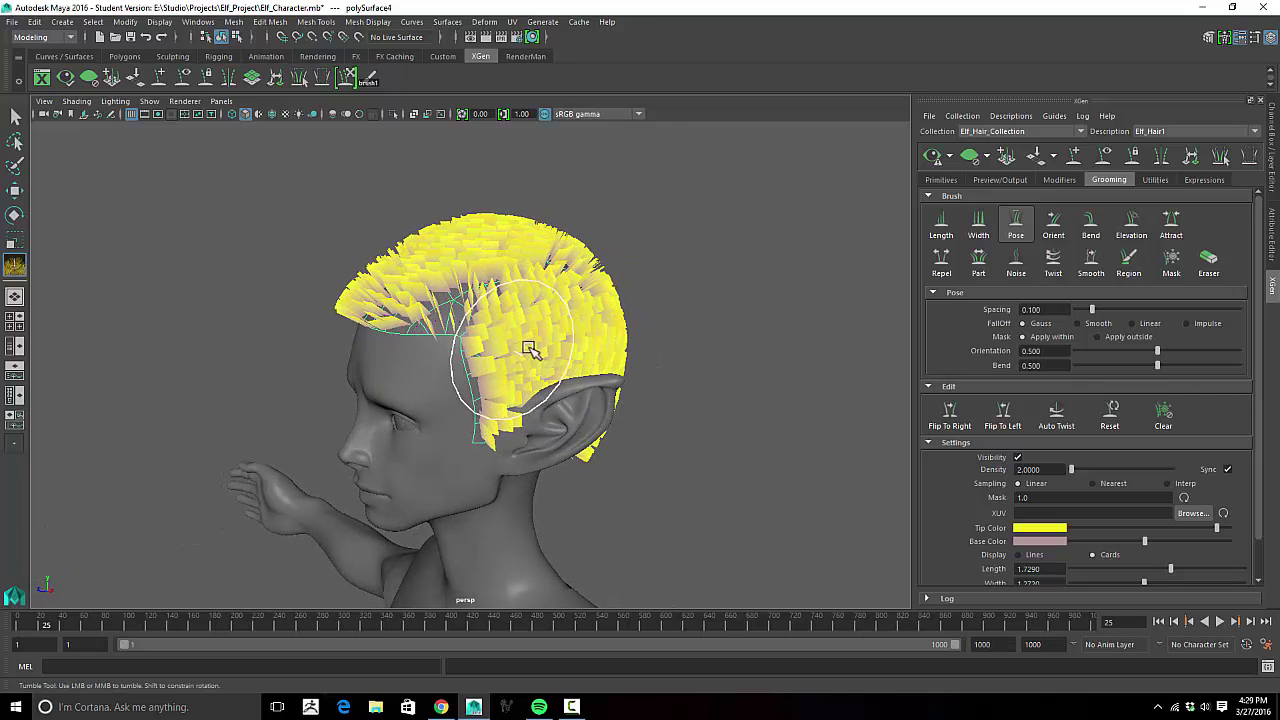
{"action": "mouse_move", "coordinate": [630, 373]}
{"action": "left_mouse_down", "text": "alt"}
{"action": "mouse_move", "coordinate": [677, 416]}
{"action": "mouse_move", "coordinate": [522, 349]}
{"action": "left_mouse_up", "text": "alt"}
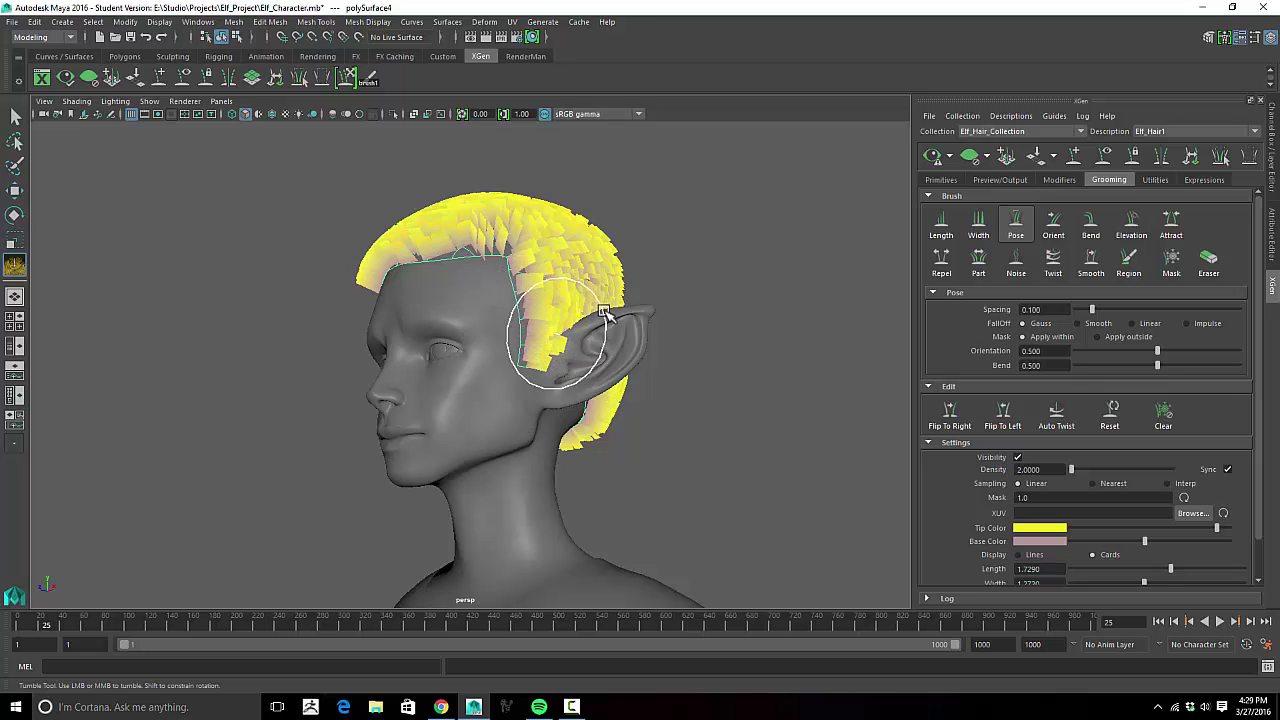
{"action": "left_click_drag", "start_coordinate": [604, 312], "coordinate": [609, 334], "text": "alt"}
{"action": "left_click_drag", "start_coordinate": [709, 331], "coordinate": [674, 337], "text": "alt"}
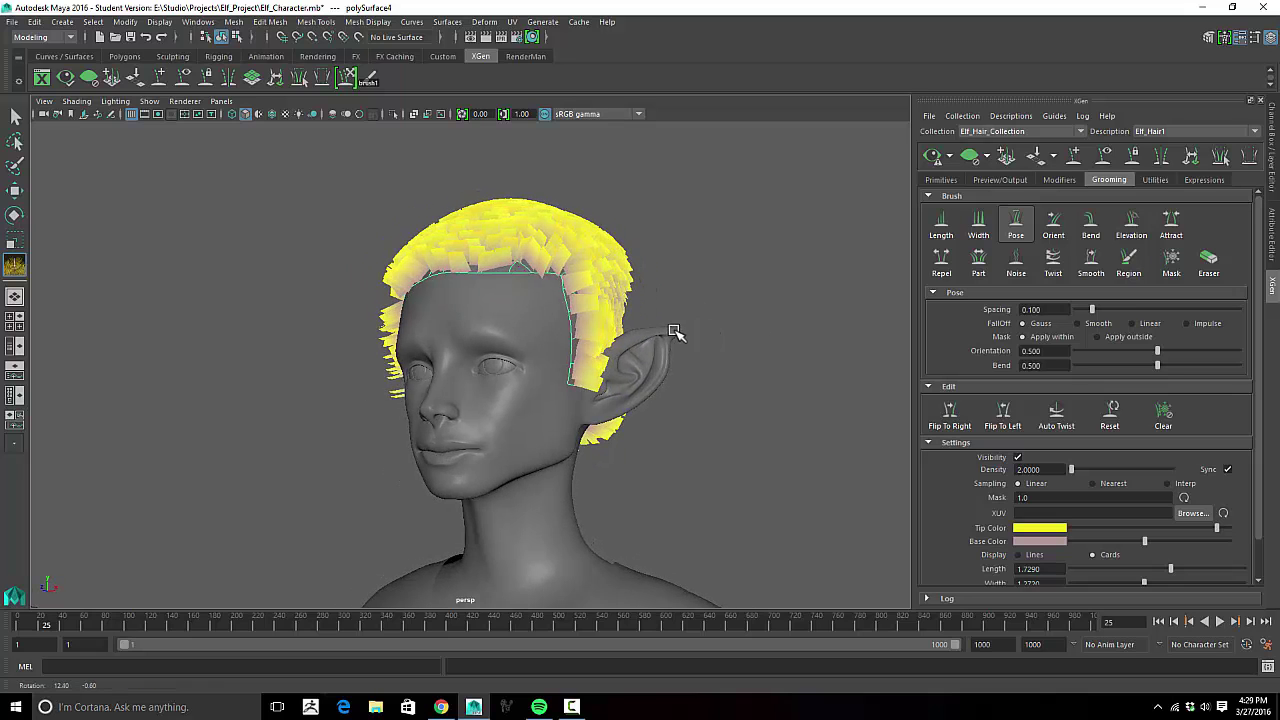
{"action": "left_click_drag", "start_coordinate": [590, 381], "coordinate": [486, 370], "text": "alt"}
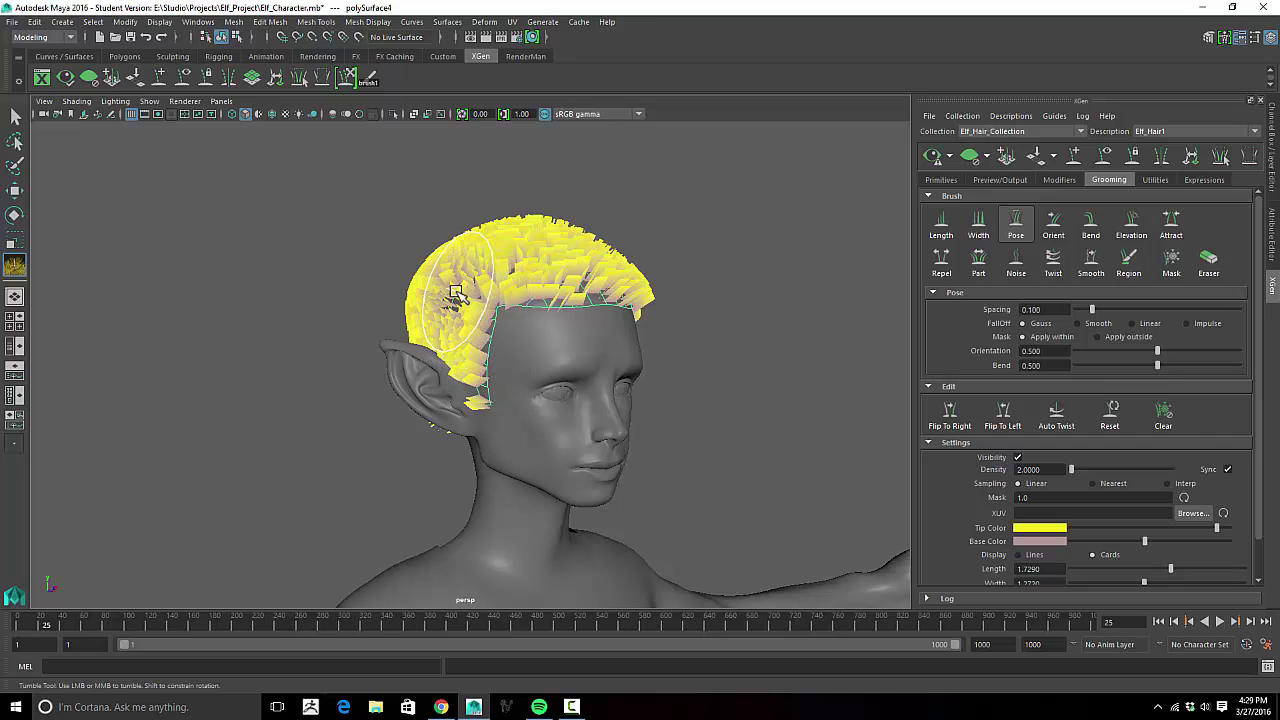
Step: Comb the hair cards on the right side of the head around and behind the ear with the Pose brush
{"action": "mouse_move", "coordinate": [452, 300]}
{"action": "left_mouse_down", "text": "alt"}
{"action": "mouse_move", "coordinate": [560, 300]}
{"action": "mouse_move", "coordinate": [522, 328]}
{"action": "left_mouse_up", "text": "alt"}
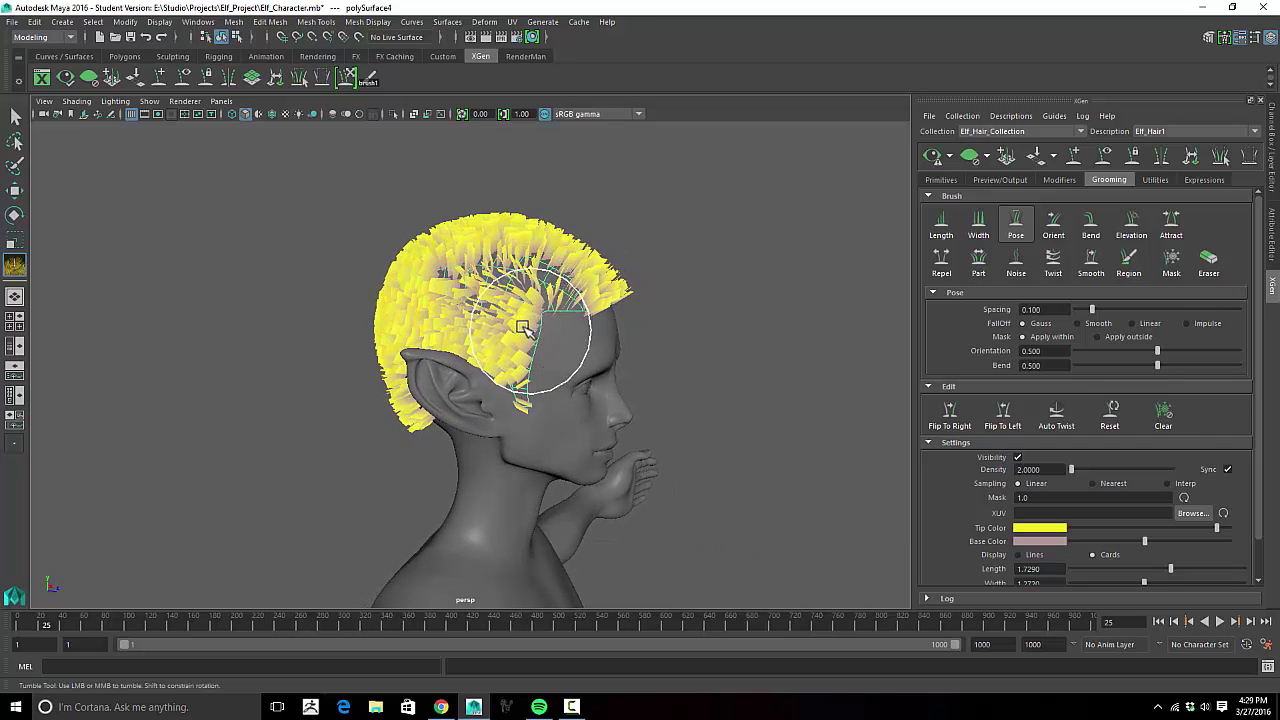
{"action": "left_click_drag", "start_coordinate": [396, 345], "coordinate": [505, 326], "text": "alt"}
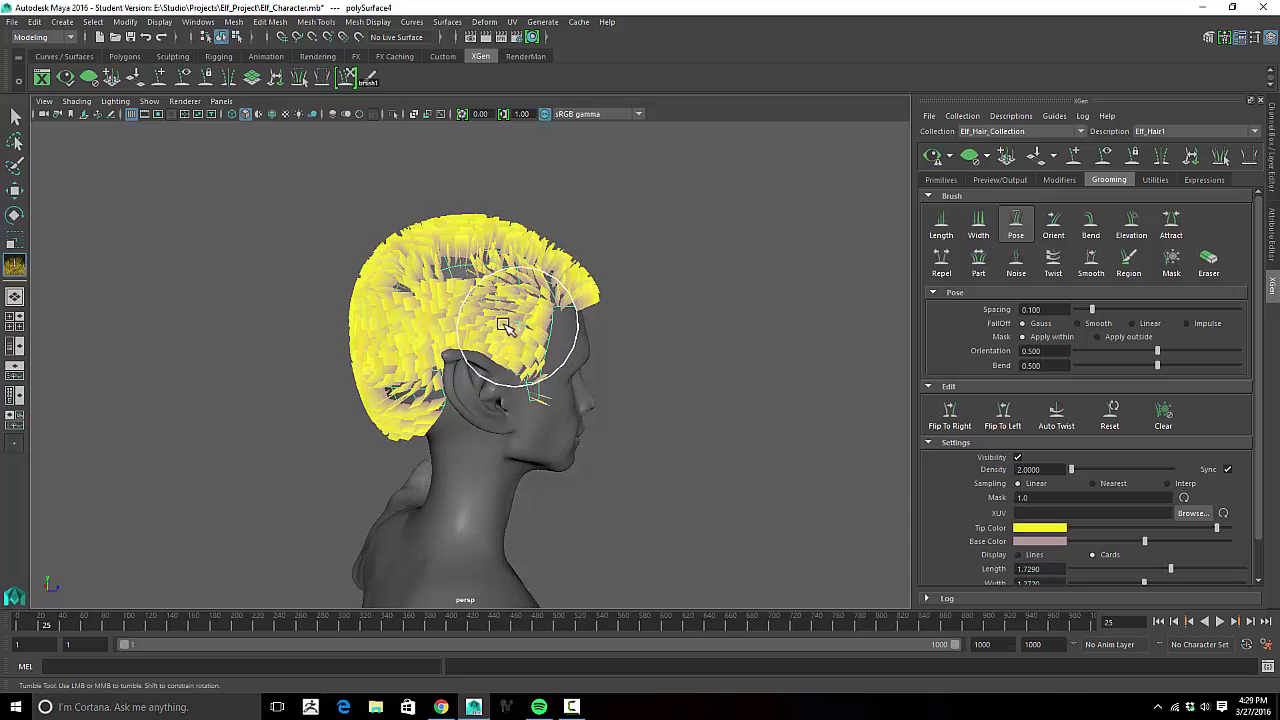
{"action": "left_click_drag", "start_coordinate": [372, 428], "coordinate": [464, 360], "text": "alt"}
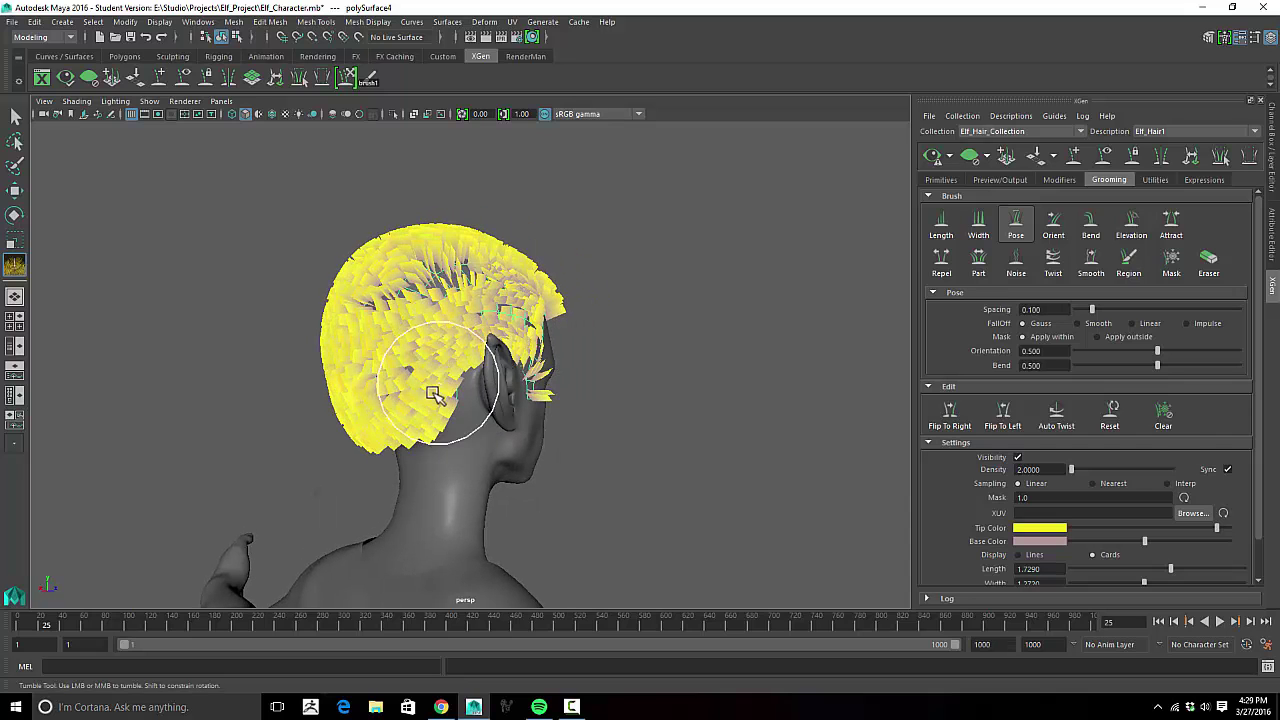
{"action": "left_click_drag", "start_coordinate": [232, 373], "coordinate": [362, 395], "text": "alt"}
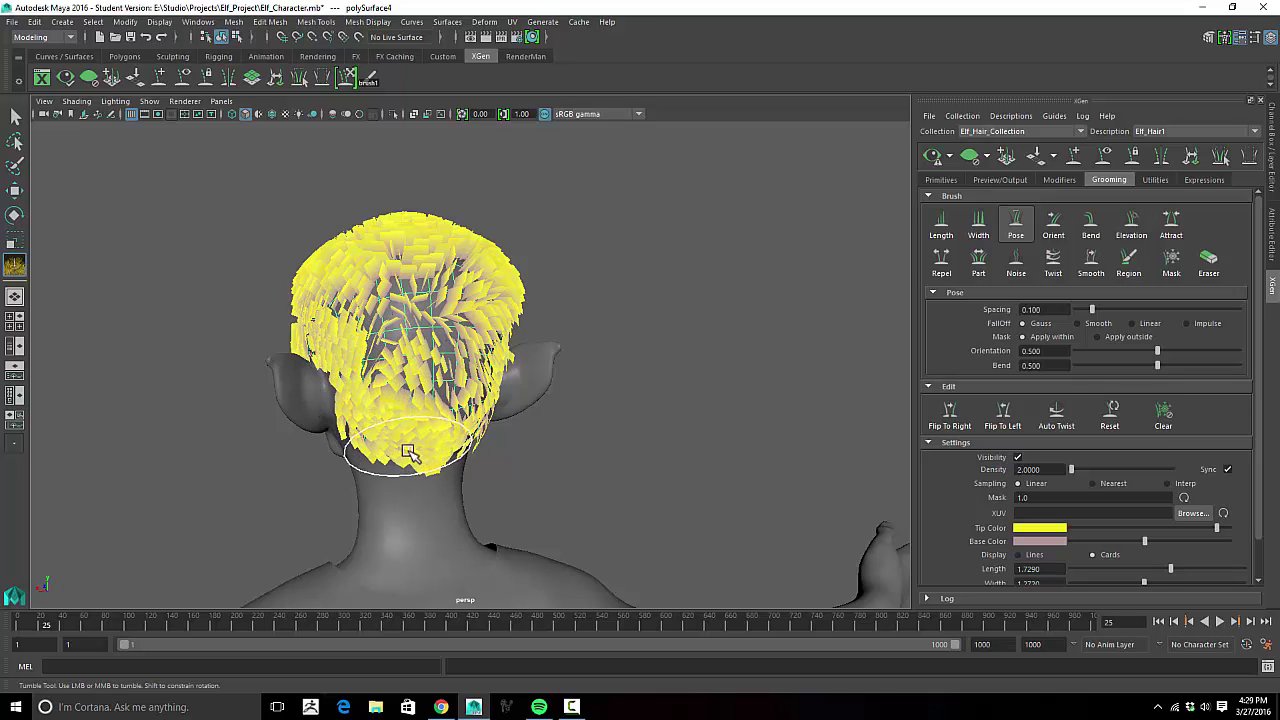
Step: Comb the hair cards on the back of the head down toward the nape with the Pose brush
{"action": "mouse_move", "coordinate": [366, 434]}
{"action": "left_mouse_down", "text": "alt"}
{"action": "mouse_move", "coordinate": [478, 452]}
{"action": "mouse_move", "coordinate": [450, 300]}
{"action": "left_mouse_up", "text": "alt"}
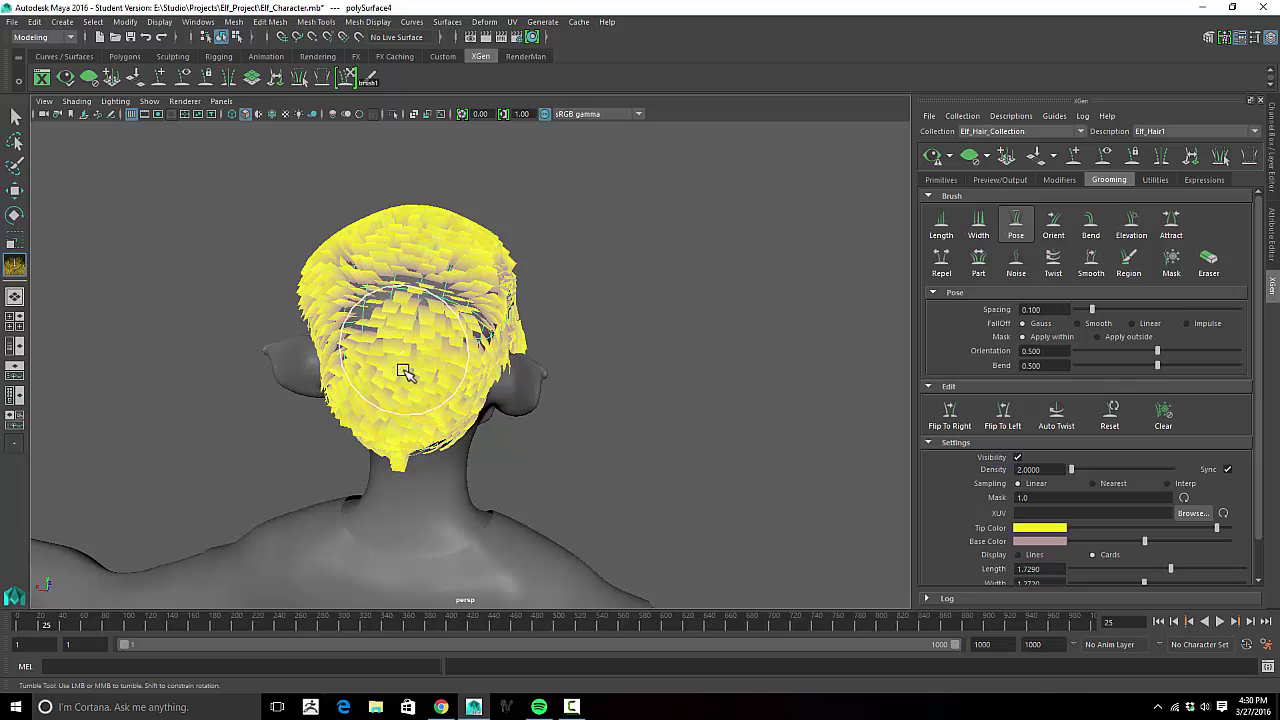
{"action": "left_click_drag", "start_coordinate": [414, 371], "coordinate": [405, 340], "text": "alt"}
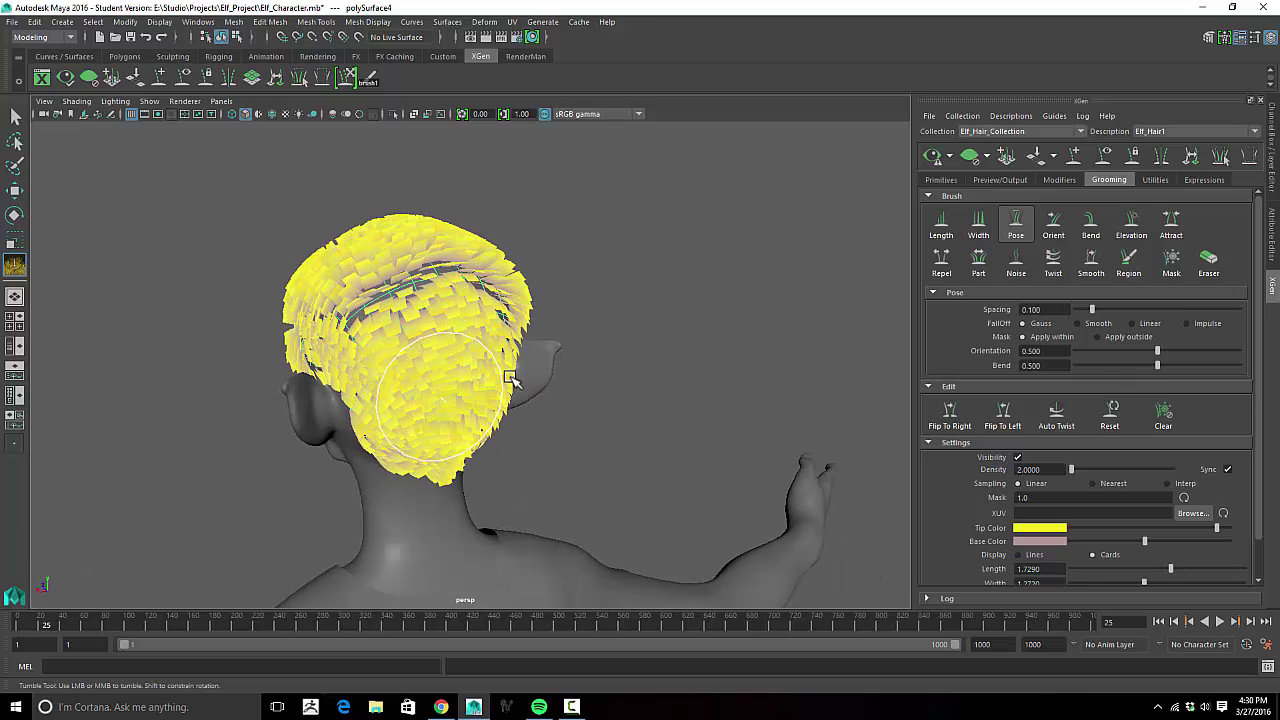
{"action": "left_click_drag", "start_coordinate": [510, 380], "coordinate": [510, 267], "text": "alt"}
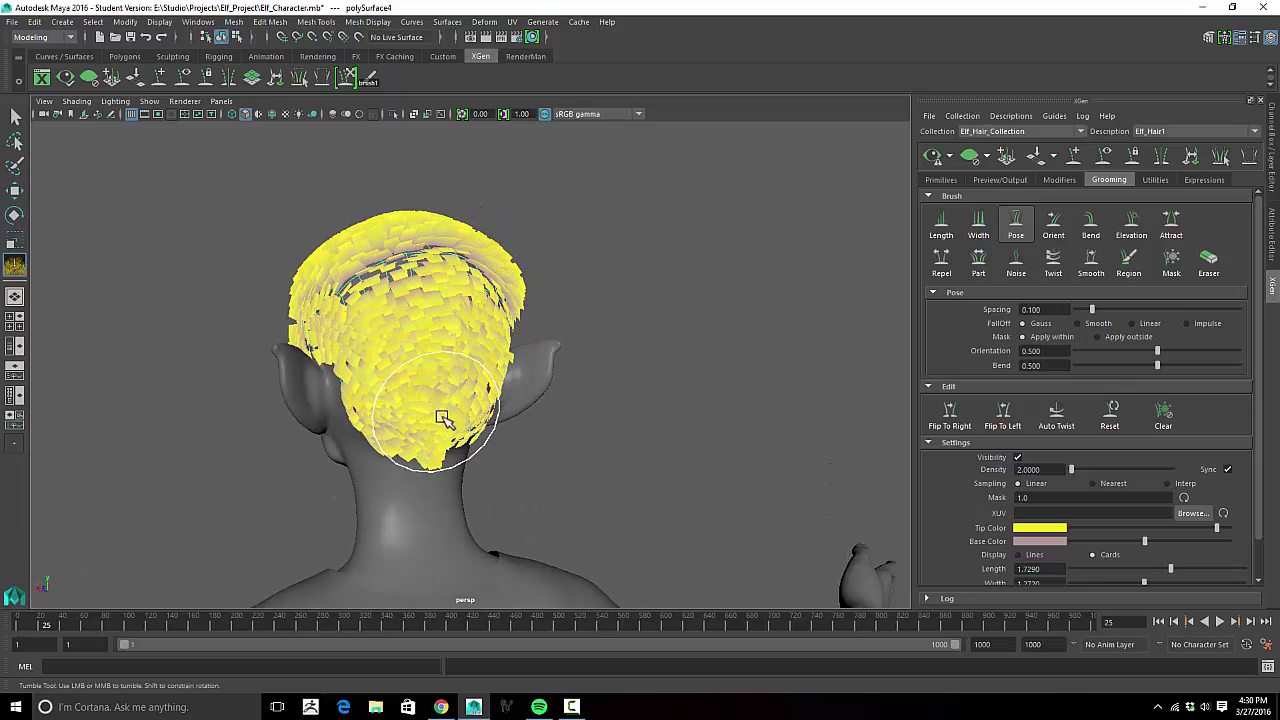
{"action": "left_click_drag", "start_coordinate": [441, 417], "coordinate": [414, 357], "text": "alt"}
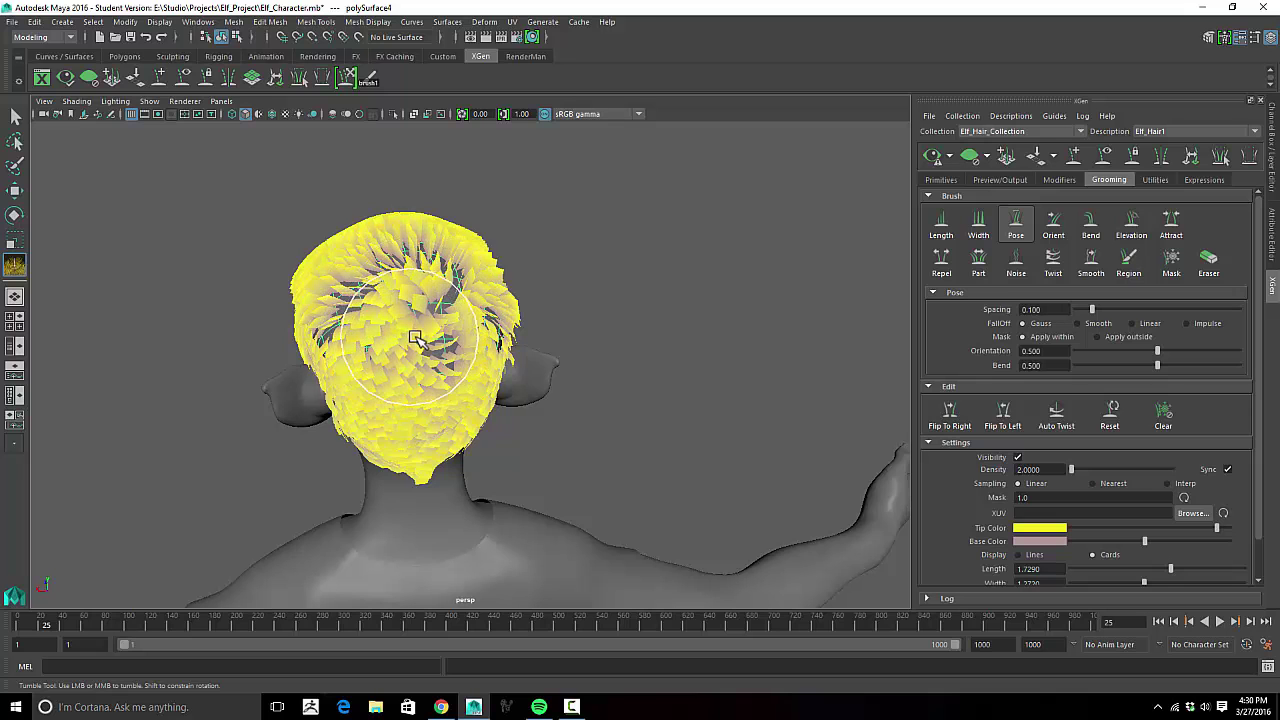
Step: Comb the crown and fringe cards forward over the forehead and toward the character's left with the Pose brush
{"action": "mouse_move", "coordinate": [455, 352]}
{"action": "left_mouse_down", "text": "alt"}
{"action": "mouse_move", "coordinate": [814, 303]}
{"action": "mouse_move", "coordinate": [583, 316]}
{"action": "mouse_move", "coordinate": [603, 312]}
{"action": "left_mouse_up", "text": "alt"}
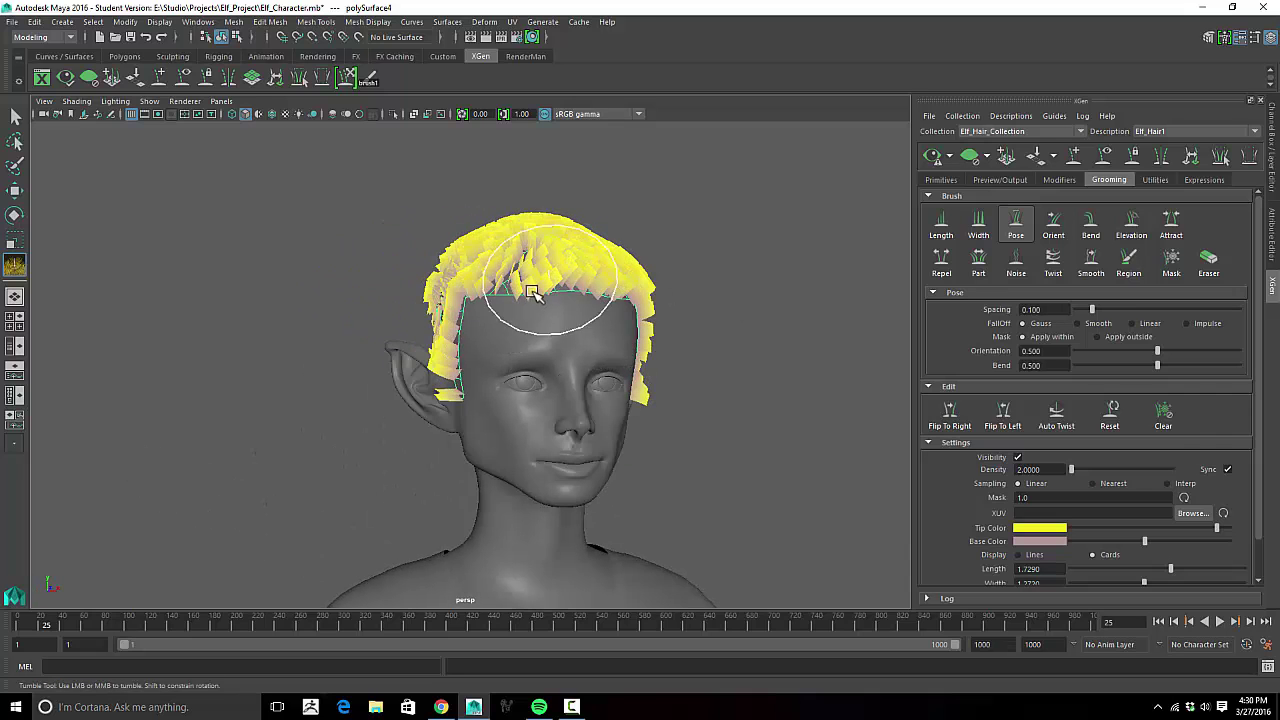
{"action": "mouse_move", "coordinate": [604, 242]}
{"action": "left_mouse_down", "text": "alt"}
{"action": "mouse_move", "coordinate": [531, 300]}
{"action": "mouse_move", "coordinate": [580, 323]}
{"action": "mouse_move", "coordinate": [528, 355]}
{"action": "left_mouse_up", "text": "alt"}
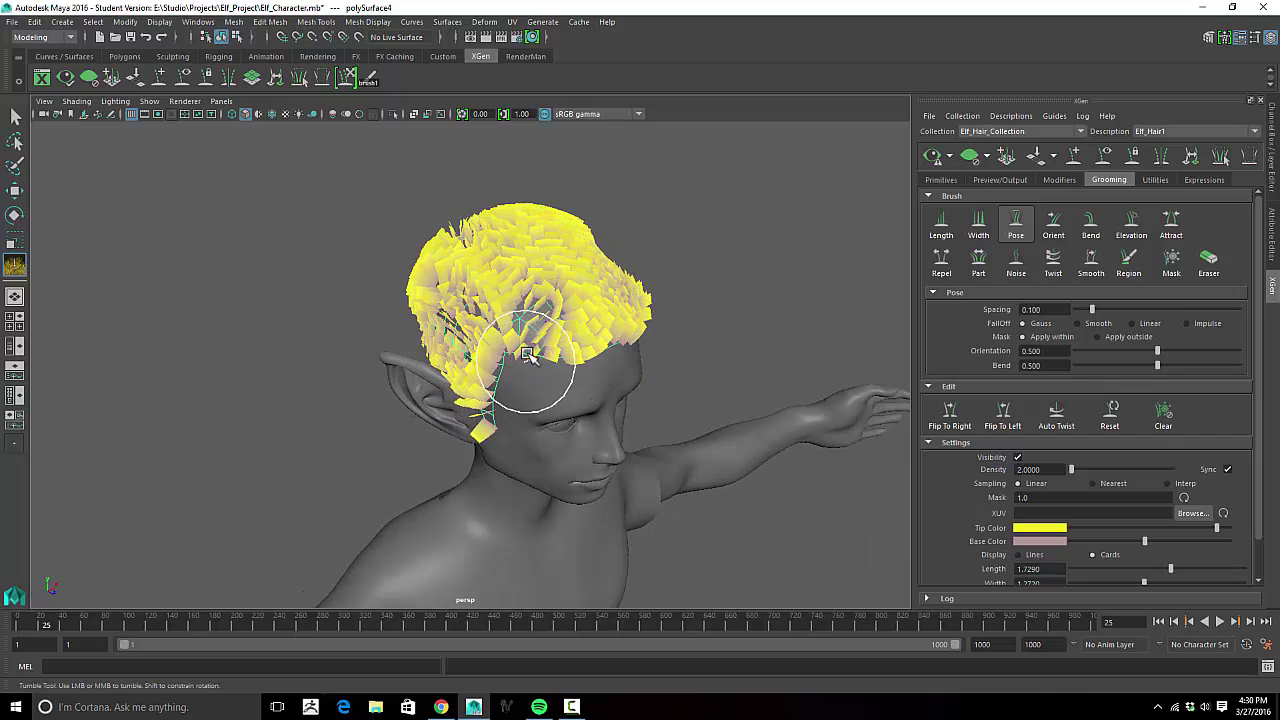
{"action": "left_click_drag", "start_coordinate": [576, 224], "coordinate": [540, 282], "text": "alt"}
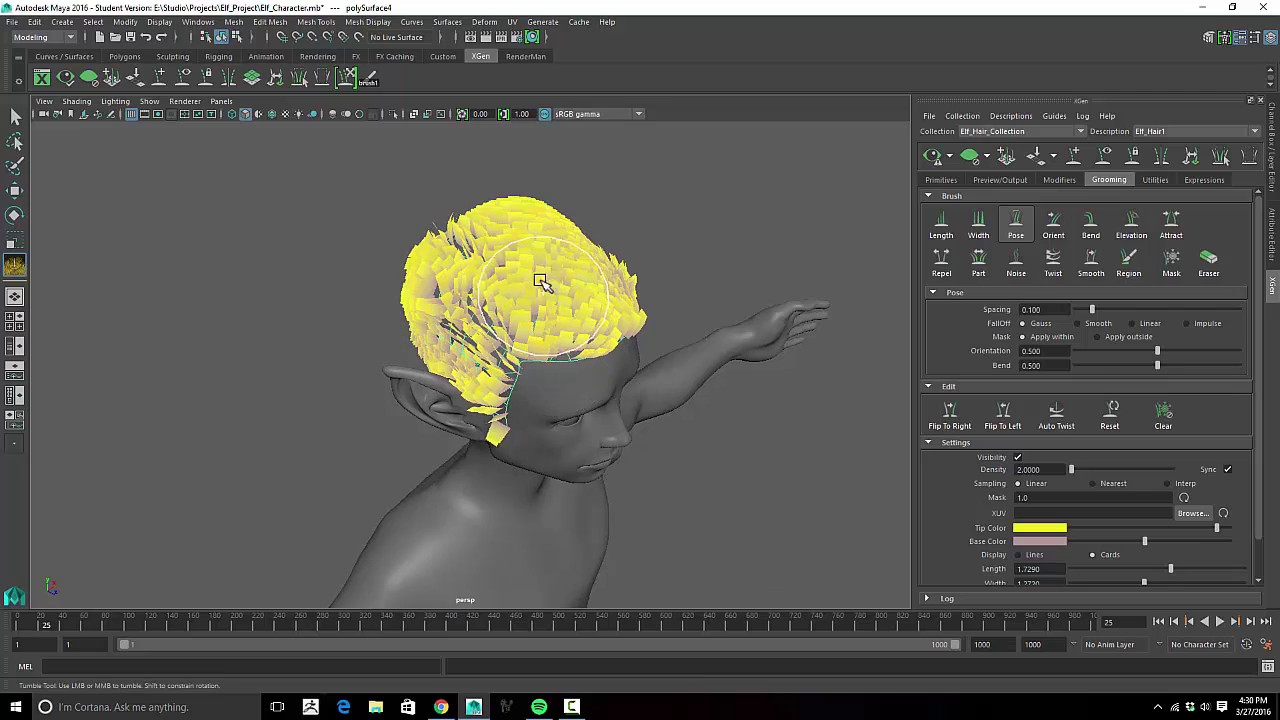
{"action": "left_click_drag", "start_coordinate": [536, 348], "coordinate": [574, 320], "text": "alt"}
{"action": "left_click_drag", "start_coordinate": [485, 249], "coordinate": [680, 352], "text": "alt"}
{"action": "left_click_drag", "start_coordinate": [392, 335], "coordinate": [477, 391], "text": "alt"}
{"action": "mouse_move", "coordinate": [543, 319]}
{"action": "left_mouse_down", "text": "alt"}
{"action": "mouse_move", "coordinate": [726, 283]}
{"action": "mouse_move", "coordinate": [660, 309]}
{"action": "mouse_move", "coordinate": [740, 300]}
{"action": "left_mouse_up", "text": "alt"}
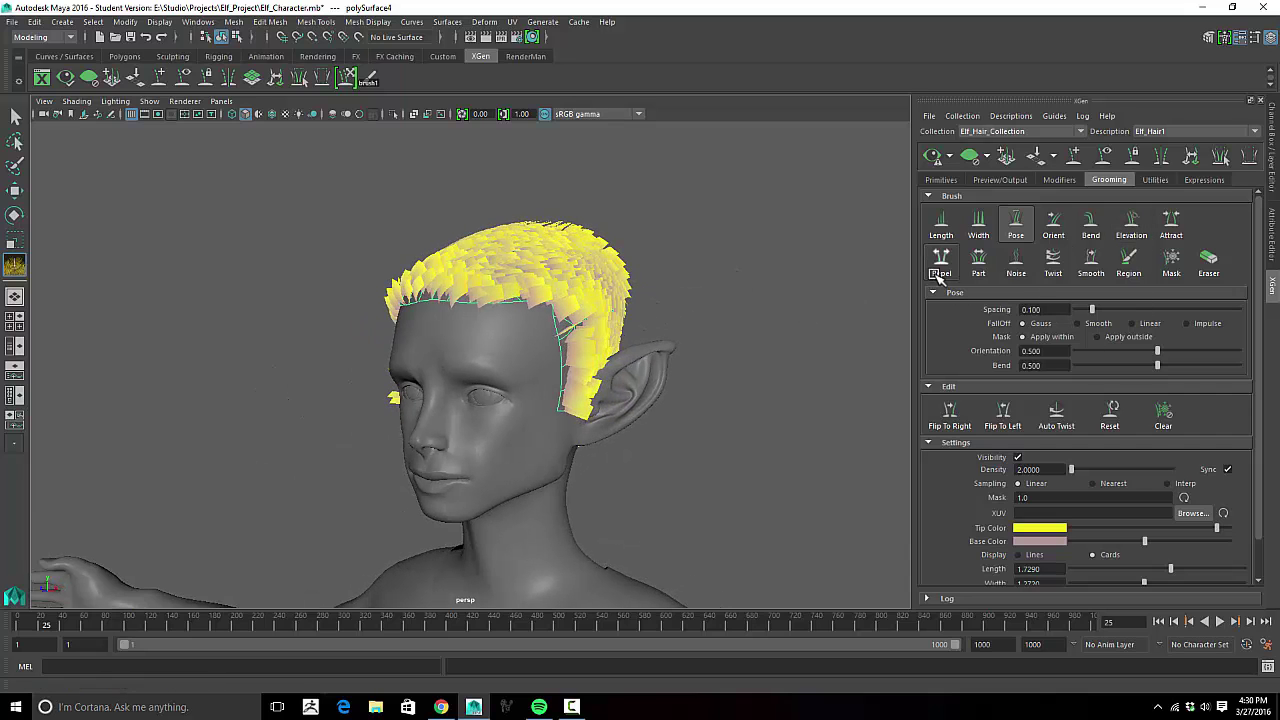
{"action": "mouse_move", "coordinate": [554, 269]}
{"action": "left_mouse_down", "text": "alt"}
{"action": "mouse_move", "coordinate": [410, 325]}
{"action": "mouse_move", "coordinate": [449, 316]}
{"action": "mouse_move", "coordinate": [364, 385]}
{"action": "left_mouse_up", "text": "alt"}
{"action": "left_click_drag", "start_coordinate": [338, 312], "coordinate": [358, 385]}
{"action": "left_click_drag", "start_coordinate": [548, 316], "coordinate": [357, 277], "text": "alt"}
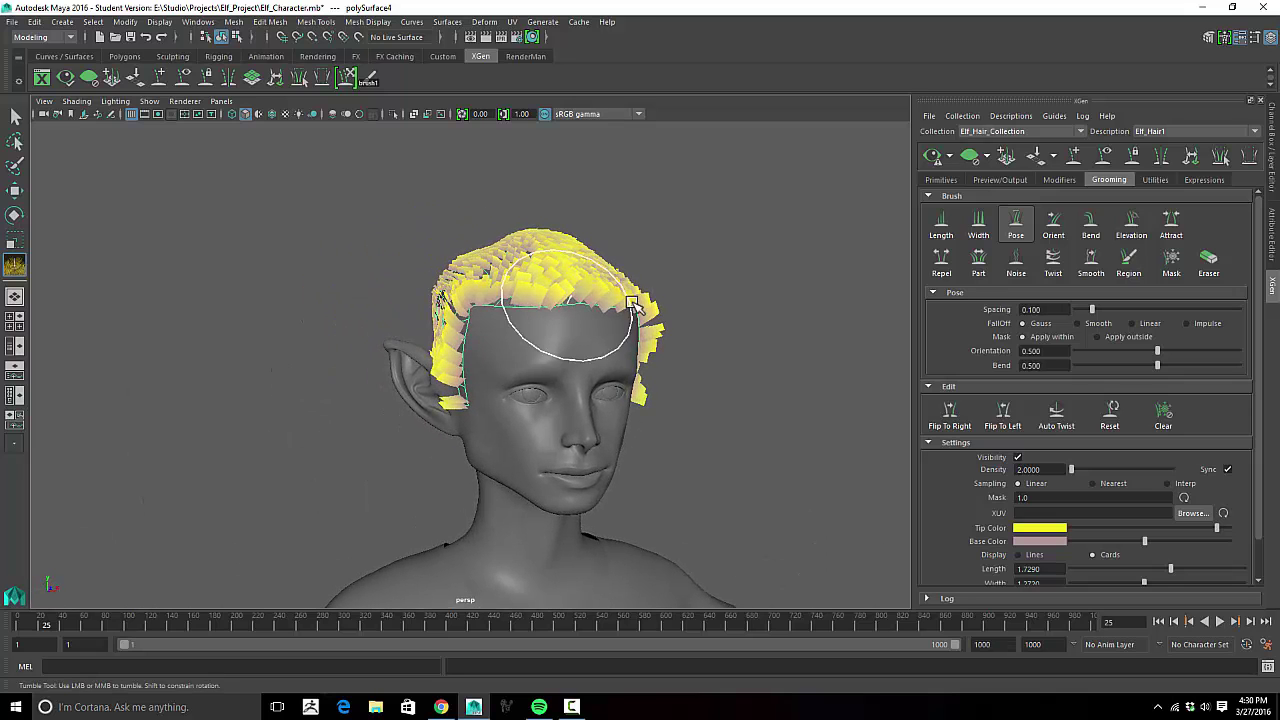
Step: Lengthen the hair cards on the top and front of the head with the Length brush at increment 0.1
{"action": "left_click", "coordinate": [941, 222]}
{"action": "left_click_drag", "start_coordinate": [742, 279], "coordinate": [474, 296], "text": "alt"}
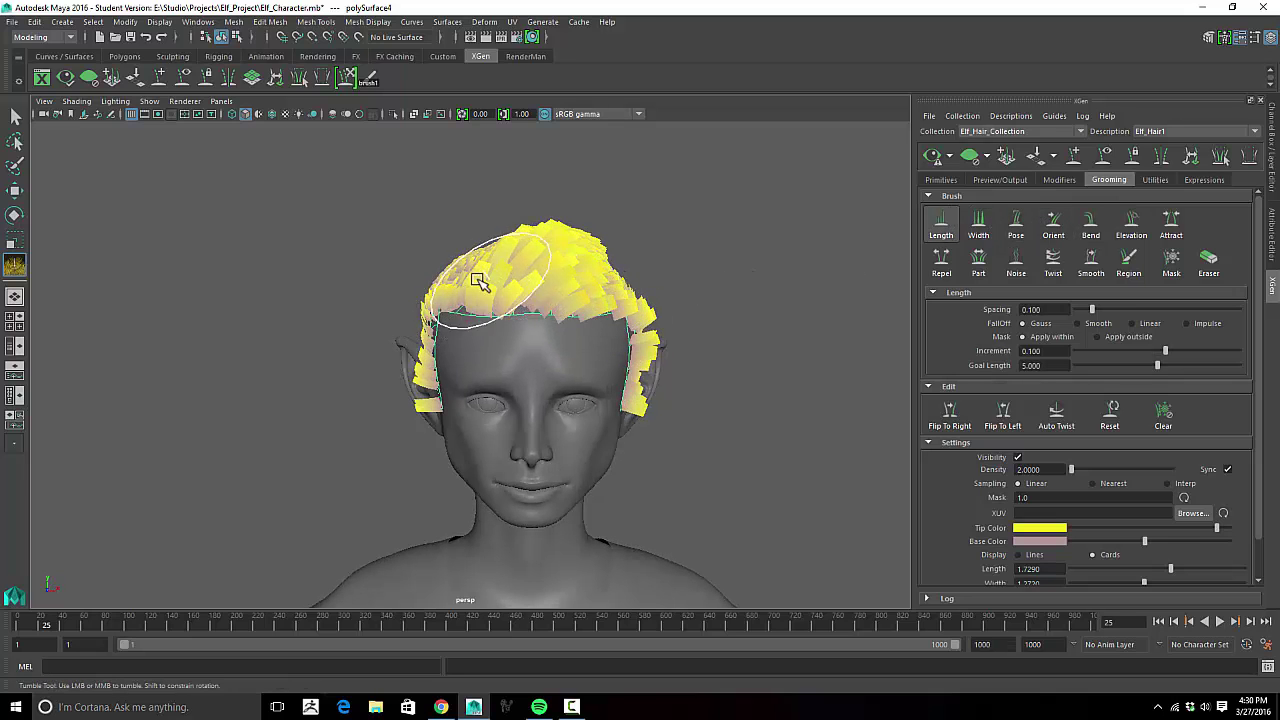
{"action": "left_click_drag", "start_coordinate": [474, 276], "coordinate": [510, 298], "text": "alt"}
{"action": "mouse_move", "coordinate": [557, 255]}
{"action": "left_mouse_down", "text": "alt"}
{"action": "mouse_move", "coordinate": [545, 264]}
{"action": "mouse_move", "coordinate": [557, 273]}
{"action": "left_mouse_up", "text": "alt"}
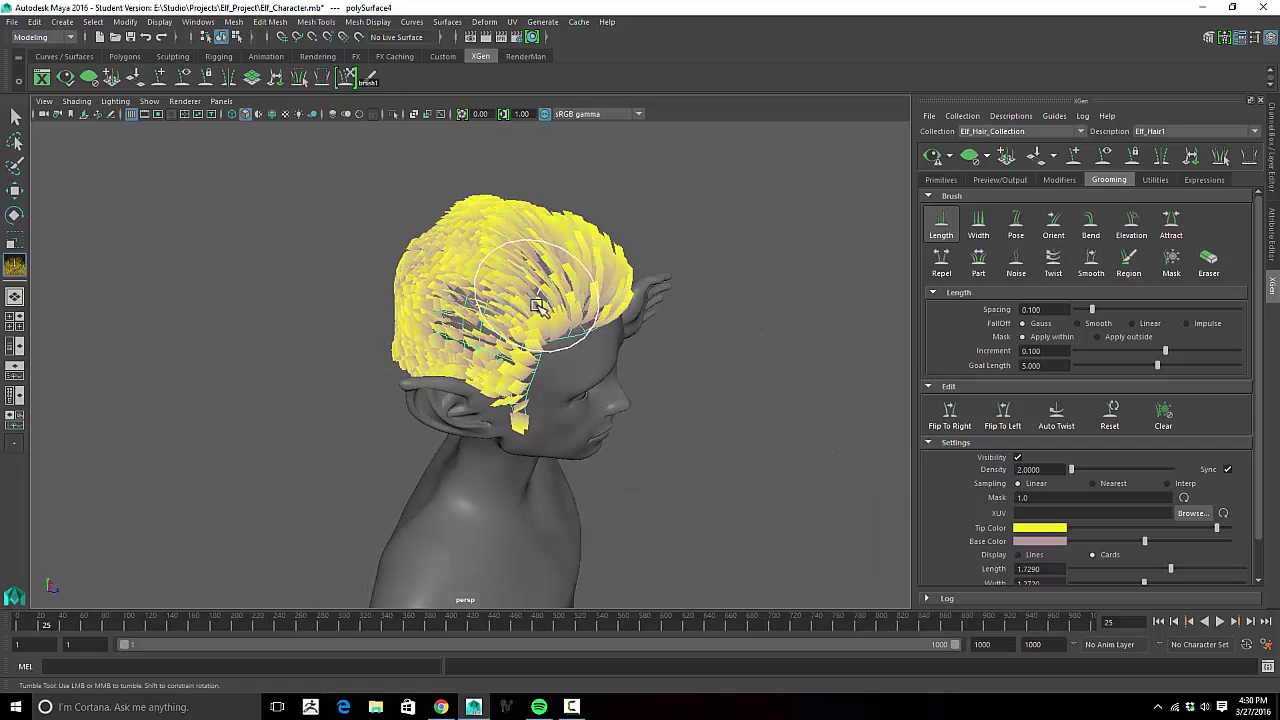
{"action": "left_click_drag", "start_coordinate": [613, 329], "coordinate": [482, 279], "text": "alt"}
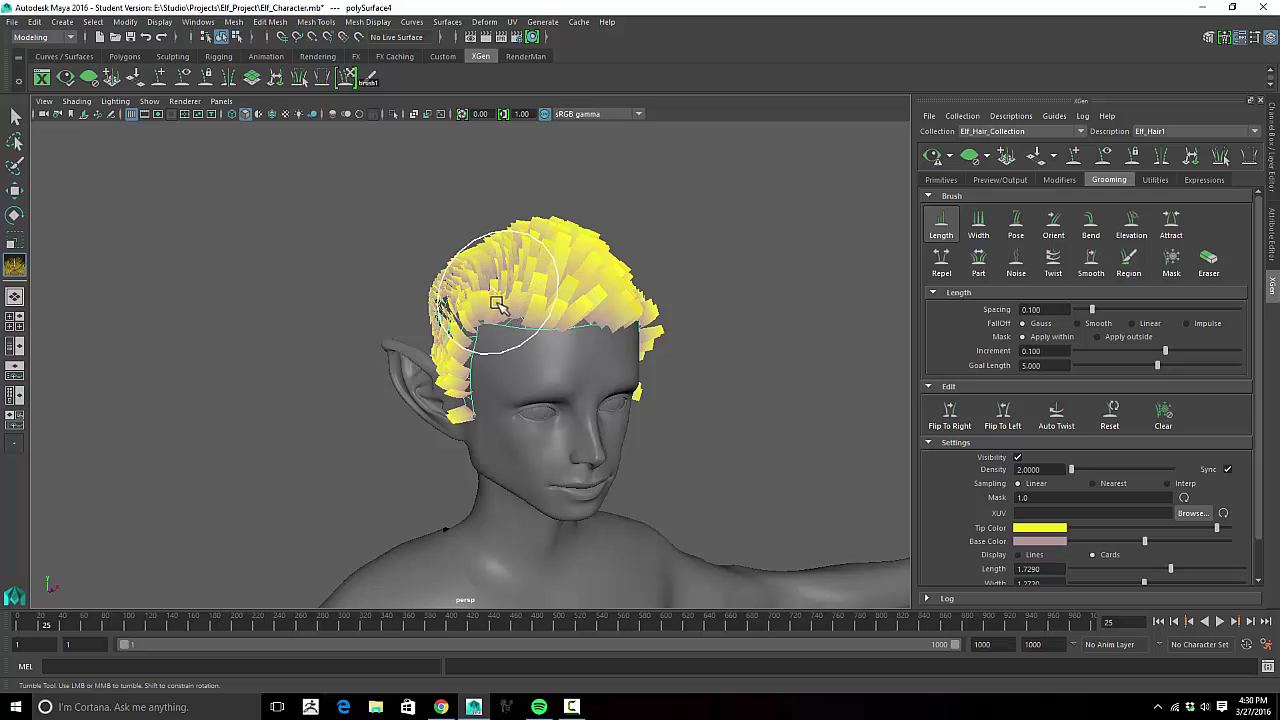
{"action": "left_click_drag", "start_coordinate": [521, 320], "coordinate": [562, 305], "text": "alt"}
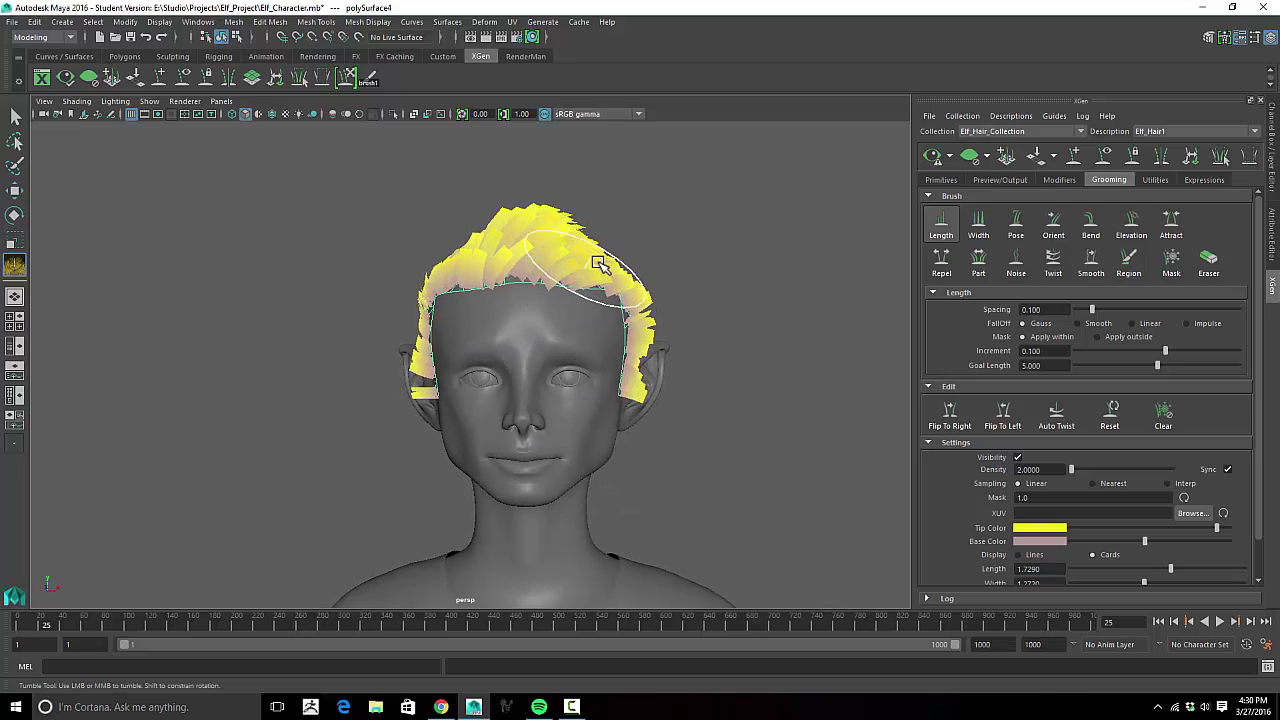
{"action": "left_click_drag", "start_coordinate": [598, 263], "coordinate": [562, 311], "text": "alt"}
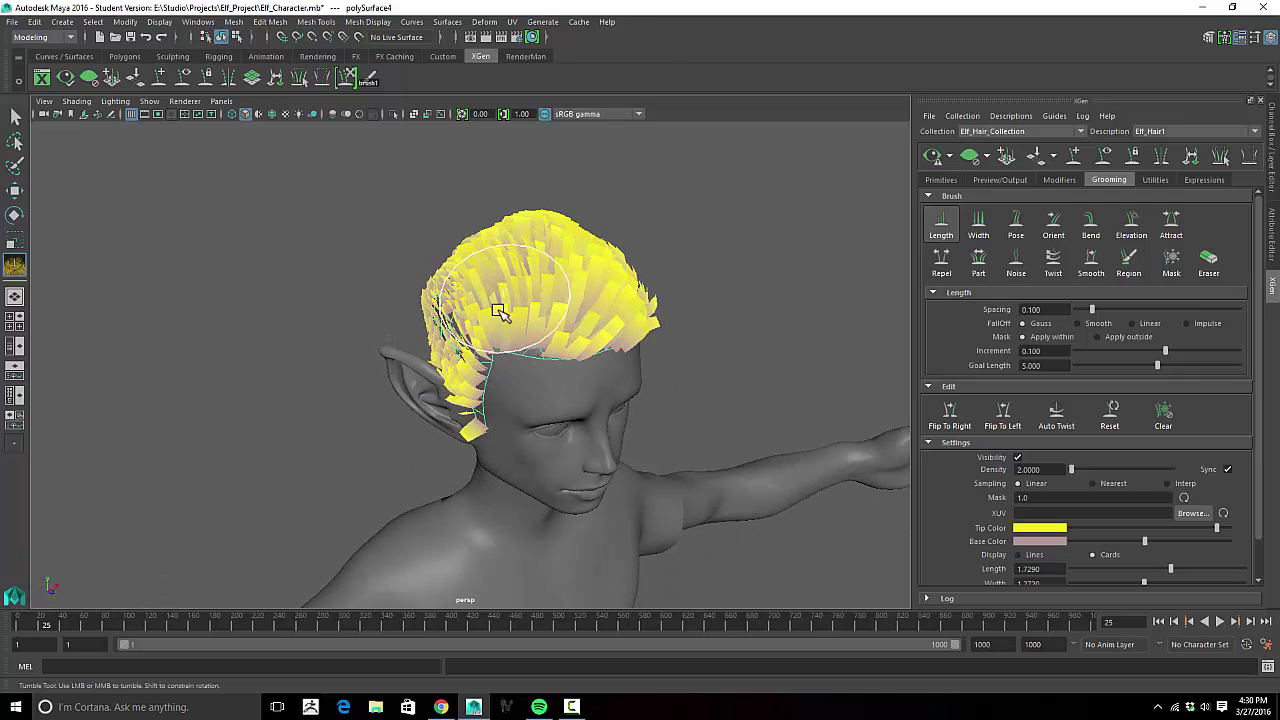
{"action": "left_click_drag", "start_coordinate": [503, 272], "coordinate": [461, 309], "text": "alt"}
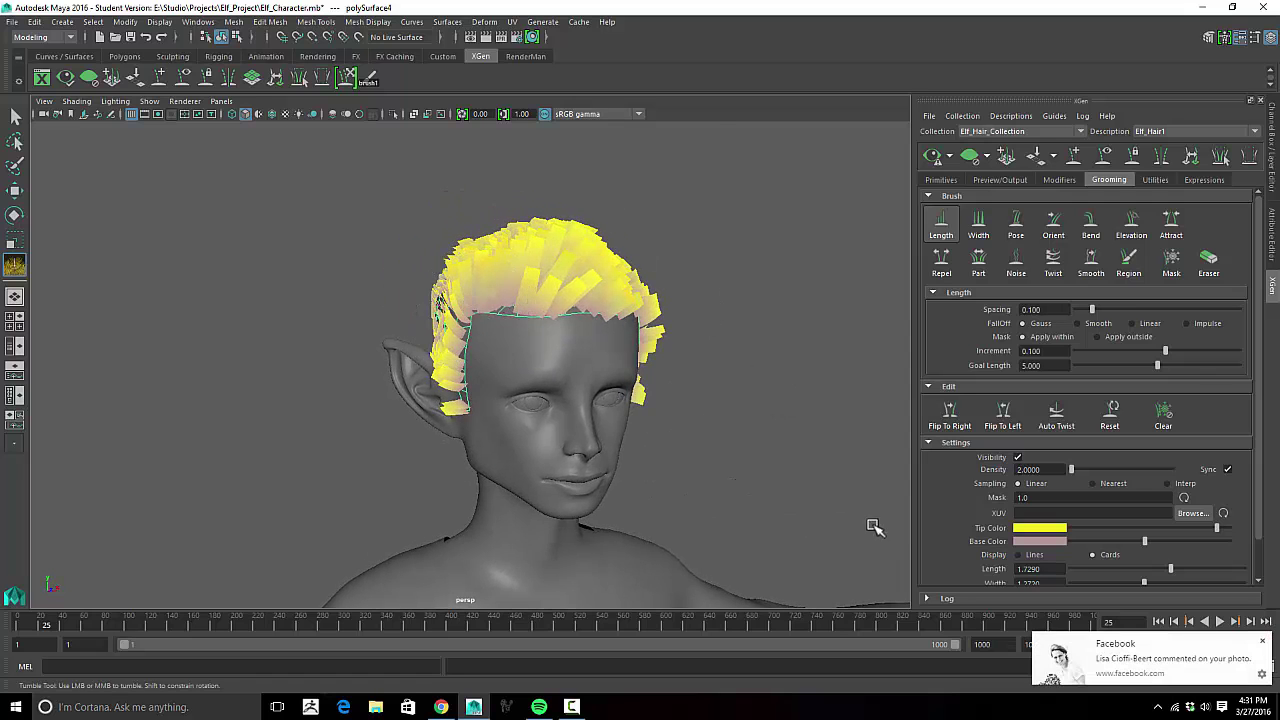
Step: Dismiss the desktop notification and further lengthen the fringe cards above the middle of the forehead with the Length brush
{"action": "left_click", "coordinate": [1263, 648]}
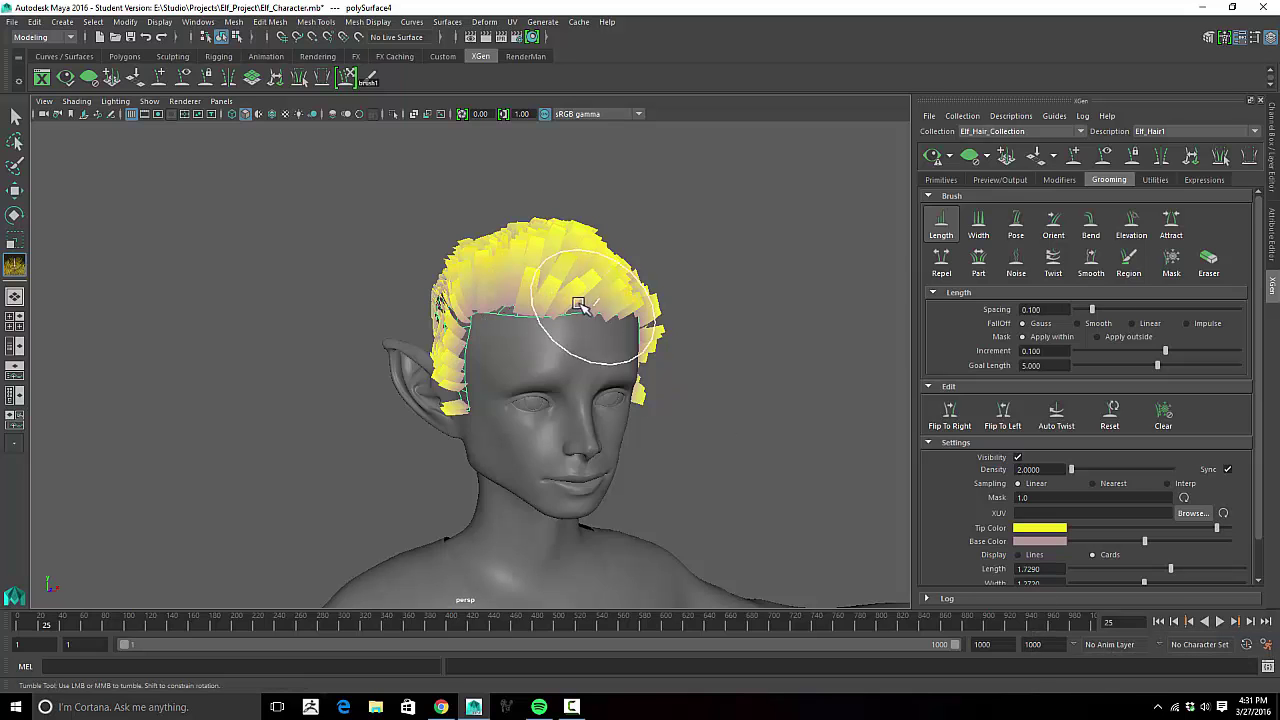
{"action": "left_click_drag", "start_coordinate": [571, 297], "coordinate": [571, 314], "text": "alt"}
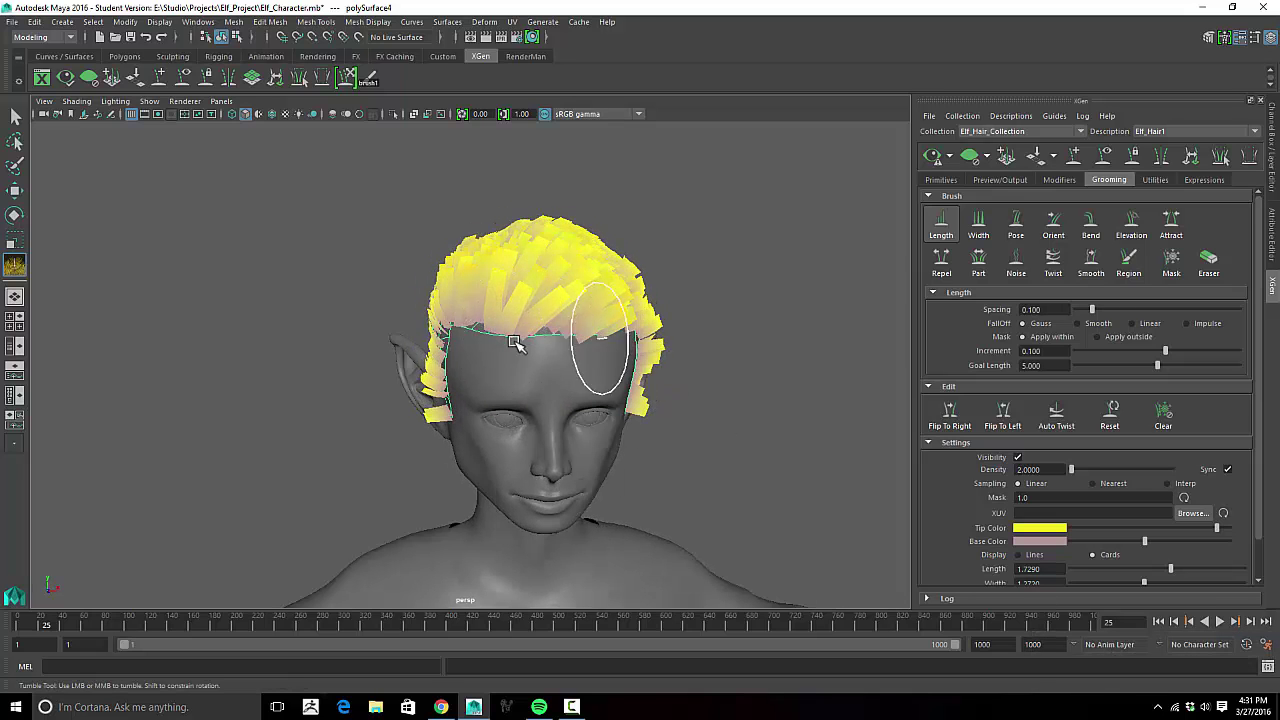
{"action": "mouse_move", "coordinate": [705, 343]}
{"action": "left_mouse_down", "text": "alt"}
{"action": "mouse_move", "coordinate": [694, 320]}
{"action": "mouse_move", "coordinate": [749, 333]}
{"action": "left_mouse_up", "text": "alt"}
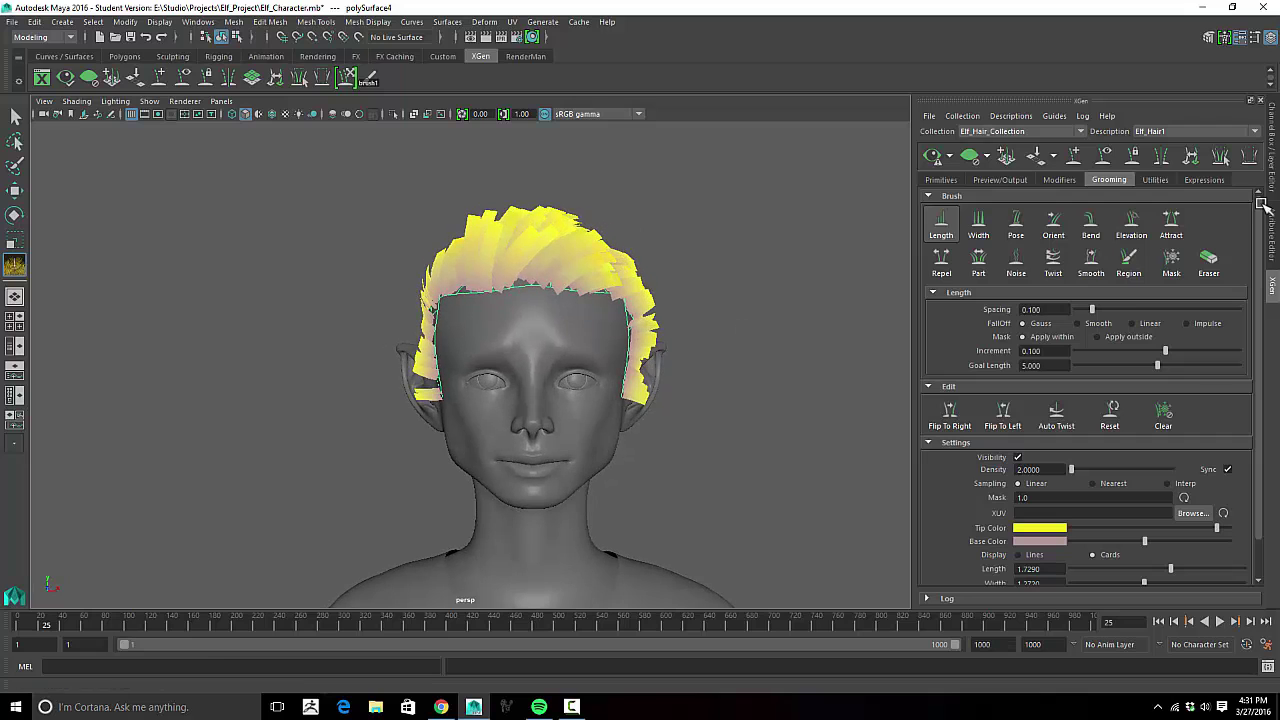
Step: Restyle the lengthened fringe and top cards across the forehead with the Pose brush
{"action": "left_click", "coordinate": [1056, 230]}
{"action": "left_click_drag", "start_coordinate": [644, 288], "coordinate": [610, 298], "text": "alt"}
{"action": "left_click", "coordinate": [1016, 226]}
{"action": "left_click_drag", "start_coordinate": [763, 280], "coordinate": [410, 440], "text": "alt"}
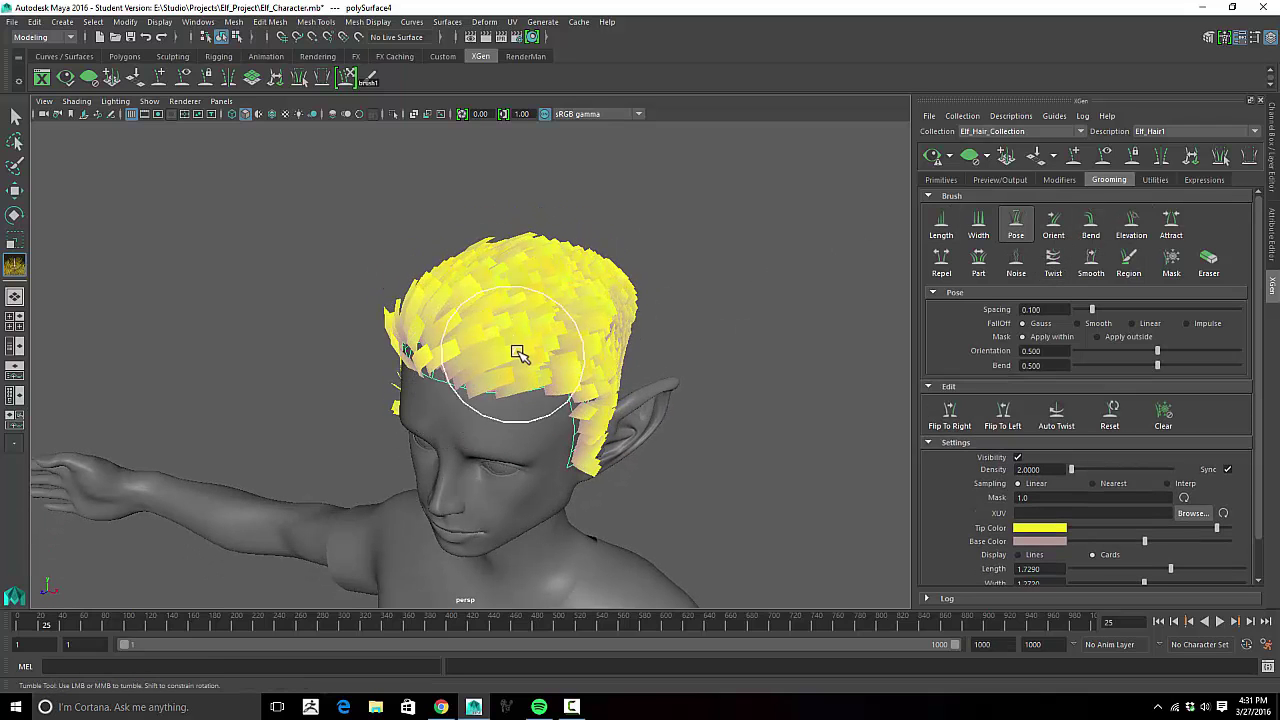
{"action": "left_click_drag", "start_coordinate": [455, 347], "coordinate": [561, 296], "text": "alt"}
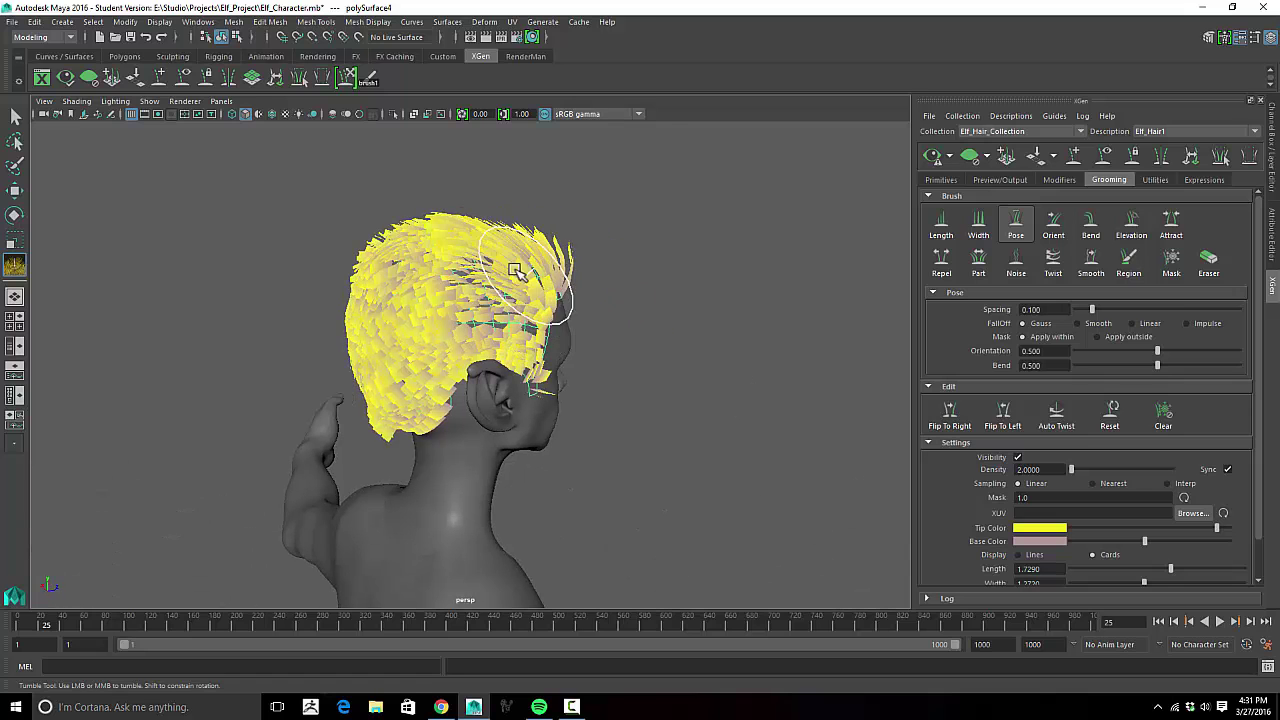
Step: Comb the upper hair cards over the left side of the head toward the ear and temple with the Pose brush
{"action": "mouse_move", "coordinate": [453, 296]}
{"action": "left_mouse_down", "text": "alt"}
{"action": "mouse_move", "coordinate": [470, 320]}
{"action": "mouse_move", "coordinate": [449, 337]}
{"action": "mouse_move", "coordinate": [572, 373]}
{"action": "left_mouse_up", "text": "alt"}
{"action": "left_click_drag", "start_coordinate": [649, 274], "coordinate": [449, 357], "text": "alt"}
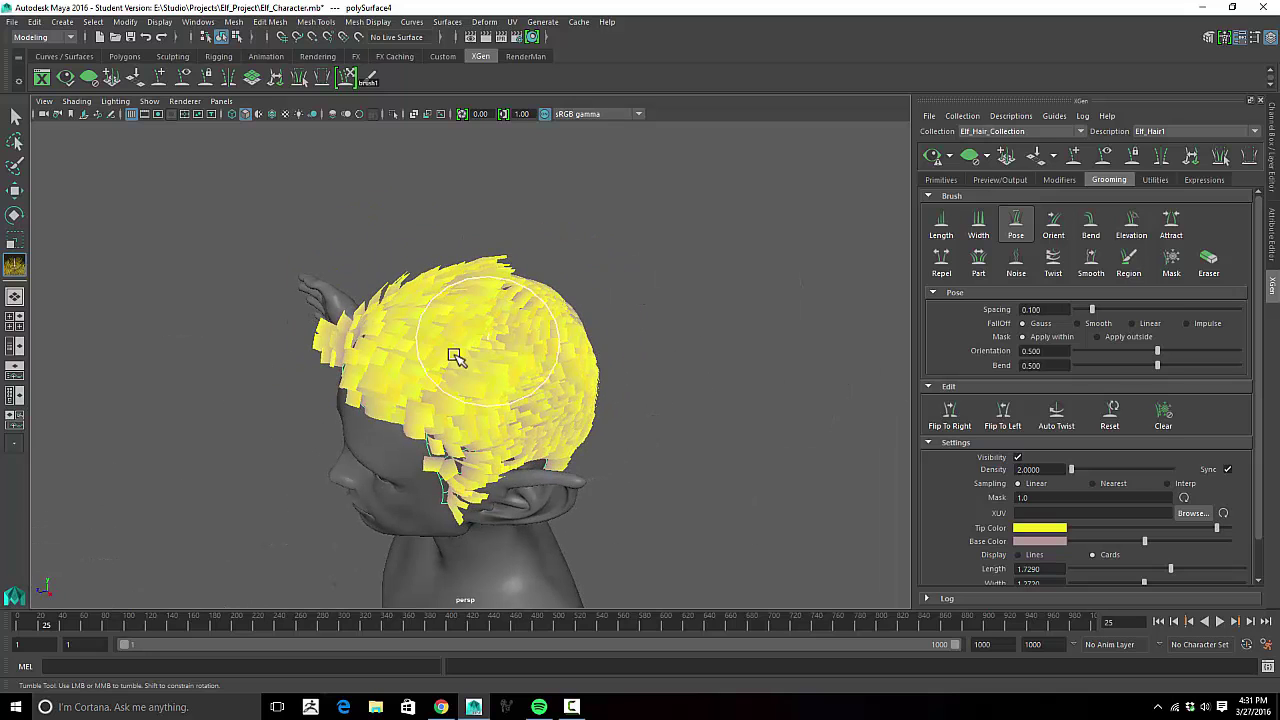
{"action": "left_click_drag", "start_coordinate": [677, 348], "coordinate": [620, 300], "text": "alt"}
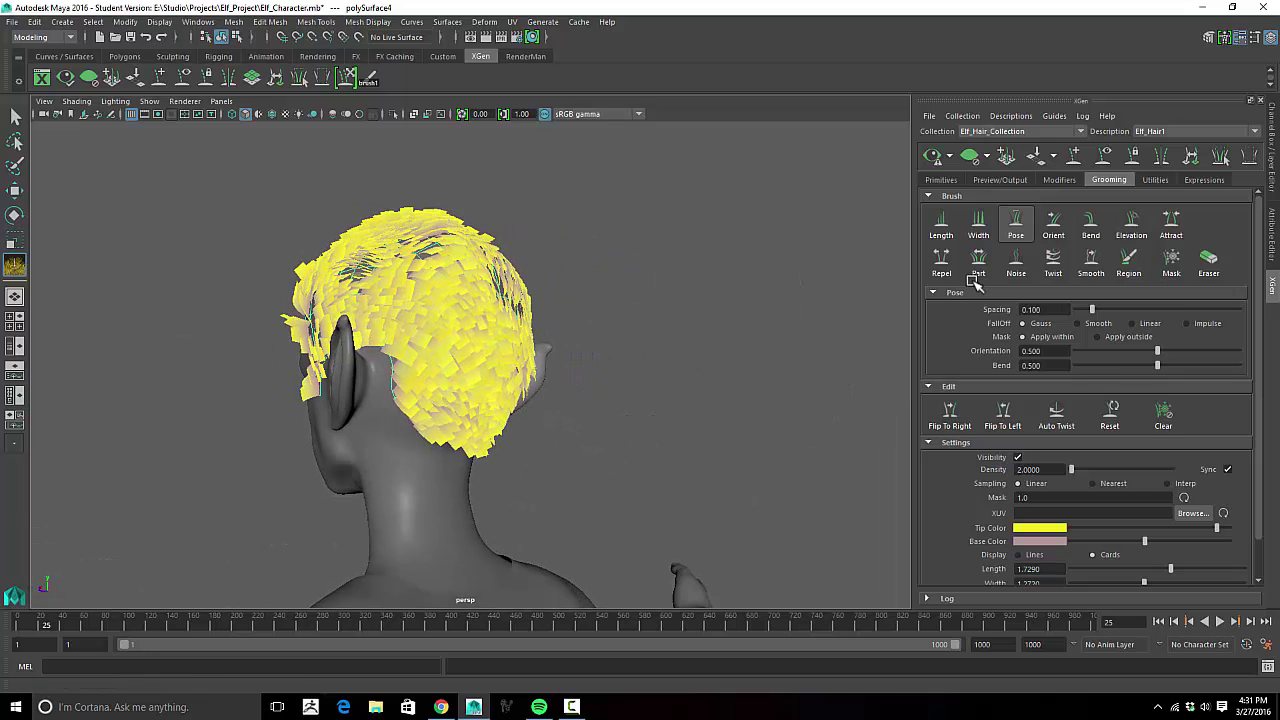
{"action": "mouse_move", "coordinate": [663, 257]}
{"action": "left_mouse_down", "text": "alt"}
{"action": "mouse_move", "coordinate": [674, 264]}
{"action": "mouse_move", "coordinate": [640, 266]}
{"action": "left_mouse_up", "text": "alt"}
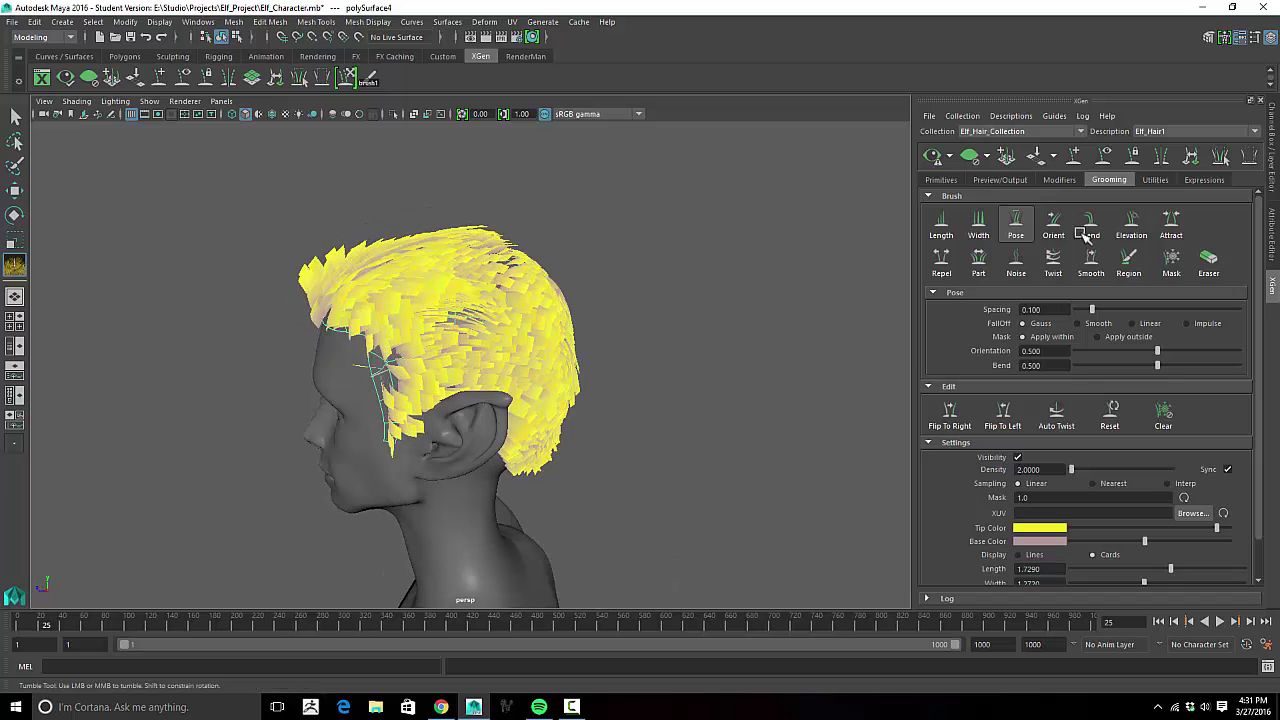
Step: Adjust the lift of the hair cards around the sides and back of the head with the Elevation brush
{"action": "left_click", "coordinate": [1131, 222]}
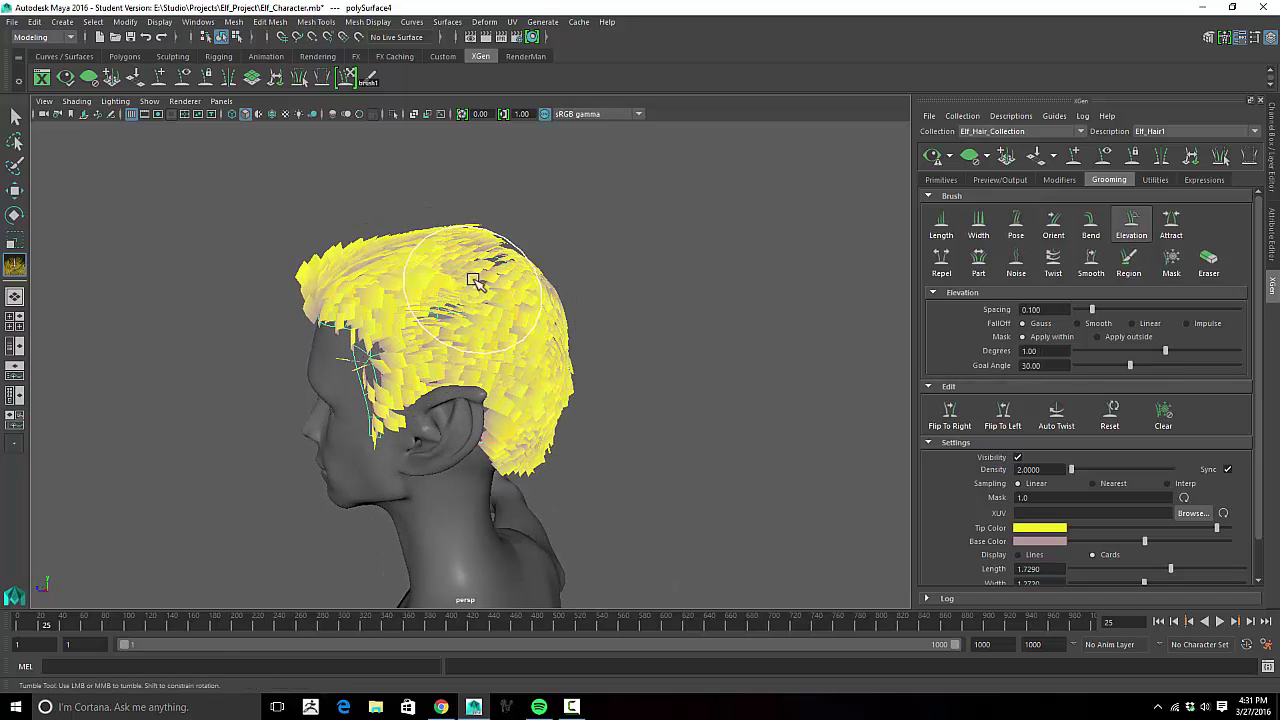
{"action": "left_click_drag", "start_coordinate": [484, 270], "coordinate": [428, 276], "text": "alt"}
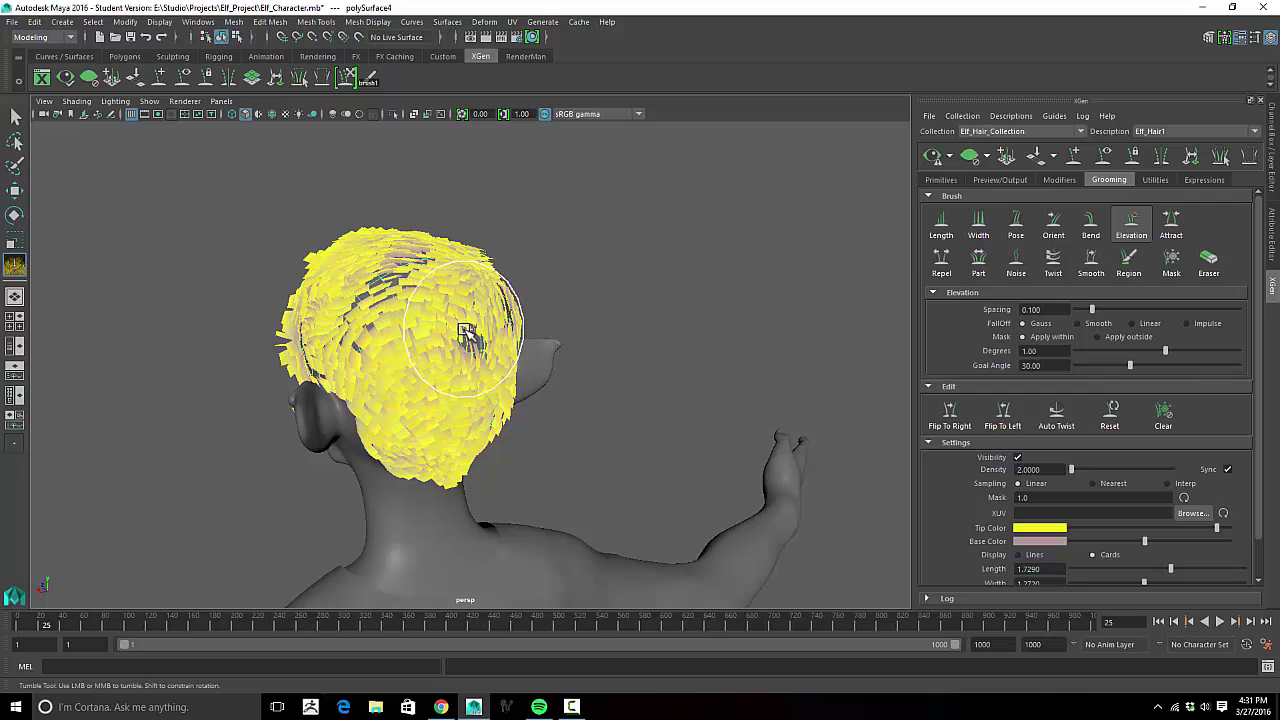
{"action": "left_click_drag", "start_coordinate": [466, 333], "coordinate": [427, 318], "text": "alt"}
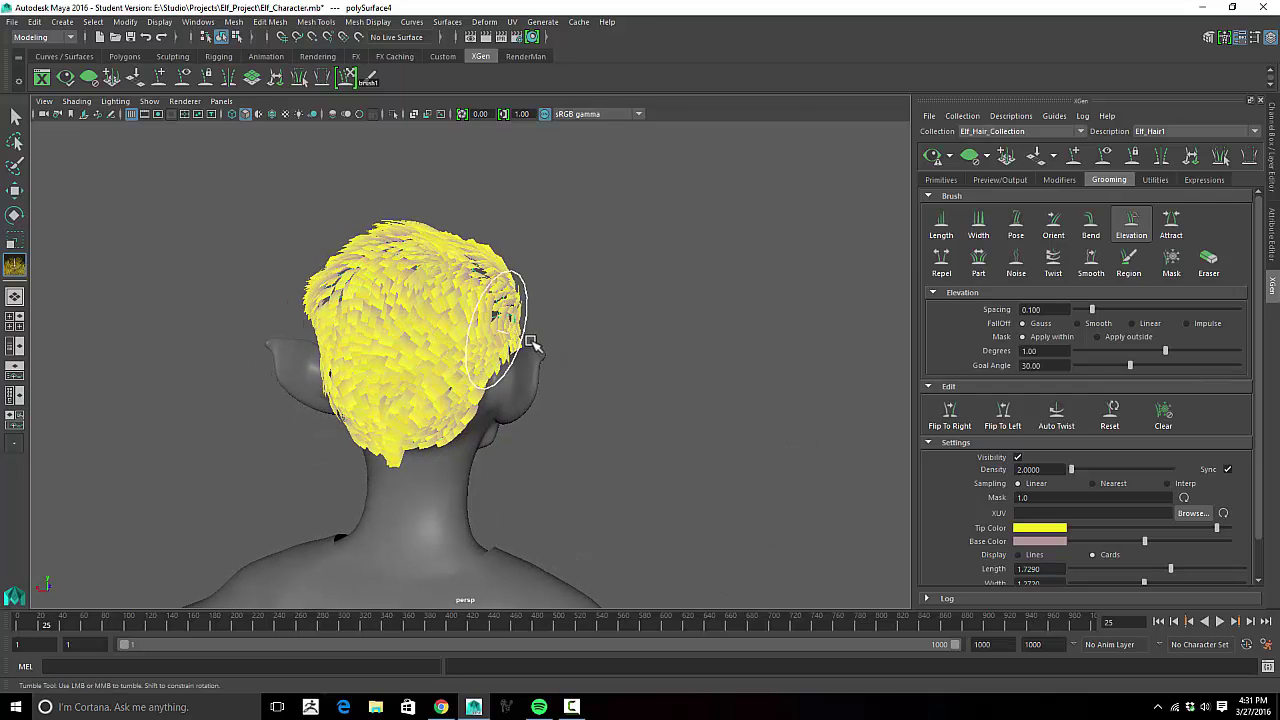
{"action": "left_click_drag", "start_coordinate": [531, 343], "coordinate": [460, 330], "text": "alt"}
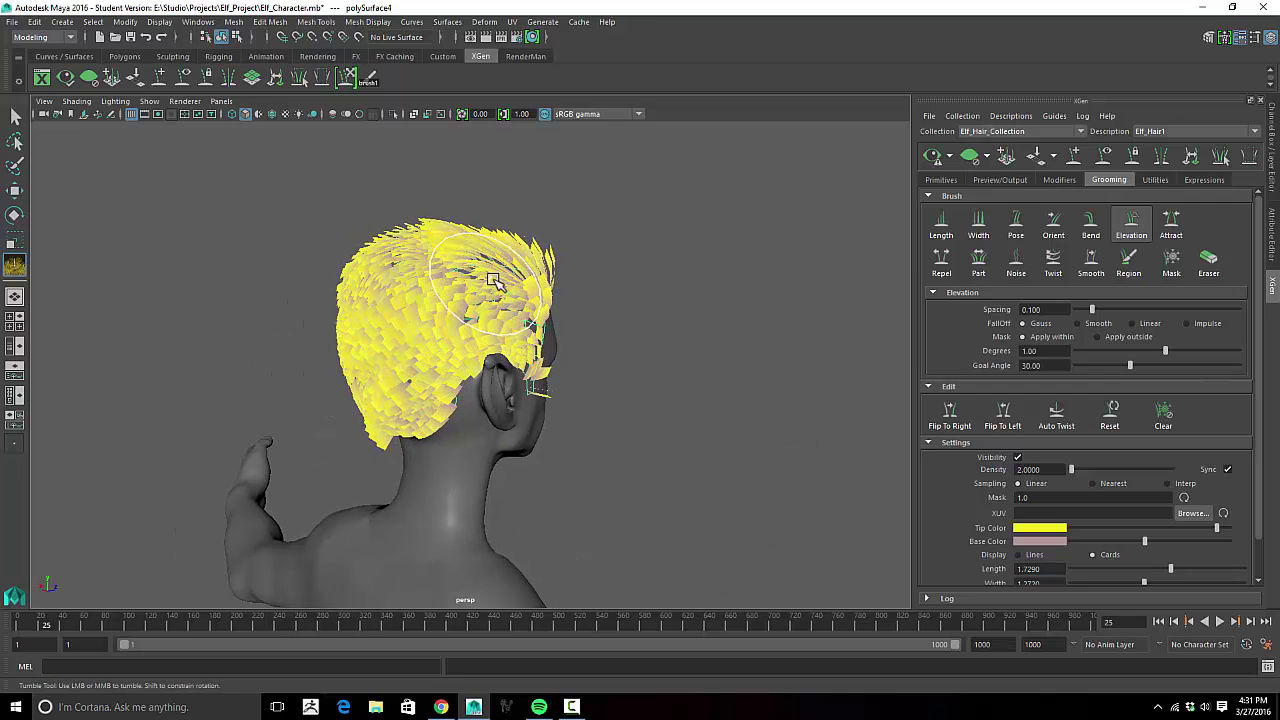
{"action": "left_click_drag", "start_coordinate": [478, 272], "coordinate": [420, 270], "text": "alt"}
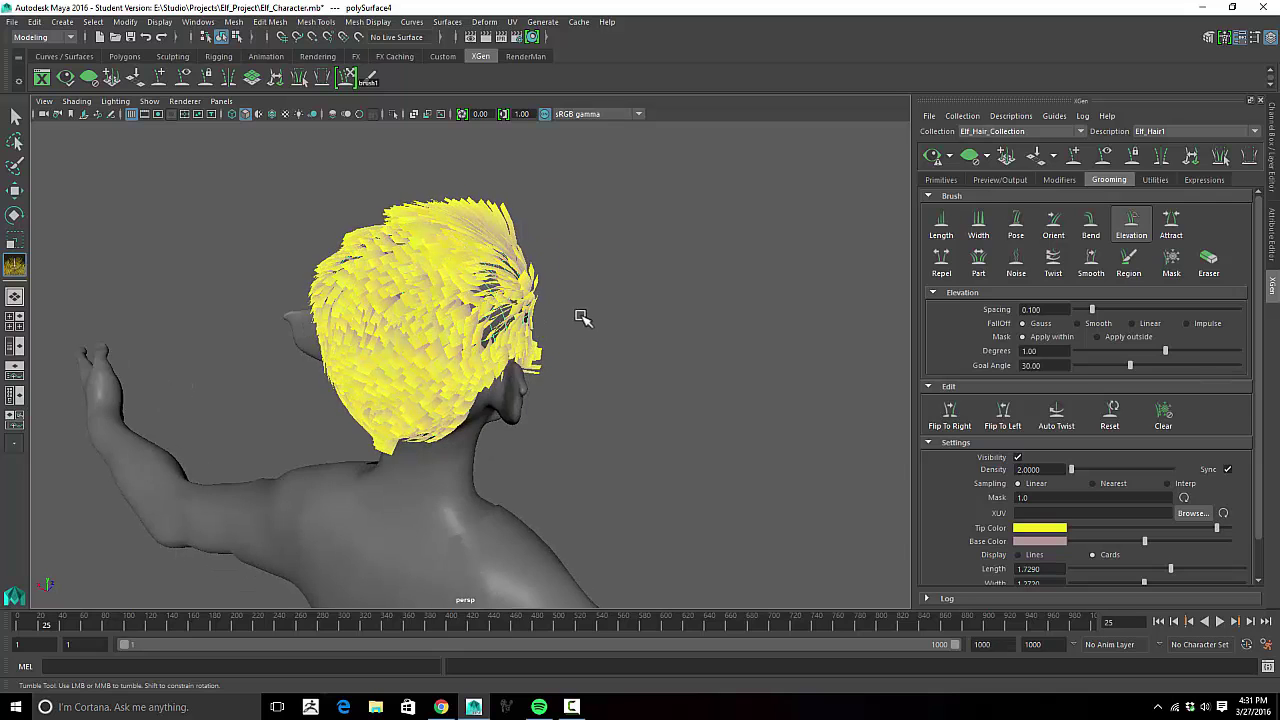
{"action": "mouse_move", "coordinate": [583, 318]}
{"action": "left_mouse_down", "text": "alt"}
{"action": "mouse_move", "coordinate": [441, 333]}
{"action": "mouse_move", "coordinate": [560, 343]}
{"action": "mouse_move", "coordinate": [571, 323]}
{"action": "mouse_move", "coordinate": [751, 311]}
{"action": "mouse_move", "coordinate": [777, 286]}
{"action": "mouse_move", "coordinate": [814, 286]}
{"action": "mouse_move", "coordinate": [537, 277]}
{"action": "left_mouse_up", "text": "alt"}
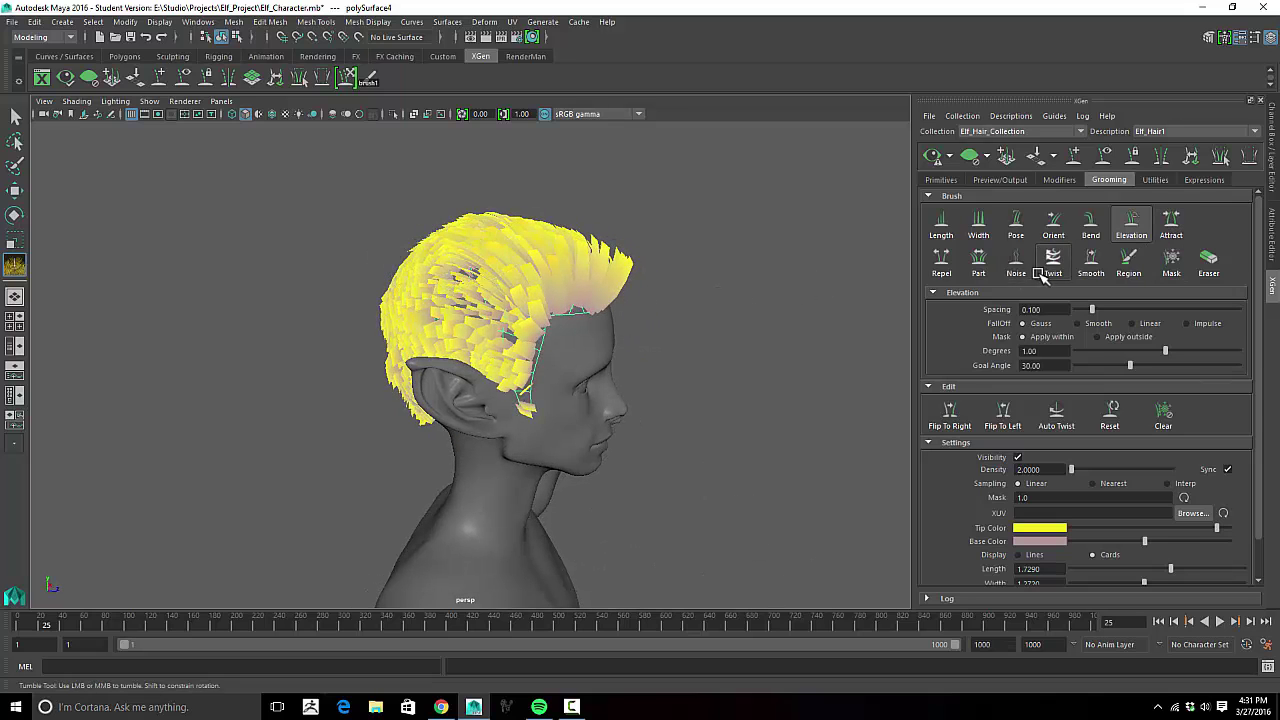
Step: Even out the hair cards on both sides of the head and at the temples with the Smooth brush
{"action": "left_click", "coordinate": [1091, 262]}
{"action": "mouse_move", "coordinate": [651, 266]}
{"action": "left_mouse_down", "text": "alt"}
{"action": "mouse_move", "coordinate": [428, 290]}
{"action": "mouse_move", "coordinate": [385, 335]}
{"action": "mouse_move", "coordinate": [472, 345]}
{"action": "left_mouse_up", "text": "alt"}
{"action": "mouse_move", "coordinate": [400, 316]}
{"action": "left_mouse_down"}
{"action": "mouse_move", "coordinate": [405, 325]}
{"action": "mouse_move", "coordinate": [418, 262]}
{"action": "mouse_move", "coordinate": [525, 355]}
{"action": "mouse_move", "coordinate": [517, 400]}
{"action": "mouse_move", "coordinate": [471, 343]}
{"action": "left_mouse_up"}
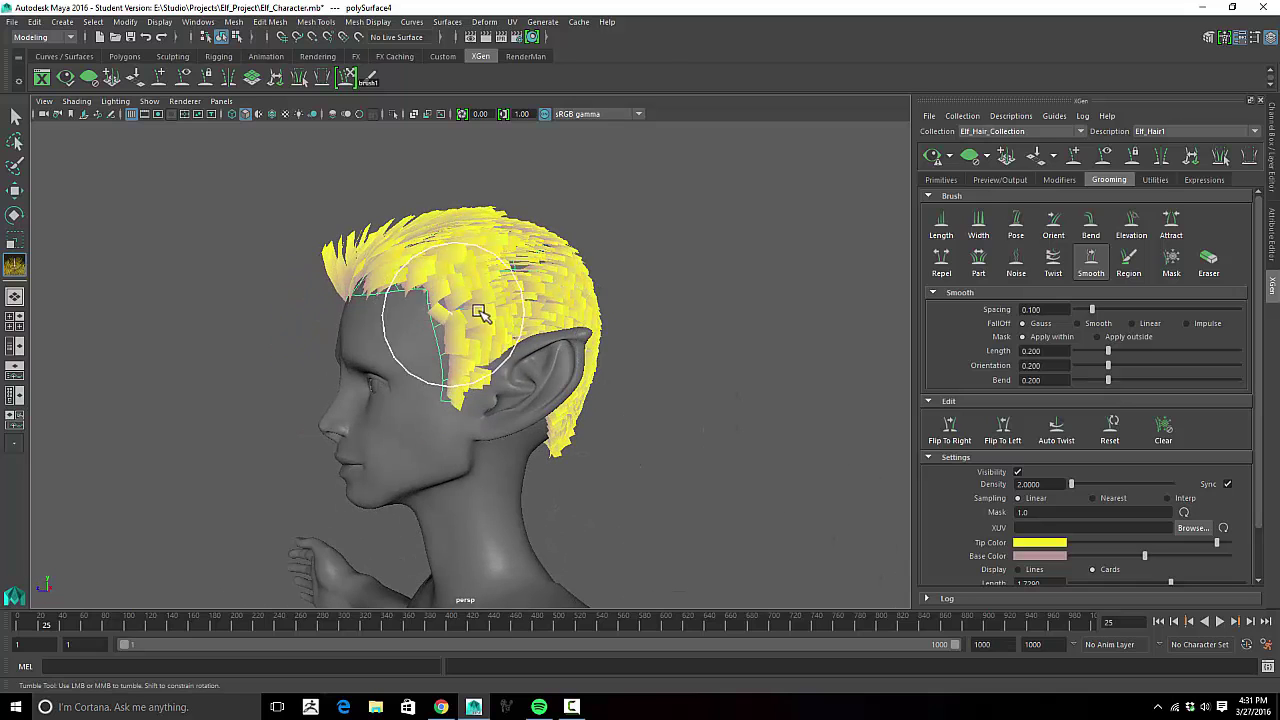
{"action": "mouse_move", "coordinate": [737, 377]}
{"action": "left_mouse_down", "text": "alt"}
{"action": "mouse_move", "coordinate": [857, 357]}
{"action": "mouse_move", "coordinate": [716, 396]}
{"action": "left_mouse_up", "text": "alt"}
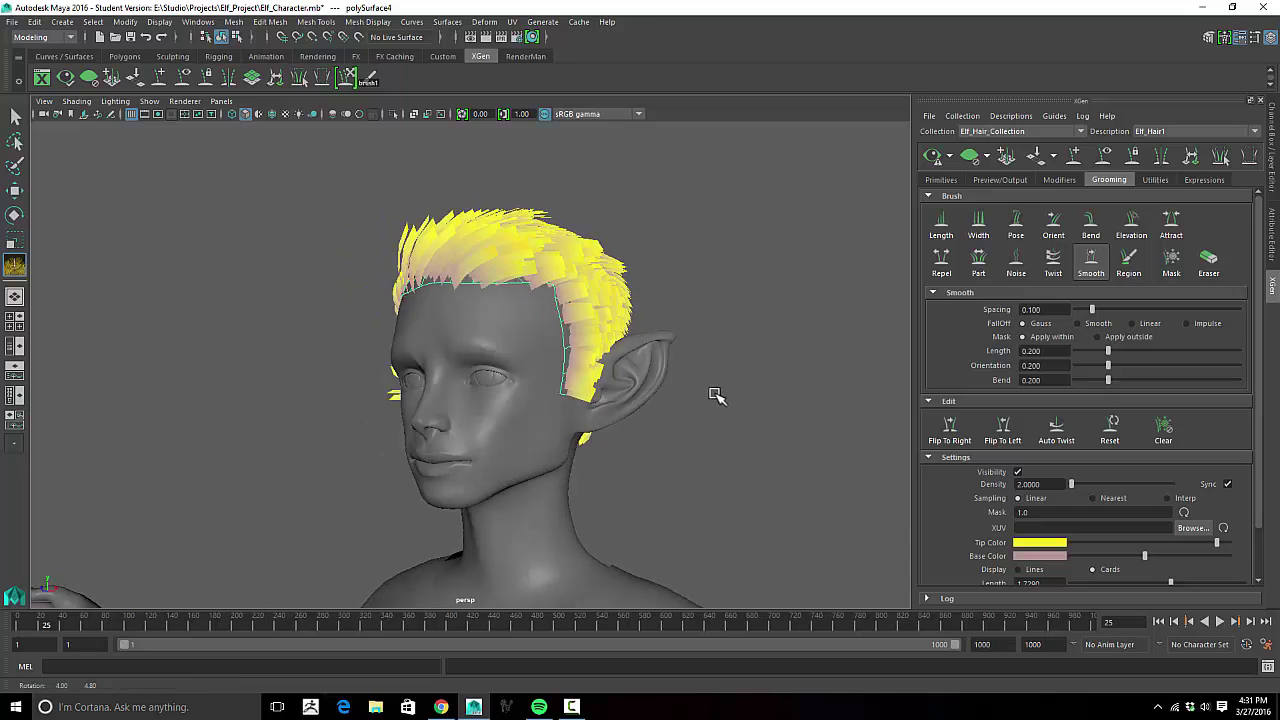
{"action": "mouse_move", "coordinate": [571, 414]}
{"action": "left_mouse_down", "text": "alt"}
{"action": "mouse_move", "coordinate": [586, 366]}
{"action": "mouse_move", "coordinate": [519, 389]}
{"action": "left_mouse_up", "text": "alt"}
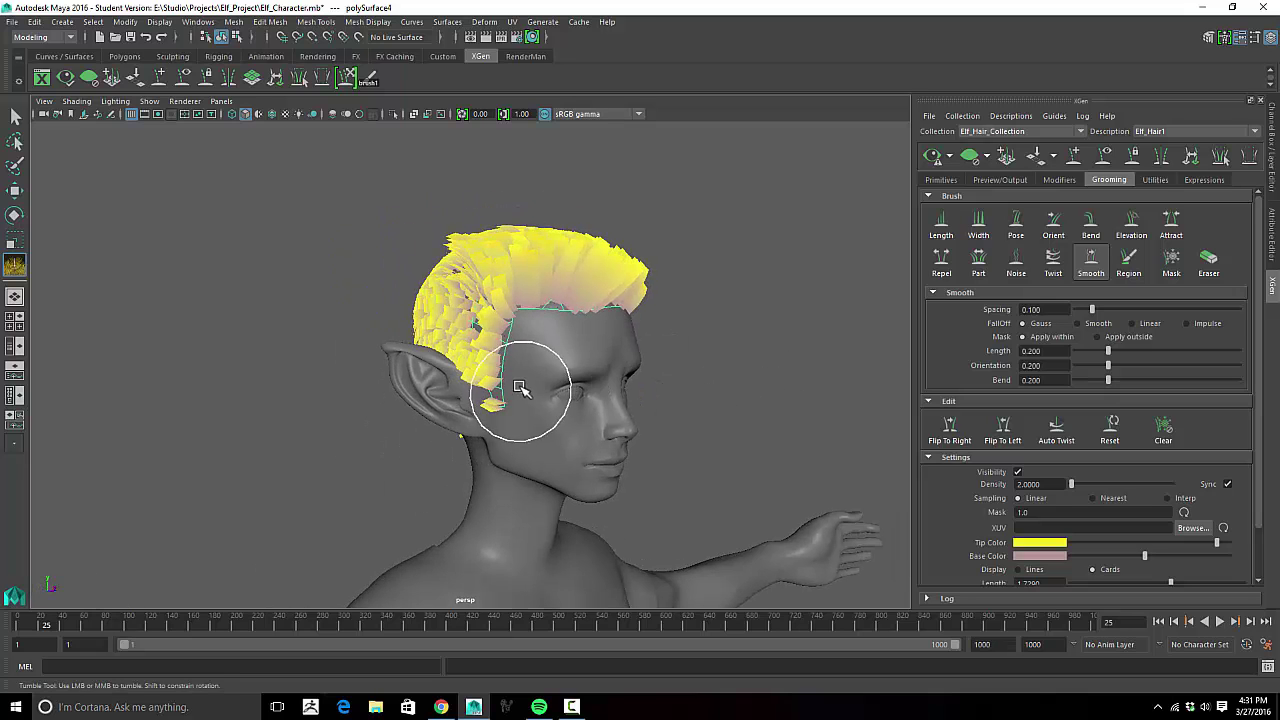
{"action": "left_click_drag", "start_coordinate": [457, 337], "coordinate": [468, 278], "text": "alt"}
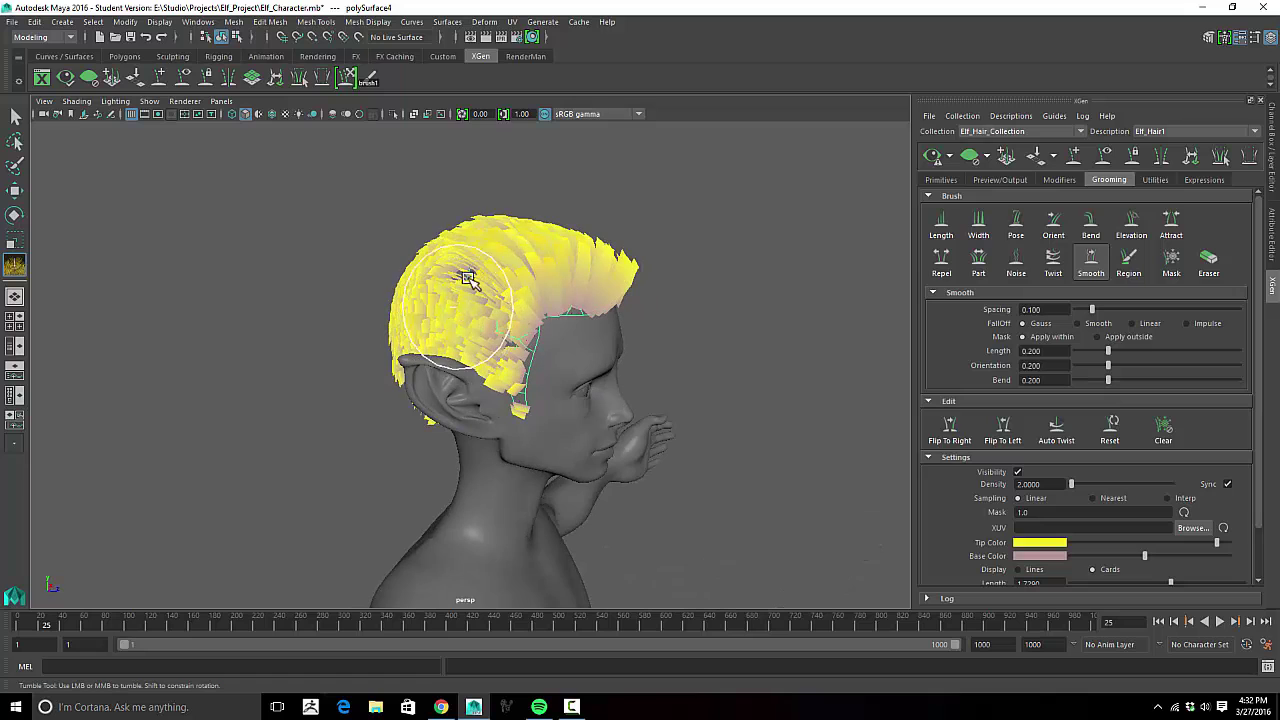
{"action": "mouse_move", "coordinate": [338, 278]}
{"action": "left_mouse_down", "text": "alt"}
{"action": "mouse_move", "coordinate": [371, 274]}
{"action": "mouse_move", "coordinate": [350, 278]}
{"action": "left_mouse_up", "text": "alt"}
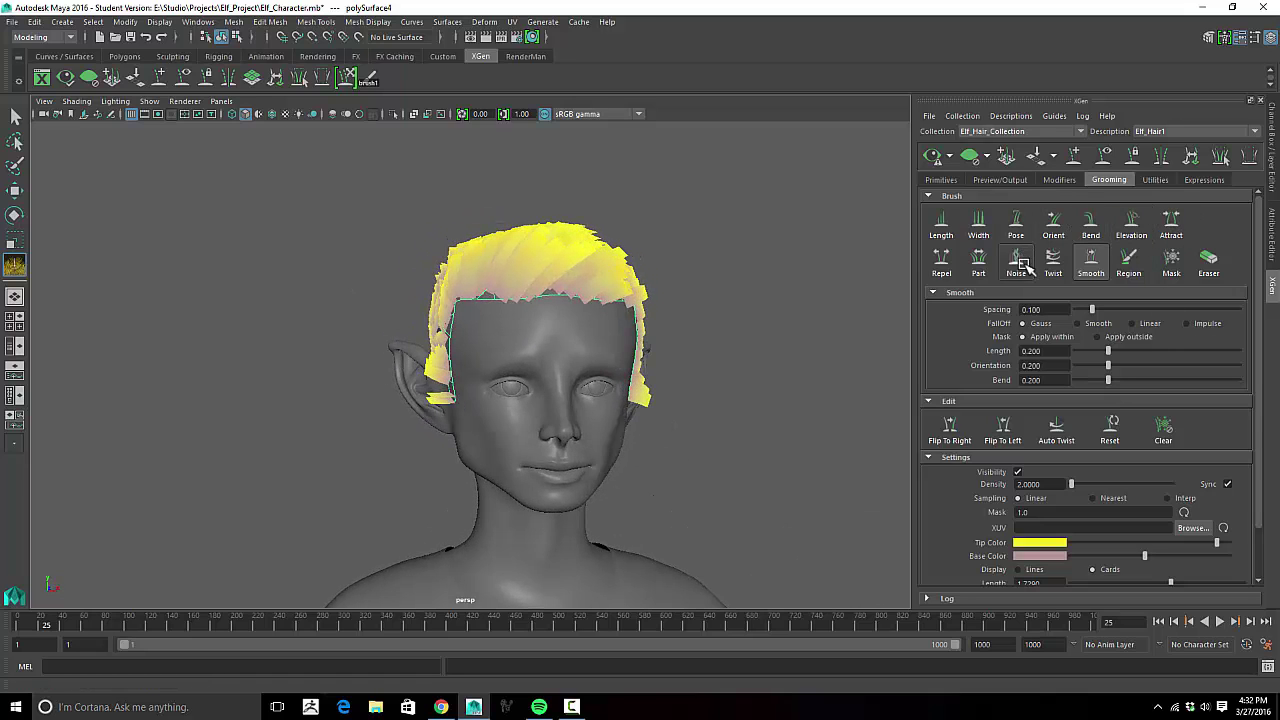
Step: Curve the cards along the fringe, sides and lower back of the head with the Bend brush
{"action": "left_click", "coordinate": [1090, 224]}
{"action": "left_click_drag", "start_coordinate": [760, 310], "coordinate": [714, 309], "text": "alt"}
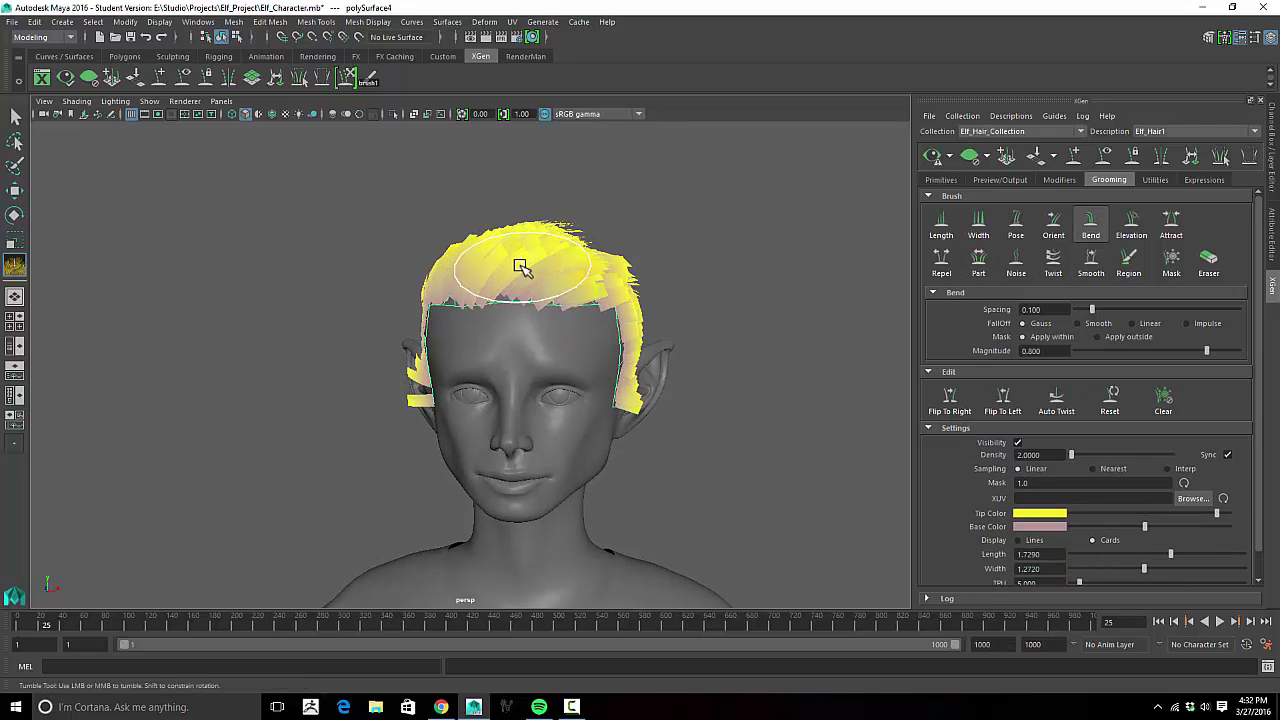
{"action": "left_click_drag", "start_coordinate": [500, 262], "coordinate": [578, 268]}
{"action": "left_click_drag", "start_coordinate": [598, 322], "coordinate": [528, 333], "text": "alt"}
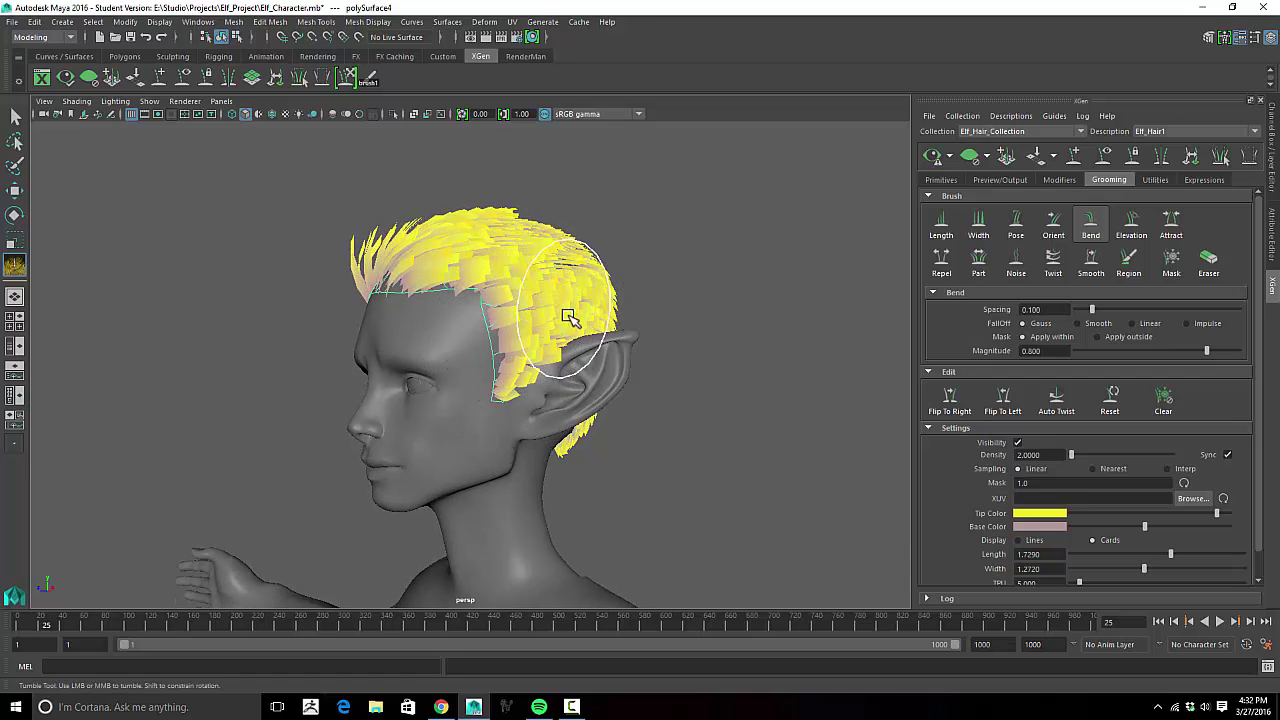
{"action": "mouse_move", "coordinate": [569, 317]}
{"action": "left_mouse_down", "text": "alt"}
{"action": "mouse_move", "coordinate": [720, 363]}
{"action": "mouse_move", "coordinate": [608, 294]}
{"action": "left_mouse_up", "text": "alt"}
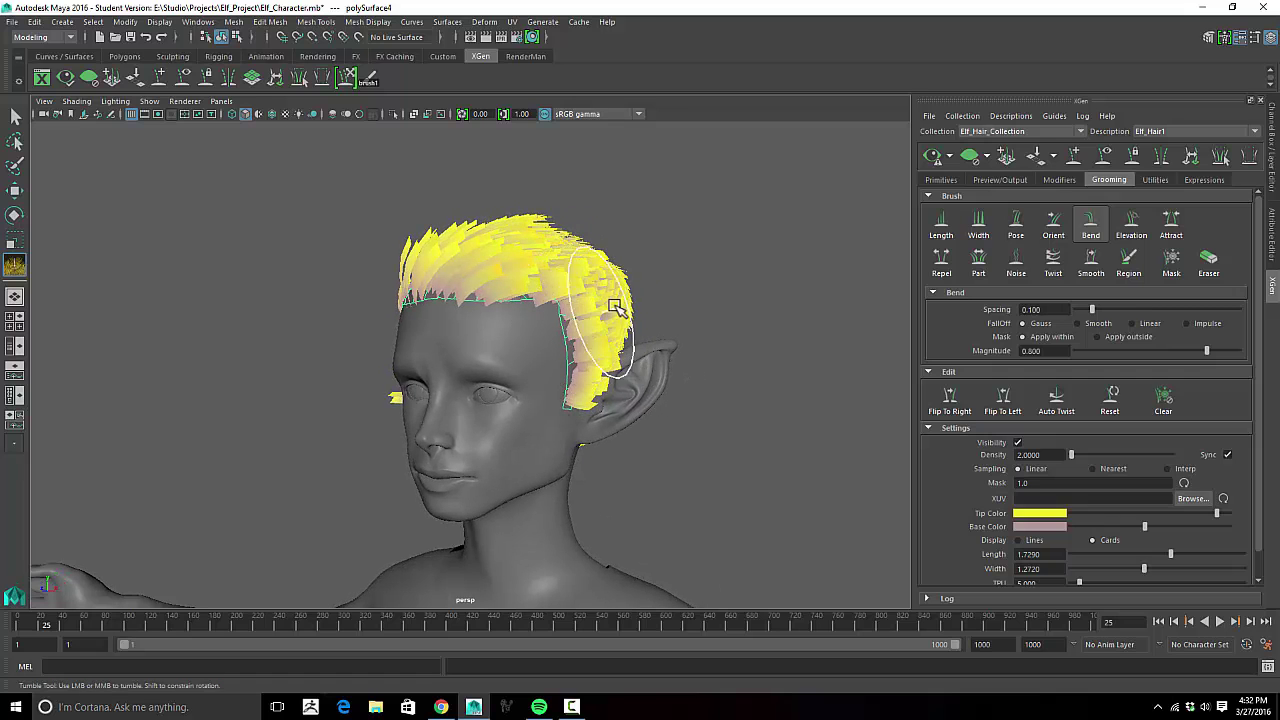
{"action": "left_click_drag", "start_coordinate": [680, 320], "coordinate": [507, 336], "text": "alt"}
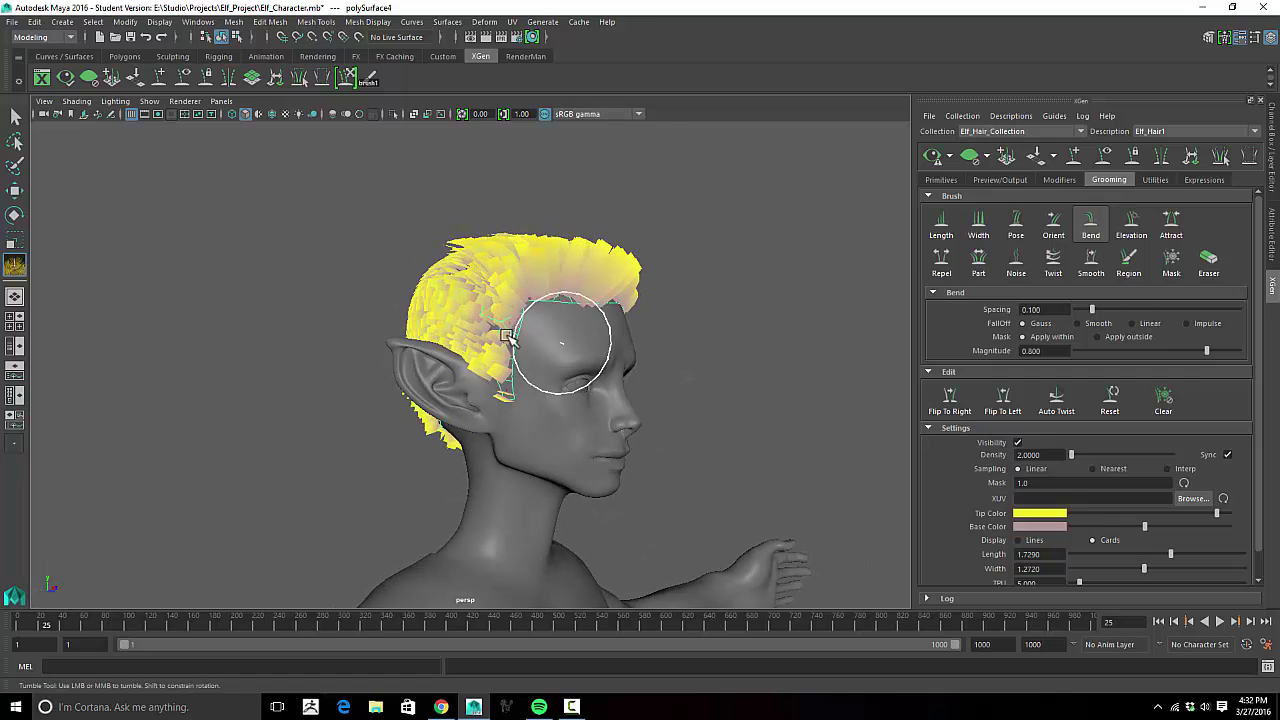
{"action": "mouse_move", "coordinate": [433, 320]}
{"action": "left_mouse_down", "text": "alt"}
{"action": "mouse_move", "coordinate": [560, 300]}
{"action": "mouse_move", "coordinate": [458, 282]}
{"action": "mouse_move", "coordinate": [569, 303]}
{"action": "left_mouse_up", "text": "alt"}
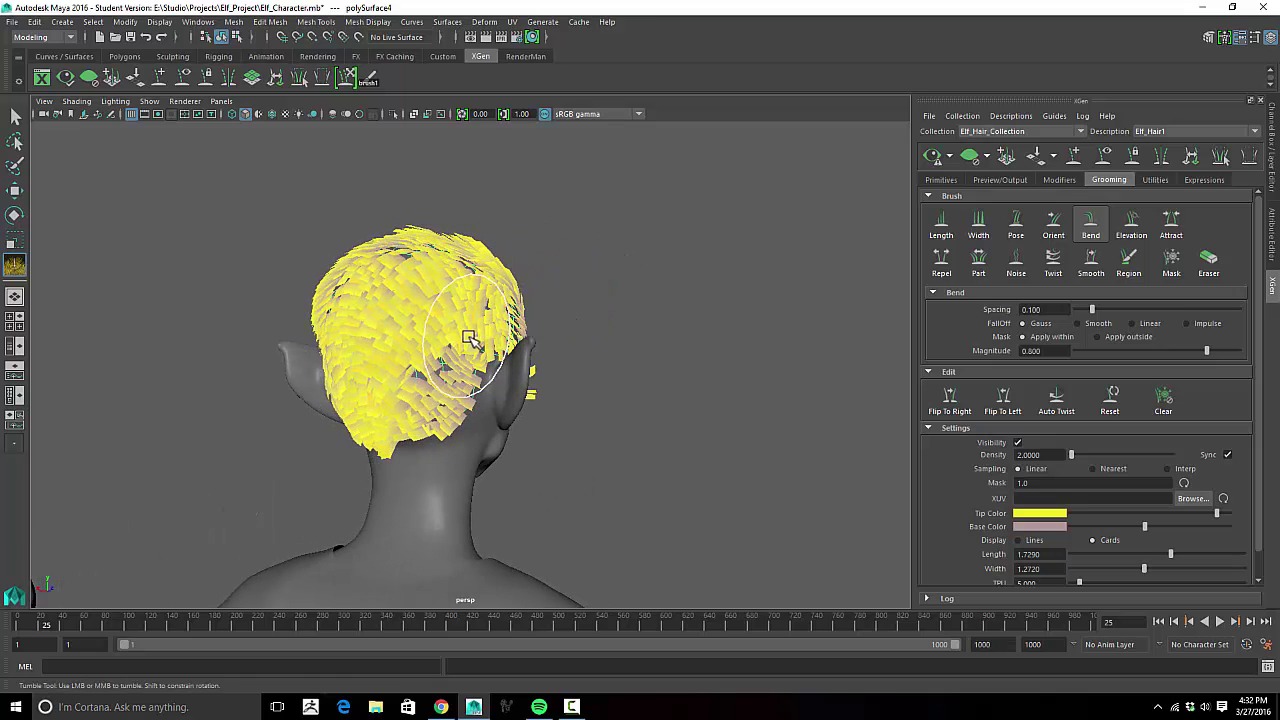
Step: Smooth the cards behind the right ear and adjust the lift of the right temple cards with the Elevation brush
{"action": "left_click", "coordinate": [1091, 260]}
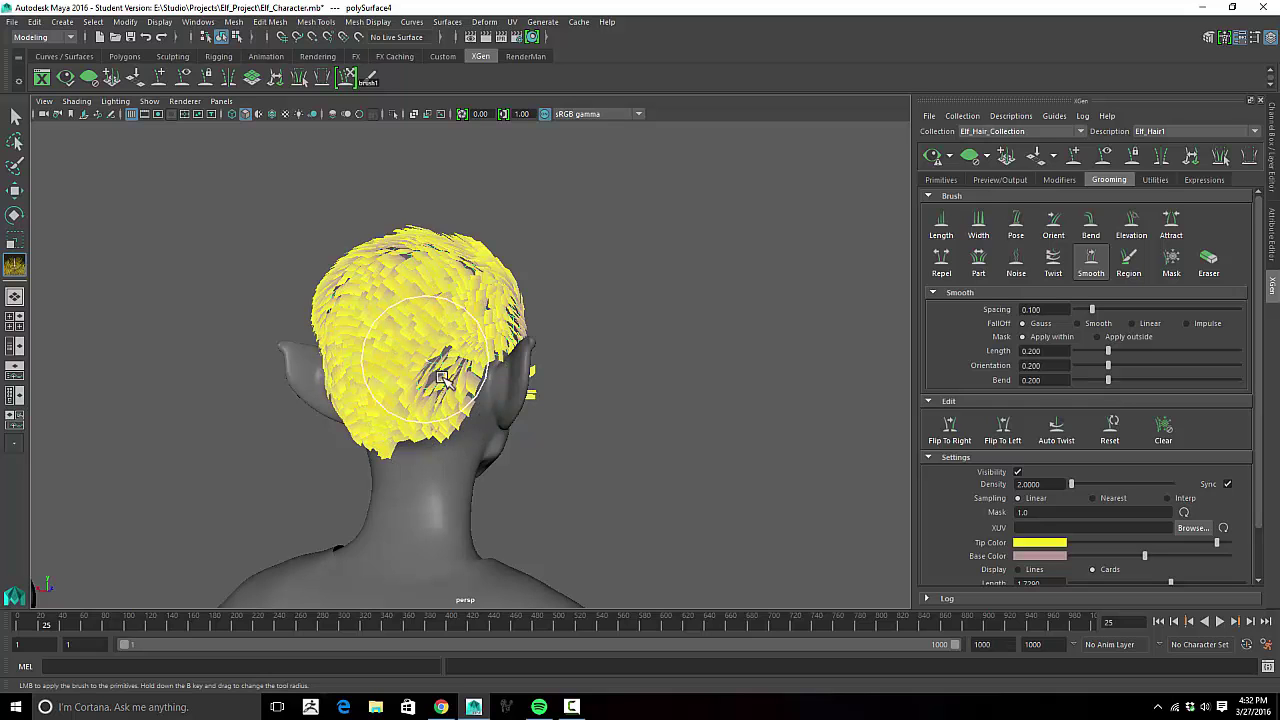
{"action": "mouse_move", "coordinate": [476, 403]}
{"action": "left_mouse_down", "text": "alt"}
{"action": "mouse_move", "coordinate": [380, 457]}
{"action": "mouse_move", "coordinate": [470, 357]}
{"action": "left_mouse_up", "text": "alt"}
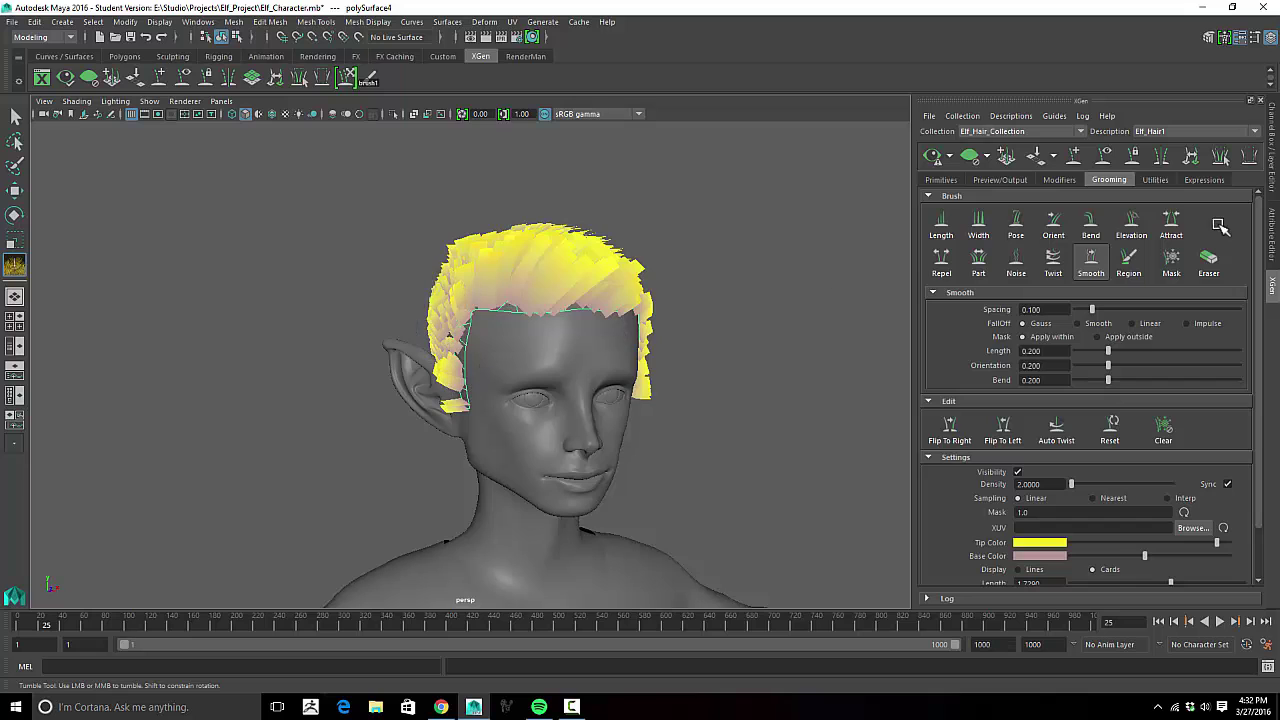
{"action": "left_click", "coordinate": [1131, 222]}
{"action": "mouse_move", "coordinate": [571, 320]}
{"action": "left_mouse_down", "text": "alt"}
{"action": "mouse_move", "coordinate": [443, 358]}
{"action": "mouse_move", "coordinate": [478, 311]}
{"action": "mouse_move", "coordinate": [450, 360]}
{"action": "left_mouse_up", "text": "alt"}
{"action": "left_click_drag", "start_coordinate": [629, 366], "coordinate": [495, 372], "text": "alt"}
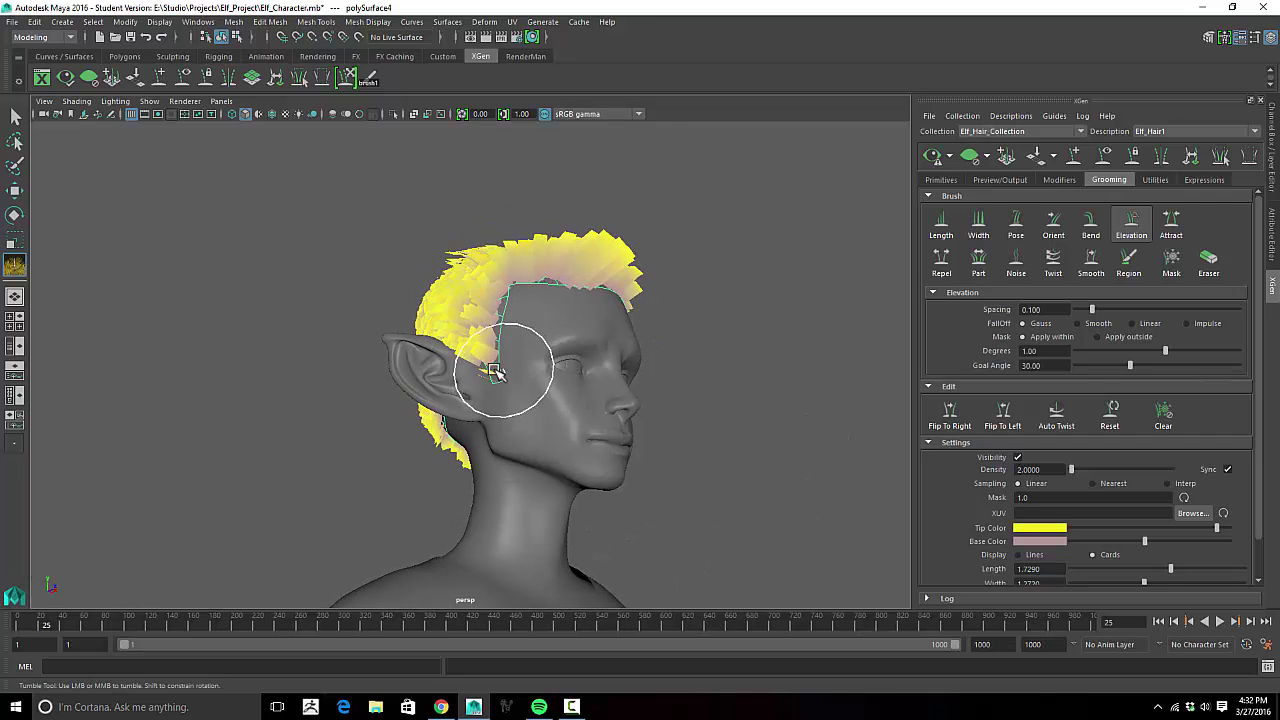
Step: Redirect the sideburn cards in front of both ears and the cards behind the right ear with the Orient and Pose brushes
{"action": "left_click", "coordinate": [1053, 221]}
{"action": "left_click_drag", "start_coordinate": [410, 390], "coordinate": [528, 393], "text": "alt"}
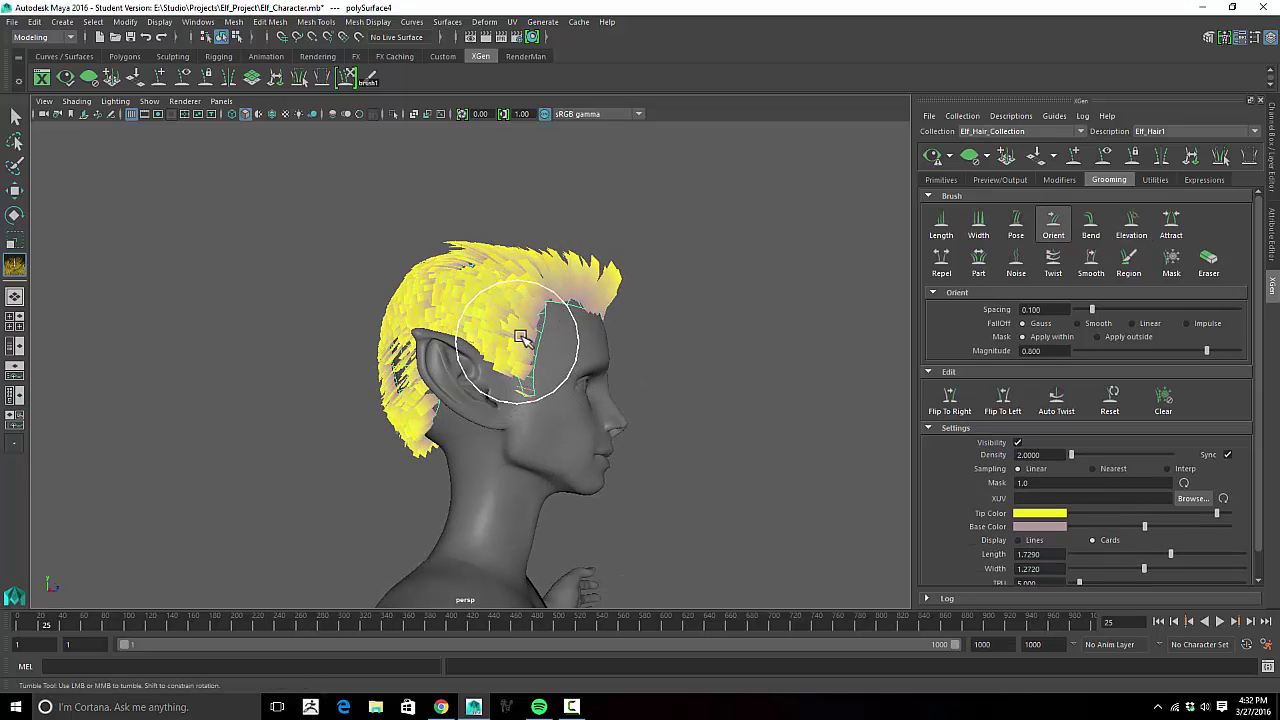
{"action": "left_click", "coordinate": [1014, 226]}
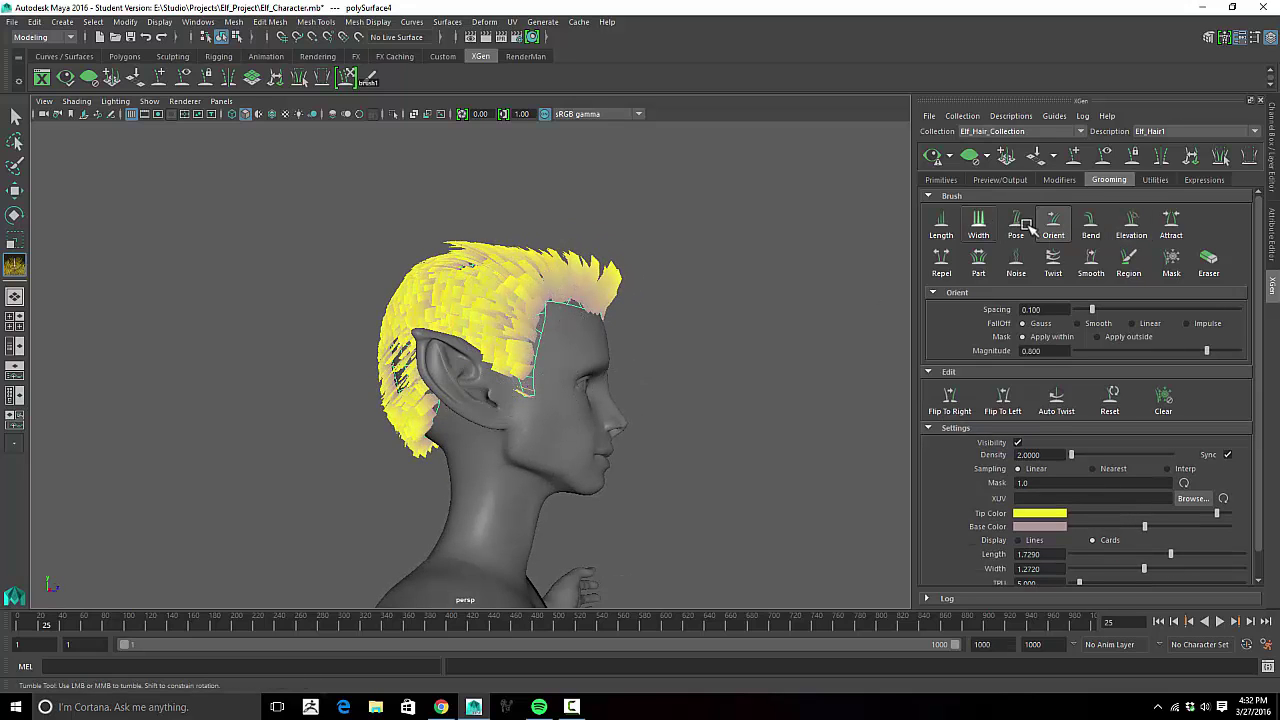
{"action": "left_click_drag", "start_coordinate": [580, 370], "coordinate": [540, 378], "text": "alt"}
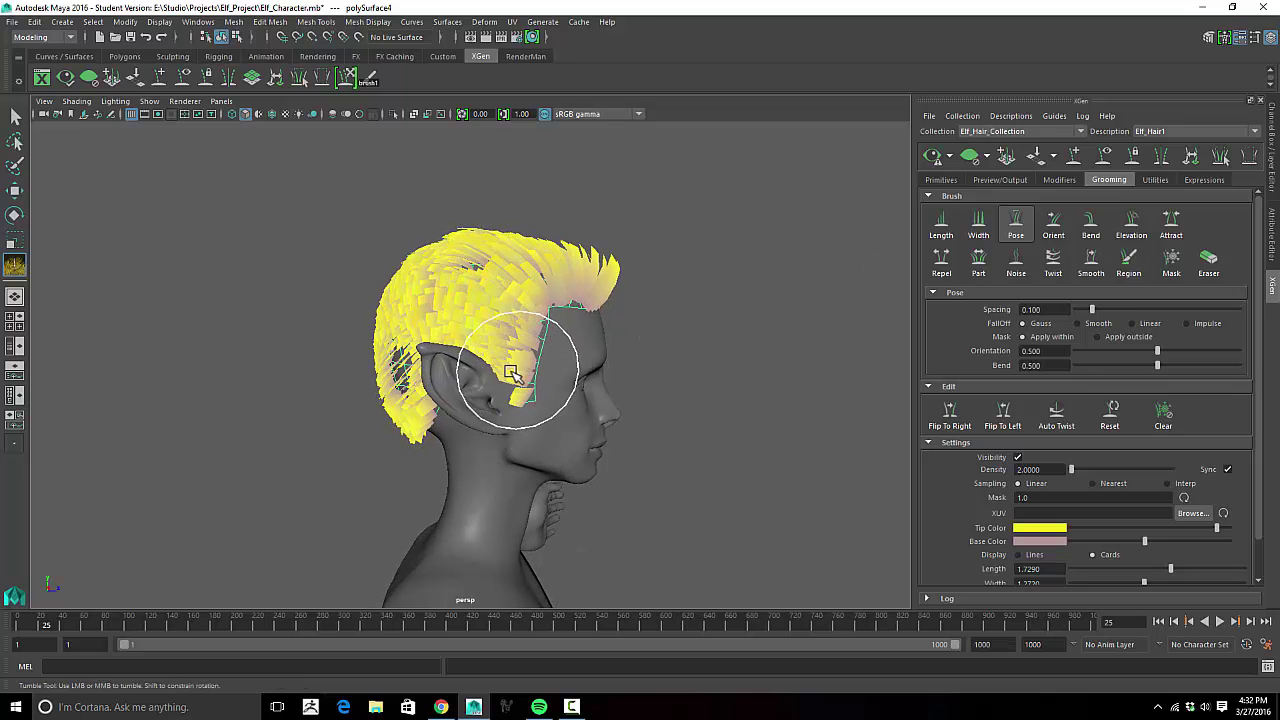
{"action": "mouse_move", "coordinate": [606, 362]}
{"action": "left_mouse_down", "text": "alt"}
{"action": "mouse_move", "coordinate": [429, 345]}
{"action": "mouse_move", "coordinate": [763, 383]}
{"action": "mouse_move", "coordinate": [709, 409]}
{"action": "mouse_move", "coordinate": [604, 393]}
{"action": "left_mouse_up", "text": "alt"}
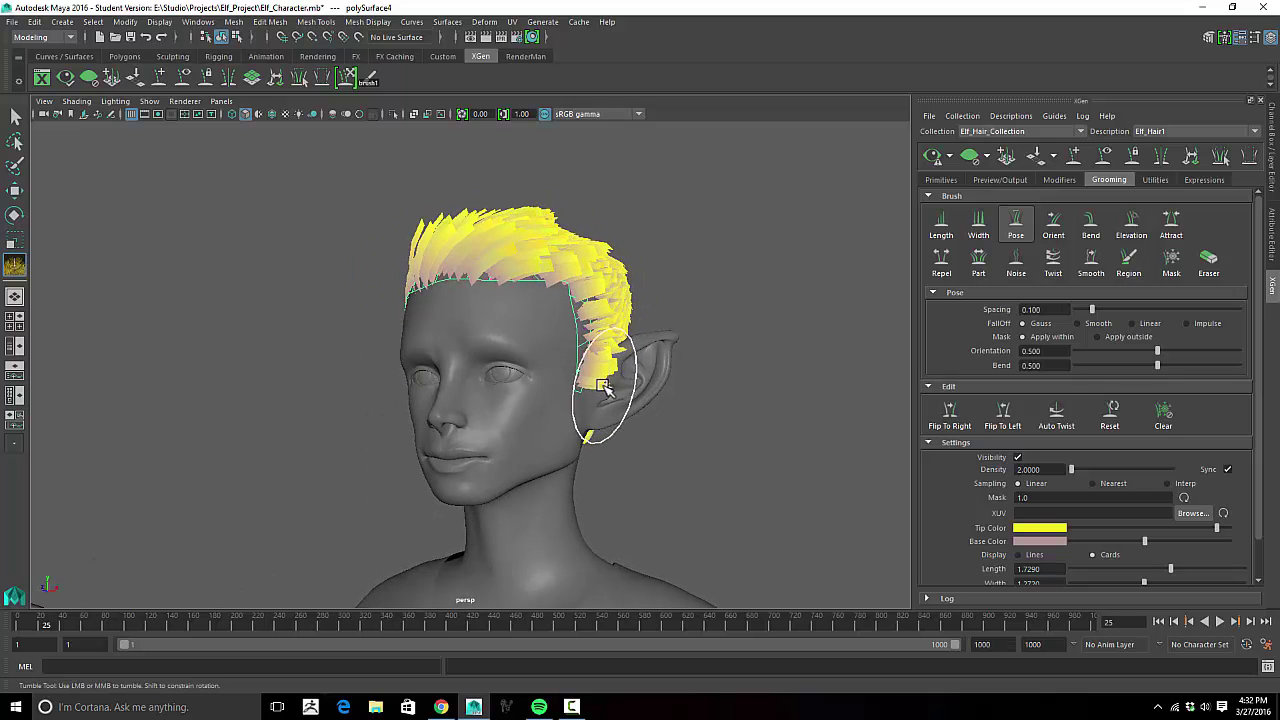
{"action": "mouse_move", "coordinate": [684, 383]}
{"action": "left_mouse_down", "text": "alt"}
{"action": "mouse_move", "coordinate": [751, 391]}
{"action": "mouse_move", "coordinate": [780, 420]}
{"action": "mouse_move", "coordinate": [737, 366]}
{"action": "mouse_move", "coordinate": [640, 375]}
{"action": "left_mouse_up", "text": "alt"}
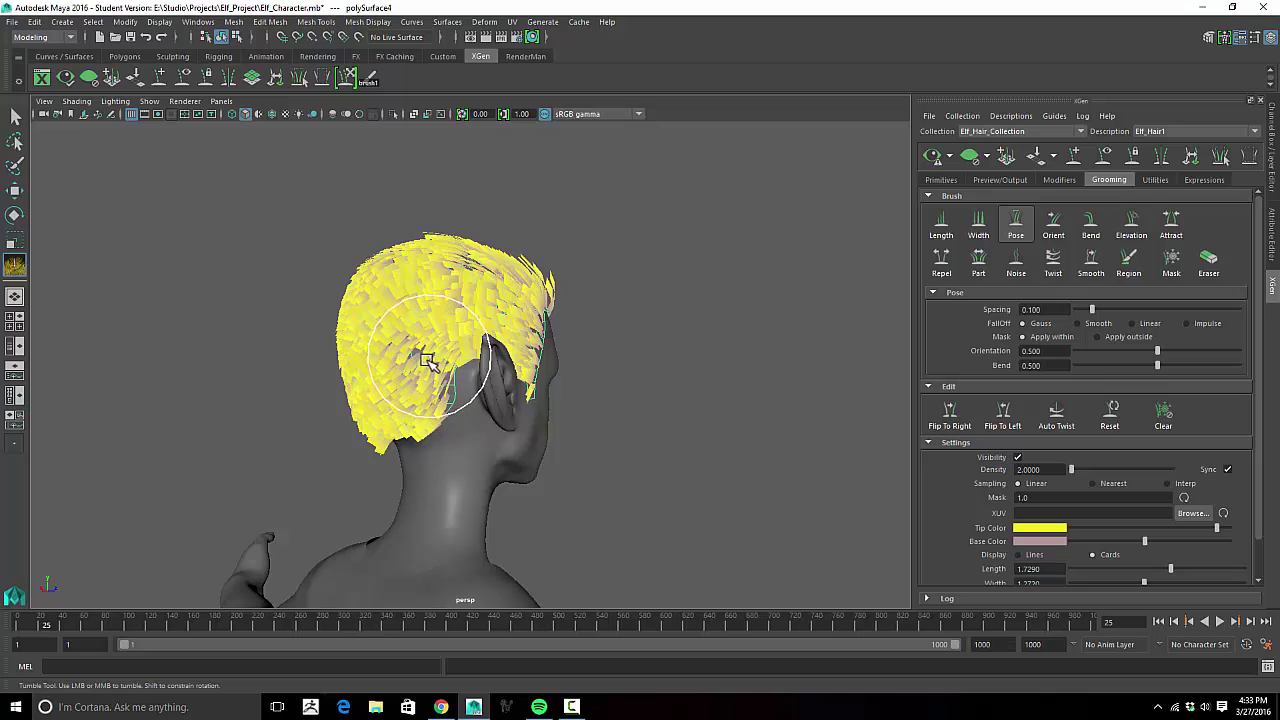
Step: Blend the hair cards behind the right ear and along the left sideburn with the Smooth brush
{"action": "left_click", "coordinate": [1091, 262]}
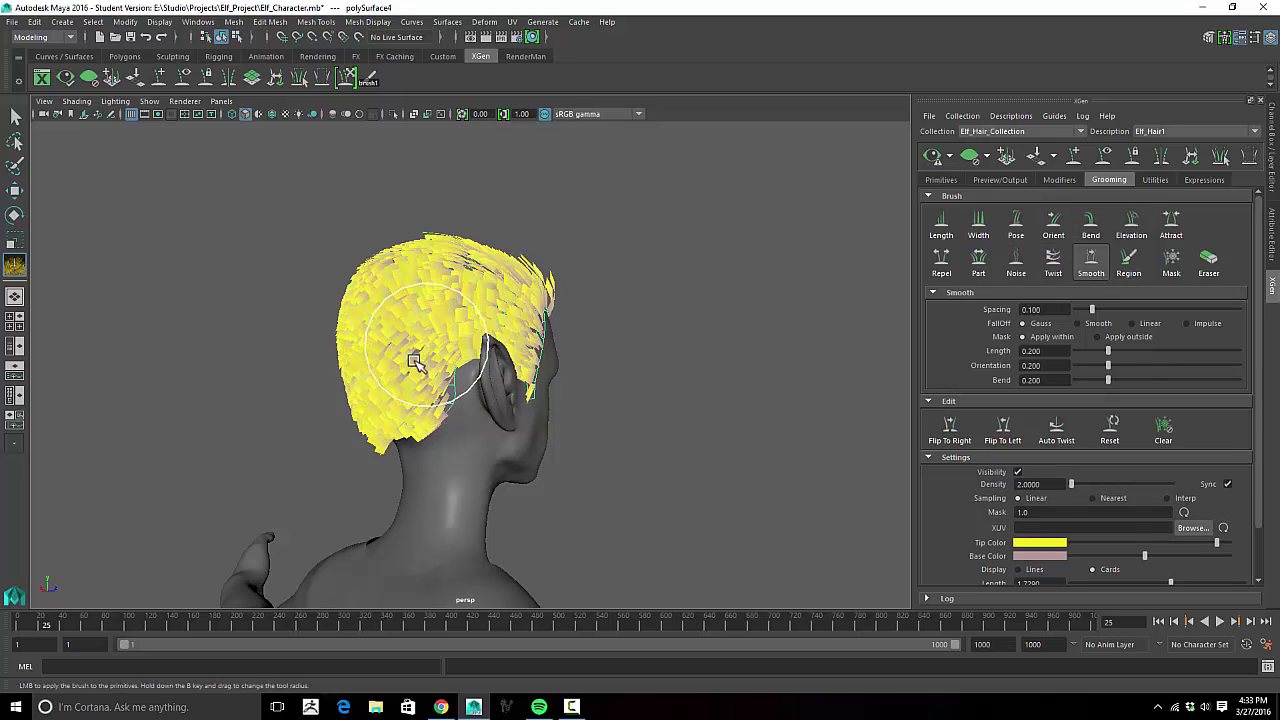
{"action": "left_click_drag", "start_coordinate": [415, 360], "coordinate": [443, 334], "text": "alt"}
{"action": "left_click_drag", "start_coordinate": [366, 372], "coordinate": [500, 349], "text": "alt"}
{"action": "left_click_drag", "start_coordinate": [663, 314], "coordinate": [780, 310], "text": "alt"}
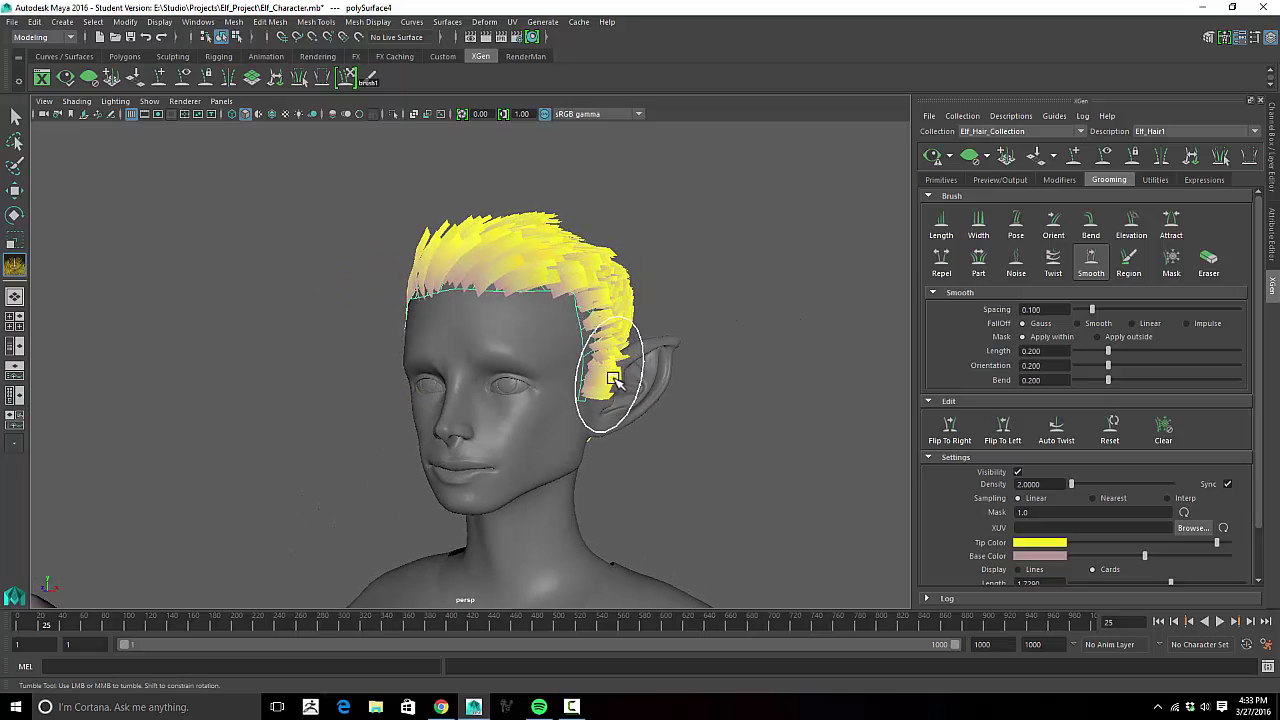
Step: Comb the left sideburn cards back toward the ear with the Pose brush
{"action": "left_click", "coordinate": [1016, 222]}
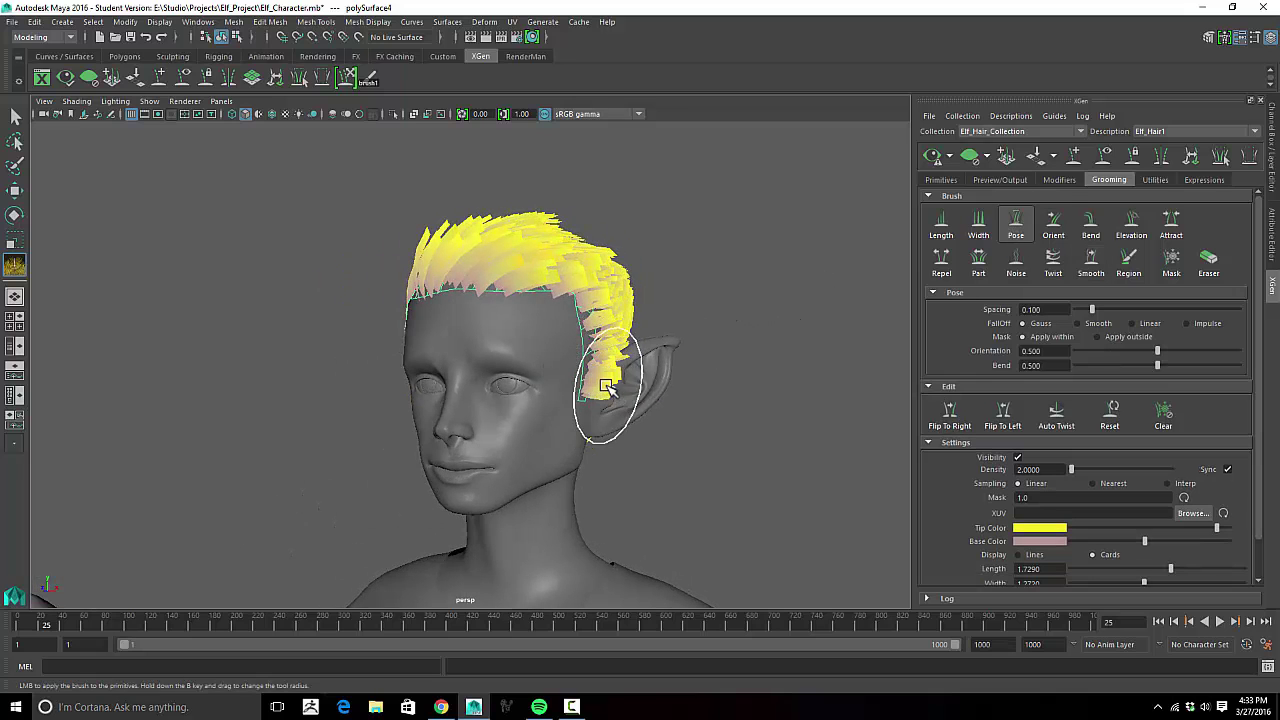
{"action": "left_click_drag", "start_coordinate": [606, 386], "coordinate": [507, 390], "text": "alt"}
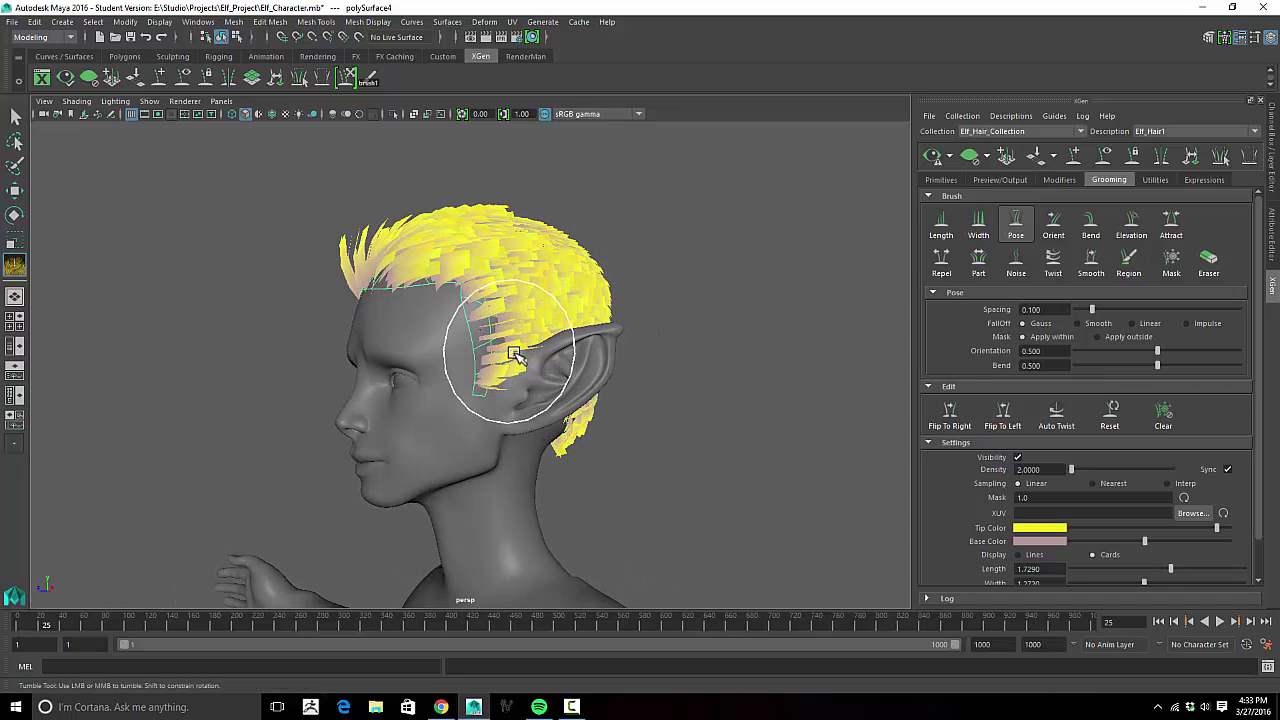
{"action": "left_click_drag", "start_coordinate": [513, 355], "coordinate": [575, 386], "text": "alt"}
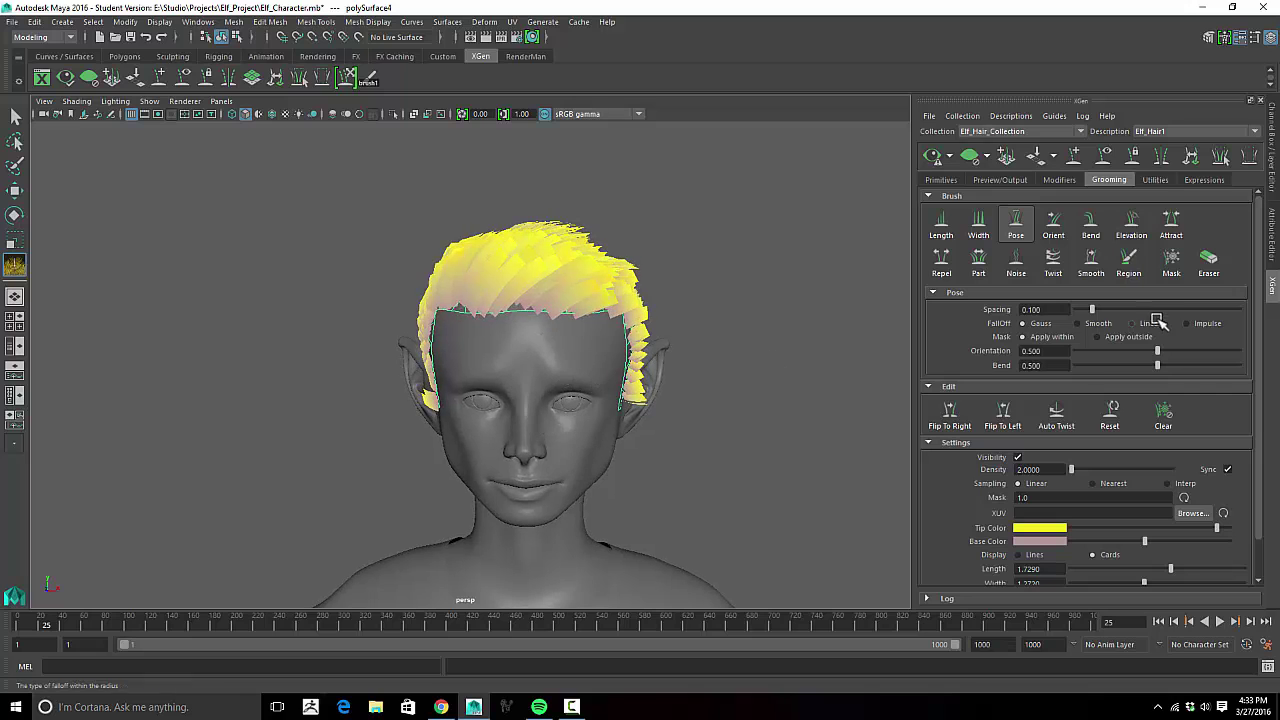
Step: Roughen the hair cards over the top, crown and sides of the head with the Noise brush
{"action": "left_click", "coordinate": [1017, 263]}
{"action": "left_click_drag", "start_coordinate": [820, 340], "coordinate": [522, 337], "text": "alt"}
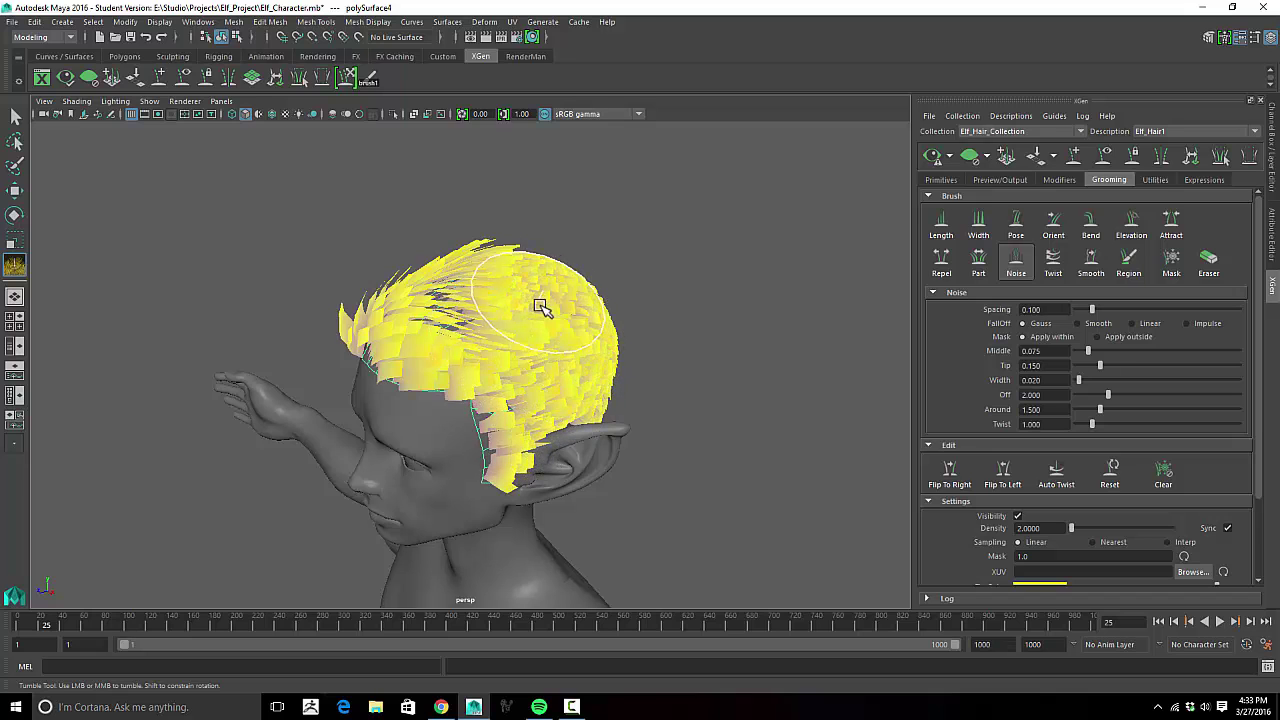
{"action": "left_click_drag", "start_coordinate": [540, 305], "coordinate": [587, 385], "text": "alt"}
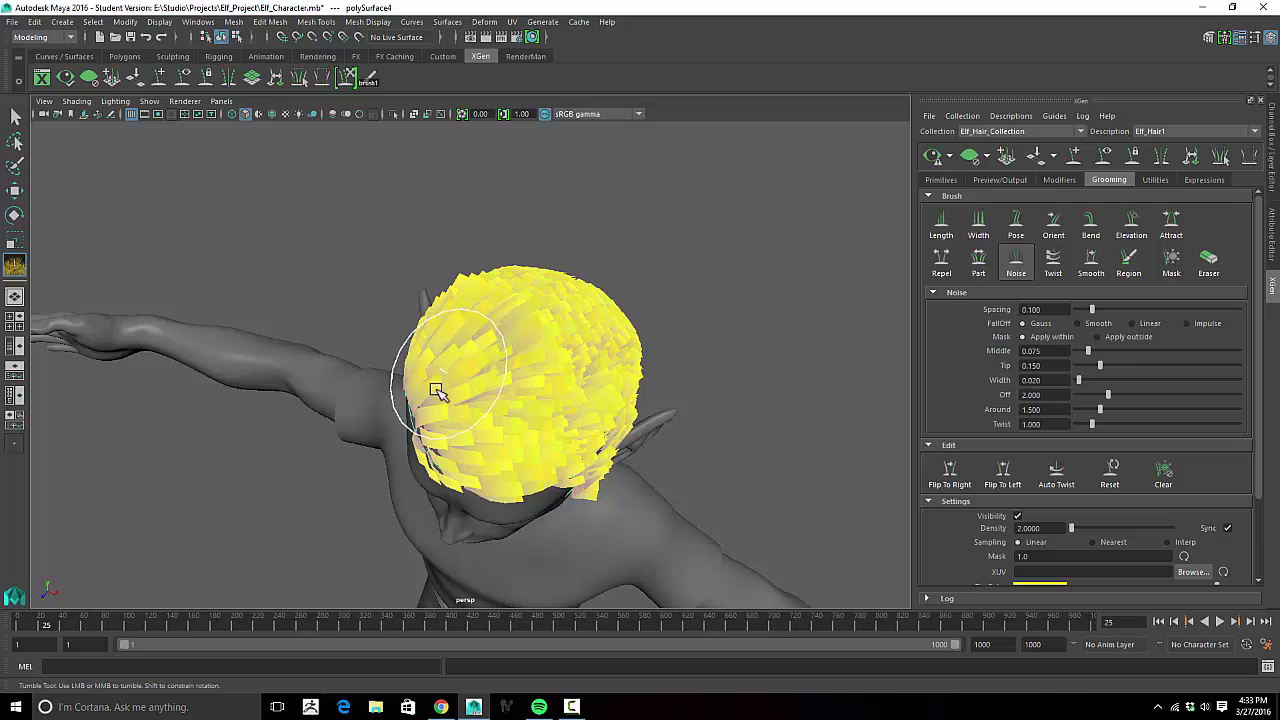
{"action": "left_click_drag", "start_coordinate": [500, 394], "coordinate": [641, 352], "text": "alt"}
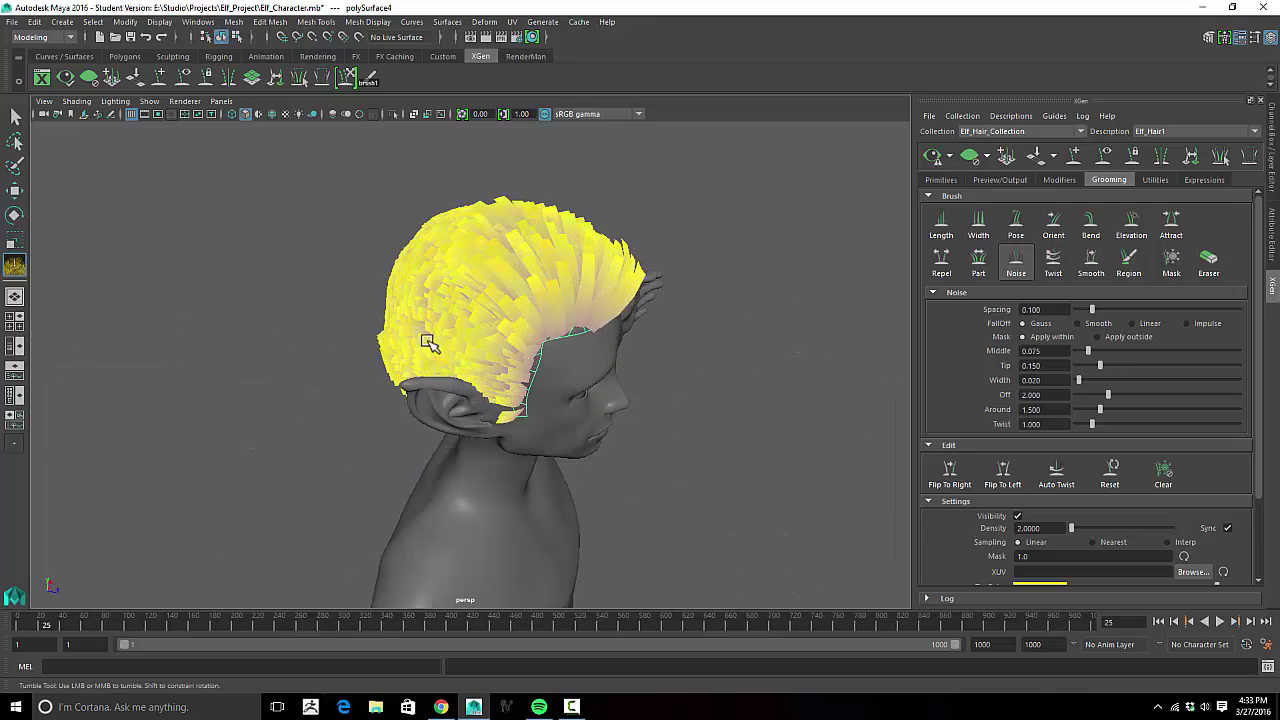
{"action": "left_click_drag", "start_coordinate": [427, 341], "coordinate": [490, 318], "text": "alt"}
{"action": "mouse_move", "coordinate": [414, 363]}
{"action": "left_mouse_down"}
{"action": "mouse_move", "coordinate": [449, 371]}
{"action": "mouse_move", "coordinate": [449, 351]}
{"action": "mouse_move", "coordinate": [337, 347]}
{"action": "mouse_move", "coordinate": [460, 265]}
{"action": "mouse_move", "coordinate": [314, 277]}
{"action": "mouse_move", "coordinate": [394, 277]}
{"action": "mouse_move", "coordinate": [484, 316]}
{"action": "left_mouse_up"}
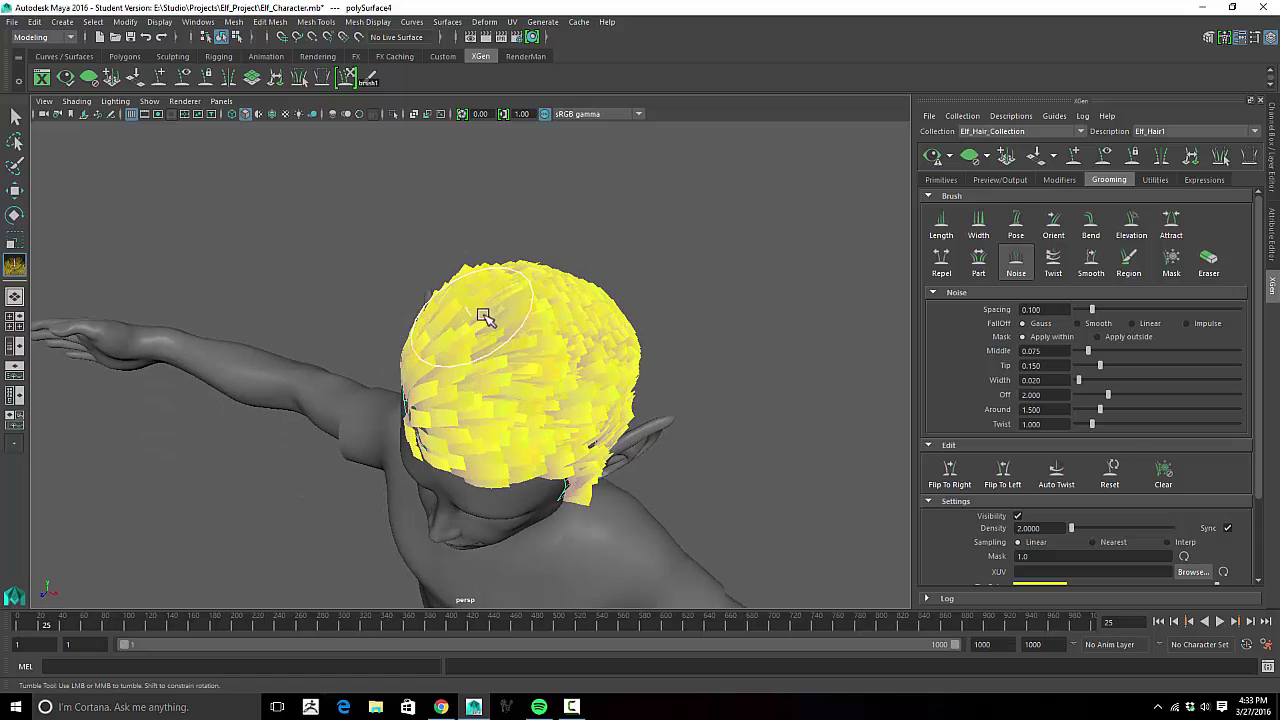
{"action": "left_click_drag", "start_coordinate": [585, 313], "coordinate": [803, 297], "text": "alt"}
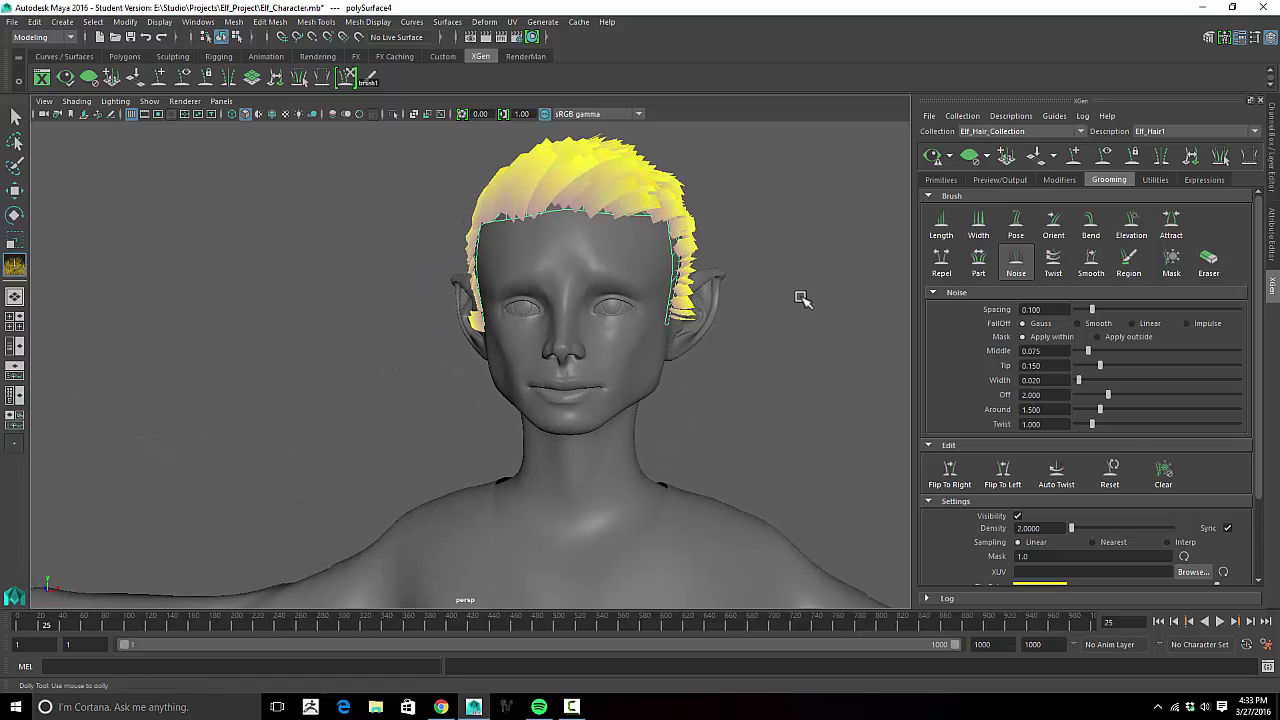
{"action": "right_click_drag", "start_coordinate": [803, 297], "coordinate": [712, 308], "text": "alt"}
{"action": "left_click_drag", "start_coordinate": [712, 308], "coordinate": [694, 337], "text": "alt"}
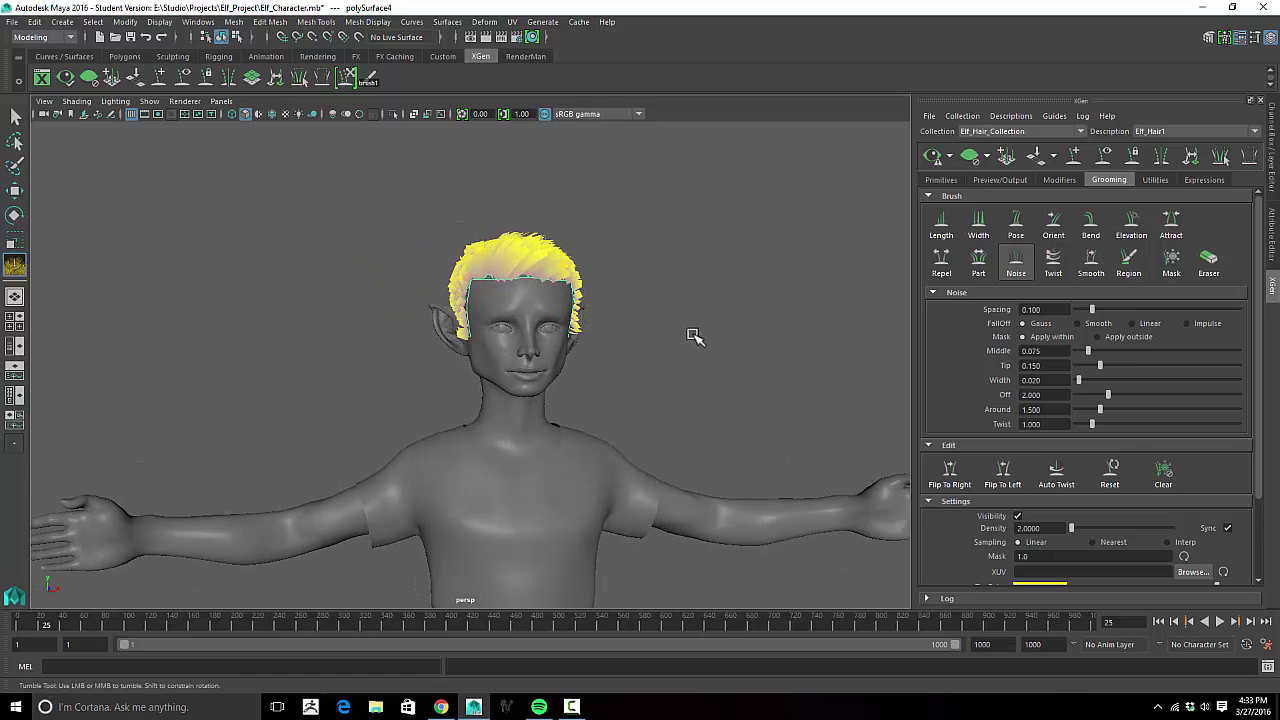
Step: Switch the groom display of the elf's hair from cards to lines and check it around the head
{"action": "right_click_drag", "start_coordinate": [694, 337], "coordinate": [716, 322], "text": "alt"}
{"action": "left_click_drag", "start_coordinate": [718, 322], "coordinate": [683, 354], "text": "alt"}
{"action": "middle_click_drag", "start_coordinate": [683, 354], "coordinate": [706, 323], "text": "alt"}
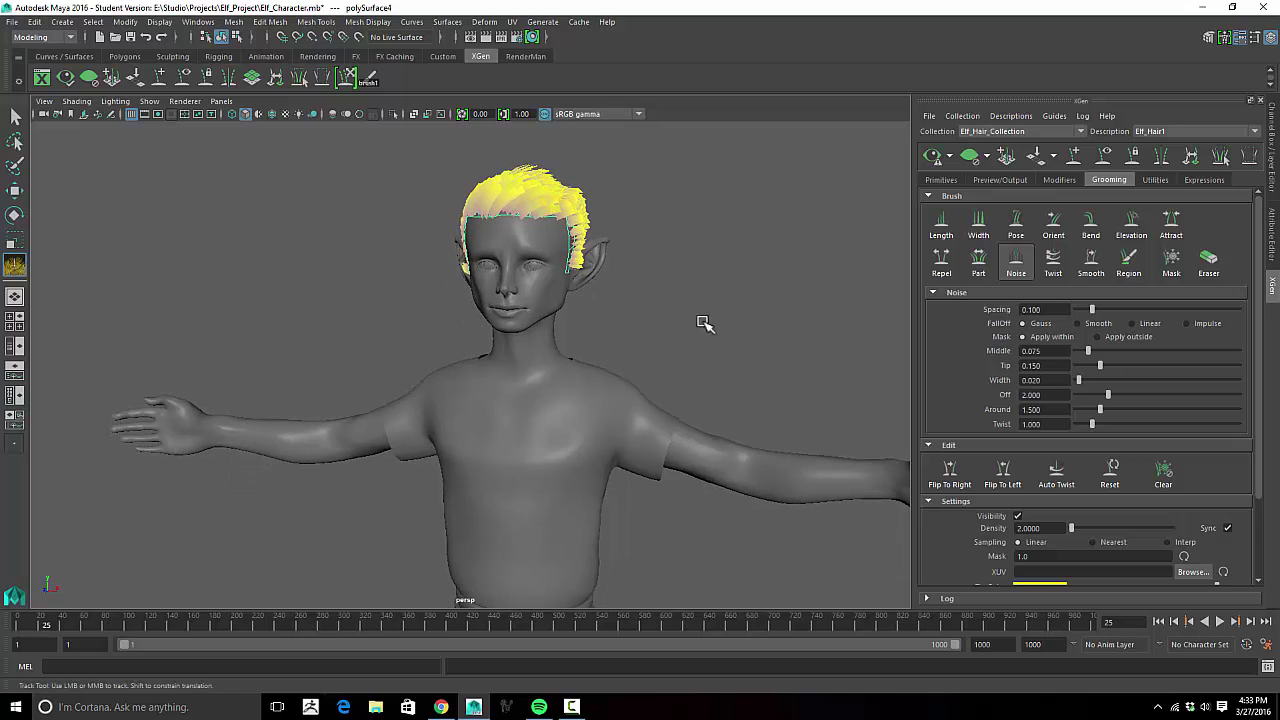
{"action": "right_click_drag", "start_coordinate": [706, 323], "coordinate": [786, 360], "text": "alt"}
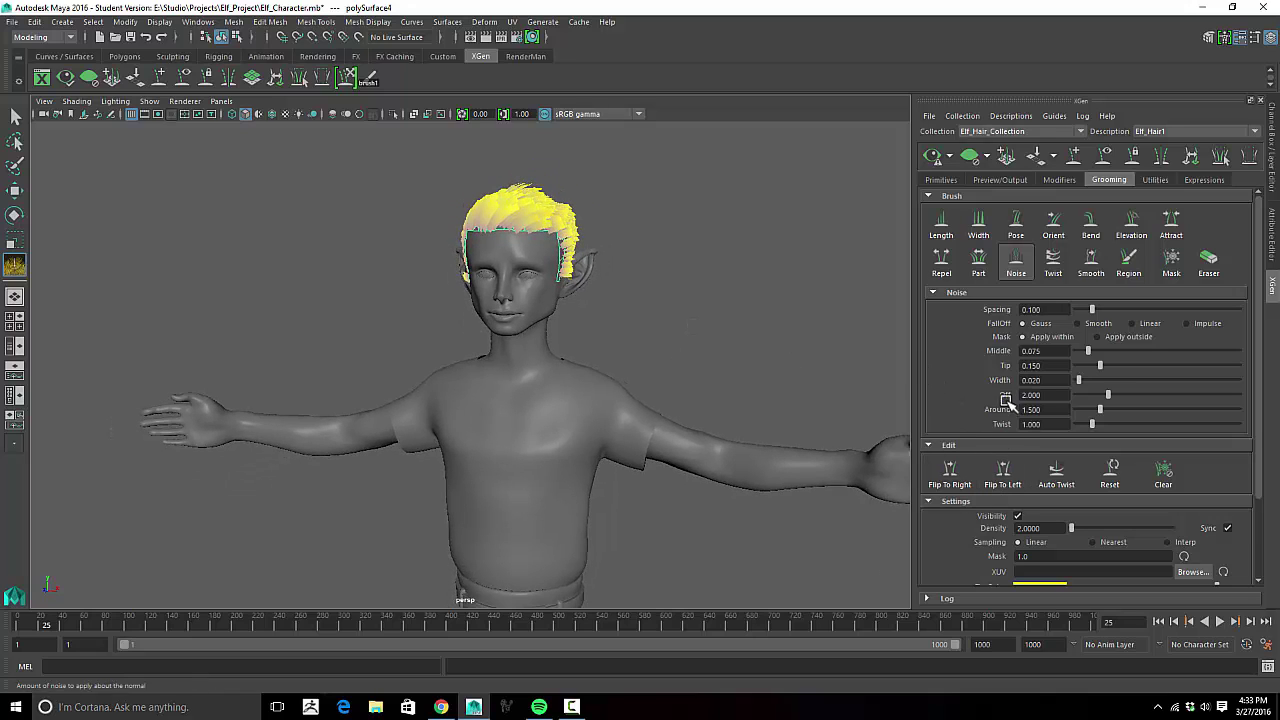
{"action": "scroll", "coordinate": [1005, 390], "scroll_direction": "down", "scroll_amount": 1}
{"action": "scroll", "coordinate": [1000, 390], "scroll_direction": "down", "scroll_amount": 2}
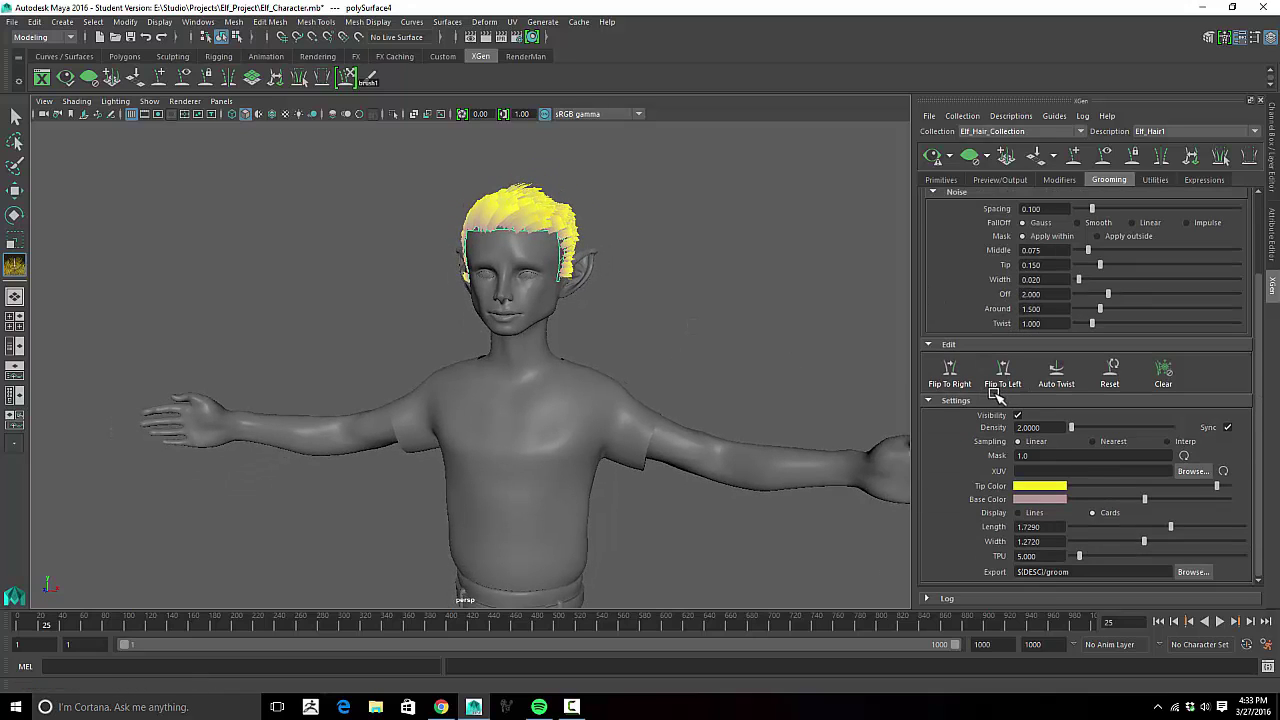
{"action": "left_click", "coordinate": [1019, 513]}
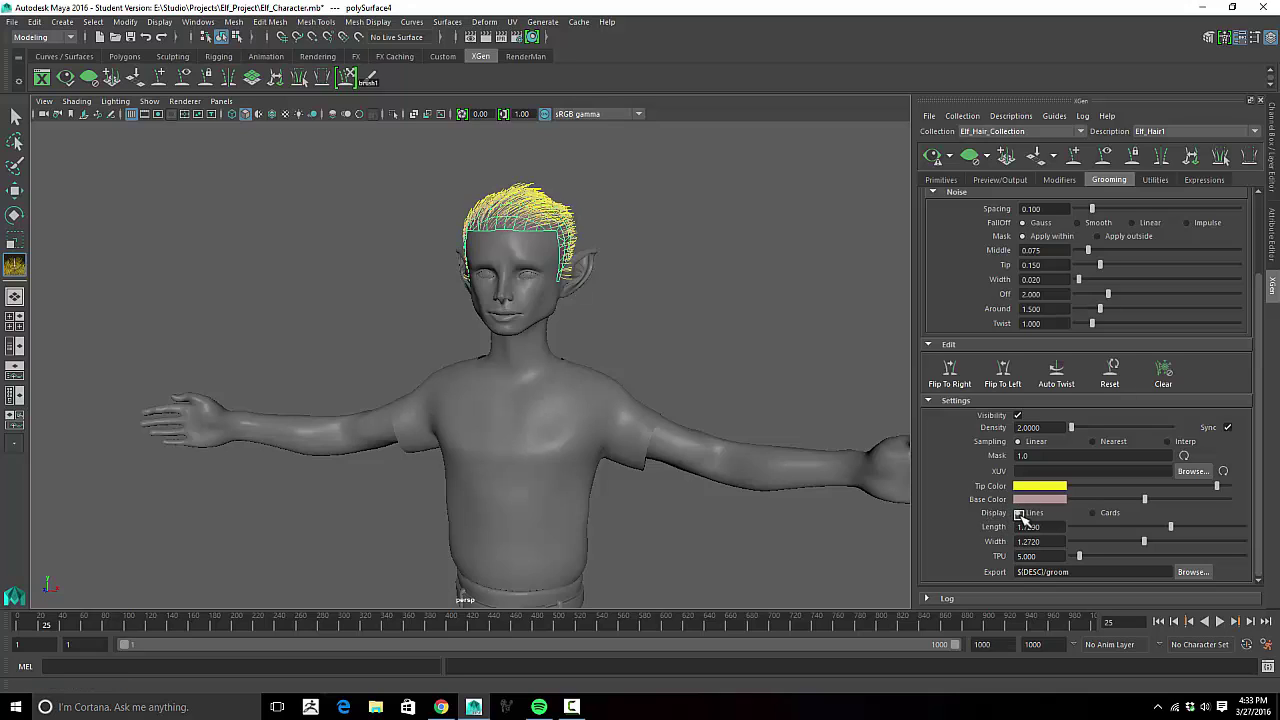
{"action": "left_click_drag", "start_coordinate": [623, 251], "coordinate": [609, 277], "text": "alt"}
{"action": "right_click_drag", "start_coordinate": [609, 277], "coordinate": [779, 277], "text": "alt"}
{"action": "mouse_move", "coordinate": [779, 277]}
{"action": "left_mouse_down", "text": "alt"}
{"action": "mouse_move", "coordinate": [754, 334]}
{"action": "mouse_move", "coordinate": [817, 397]}
{"action": "mouse_move", "coordinate": [756, 406]}
{"action": "mouse_move", "coordinate": [744, 367]}
{"action": "left_mouse_up", "text": "alt"}
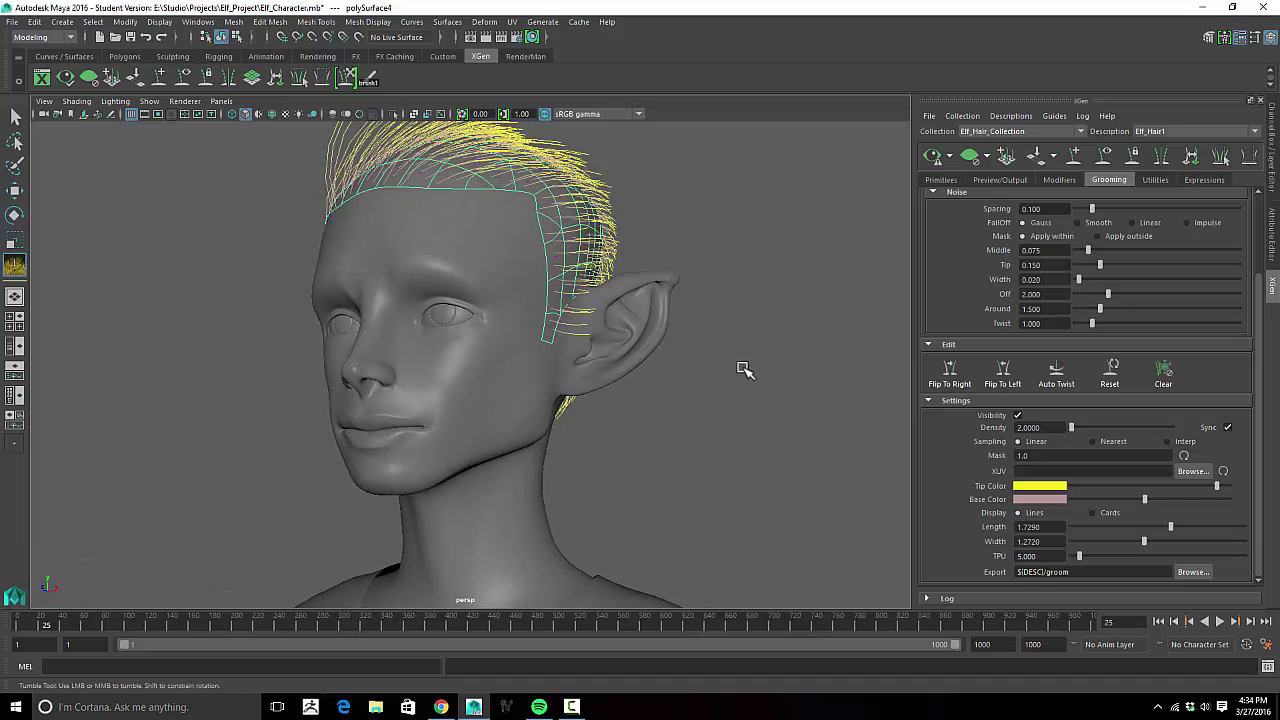
{"action": "middle_click_drag", "start_coordinate": [750, 361], "coordinate": [767, 460], "text": "alt"}
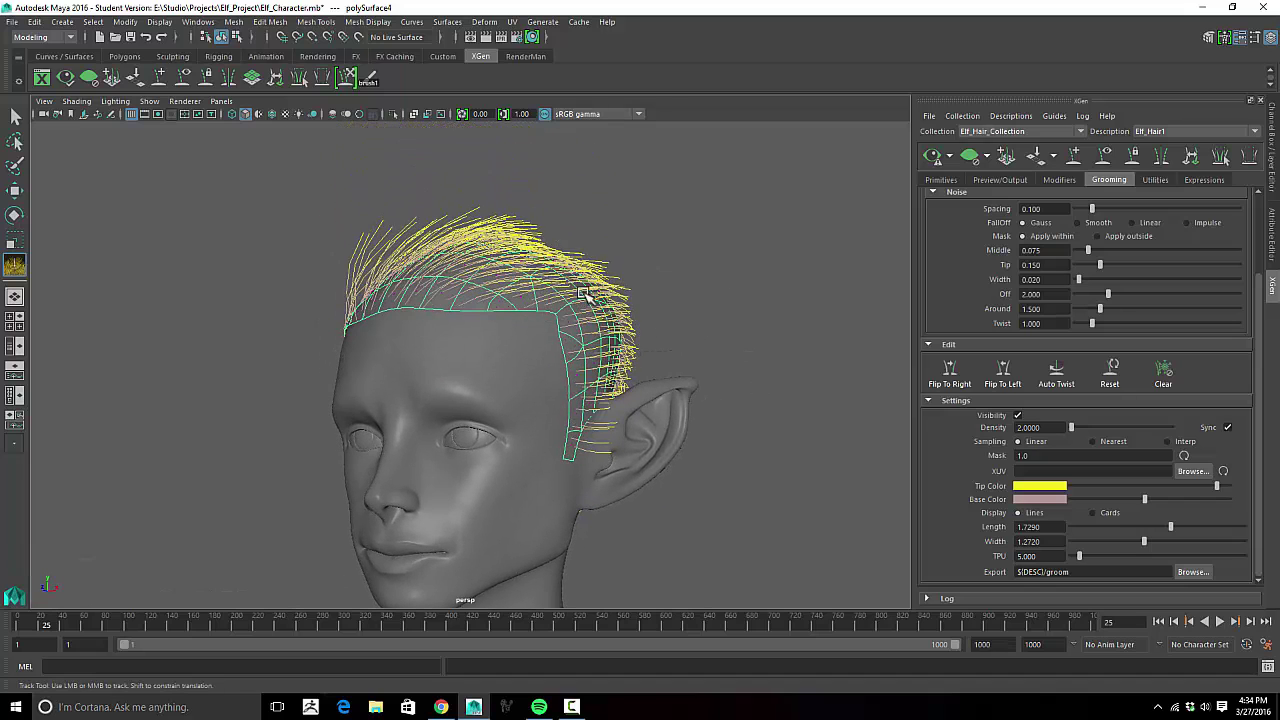
{"action": "left_click_drag", "start_coordinate": [728, 245], "coordinate": [771, 285], "text": "alt"}
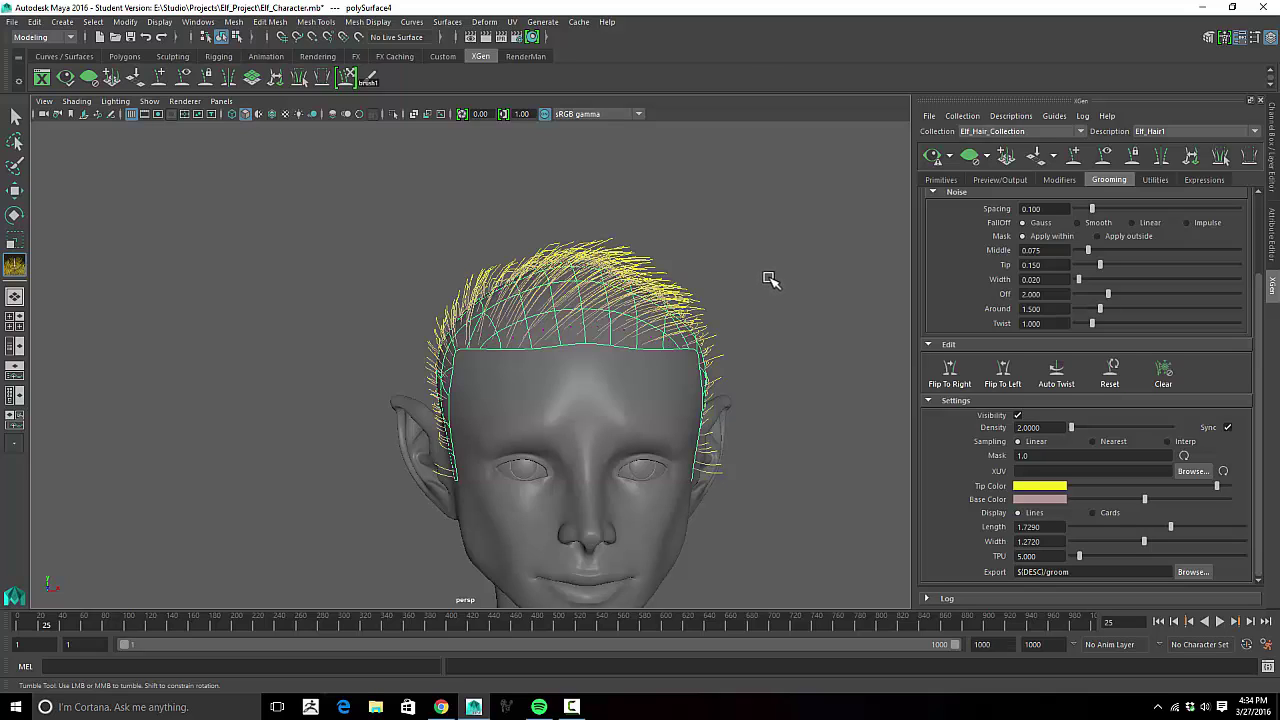
Step: Set the output operation to Create Guides and generate guides from the groomed hair, replacing existing guides and applying modifiers
{"action": "left_click", "coordinate": [994, 181]}
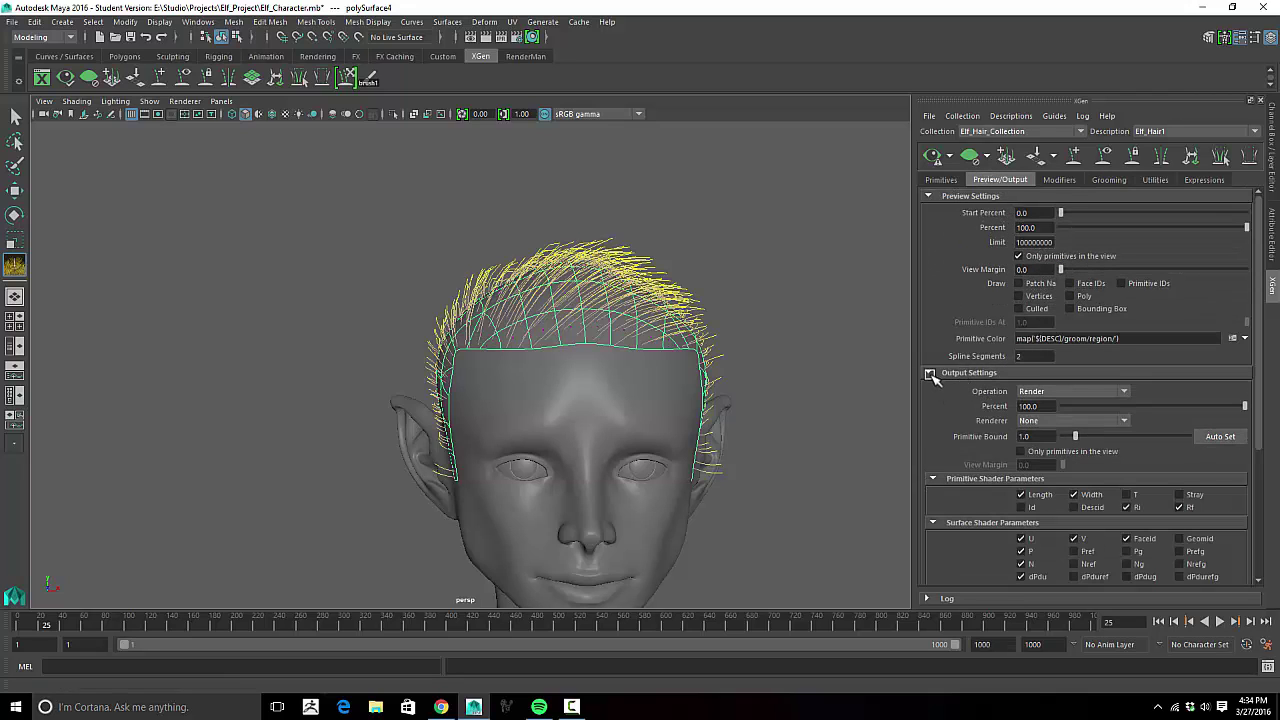
{"action": "left_click", "coordinate": [1068, 392]}
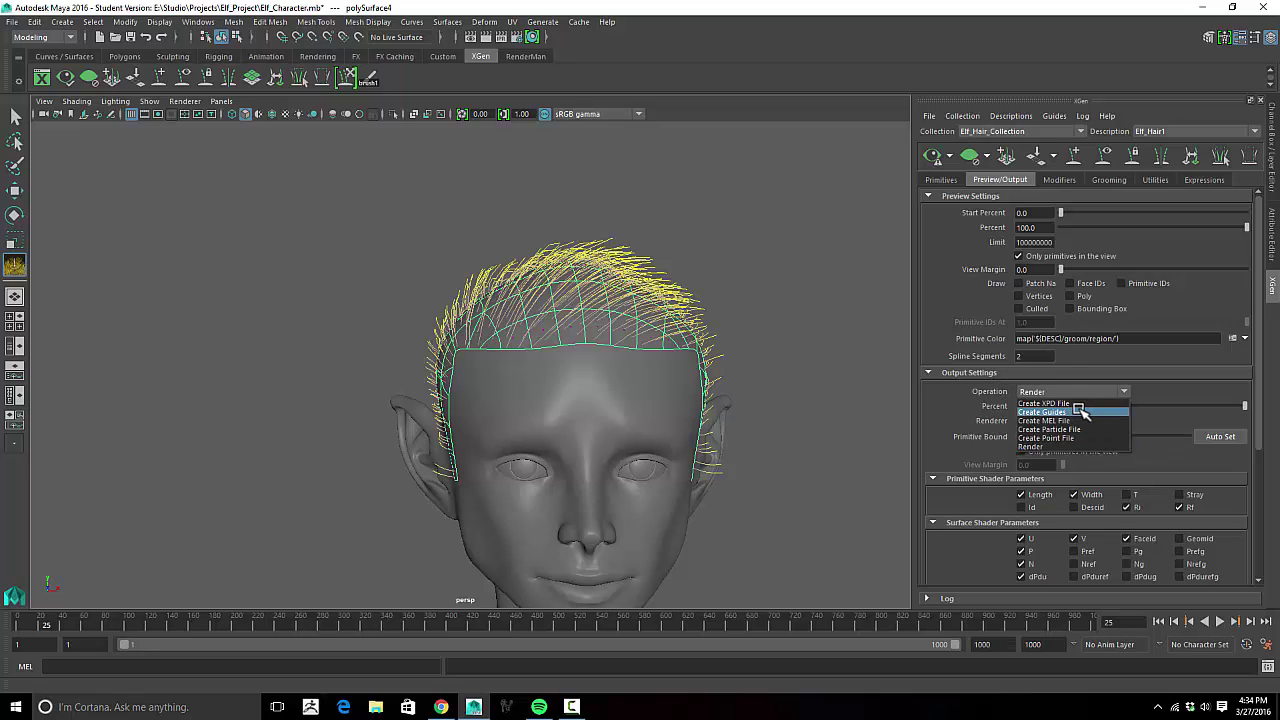
{"action": "left_click", "coordinate": [1076, 411]}
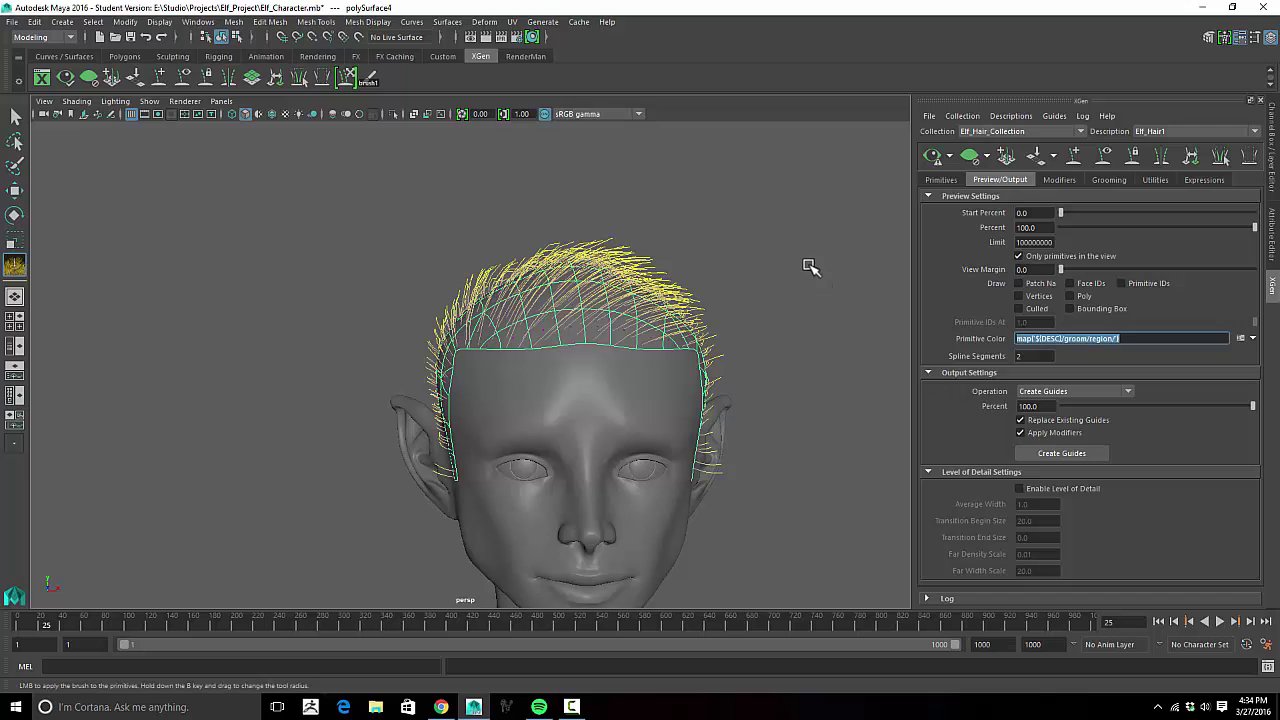
{"action": "left_click_drag", "start_coordinate": [826, 286], "coordinate": [794, 289], "text": "alt"}
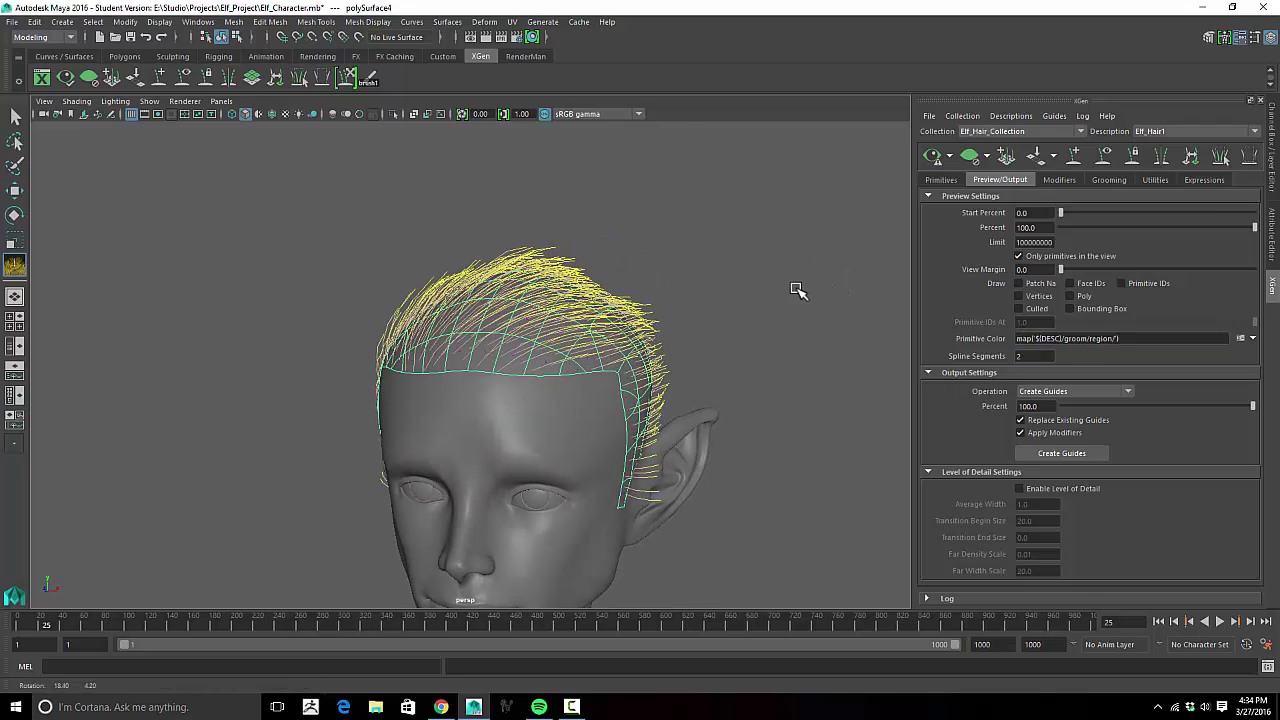
{"action": "left_click", "coordinate": [1060, 452]}
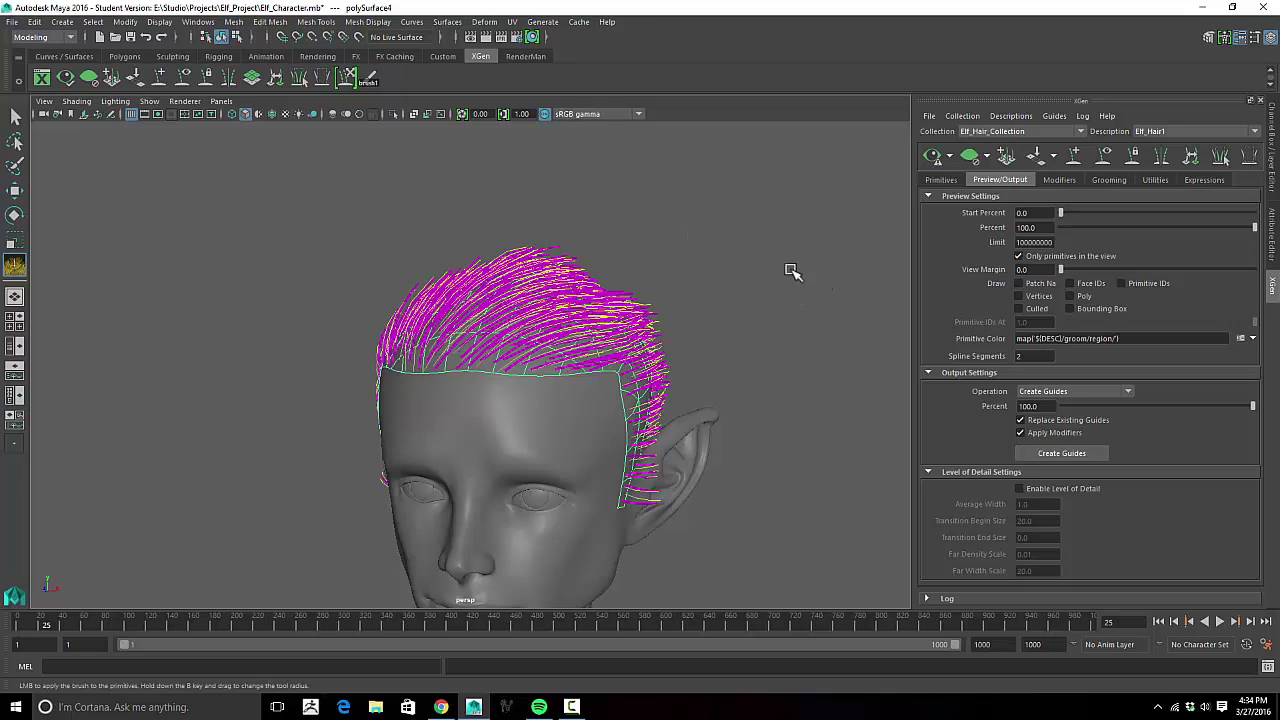
{"action": "left_click_drag", "start_coordinate": [791, 274], "coordinate": [740, 338], "text": "alt"}
{"action": "middle_click_drag", "start_coordinate": [745, 345], "coordinate": [757, 323], "text": "alt"}
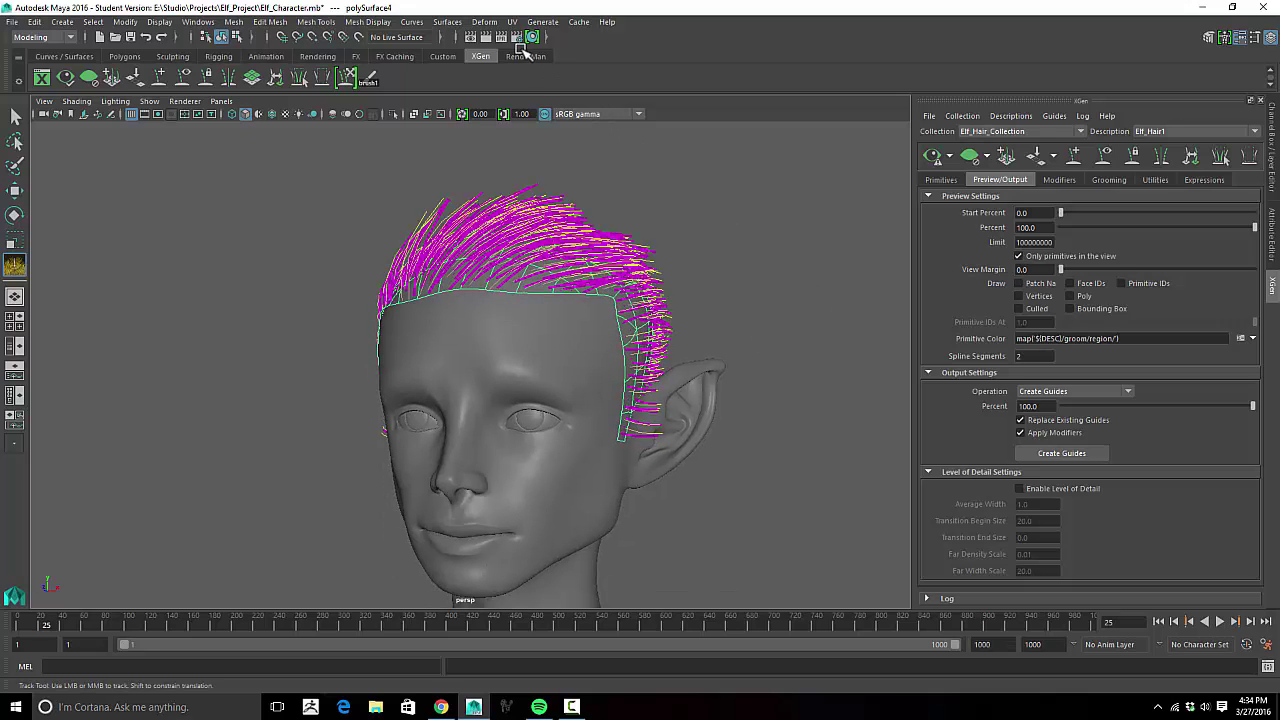
Step: Open the Outliner and expand Elf_Hair_Collection, Elf_Hair1 and polySurface4_Elf_Hair1 to list the hair guides
{"action": "left_click", "coordinate": [198, 21]}
{"action": "left_click", "coordinate": [240, 138]}
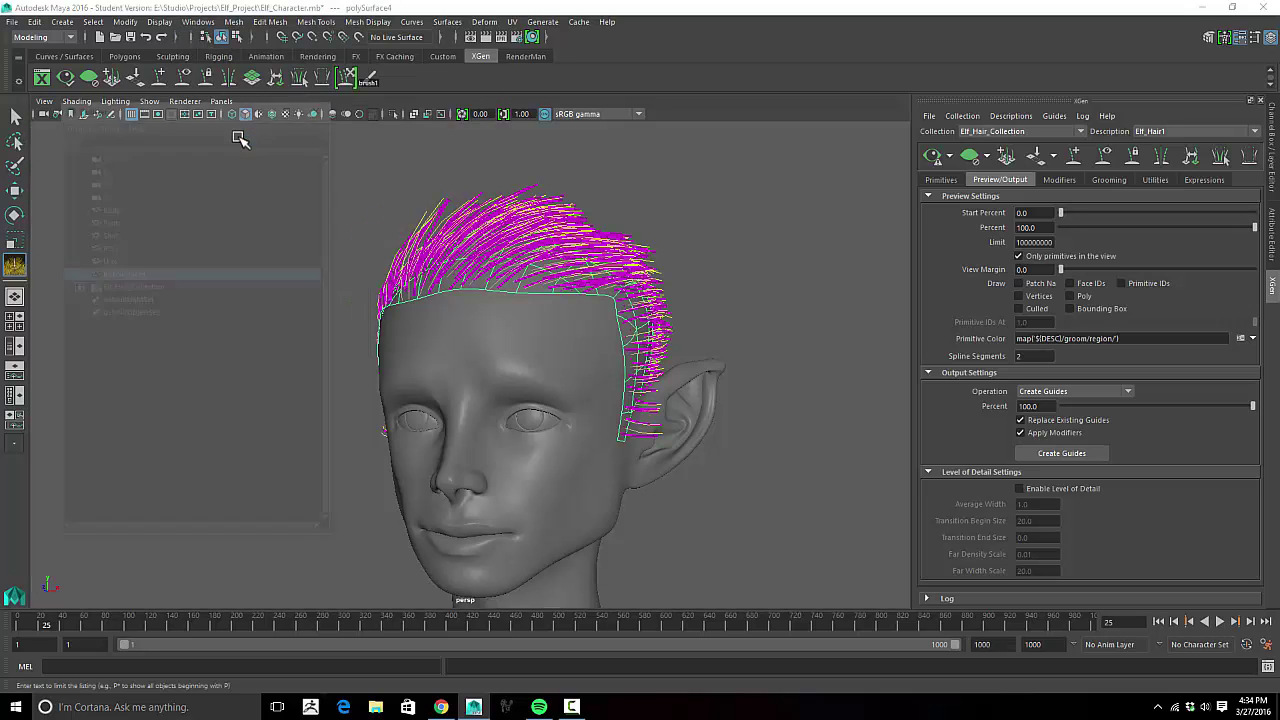
{"action": "left_click", "coordinate": [140, 287]}
{"action": "left_click", "coordinate": [78, 287]}
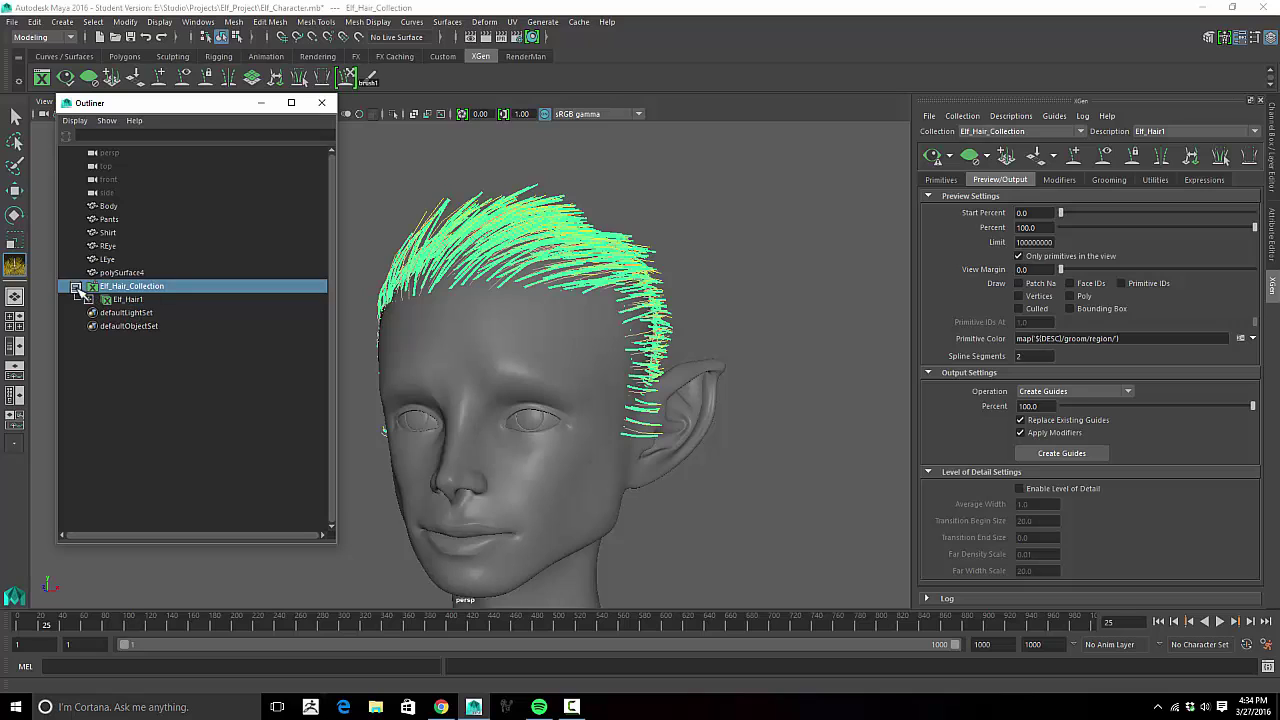
{"action": "left_click", "coordinate": [89, 300]}
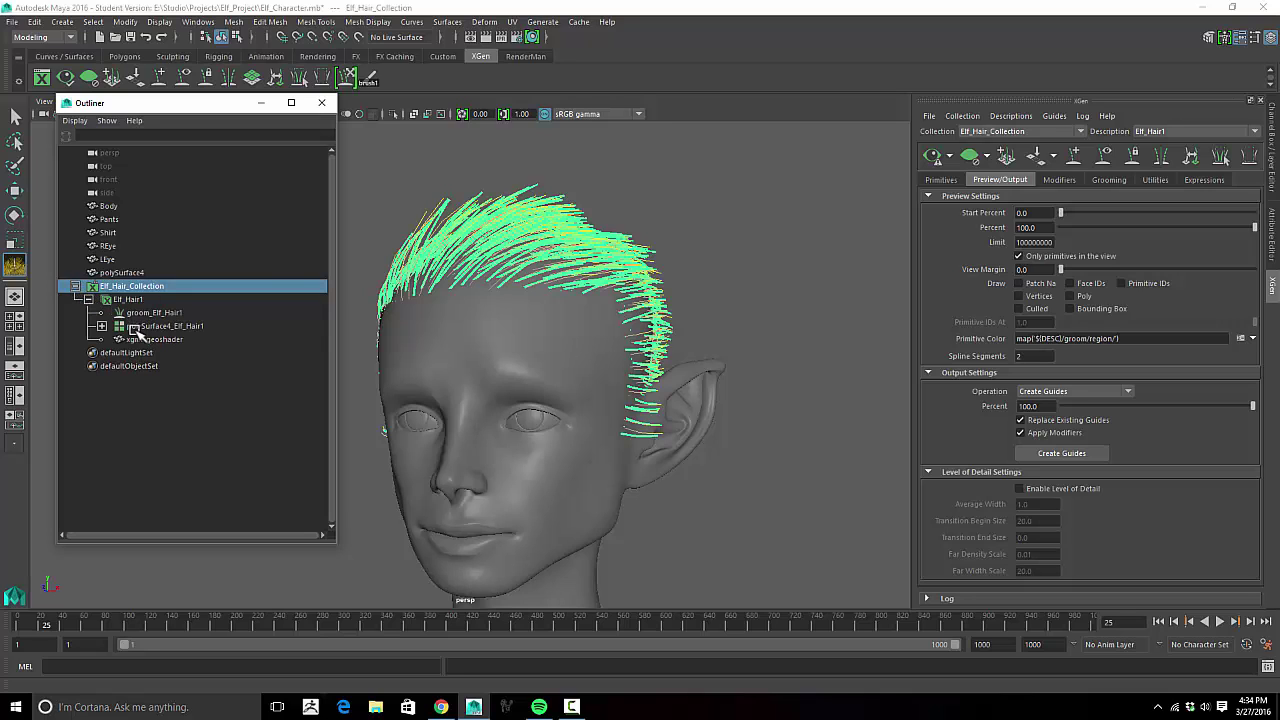
{"action": "left_click", "coordinate": [131, 327]}
{"action": "left_click", "coordinate": [101, 326]}
Step: Select all the hair guides from xgGuide1 through xgGuide893
{"action": "left_click", "coordinate": [238, 340]}
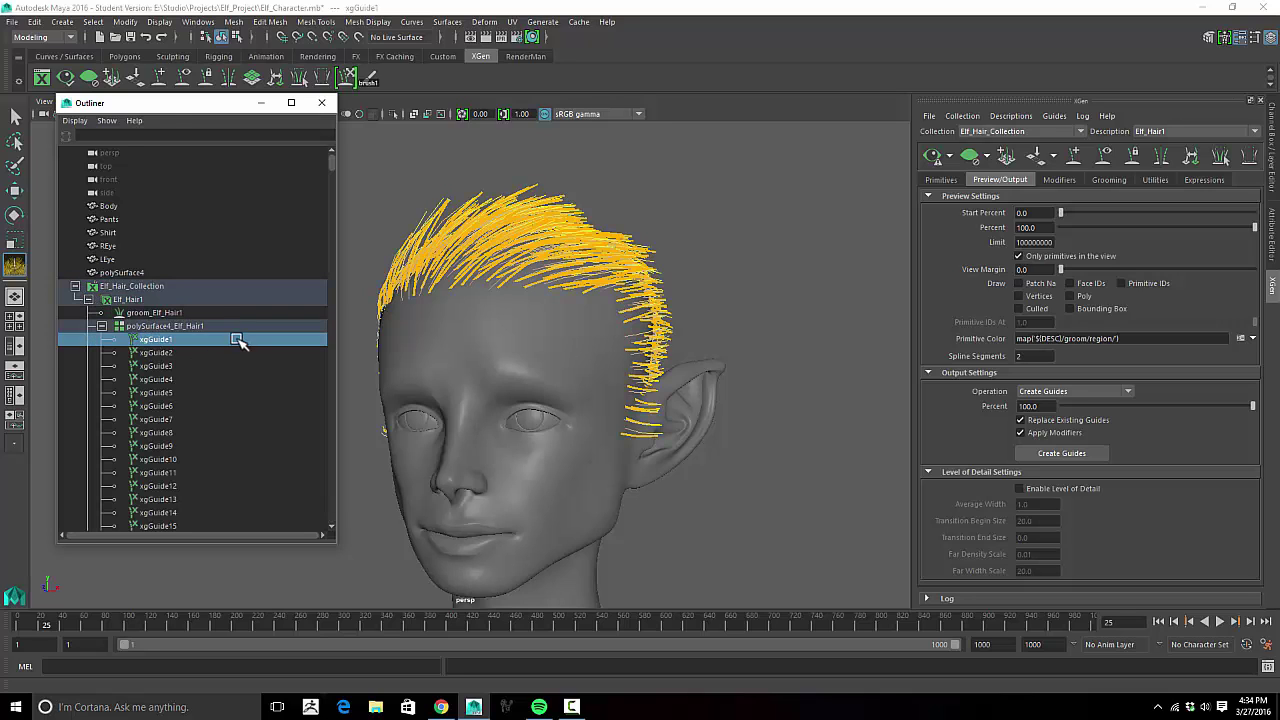
{"action": "scroll", "coordinate": [232, 344], "scroll_direction": "down", "scroll_amount": 20}
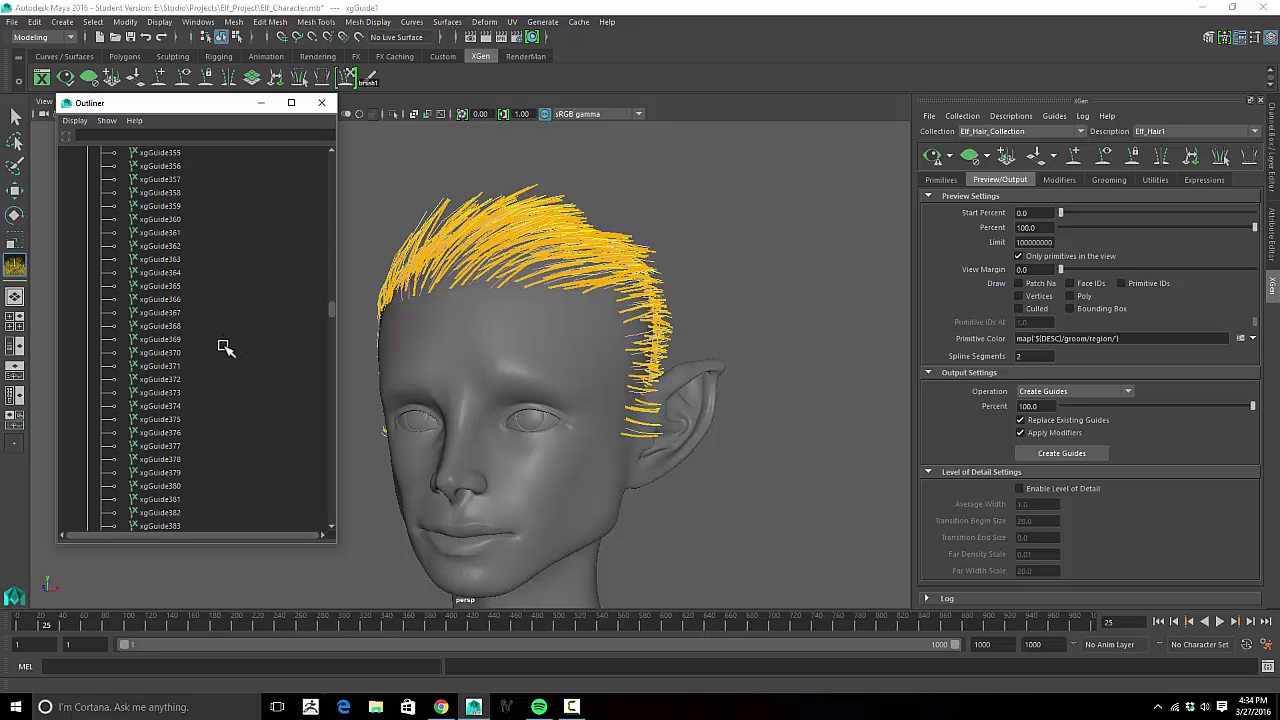
{"action": "scroll", "coordinate": [224, 346], "scroll_direction": "down", "scroll_amount": 20}
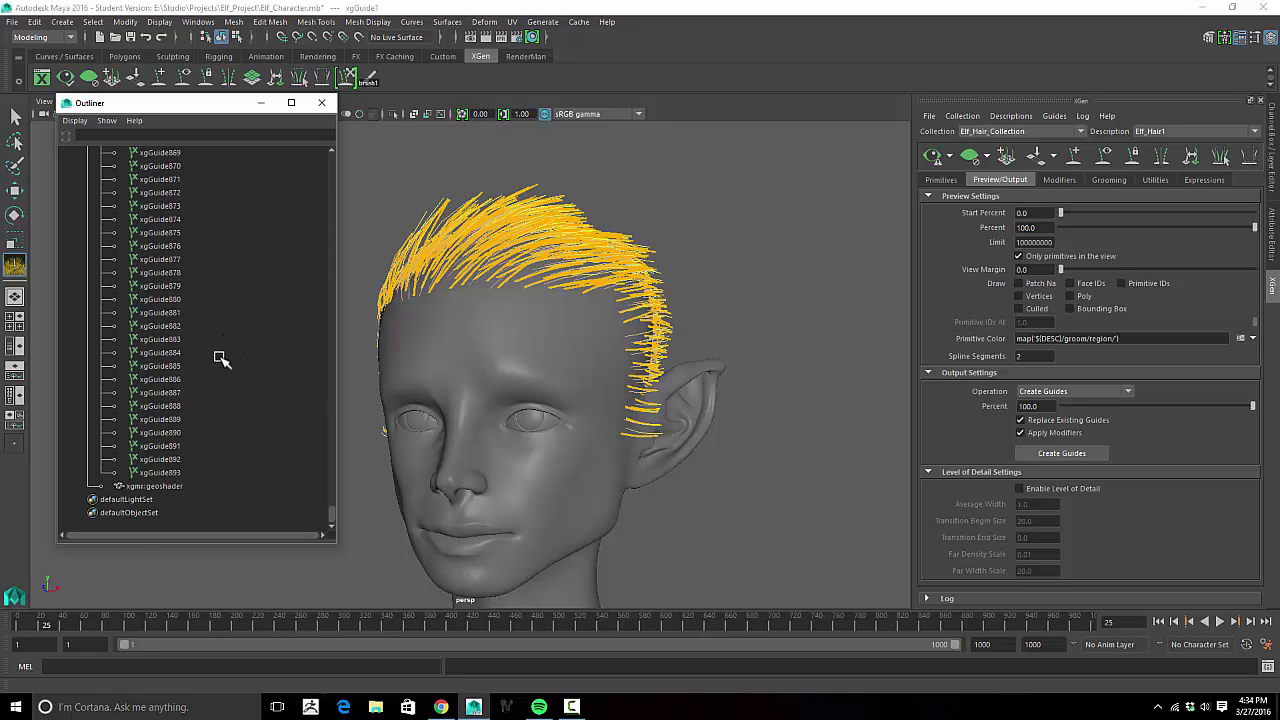
{"action": "left_click", "coordinate": [170, 472], "text": "shift"}
{"action": "scroll", "coordinate": [209, 371], "scroll_direction": "up", "scroll_amount": 12}
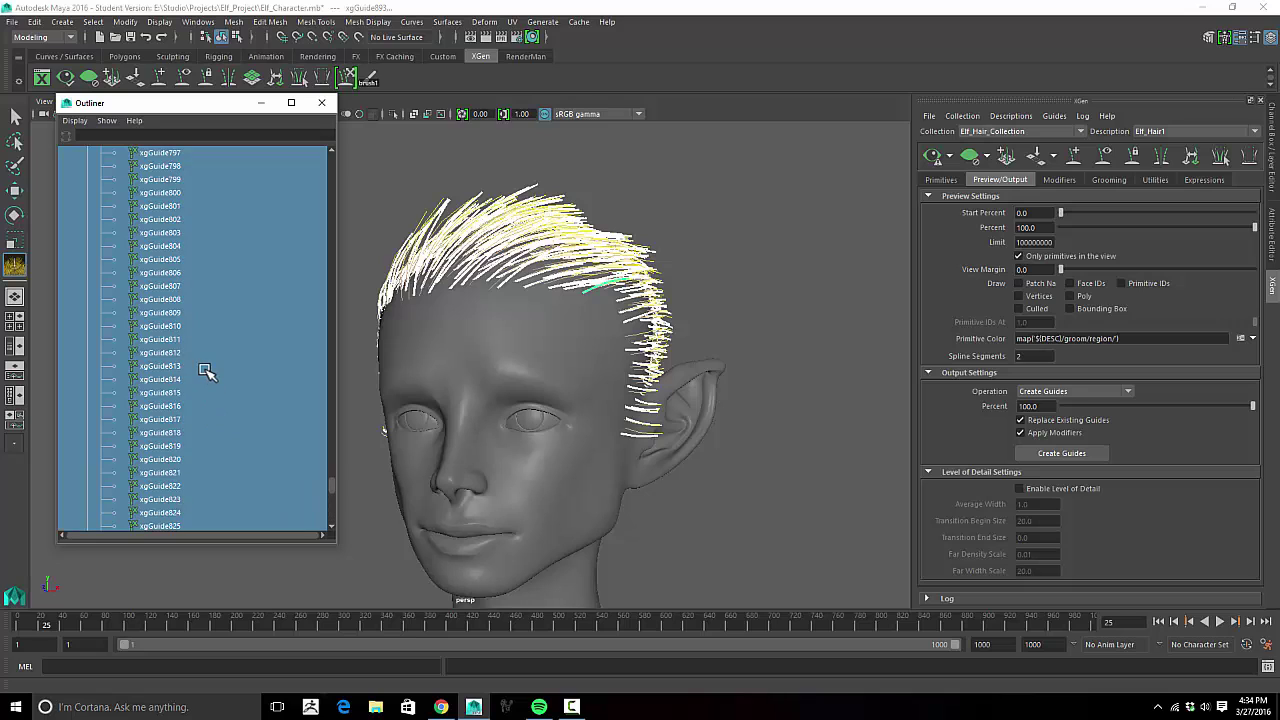
{"action": "scroll", "coordinate": [205, 371], "scroll_direction": "up", "scroll_amount": 20}
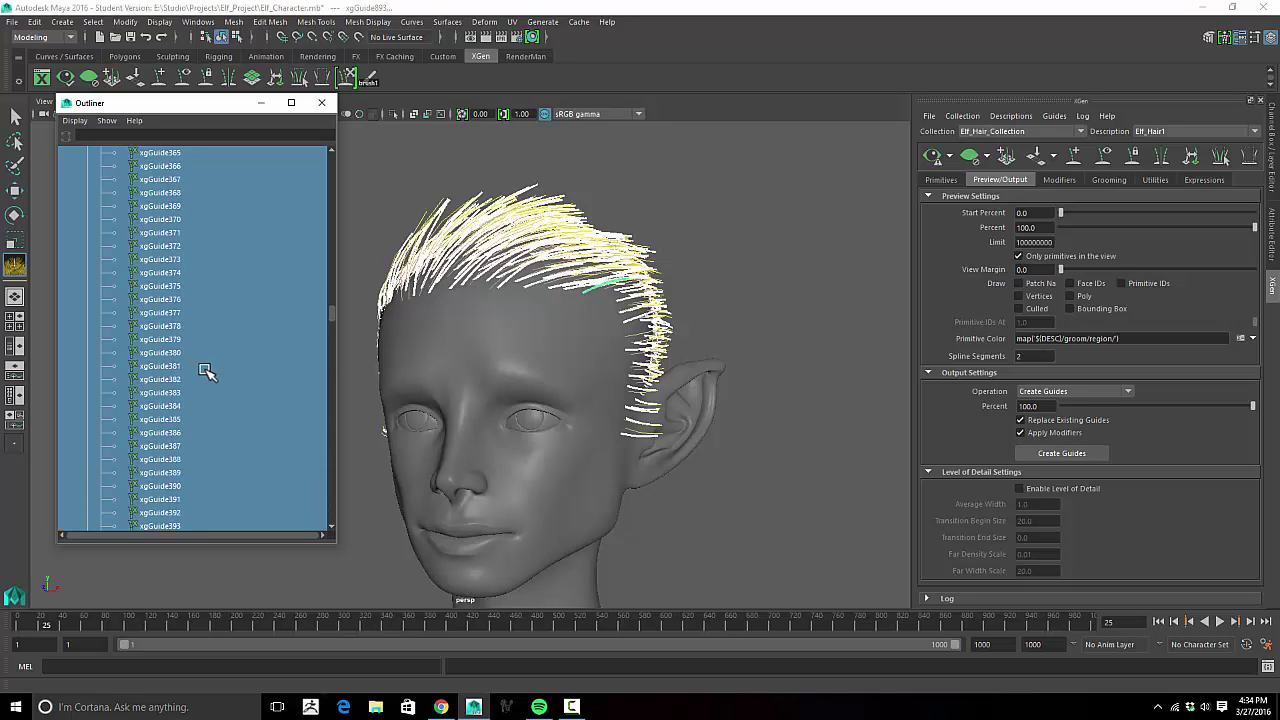
{"action": "scroll", "coordinate": [205, 371], "scroll_direction": "up", "scroll_amount": 20}
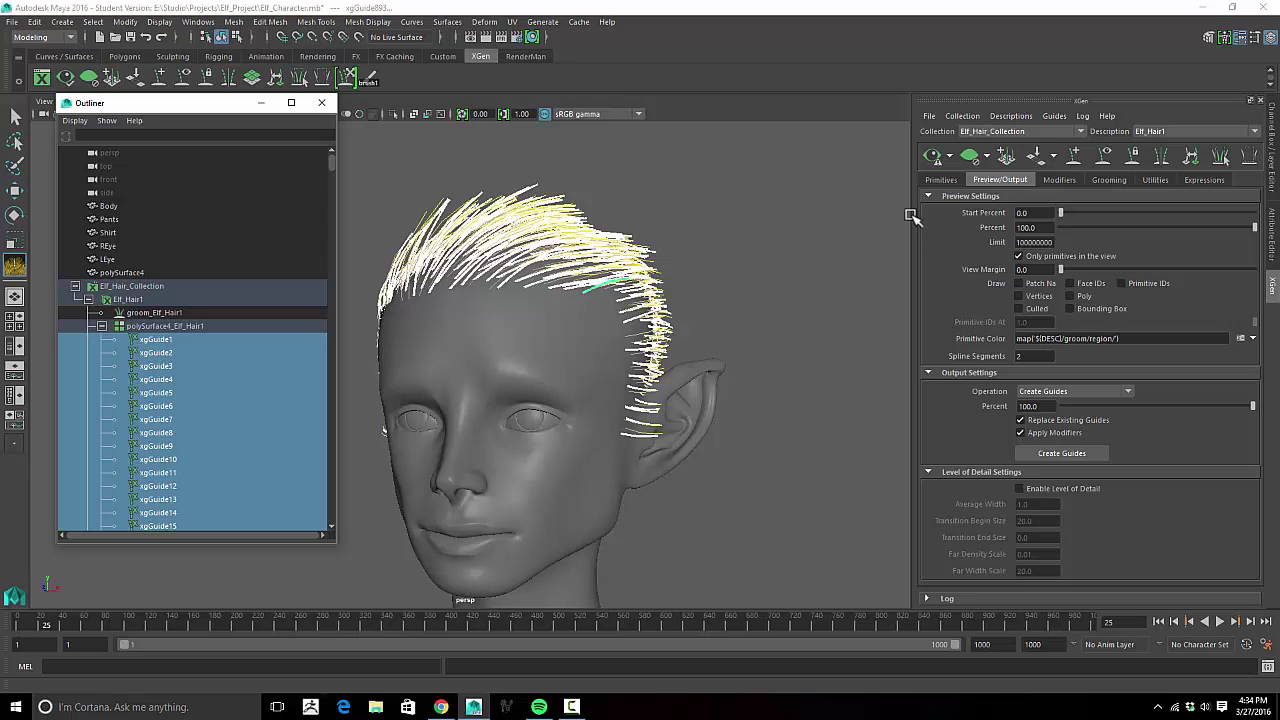
Step: Convert the selected guides to curves with Guides To Curves, using the Delete option for the original guides
{"action": "left_click", "coordinate": [1156, 180]}
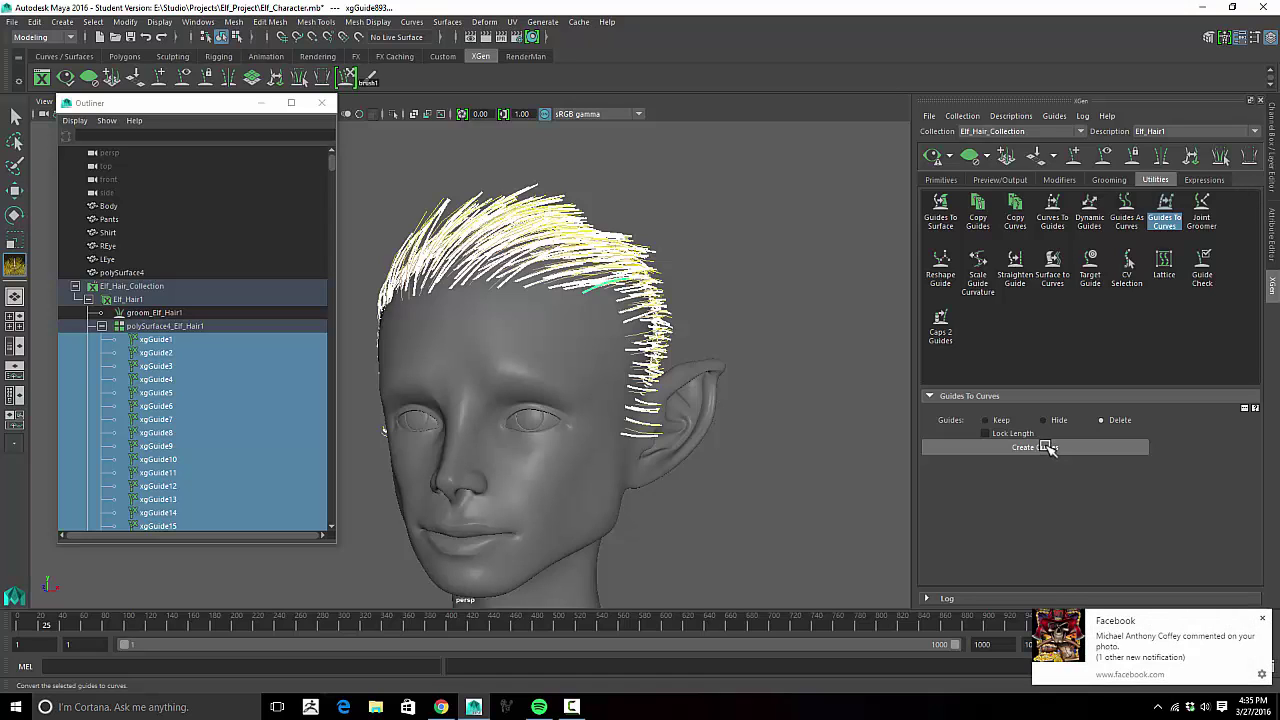
{"action": "left_click", "coordinate": [1045, 447]}
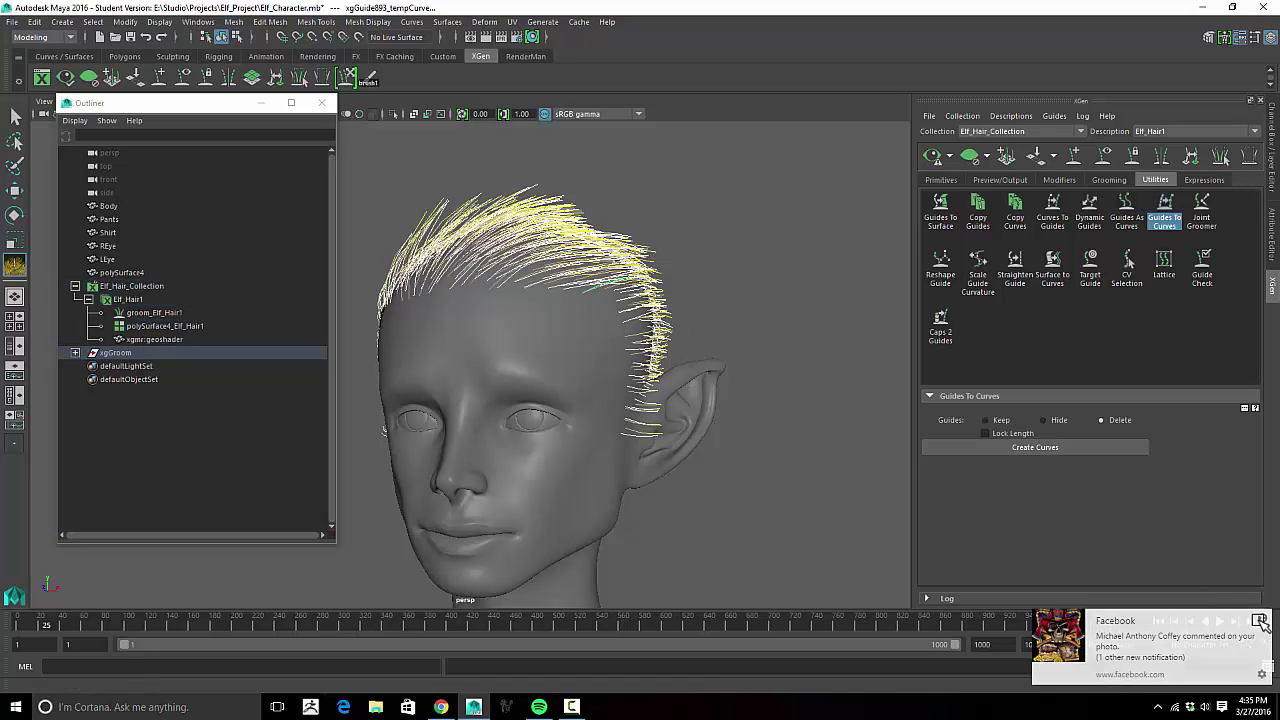
{"action": "left_click", "coordinate": [1262, 622]}
{"action": "left_click_drag", "start_coordinate": [659, 262], "coordinate": [725, 260], "text": "alt"}
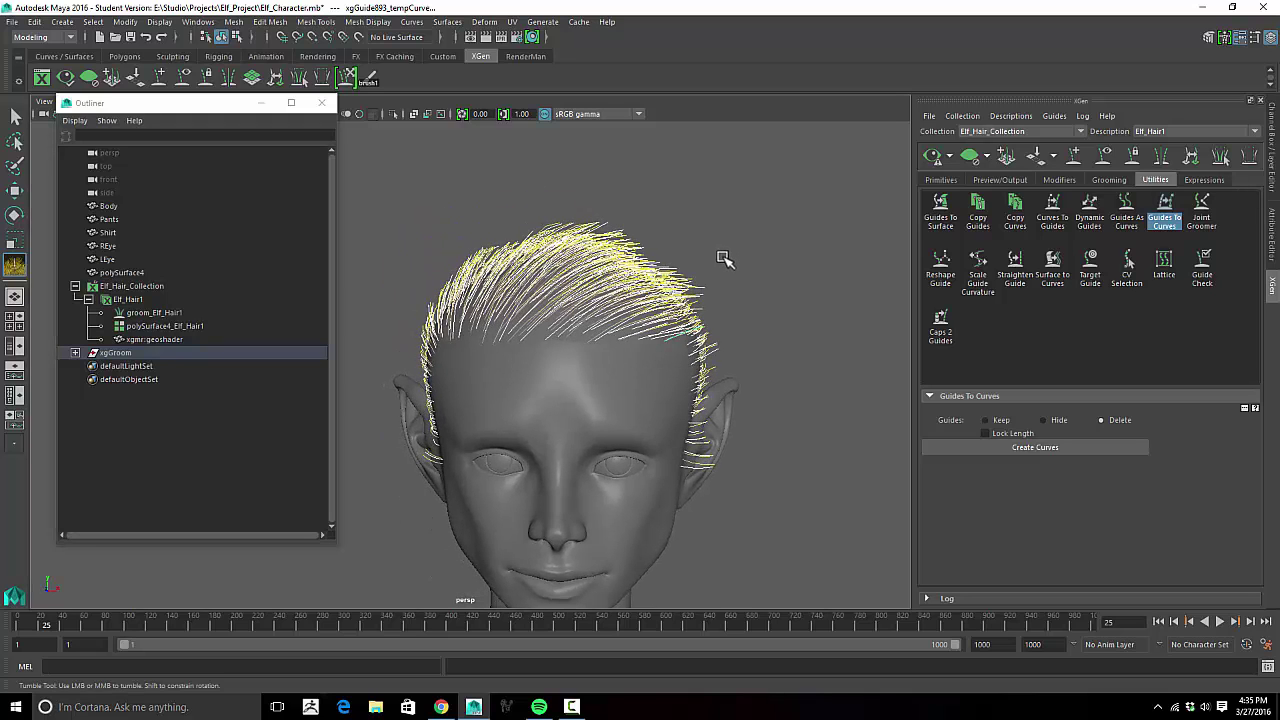
{"action": "middle_click_drag", "start_coordinate": [725, 260], "coordinate": [724, 232], "text": "alt"}
{"action": "right_click_drag", "start_coordinate": [724, 232], "coordinate": [690, 240], "text": "alt"}
Step: Delete Elf_Hair_Collection while keeping the xgGroom curves, and minimize the Outliner
{"action": "left_click", "coordinate": [116, 355]}
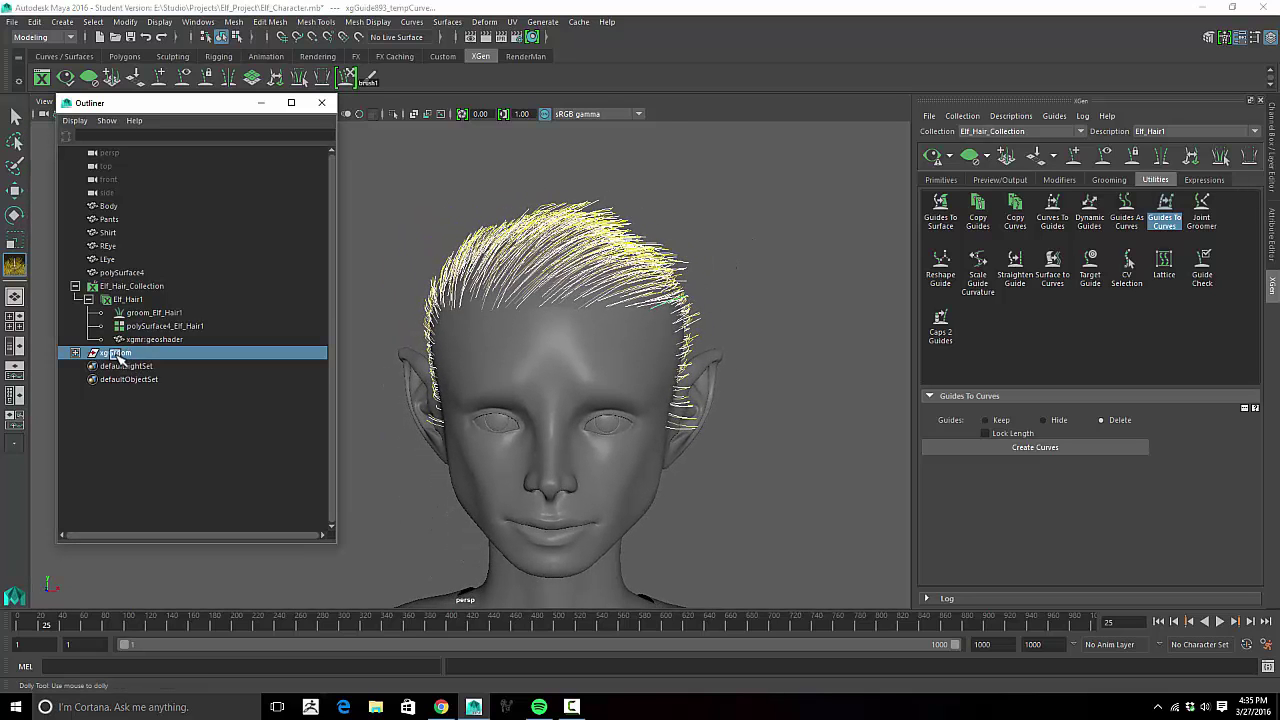
{"action": "left_click", "coordinate": [142, 287]}
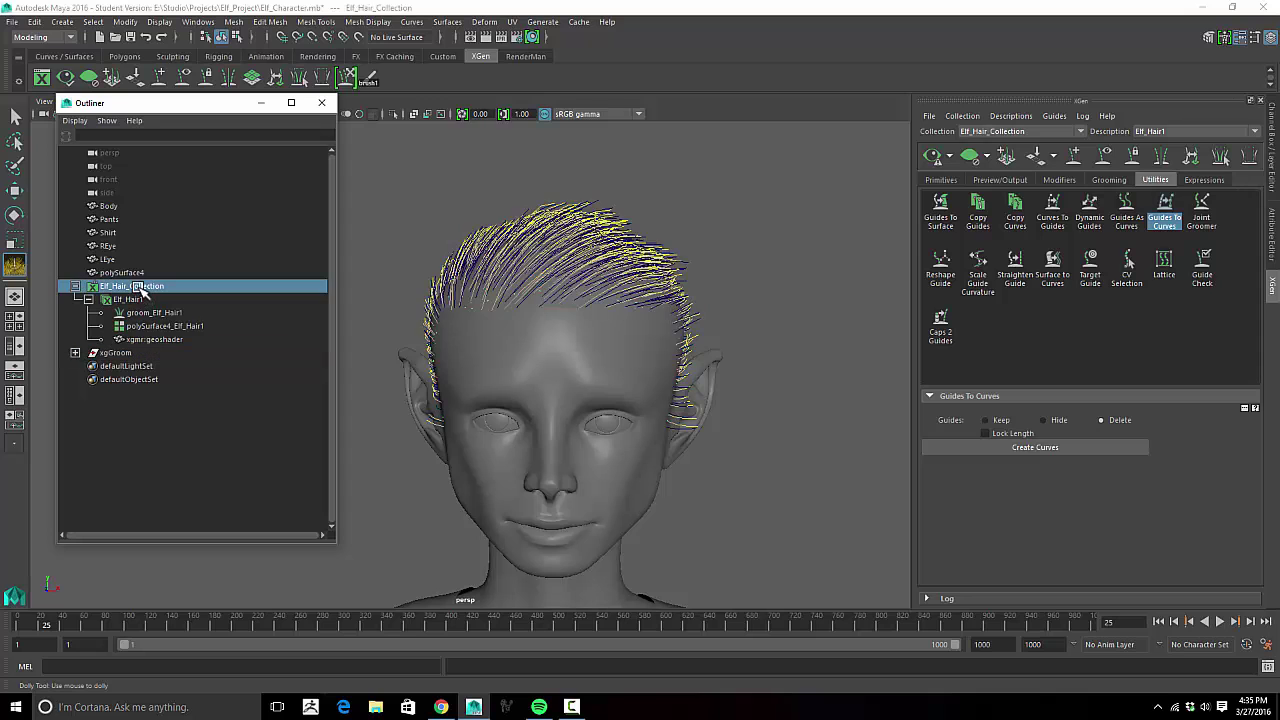
{"action": "key", "text": "Delete"}
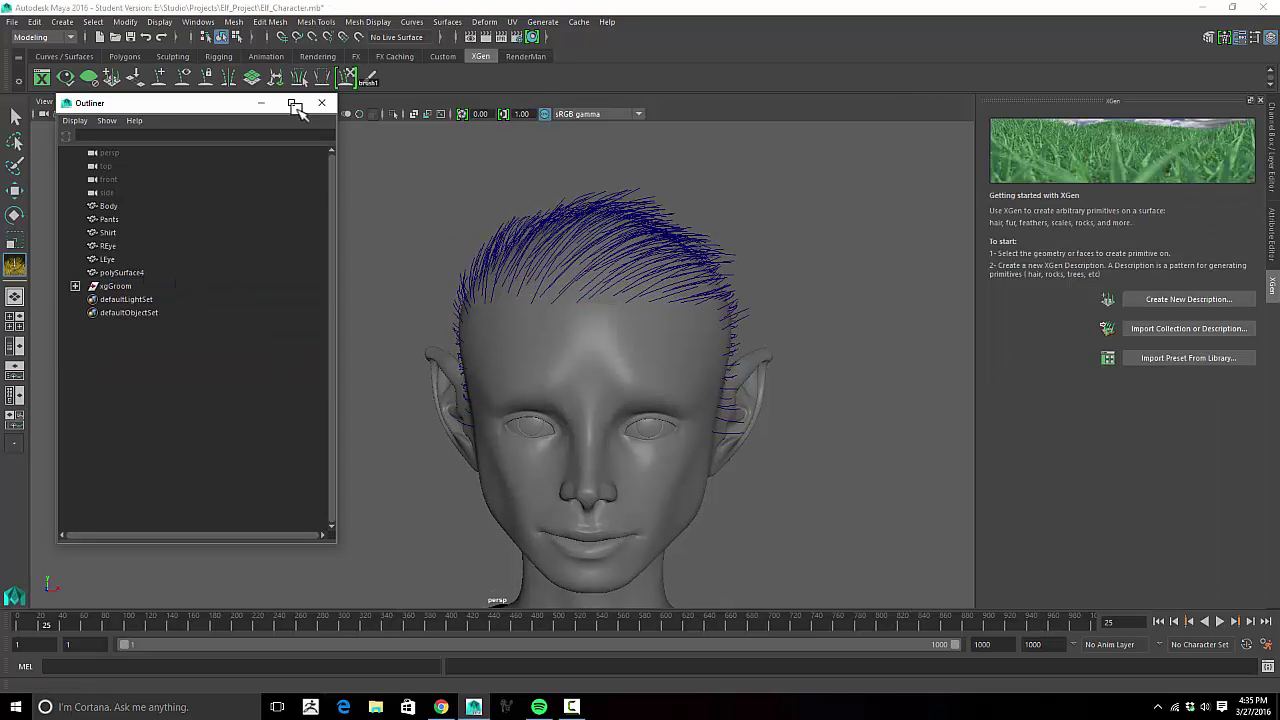
{"action": "left_click", "coordinate": [260, 103]}
Step: Switch to the Move tool and examine the hair curves around the sides, top and front hairline of the head
{"action": "left_click_drag", "start_coordinate": [325, 289], "coordinate": [818, 280], "text": "alt"}
{"action": "key", "text": "w"}
{"action": "left_click_drag", "start_coordinate": [773, 289], "coordinate": [570, 287], "text": "alt"}
{"action": "right_click_drag", "start_coordinate": [570, 287], "coordinate": [646, 270], "text": "alt"}
{"action": "left_click_drag", "start_coordinate": [646, 270], "coordinate": [702, 303], "text": "alt"}
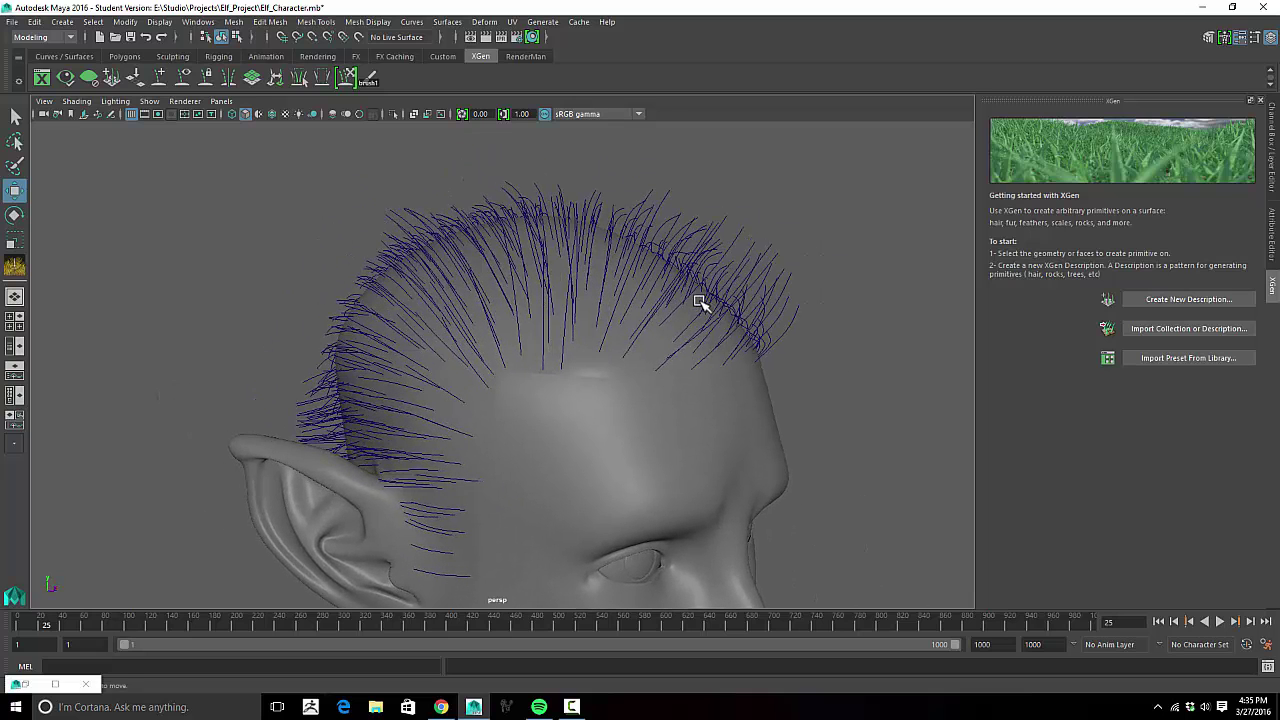
{"action": "left_click_drag", "start_coordinate": [627, 276], "coordinate": [600, 280], "text": "alt"}
{"action": "right_click_drag", "start_coordinate": [600, 280], "coordinate": [626, 287], "text": "alt"}
{"action": "left_click_drag", "start_coordinate": [626, 287], "coordinate": [595, 283], "text": "alt"}
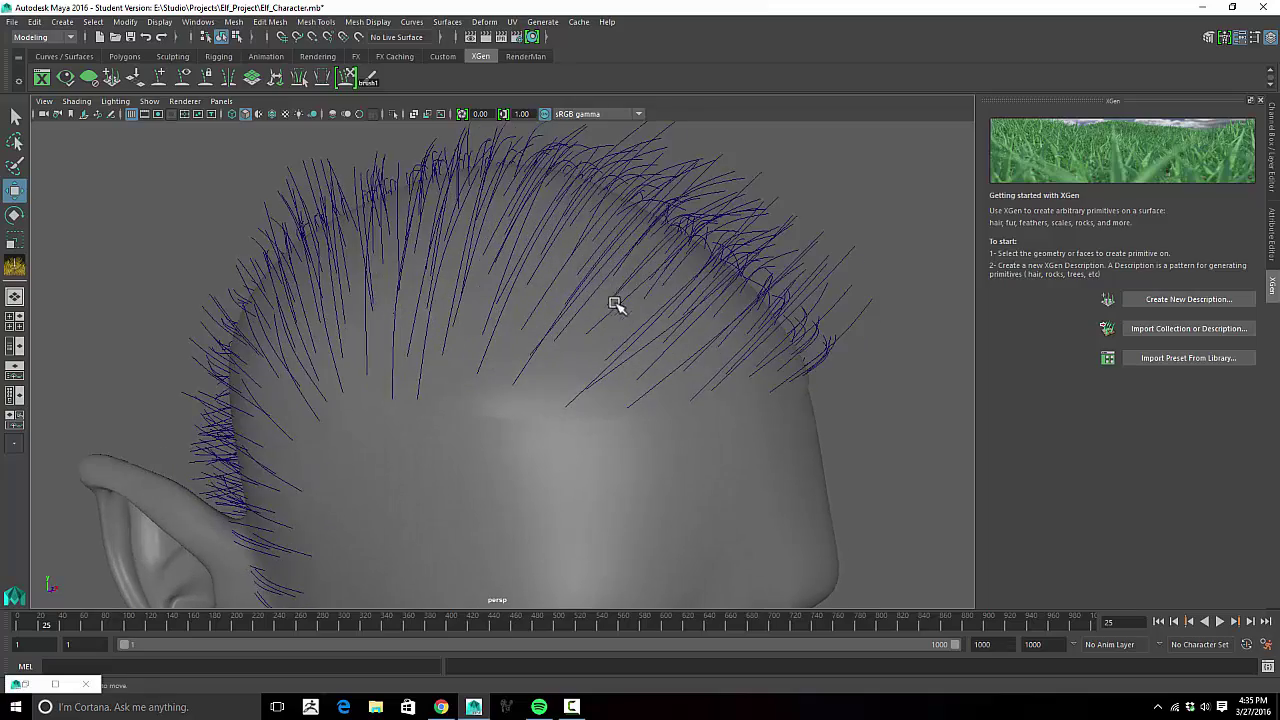
{"action": "middle_click_drag", "start_coordinate": [615, 303], "coordinate": [622, 322], "text": "alt"}
{"action": "left_click_drag", "start_coordinate": [621, 321], "coordinate": [651, 259], "text": "alt"}
Step: Attach the current Paint Effects brush to a single hair curve above the front hairline
{"action": "left_click", "coordinate": [673, 227]}
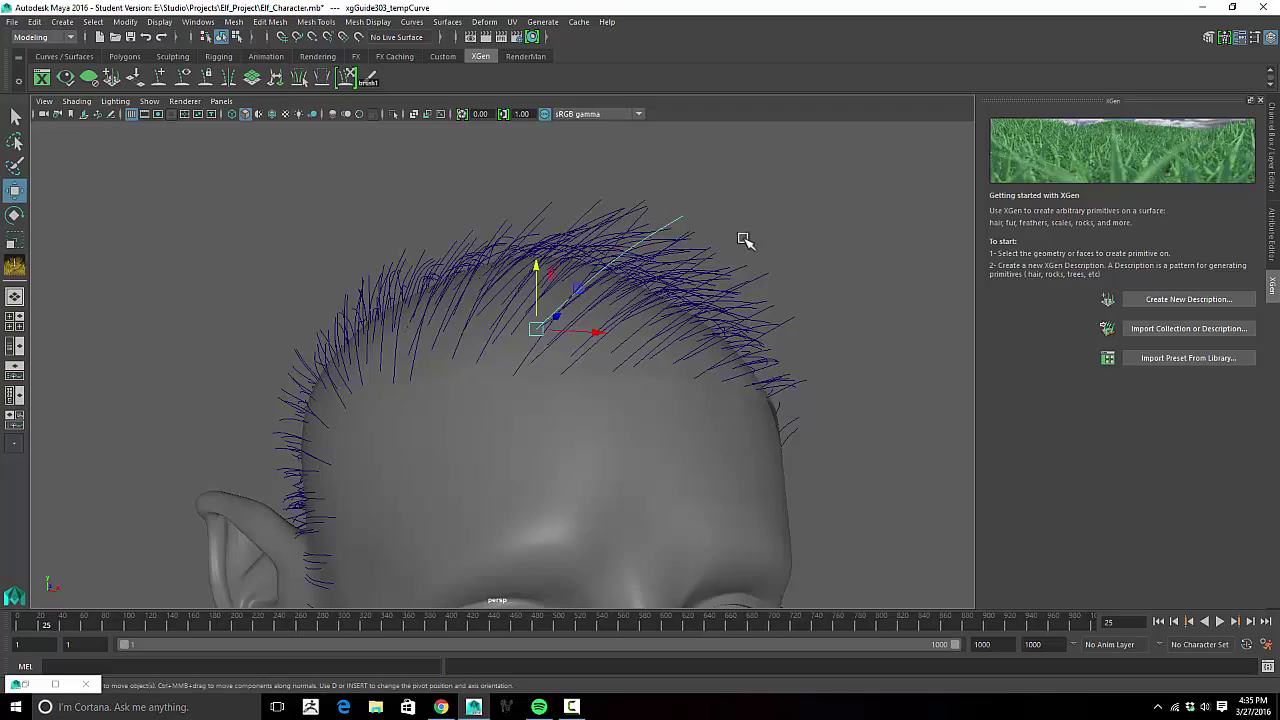
{"action": "left_click_drag", "start_coordinate": [743, 240], "coordinate": [677, 263], "text": "alt"}
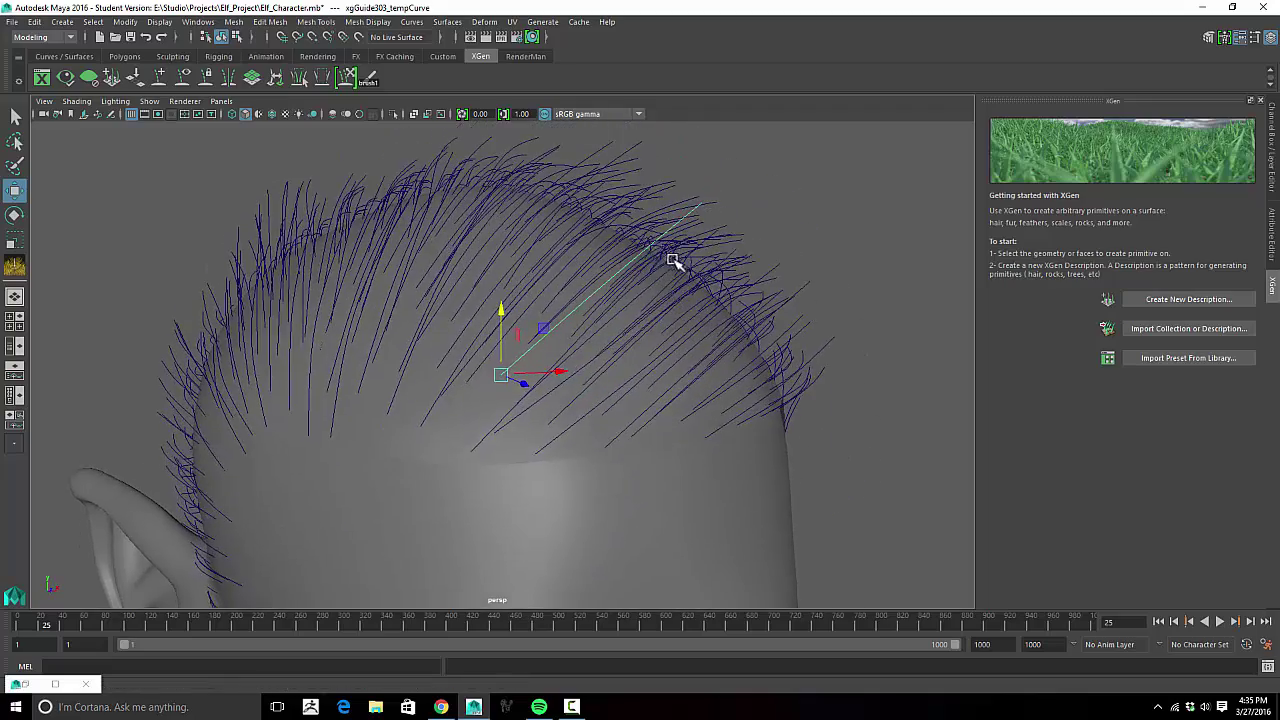
{"action": "left_click", "coordinate": [543, 21]}
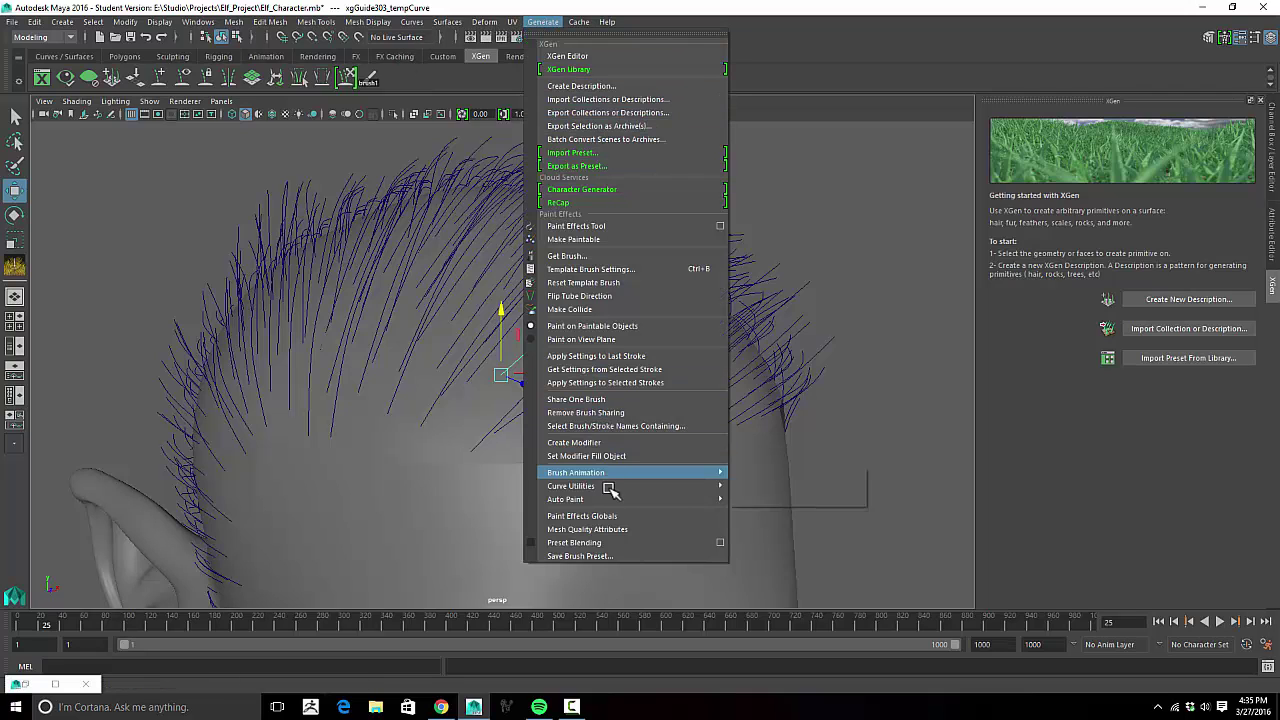
{"action": "mouse_move", "coordinate": [612, 486]}
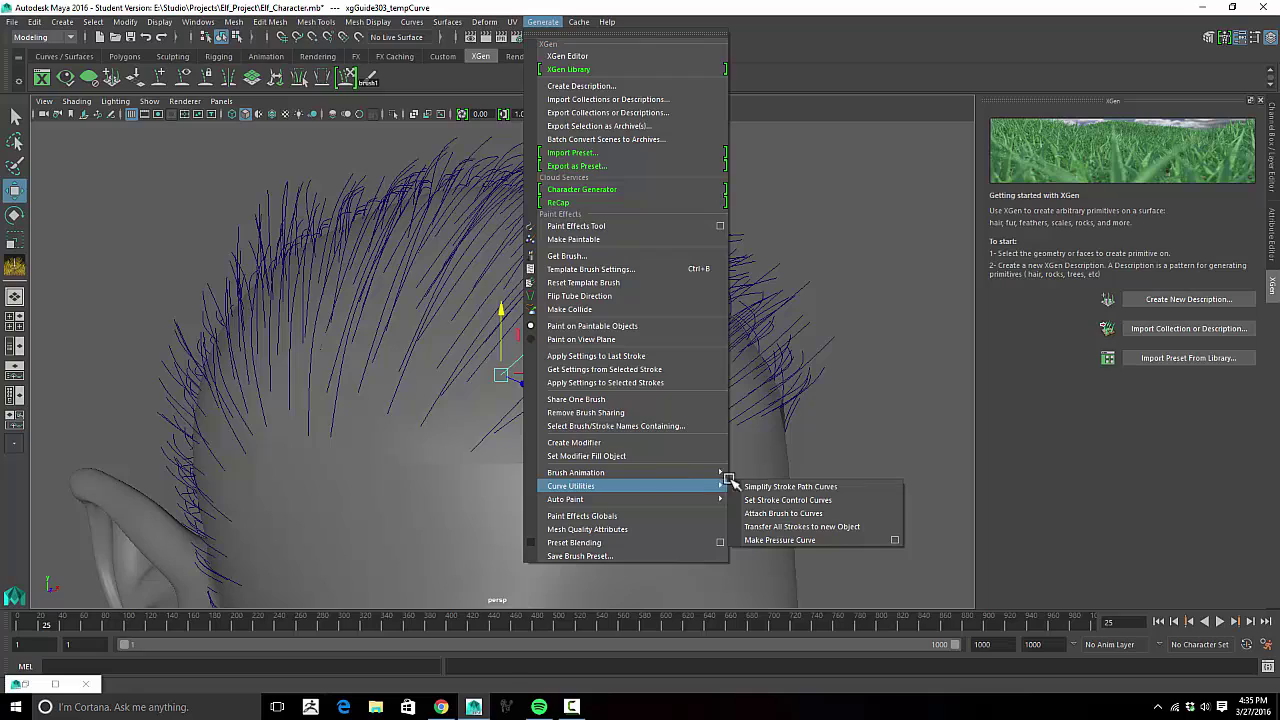
{"action": "left_click", "coordinate": [789, 514]}
{"action": "scroll", "coordinate": [546, 374], "scroll_direction": "up", "scroll_amount": 6}
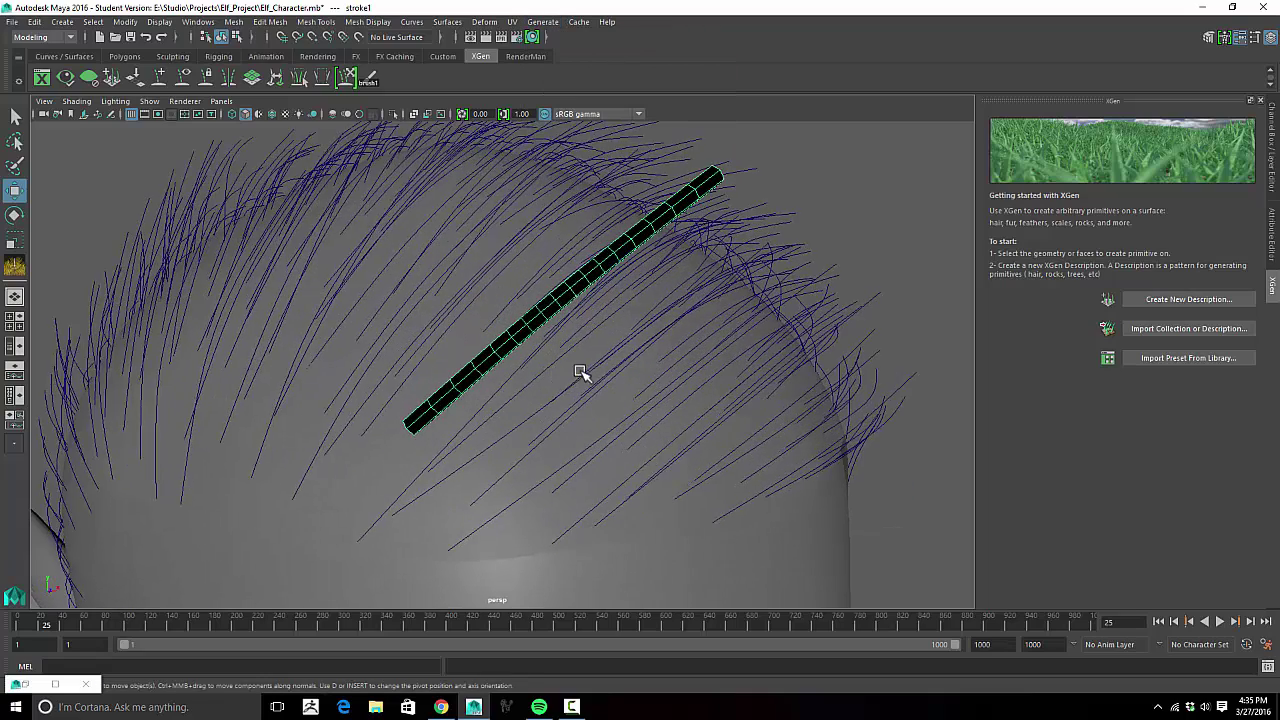
Step: Show the attributes of the new Paint Effects stroke and look through its transform, shape and brush settings
{"action": "scroll", "coordinate": [610, 370], "scroll_direction": "down", "scroll_amount": 4}
{"action": "key", "text": "ctrl+a"}
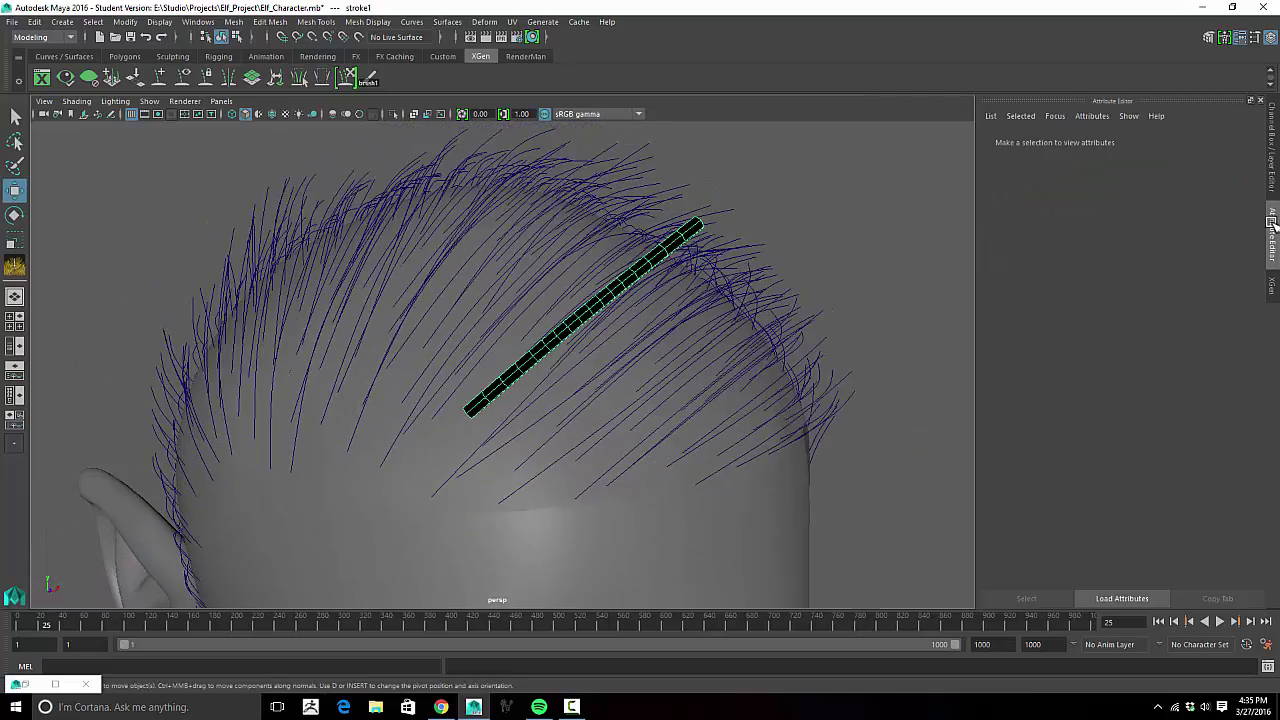
{"action": "mouse_move", "coordinate": [733, 306]}
{"action": "left_mouse_down", "text": "alt"}
{"action": "mouse_move", "coordinate": [651, 294]}
{"action": "mouse_move", "coordinate": [729, 304]}
{"action": "mouse_move", "coordinate": [669, 303]}
{"action": "mouse_move", "coordinate": [633, 331]}
{"action": "left_mouse_up", "text": "alt"}
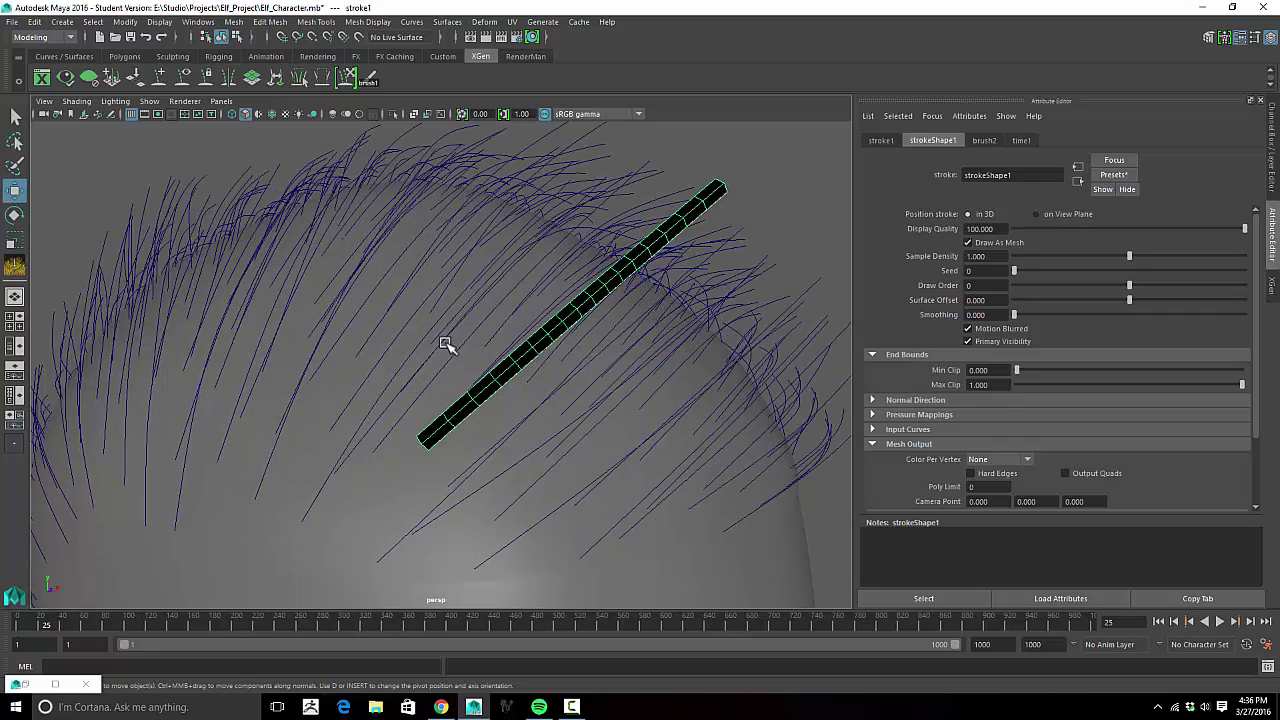
{"action": "mouse_move", "coordinate": [529, 323]}
{"action": "left_mouse_down", "text": "alt"}
{"action": "mouse_move", "coordinate": [553, 347]}
{"action": "mouse_move", "coordinate": [586, 346]}
{"action": "mouse_move", "coordinate": [543, 351]}
{"action": "mouse_move", "coordinate": [567, 352]}
{"action": "left_mouse_up", "text": "alt"}
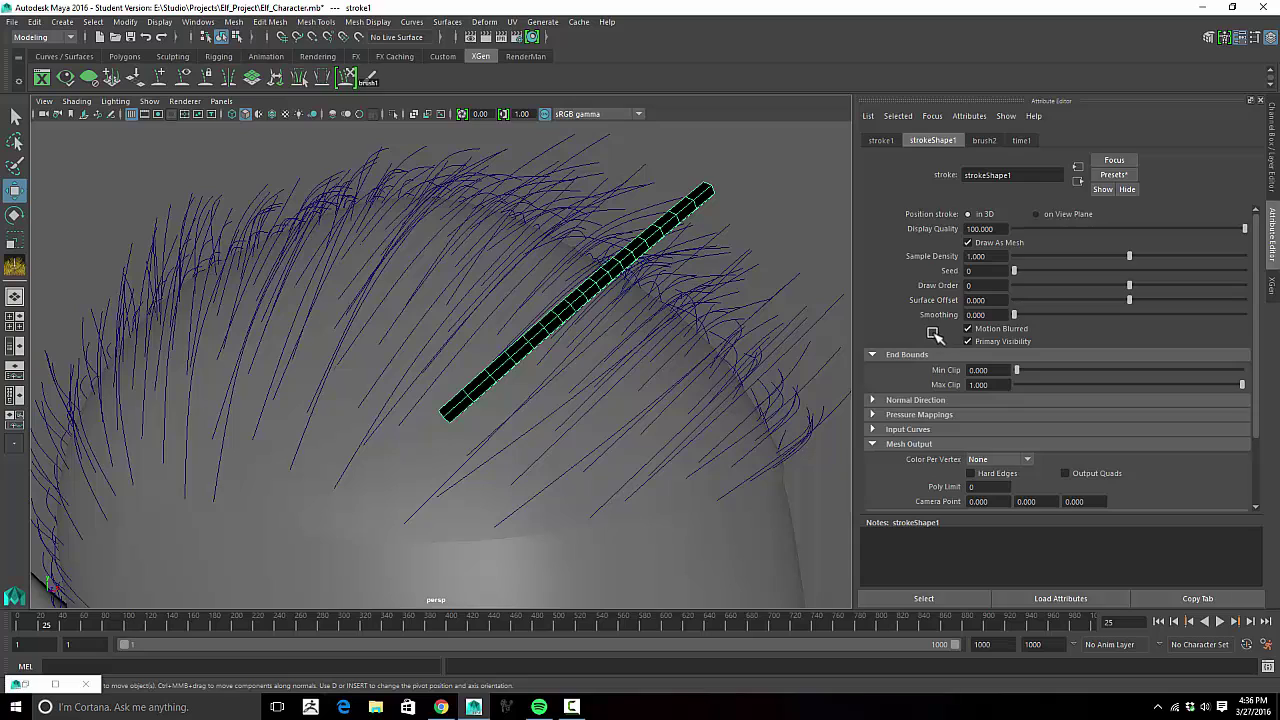
{"action": "scroll", "coordinate": [915, 280], "scroll_direction": "down", "scroll_amount": 3}
{"action": "scroll", "coordinate": [913, 284], "scroll_direction": "up", "scroll_amount": 3}
{"action": "left_click", "coordinate": [881, 140]}
{"action": "left_click", "coordinate": [926, 140]}
{"action": "left_click", "coordinate": [983, 140]}
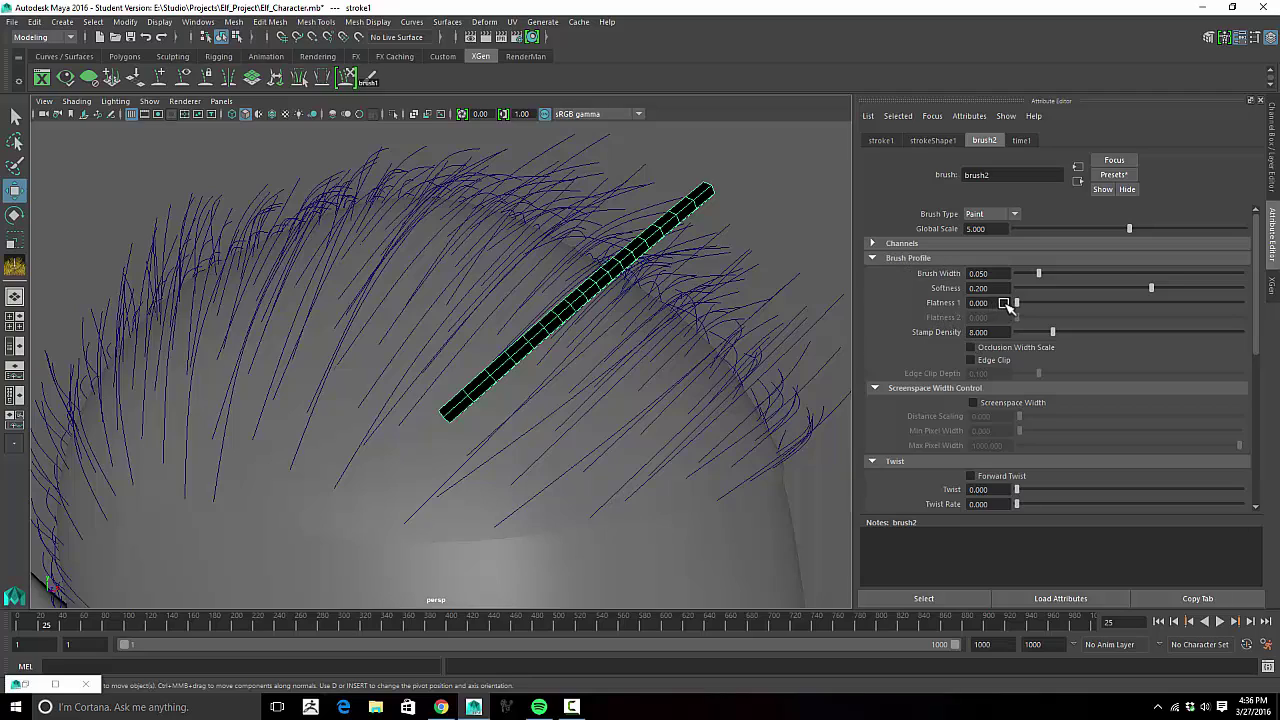
Step: Flatten the stroke with Flatness 1 at 1.0 and widen it with a Brush Width of 0.35
{"action": "mouse_move", "coordinate": [704, 248]}
{"action": "left_mouse_down", "text": "alt"}
{"action": "mouse_move", "coordinate": [657, 266]}
{"action": "mouse_move", "coordinate": [680, 263]}
{"action": "left_mouse_up", "text": "alt"}
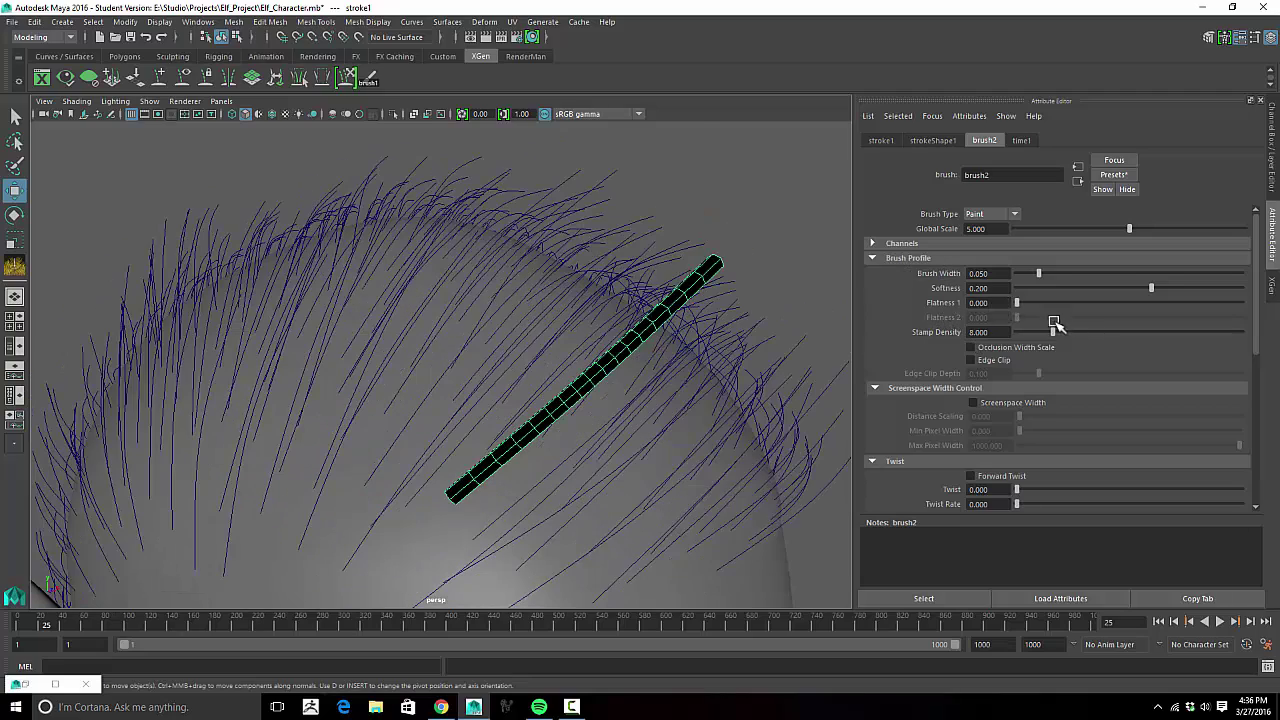
{"action": "left_click_drag", "start_coordinate": [1018, 303], "coordinate": [1274, 306]}
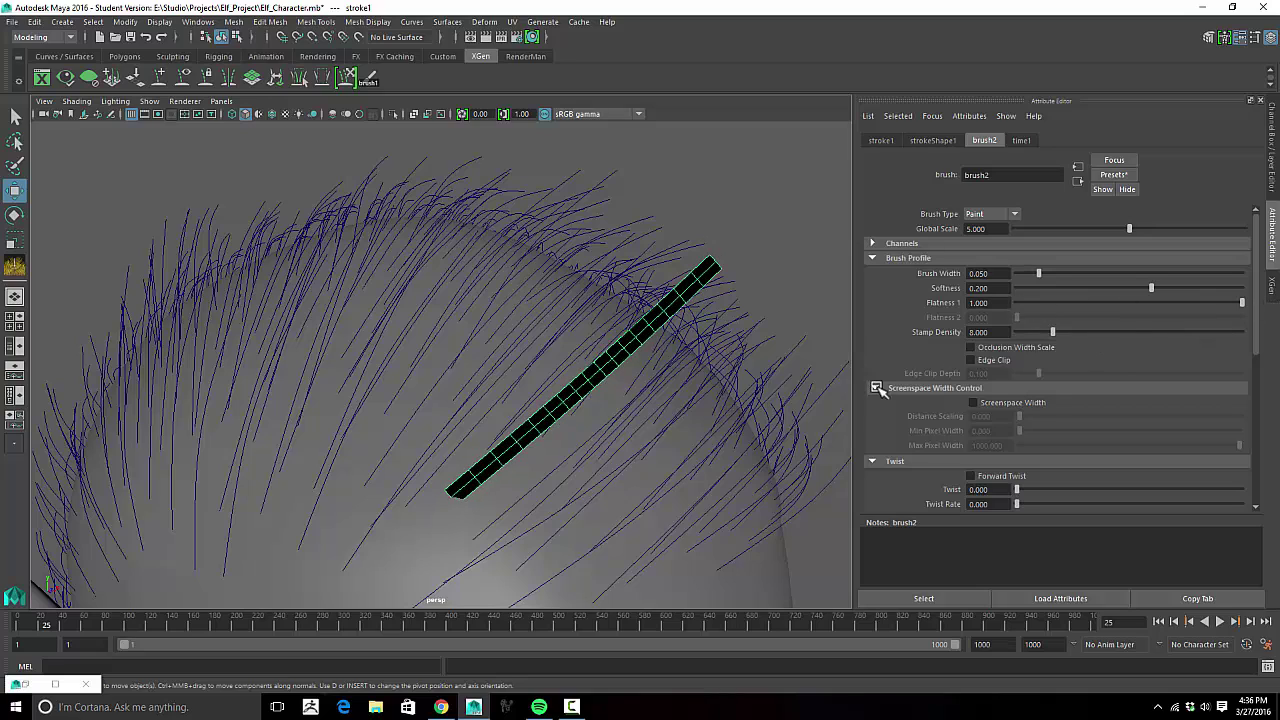
{"action": "left_click_drag", "start_coordinate": [615, 405], "coordinate": [622, 401], "text": "alt"}
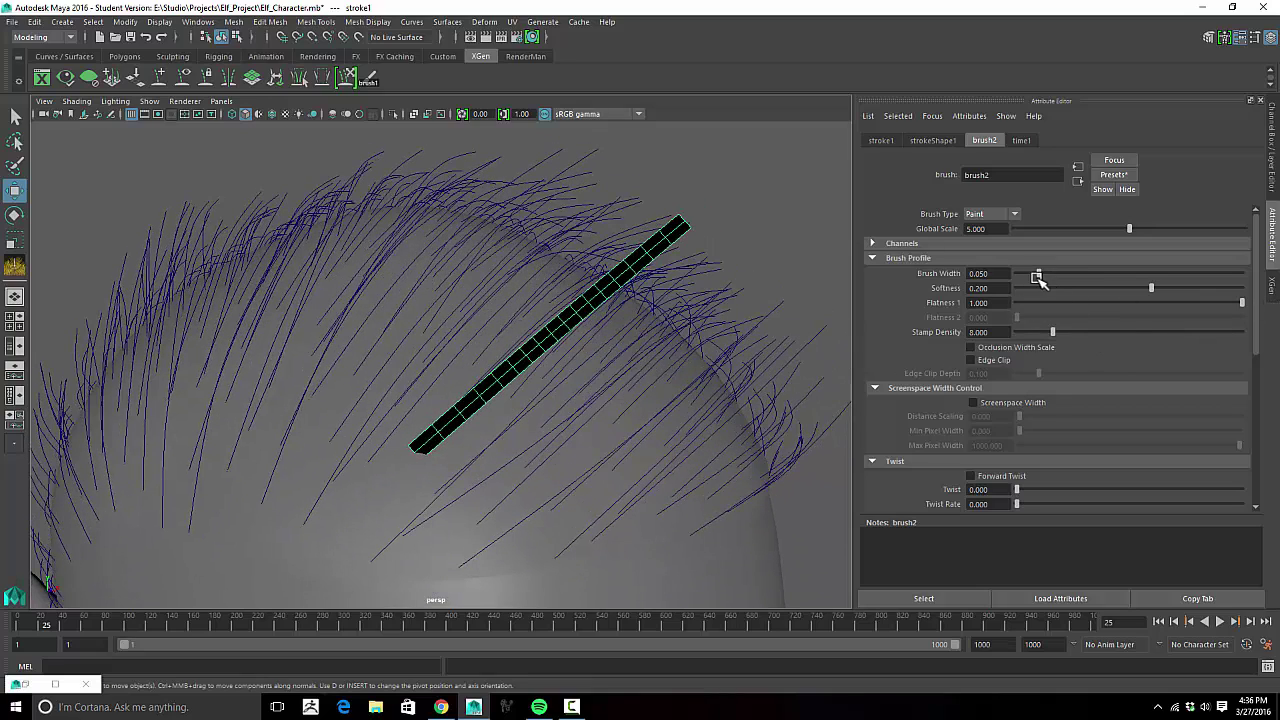
{"action": "mouse_move", "coordinate": [1040, 274]}
{"action": "left_mouse_down"}
{"action": "mouse_move", "coordinate": [1205, 283]}
{"action": "mouse_move", "coordinate": [1176, 288]}
{"action": "left_mouse_up"}
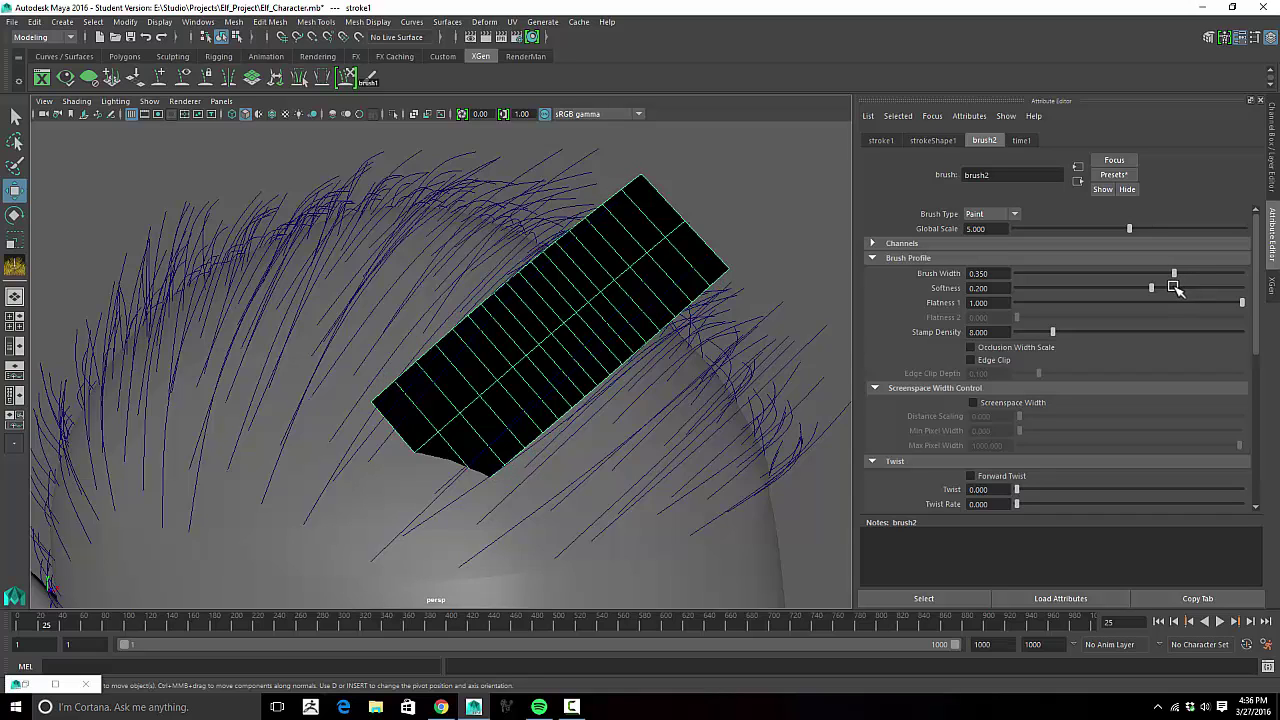
Step: Try out the brush's Twist attribute on the flattened stroke and return it to 0
{"action": "mouse_move", "coordinate": [720, 398]}
{"action": "left_mouse_down", "text": "alt"}
{"action": "mouse_move", "coordinate": [689, 380]}
{"action": "mouse_move", "coordinate": [709, 391]}
{"action": "left_mouse_up", "text": "alt"}
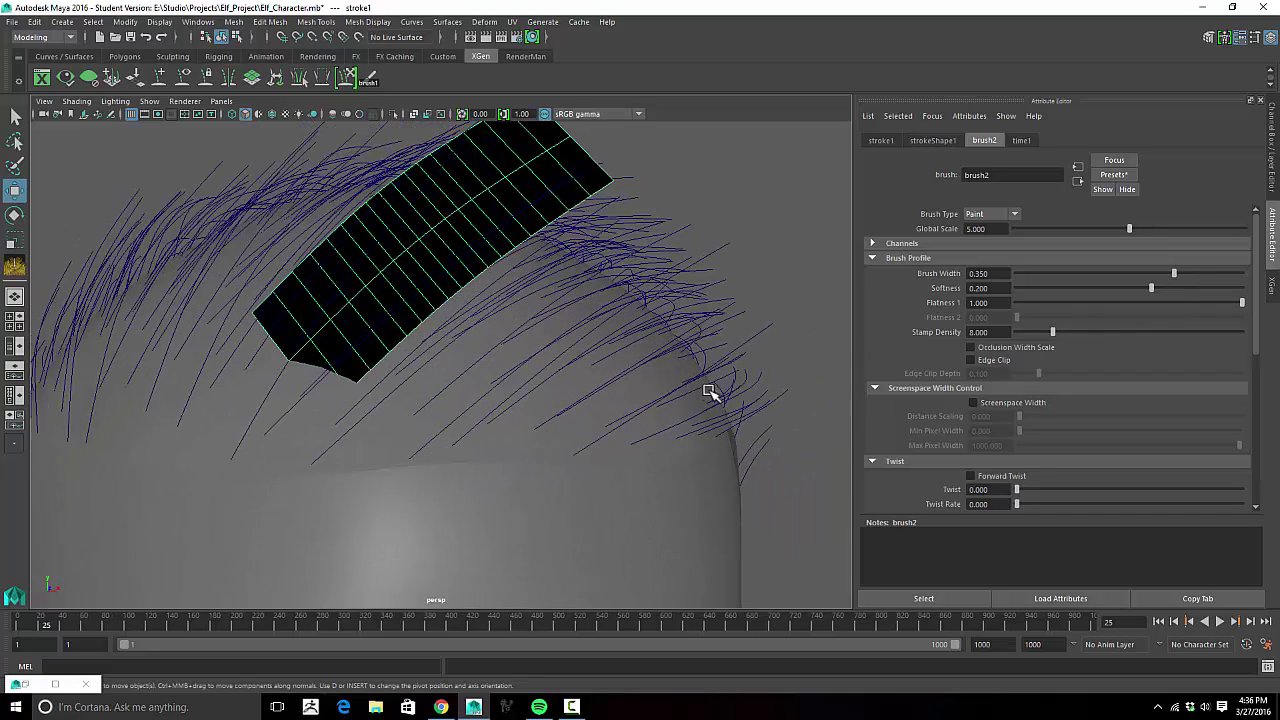
{"action": "scroll", "coordinate": [983, 410], "scroll_direction": "down", "scroll_amount": 1}
{"action": "mouse_move", "coordinate": [1016, 449]}
{"action": "left_mouse_down"}
{"action": "mouse_move", "coordinate": [1060, 449]}
{"action": "mouse_move", "coordinate": [1023, 451]}
{"action": "left_mouse_up"}
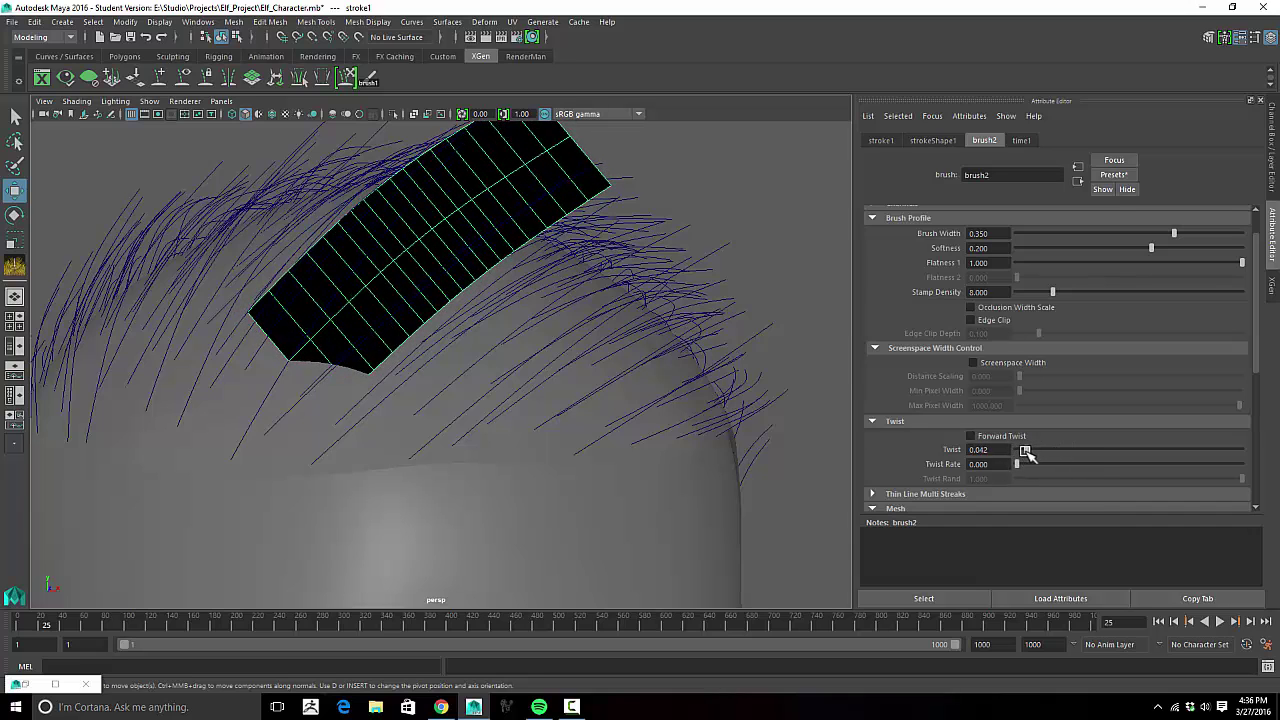
{"action": "mouse_move", "coordinate": [479, 345]}
{"action": "left_mouse_down", "text": "alt"}
{"action": "mouse_move", "coordinate": [585, 347]}
{"action": "mouse_move", "coordinate": [357, 354]}
{"action": "mouse_move", "coordinate": [455, 368]}
{"action": "left_mouse_up", "text": "alt"}
{"action": "key", "text": "f"}
{"action": "mouse_move", "coordinate": [1030, 452]}
{"action": "left_mouse_down"}
{"action": "mouse_move", "coordinate": [1086, 450]}
{"action": "mouse_move", "coordinate": [1003, 453]}
{"action": "left_mouse_up"}
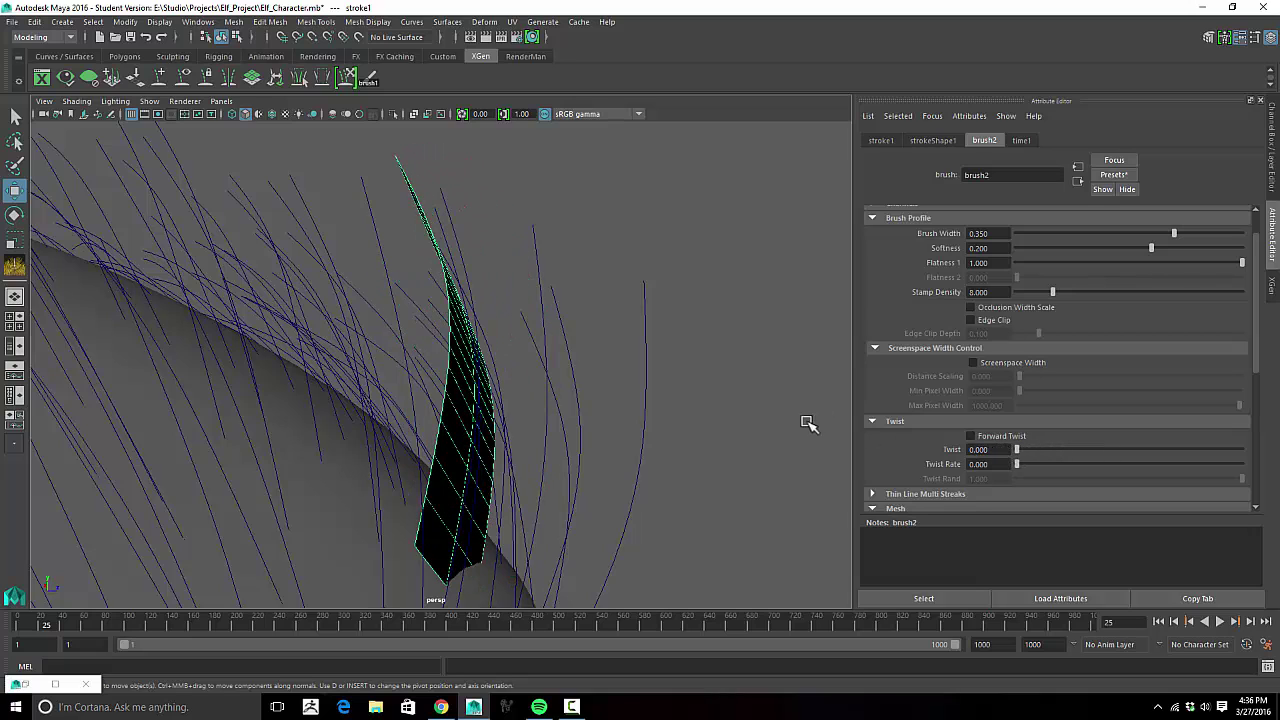
Step: Try a Twist Rate of about 1.65 on the stroke, check it from both sides of the head, and reset it to 0
{"action": "mouse_move", "coordinate": [808, 424]}
{"action": "left_mouse_down", "text": "alt"}
{"action": "mouse_move", "coordinate": [691, 414]}
{"action": "mouse_move", "coordinate": [766, 349]}
{"action": "left_mouse_up", "text": "alt"}
{"action": "scroll", "coordinate": [1023, 397], "scroll_direction": "down", "scroll_amount": 2}
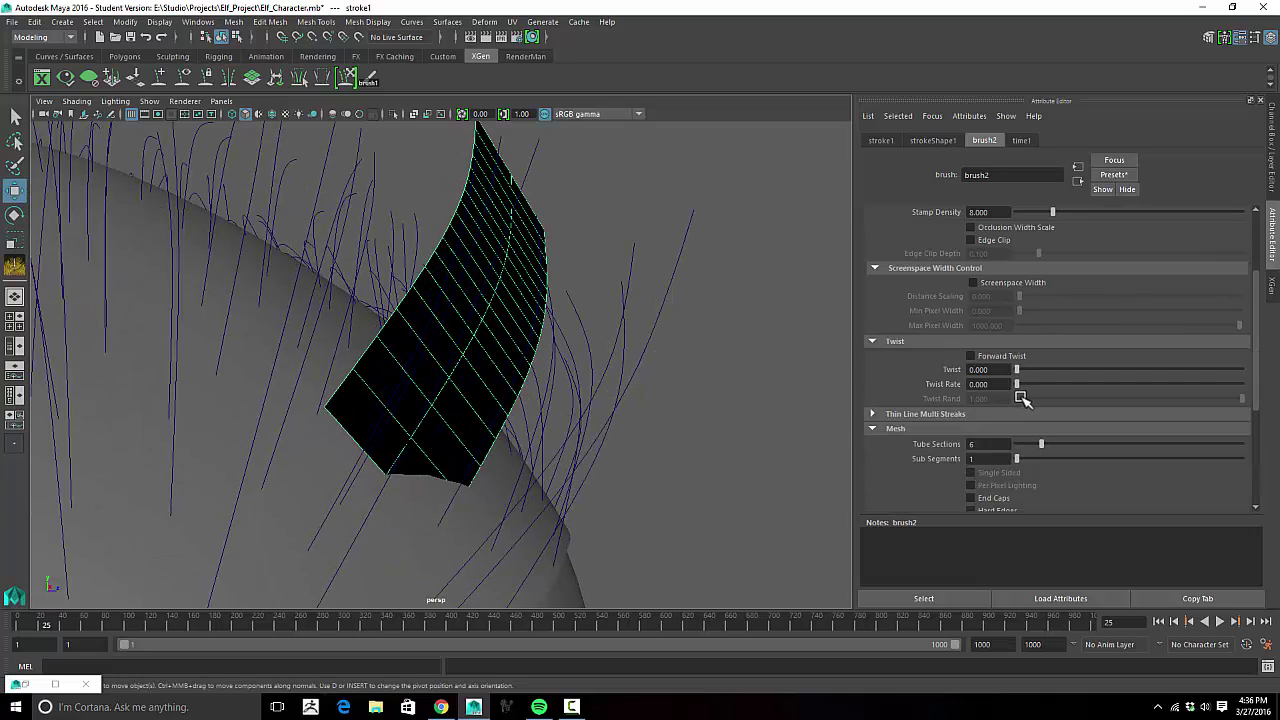
{"action": "scroll", "coordinate": [1023, 399], "scroll_direction": "down", "scroll_amount": 2}
{"action": "scroll", "coordinate": [1023, 399], "scroll_direction": "up", "scroll_amount": 2}
{"action": "mouse_move", "coordinate": [1016, 385]}
{"action": "left_mouse_down"}
{"action": "mouse_move", "coordinate": [1076, 386]}
{"action": "mouse_move", "coordinate": [1033, 369]}
{"action": "mouse_move", "coordinate": [1013, 370]}
{"action": "mouse_move", "coordinate": [1092, 386]}
{"action": "left_mouse_up"}
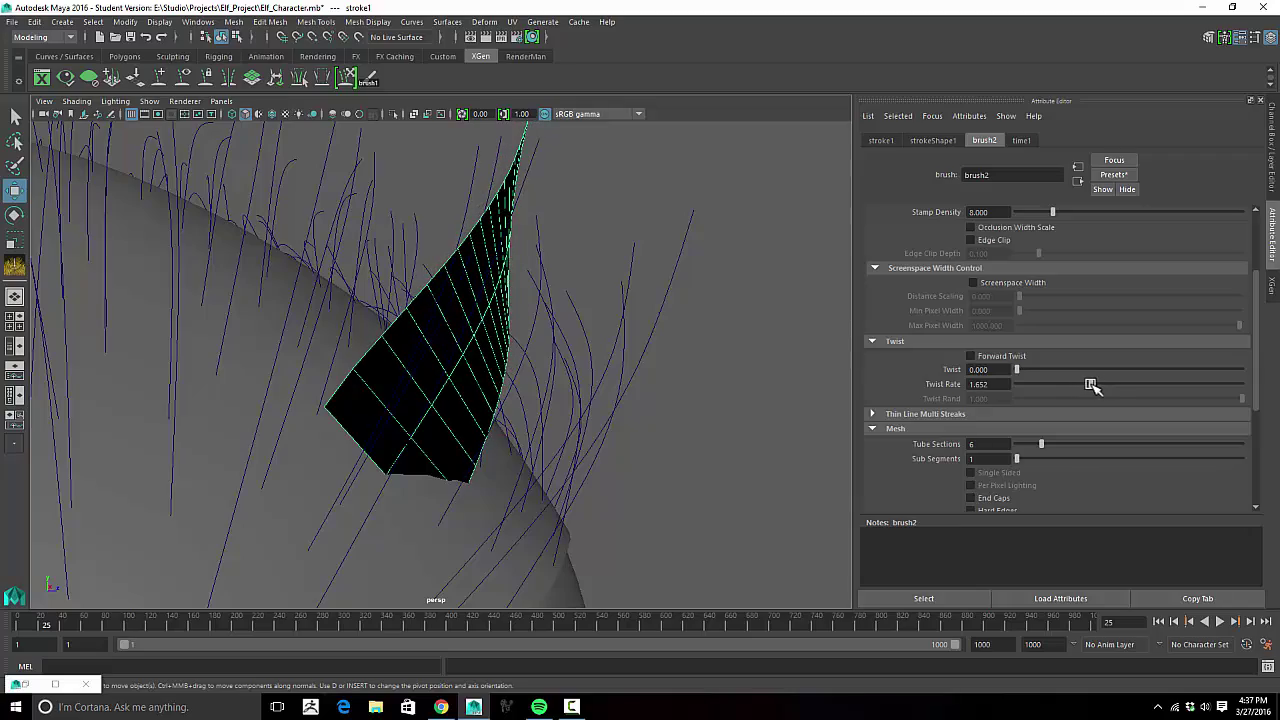
{"action": "left_click_drag", "start_coordinate": [625, 413], "coordinate": [657, 417], "text": "alt"}
{"action": "right_click_drag", "start_coordinate": [657, 417], "coordinate": [505, 414], "text": "alt"}
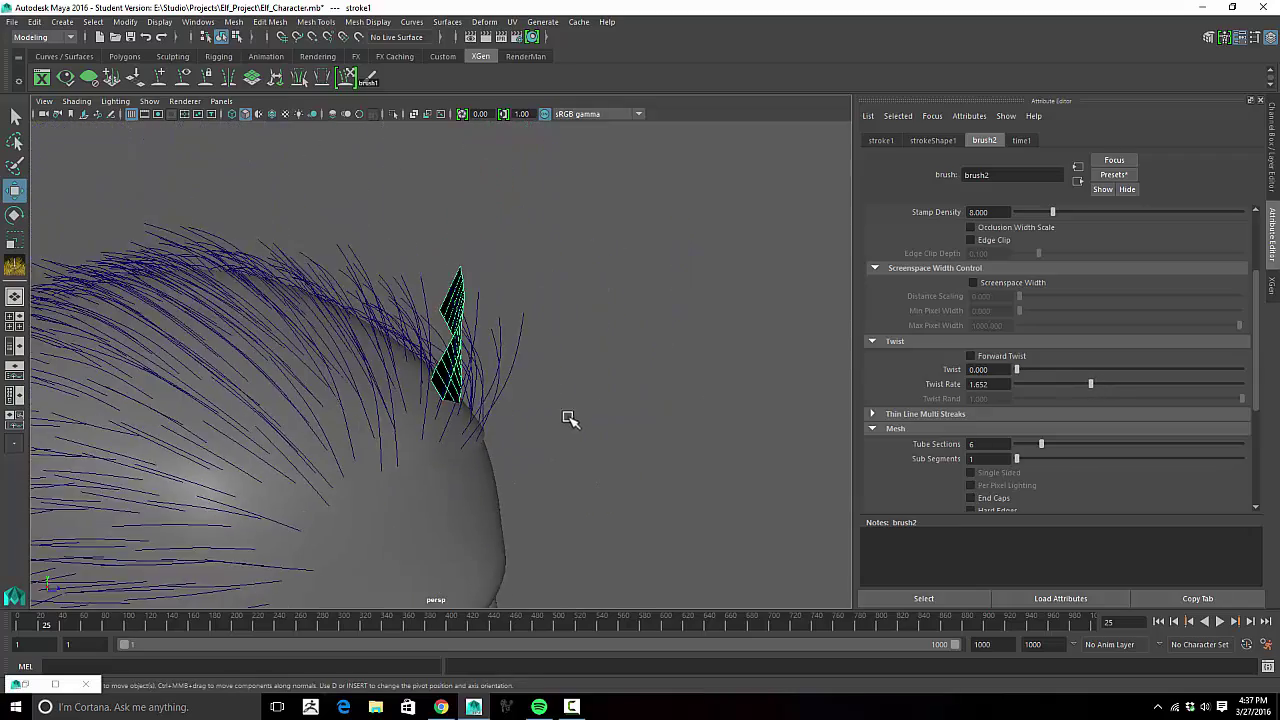
{"action": "middle_click_drag", "start_coordinate": [569, 417], "coordinate": [643, 380], "text": "alt"}
{"action": "mouse_move", "coordinate": [643, 380]}
{"action": "left_mouse_down", "text": "alt"}
{"action": "mouse_move", "coordinate": [651, 397]}
{"action": "mouse_move", "coordinate": [396, 370]}
{"action": "mouse_move", "coordinate": [311, 380]}
{"action": "mouse_move", "coordinate": [500, 380]}
{"action": "left_mouse_up", "text": "alt"}
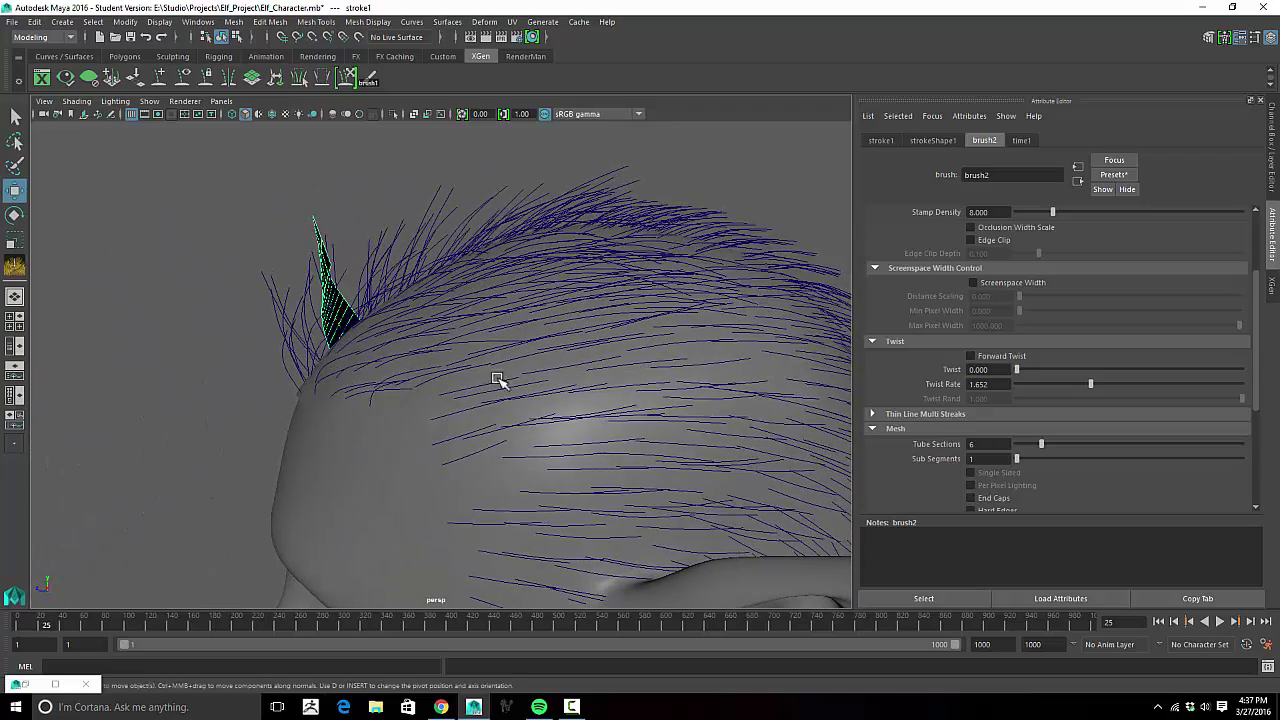
{"action": "left_click_drag", "start_coordinate": [1093, 386], "coordinate": [958, 390]}
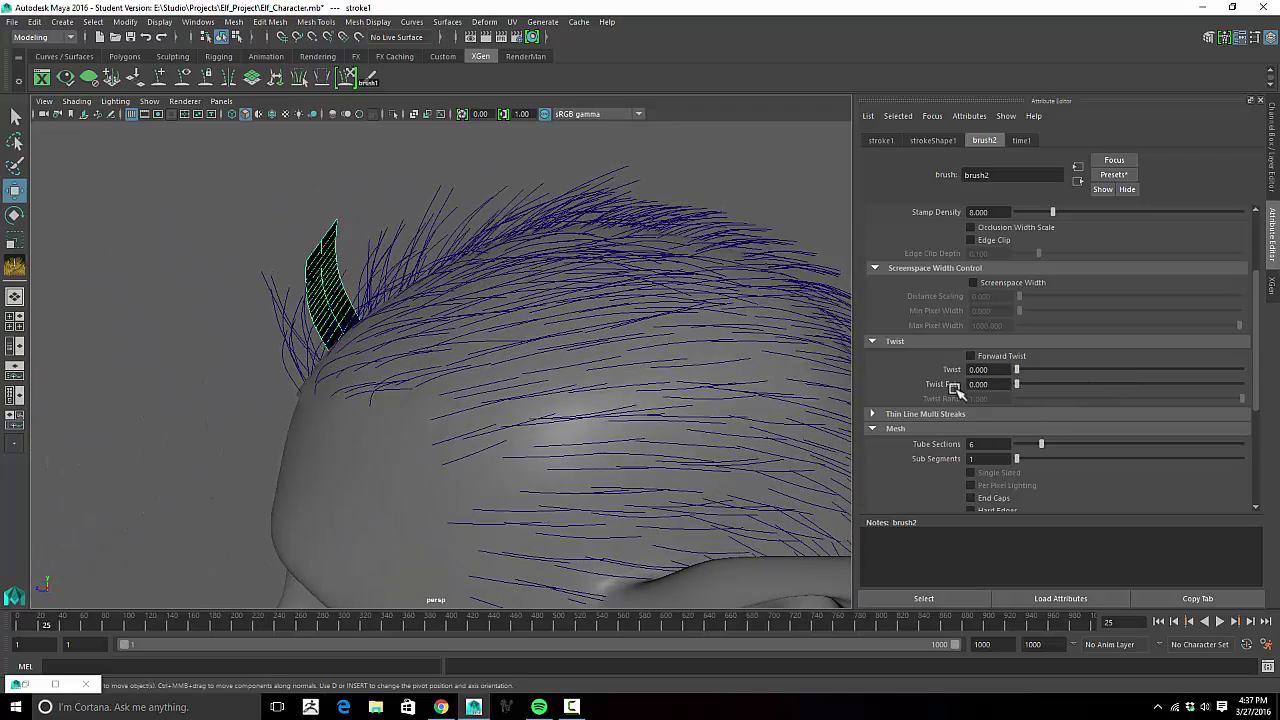
Step: Set the brush's Twist Rate to 1.5 and check how the strip lies against the head
{"action": "mouse_move", "coordinate": [383, 303]}
{"action": "left_mouse_down", "text": "alt"}
{"action": "mouse_move", "coordinate": [430, 293]}
{"action": "mouse_move", "coordinate": [440, 255]}
{"action": "left_mouse_up", "text": "alt"}
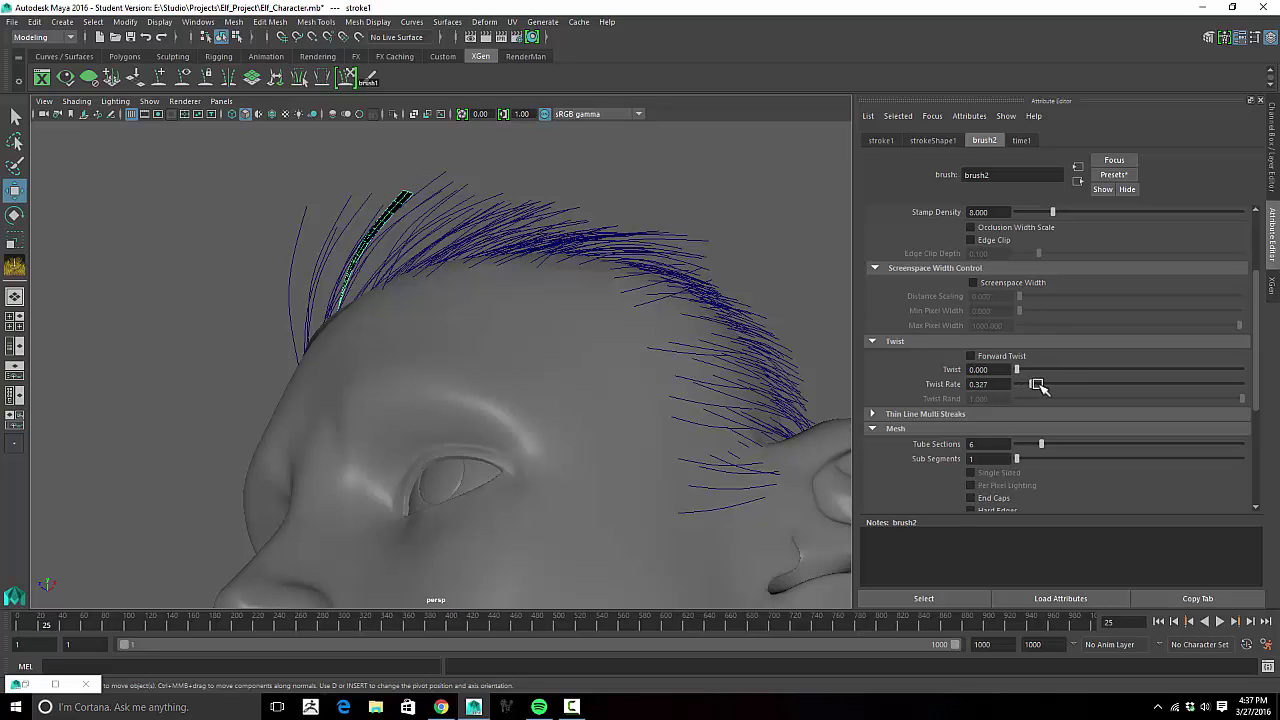
{"action": "left_click_drag", "start_coordinate": [1038, 386], "coordinate": [1087, 388]}
{"action": "left_click", "coordinate": [1004, 385]}
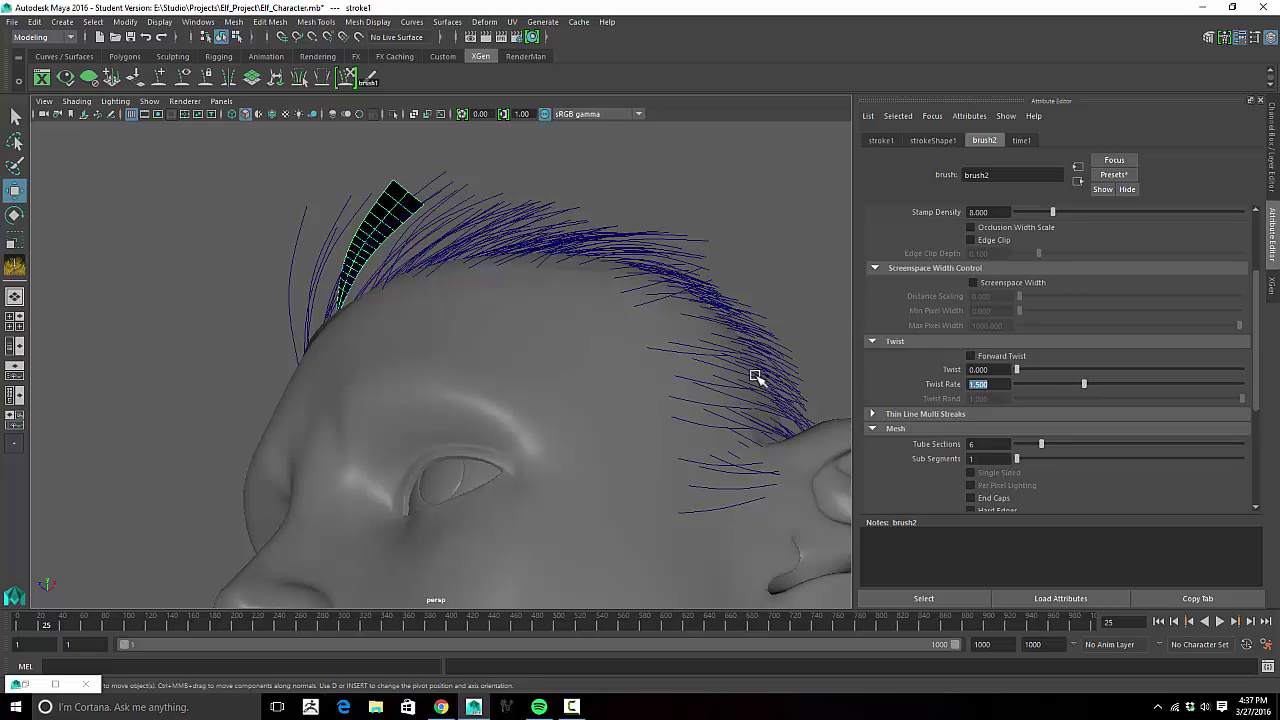
{"action": "mouse_move", "coordinate": [585, 355]}
{"action": "left_mouse_down", "text": "alt"}
{"action": "mouse_move", "coordinate": [651, 394]}
{"action": "mouse_move", "coordinate": [634, 409]}
{"action": "mouse_move", "coordinate": [649, 420]}
{"action": "mouse_move", "coordinate": [626, 435]}
{"action": "mouse_move", "coordinate": [640, 486]}
{"action": "mouse_move", "coordinate": [617, 413]}
{"action": "mouse_move", "coordinate": [600, 420]}
{"action": "mouse_move", "coordinate": [609, 406]}
{"action": "mouse_move", "coordinate": [689, 389]}
{"action": "mouse_move", "coordinate": [756, 419]}
{"action": "left_mouse_up", "text": "alt"}
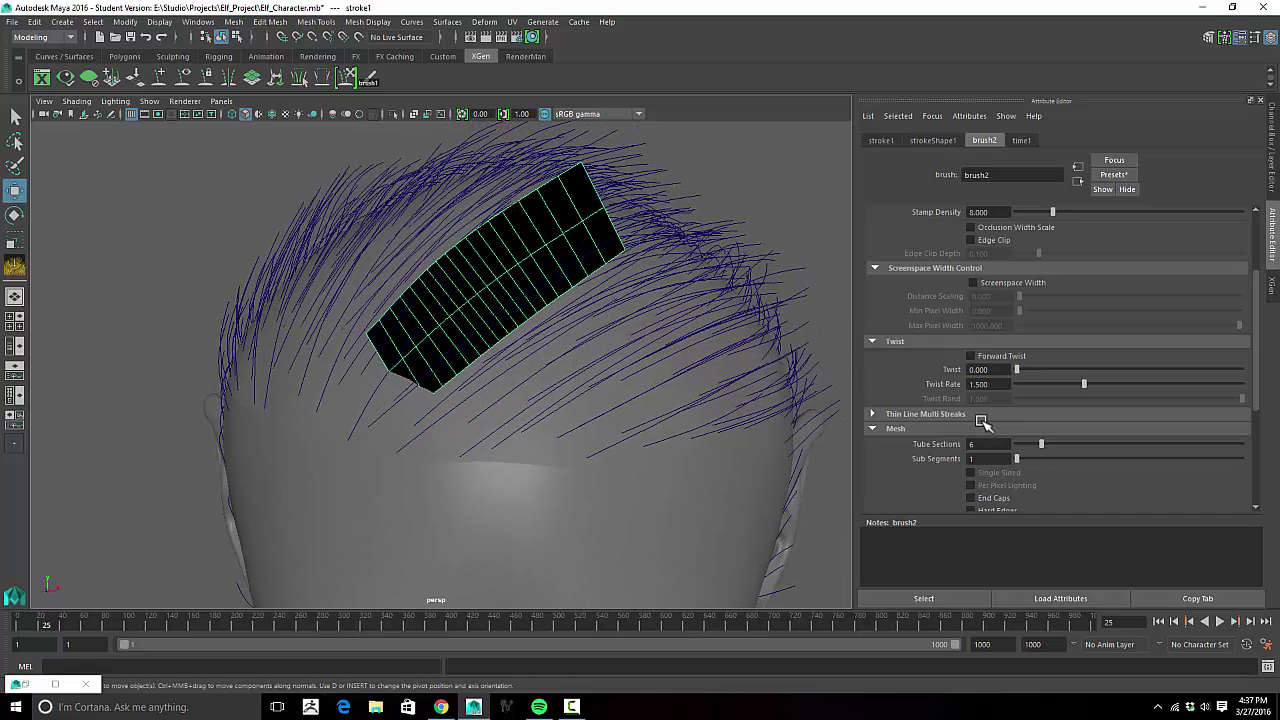
Step: Set the stroke's Brush Width to 0.4 and recheck the brush profile and twist values
{"action": "scroll", "coordinate": [1162, 306], "scroll_direction": "up", "scroll_amount": 3}
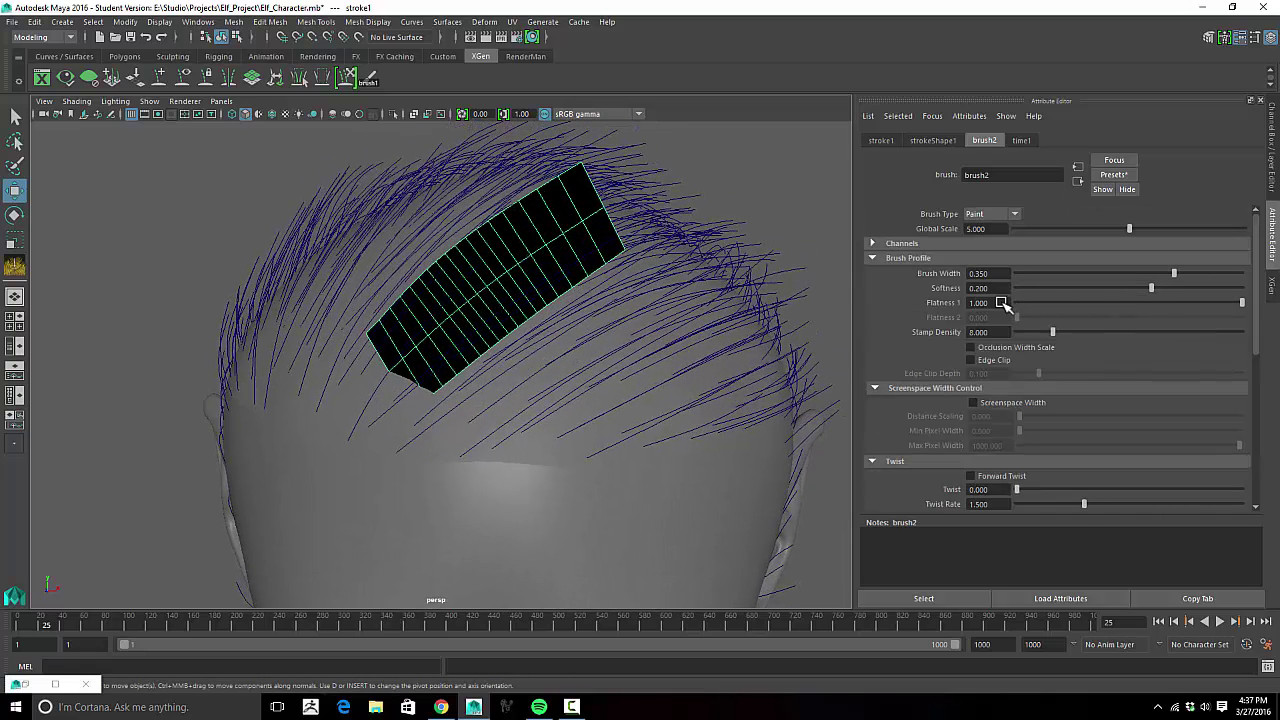
{"action": "left_click_drag", "start_coordinate": [996, 274], "coordinate": [879, 278]}
{"action": "type", "text": ".4"}
{"action": "key", "text": "Return"}
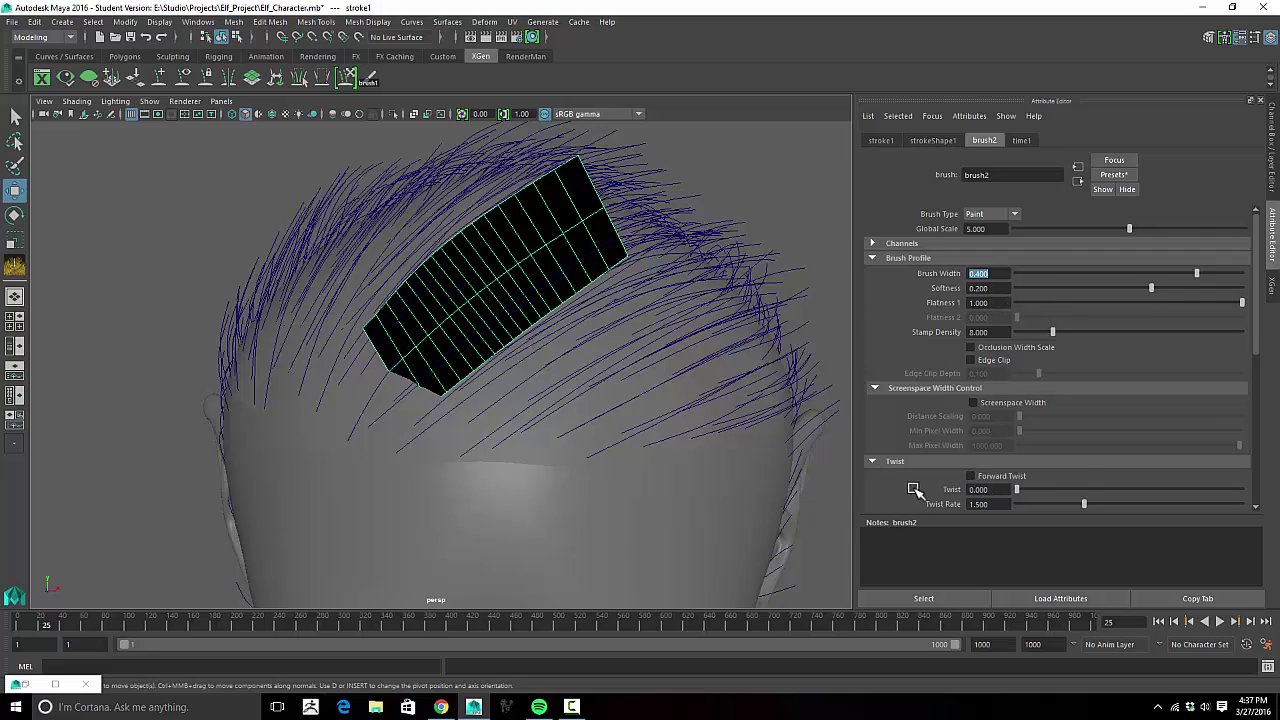
{"action": "scroll", "coordinate": [913, 489], "scroll_direction": "down", "scroll_amount": 1}
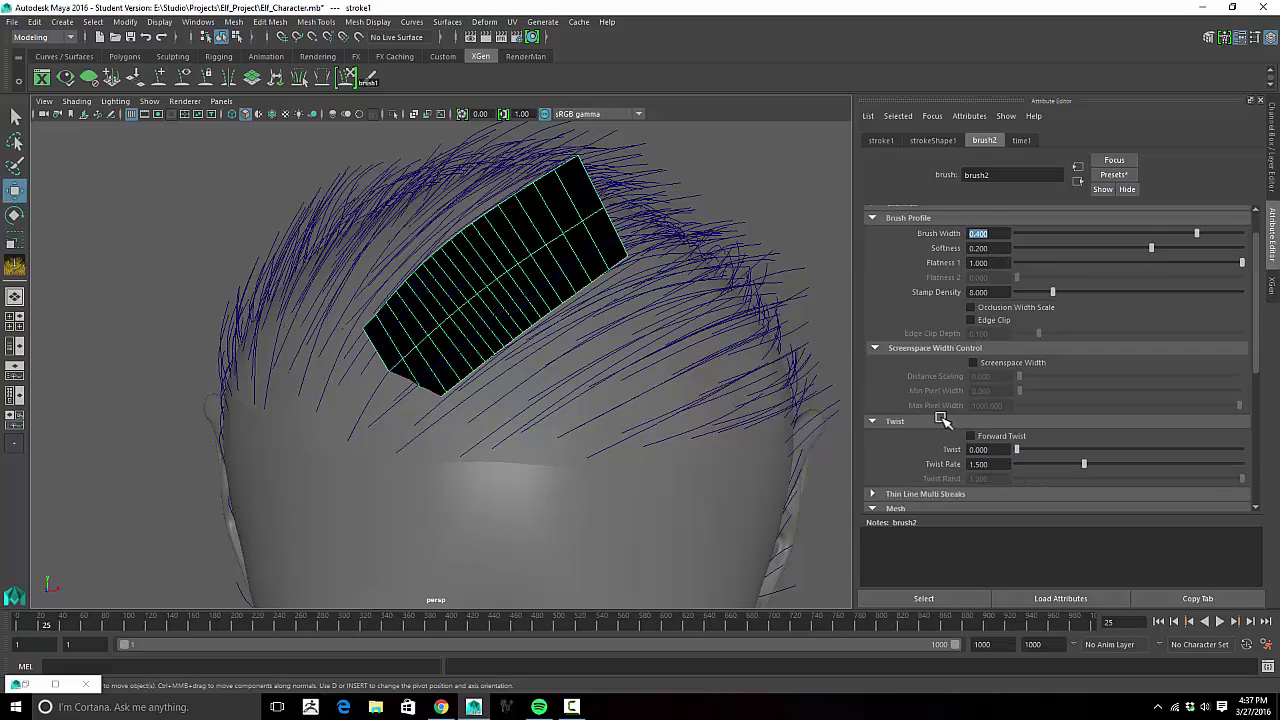
{"action": "scroll", "coordinate": [940, 418], "scroll_direction": "up", "scroll_amount": 1}
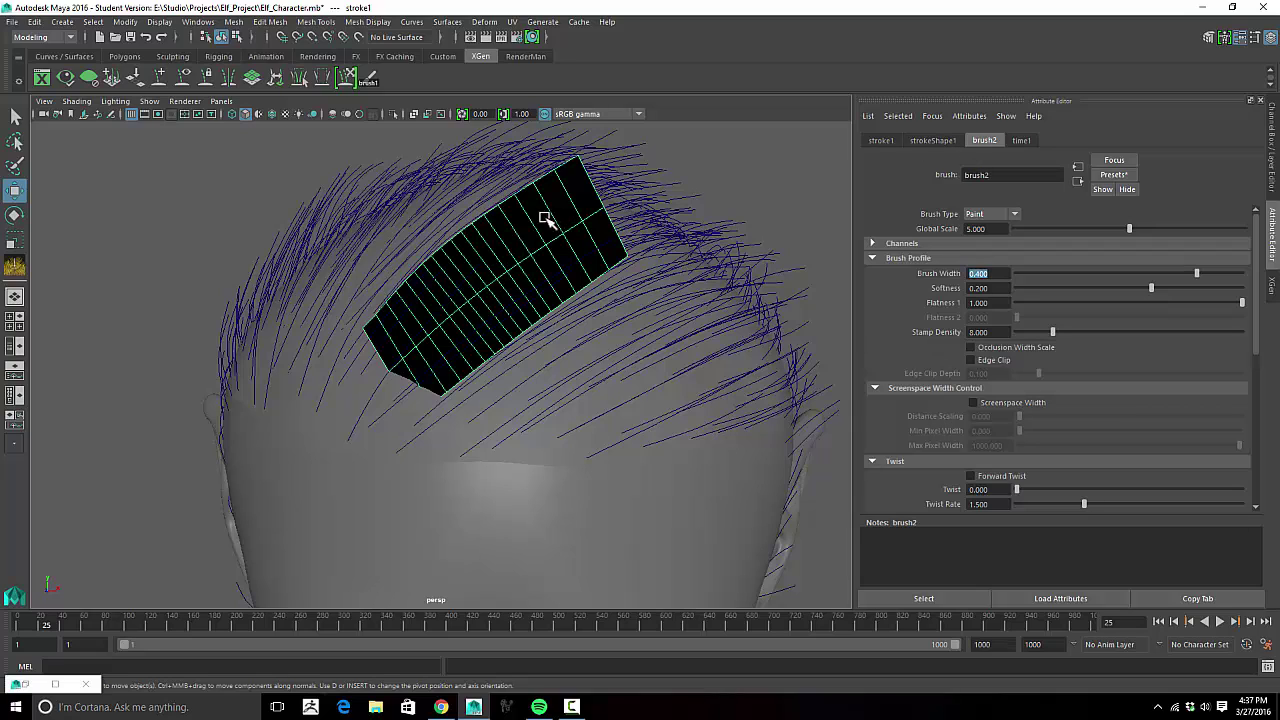
Step: Reduce the stroke's segments by setting the Sample Density on its shape to 0.3
{"action": "left_click", "coordinate": [930, 141]}
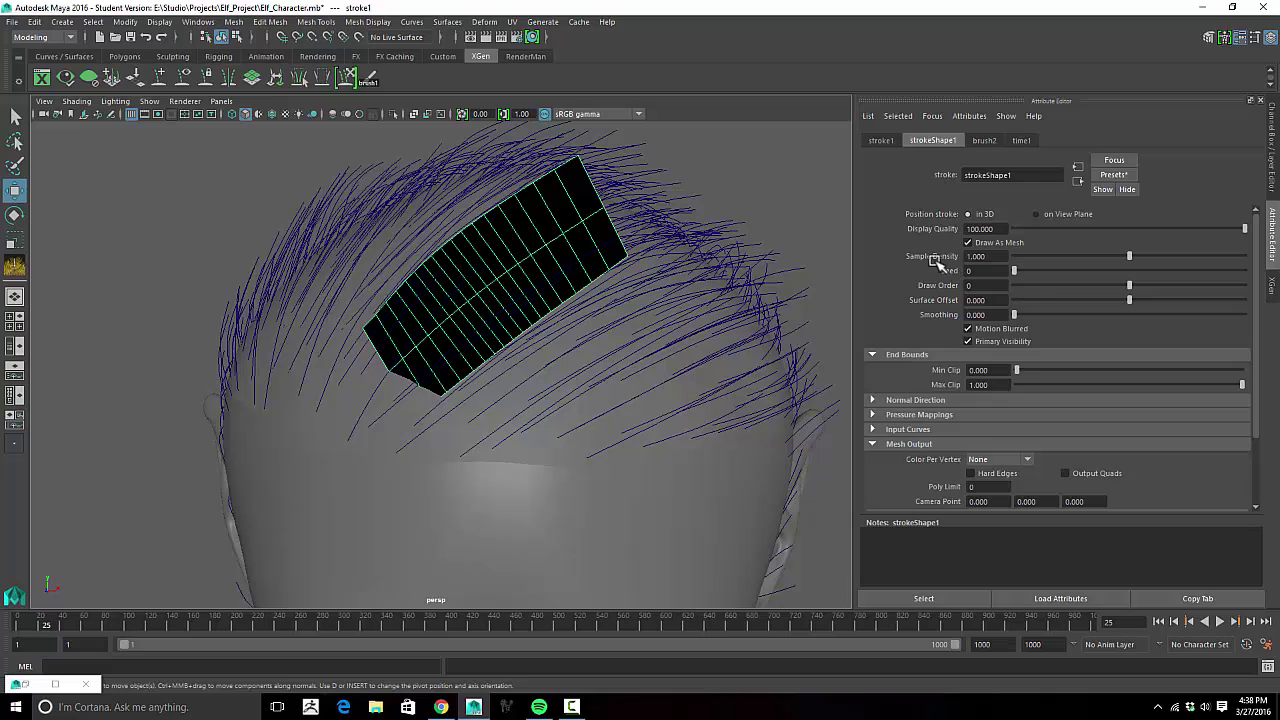
{"action": "left_click_drag", "start_coordinate": [1127, 255], "coordinate": [1048, 262]}
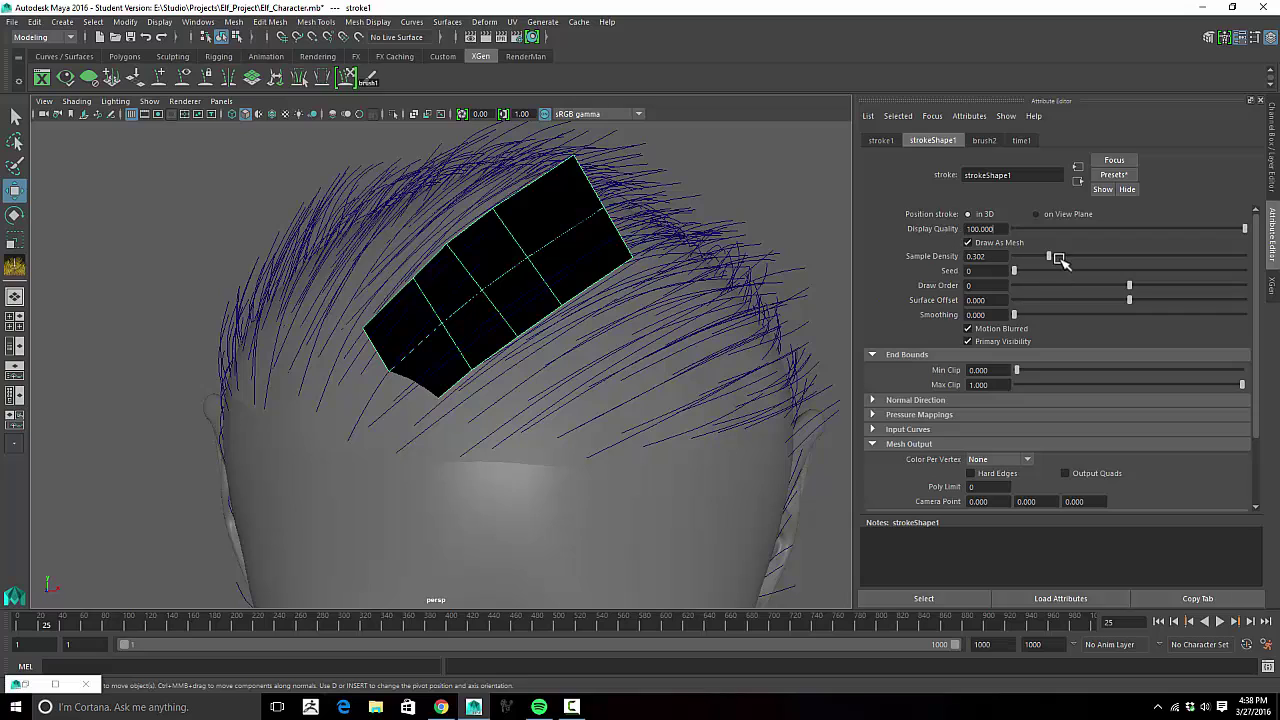
{"action": "mouse_move", "coordinate": [1050, 258]}
{"action": "left_mouse_down"}
{"action": "mouse_move", "coordinate": [1036, 256]}
{"action": "mouse_move", "coordinate": [1049, 258]}
{"action": "left_mouse_up"}
{"action": "double_click", "coordinate": [976, 257]}
{"action": "type", "text": "0.4"}
{"action": "key", "text": "Return"}
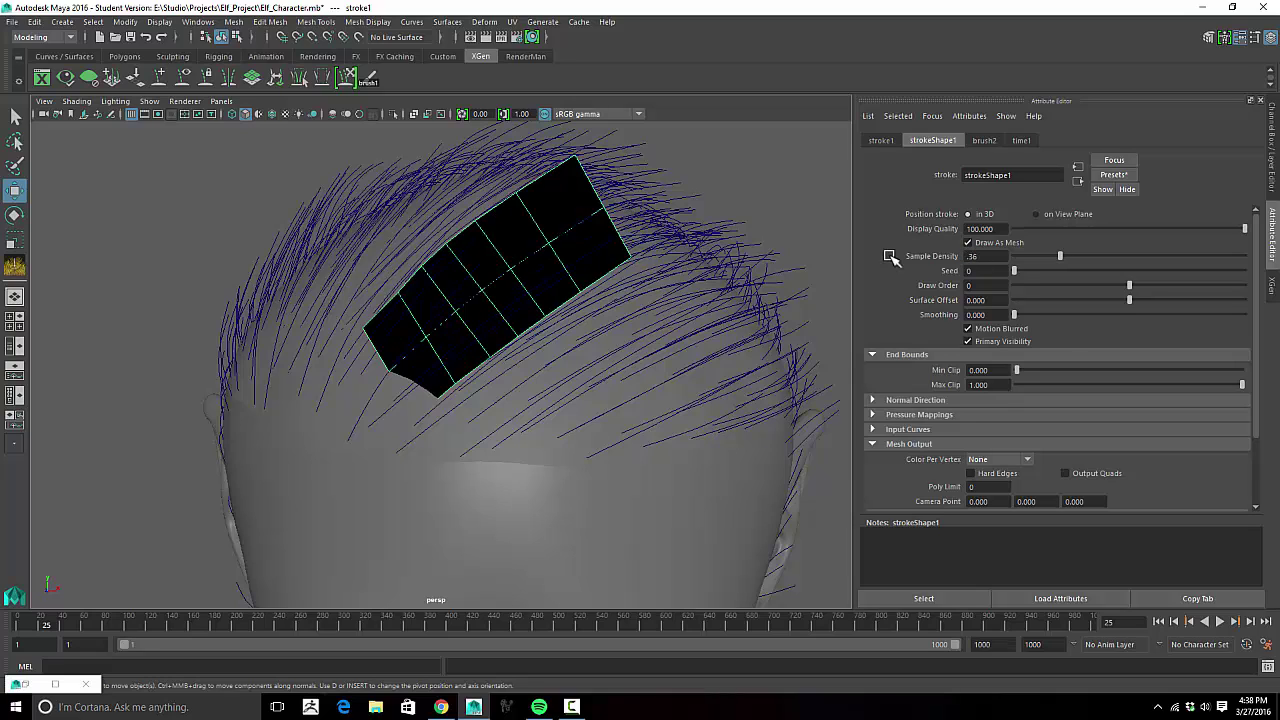
{"action": "key", "text": "Return"}
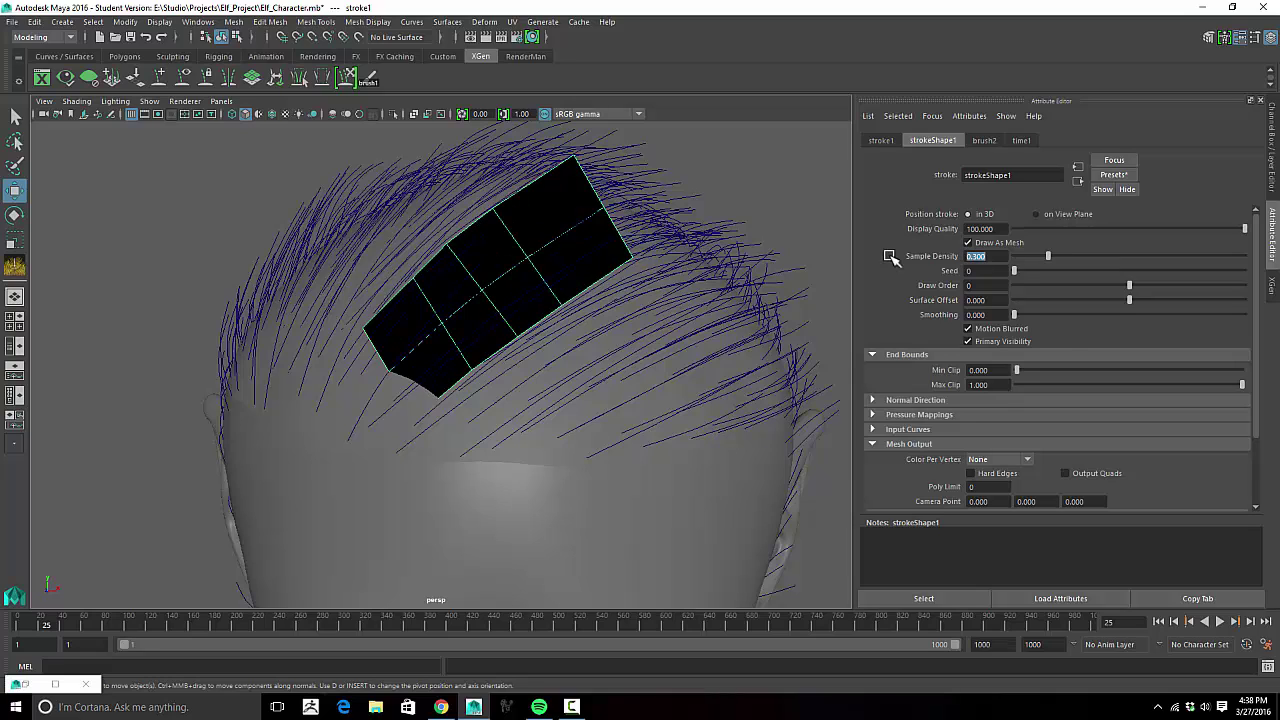
Step: Select stroke1 in the Outliner, check its brush settings once more, and delete the test stroke
{"action": "mouse_move", "coordinate": [686, 234]}
{"action": "left_mouse_down", "text": "alt"}
{"action": "mouse_move", "coordinate": [714, 217]}
{"action": "mouse_move", "coordinate": [685, 252]}
{"action": "mouse_move", "coordinate": [746, 271]}
{"action": "mouse_move", "coordinate": [549, 297]}
{"action": "mouse_move", "coordinate": [563, 338]}
{"action": "mouse_move", "coordinate": [529, 371]}
{"action": "mouse_move", "coordinate": [766, 289]}
{"action": "mouse_move", "coordinate": [708, 293]}
{"action": "mouse_move", "coordinate": [760, 290]}
{"action": "left_mouse_up", "text": "alt"}
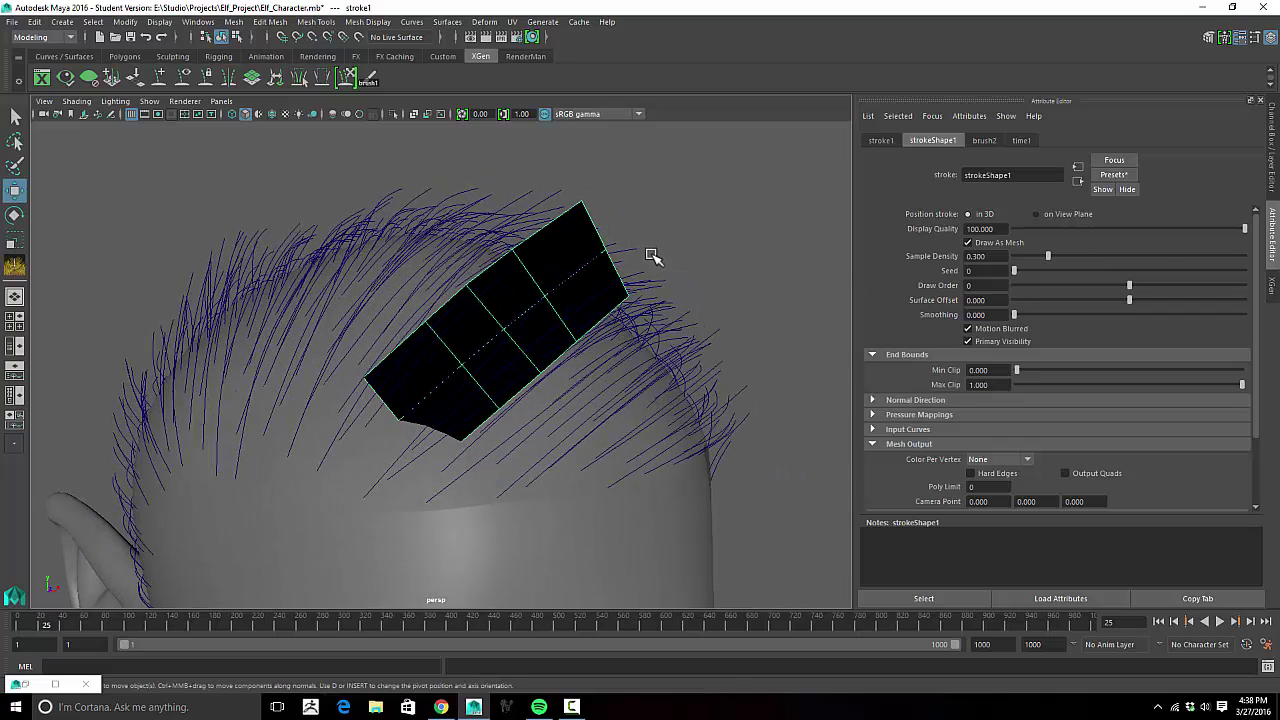
{"action": "left_click", "coordinate": [15, 684]}
{"action": "left_click", "coordinate": [130, 312]}
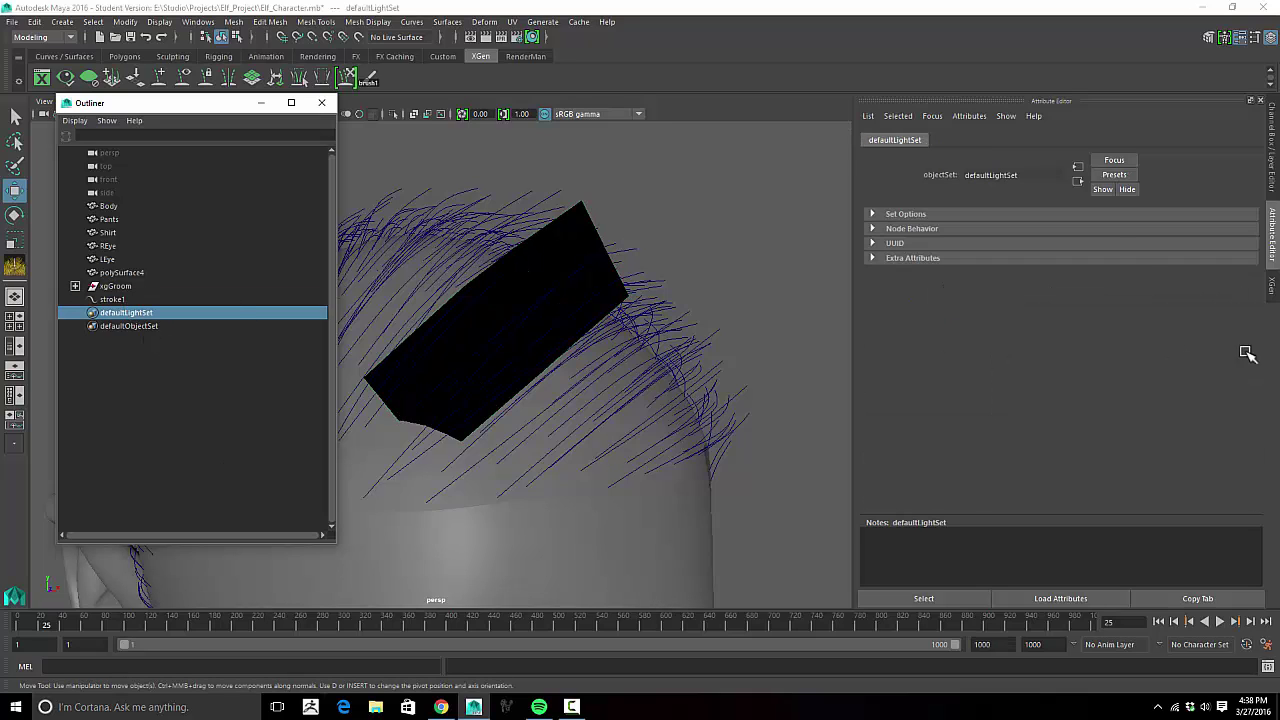
{"action": "left_click", "coordinate": [113, 299]}
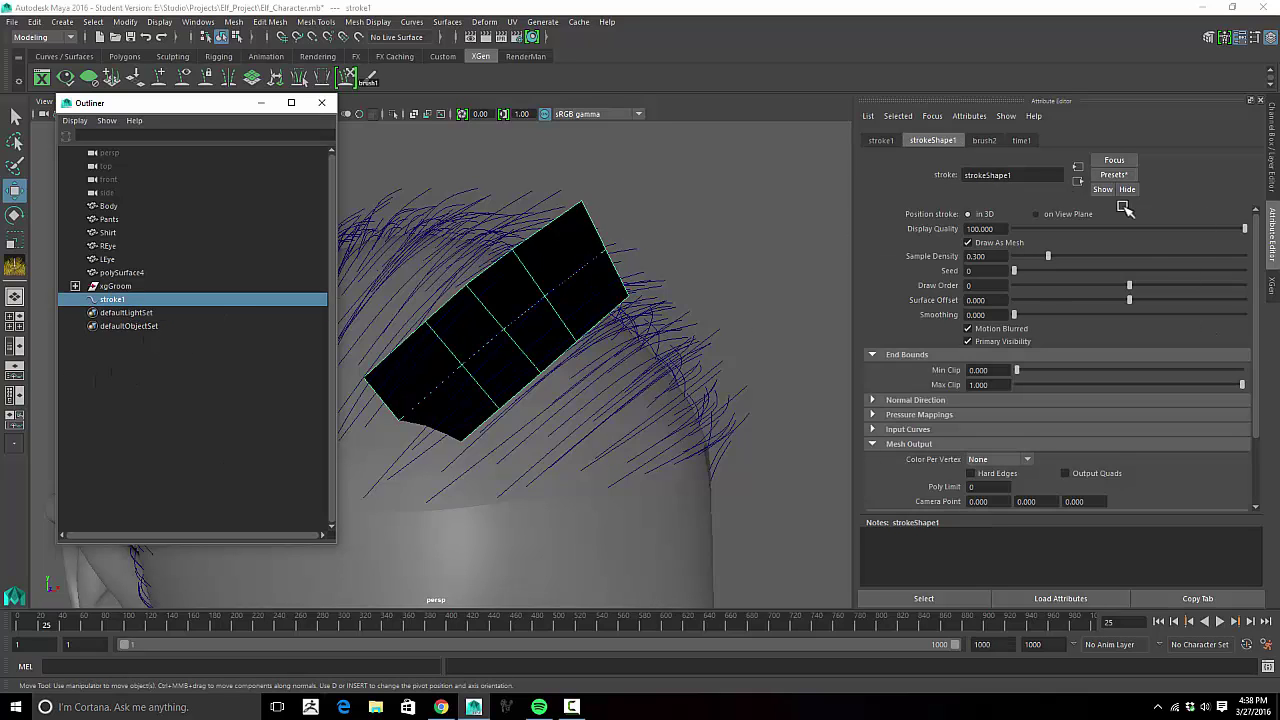
{"action": "left_click", "coordinate": [985, 140]}
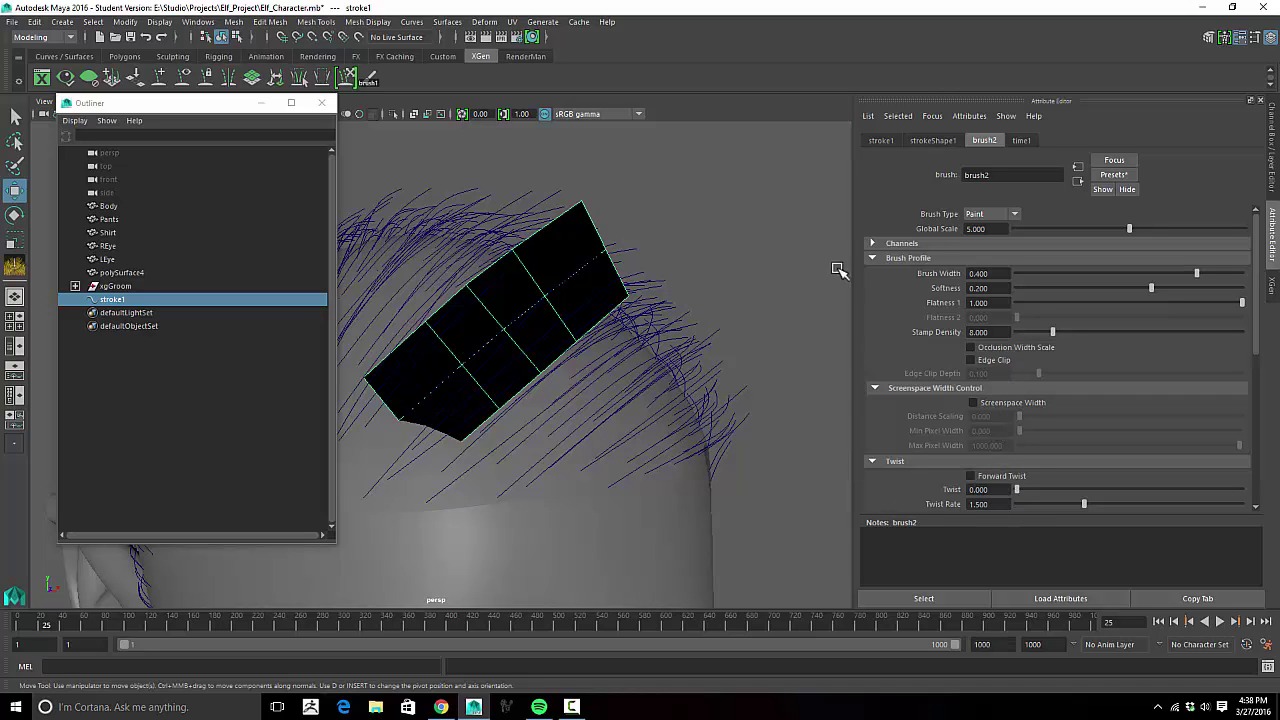
{"action": "key", "text": "Delete"}
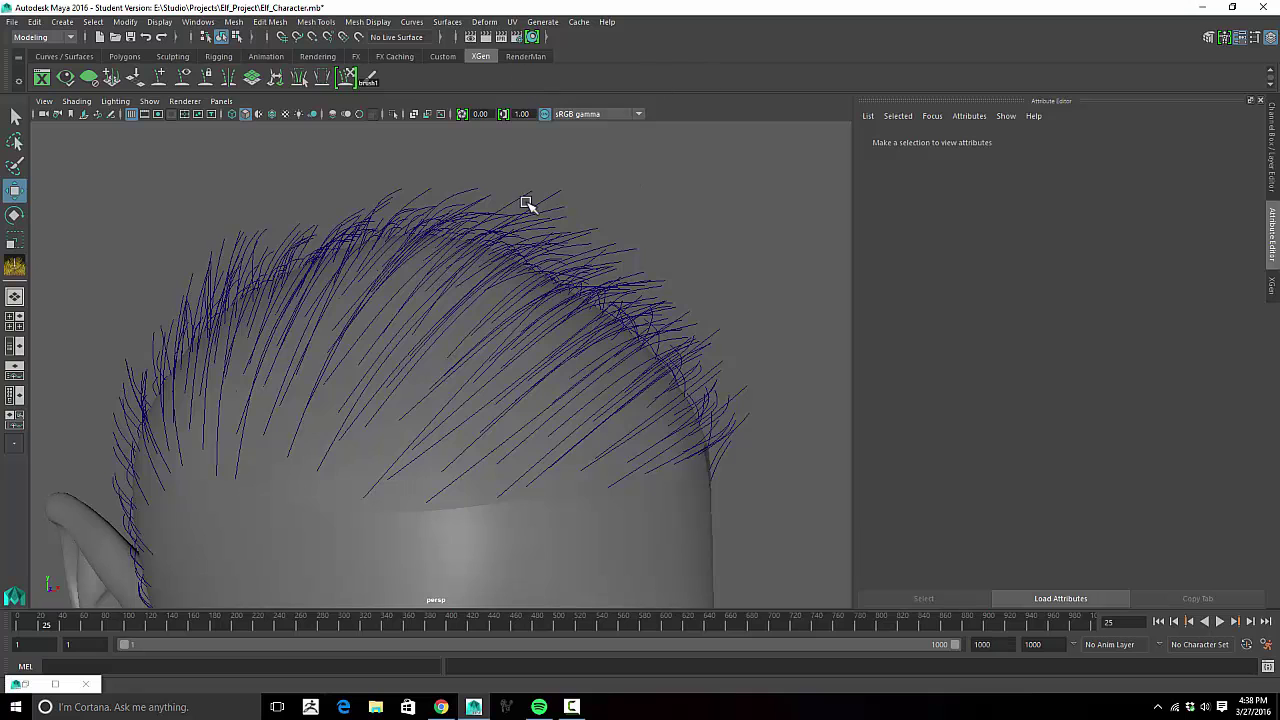
Step: Open the Paint Effects Template Brush Settings and move the window clear of the hair curves
{"action": "left_click_drag", "start_coordinate": [527, 204], "coordinate": [479, 270], "text": "alt"}
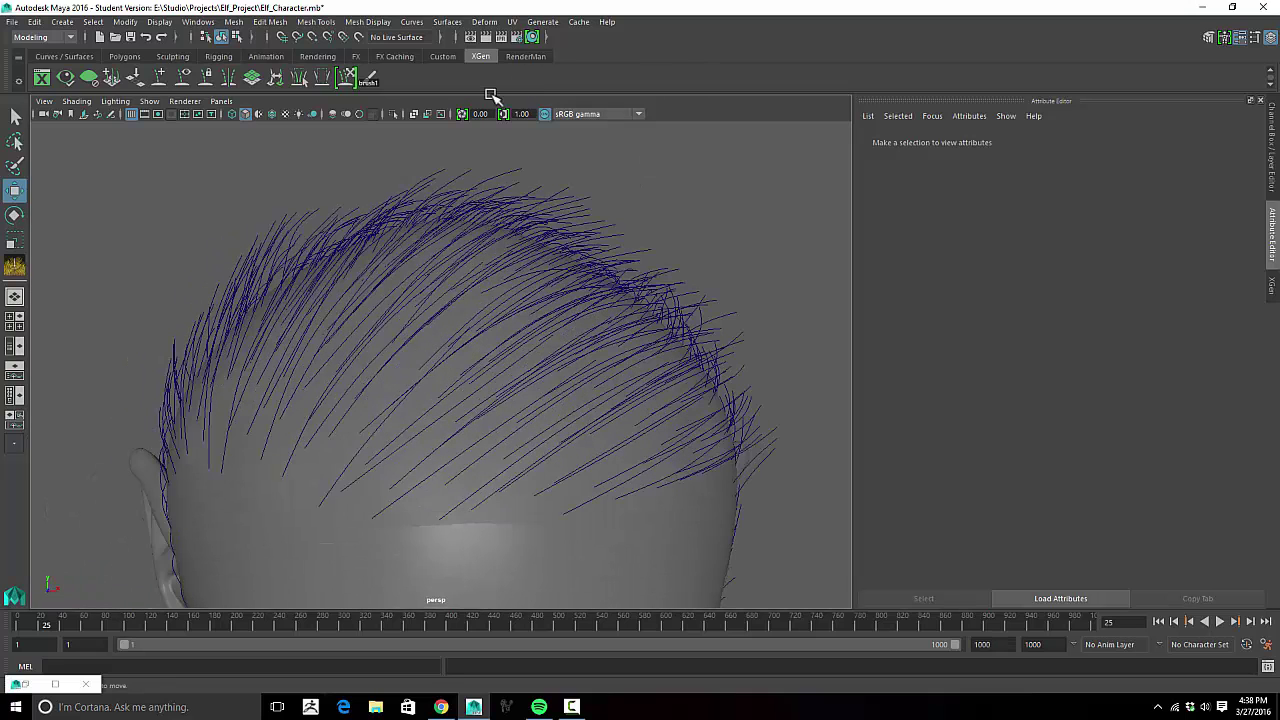
{"action": "left_click", "coordinate": [543, 22]}
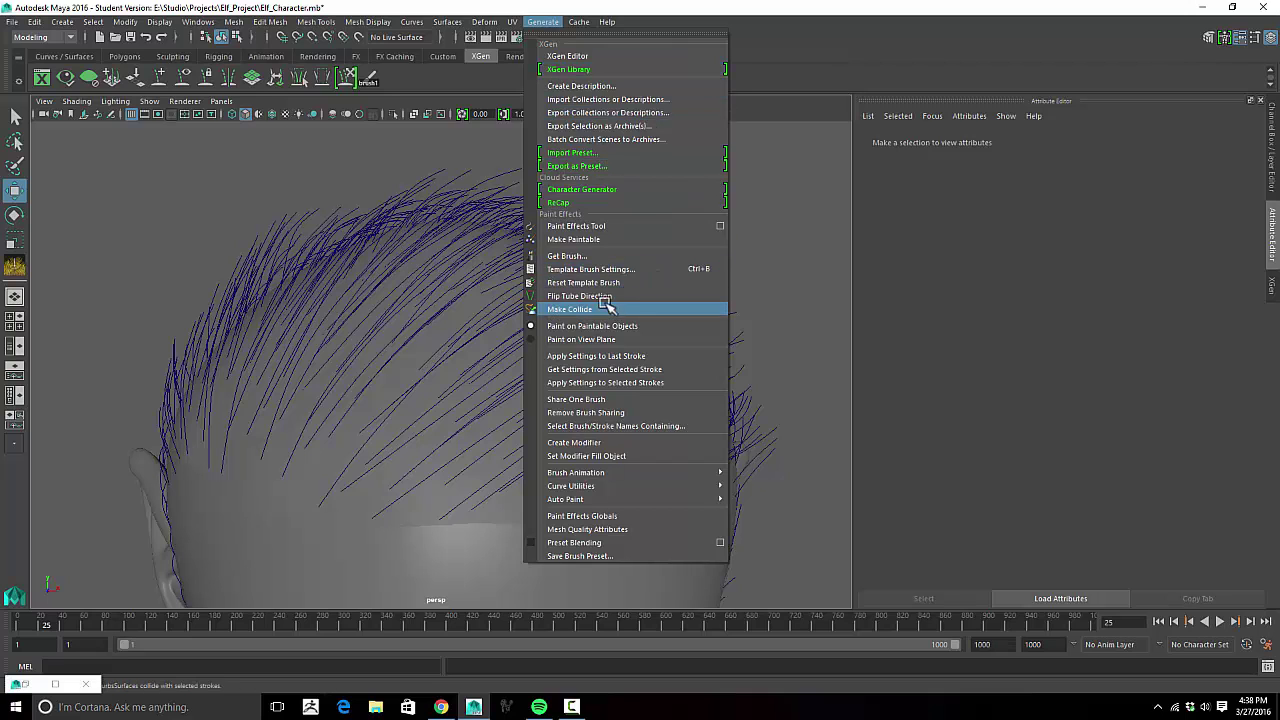
{"action": "left_click", "coordinate": [617, 270]}
{"action": "mouse_move", "coordinate": [823, 200]}
{"action": "left_mouse_down"}
{"action": "mouse_move", "coordinate": [891, 54]}
{"action": "mouse_move", "coordinate": [963, 55]}
{"action": "left_mouse_up"}
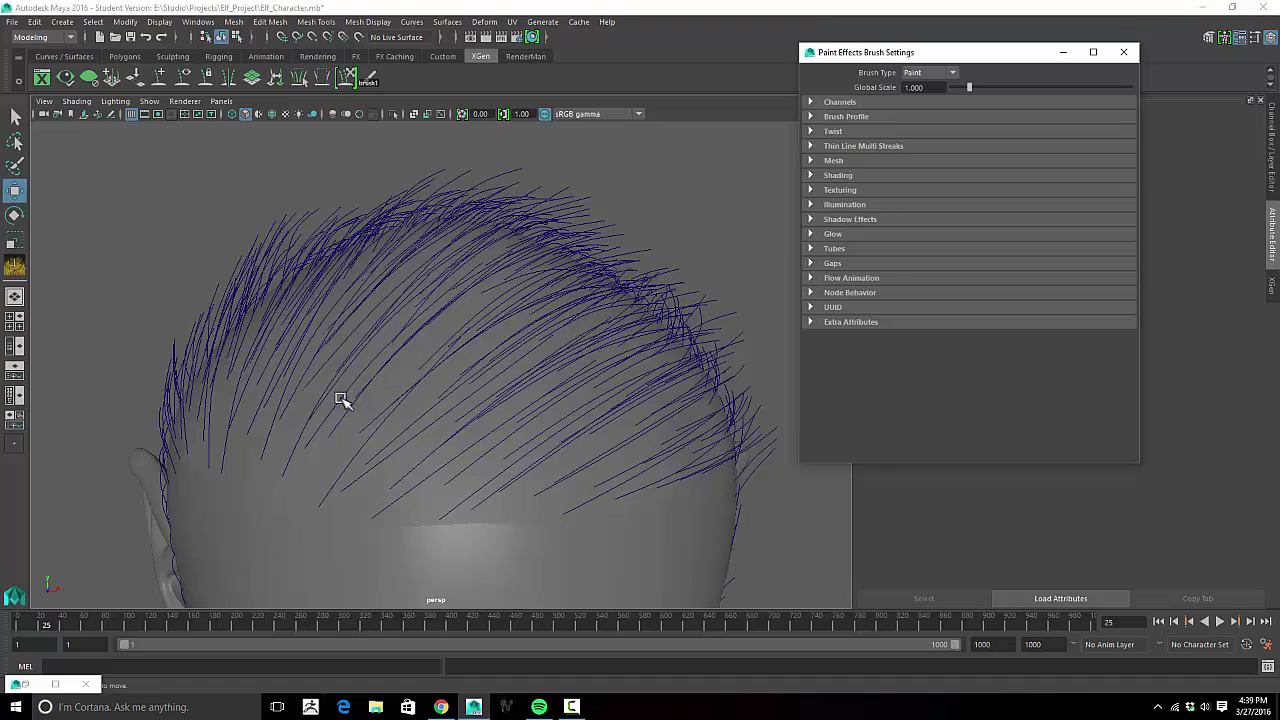
Step: Set the template brush's Brush Width to 0.3, Flatness 1 to 1 and Twist Rate to 1.5
{"action": "left_click", "coordinate": [857, 118]}
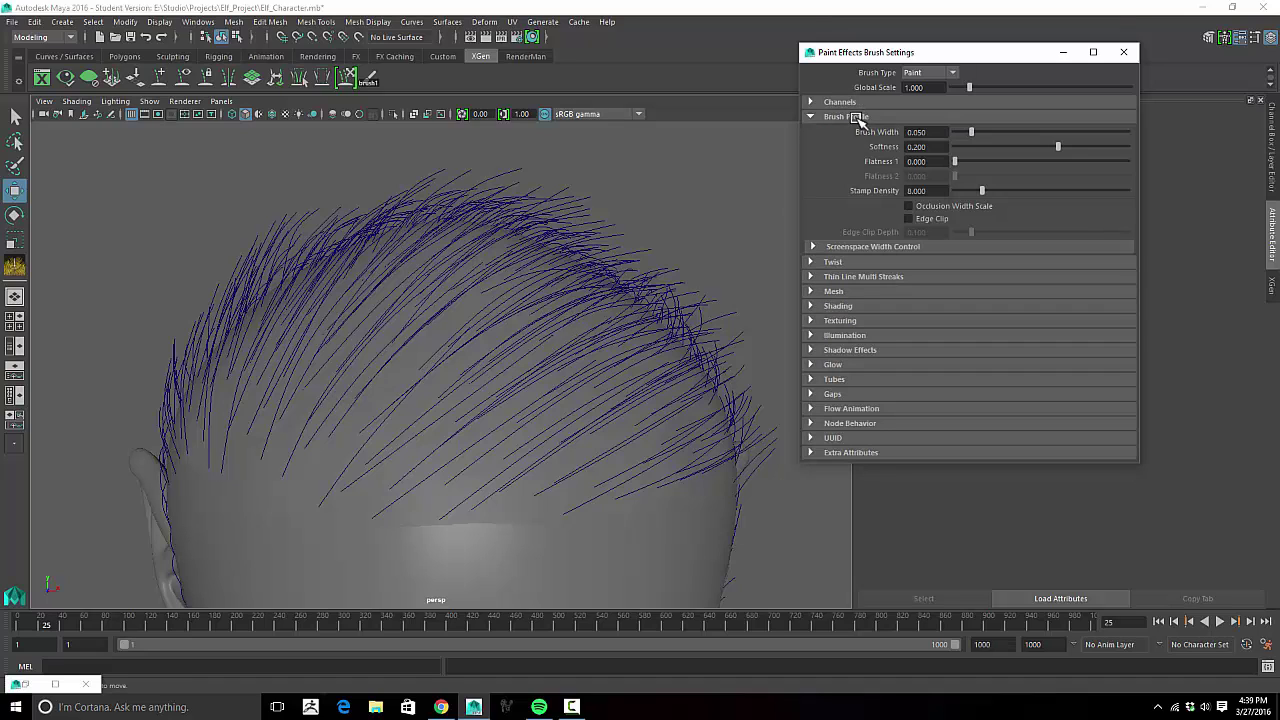
{"action": "left_click", "coordinate": [937, 132]}
{"action": "left_click", "coordinate": [925, 161]}
{"action": "left_click", "coordinate": [828, 266]}
{"action": "left_click", "coordinate": [922, 304]}
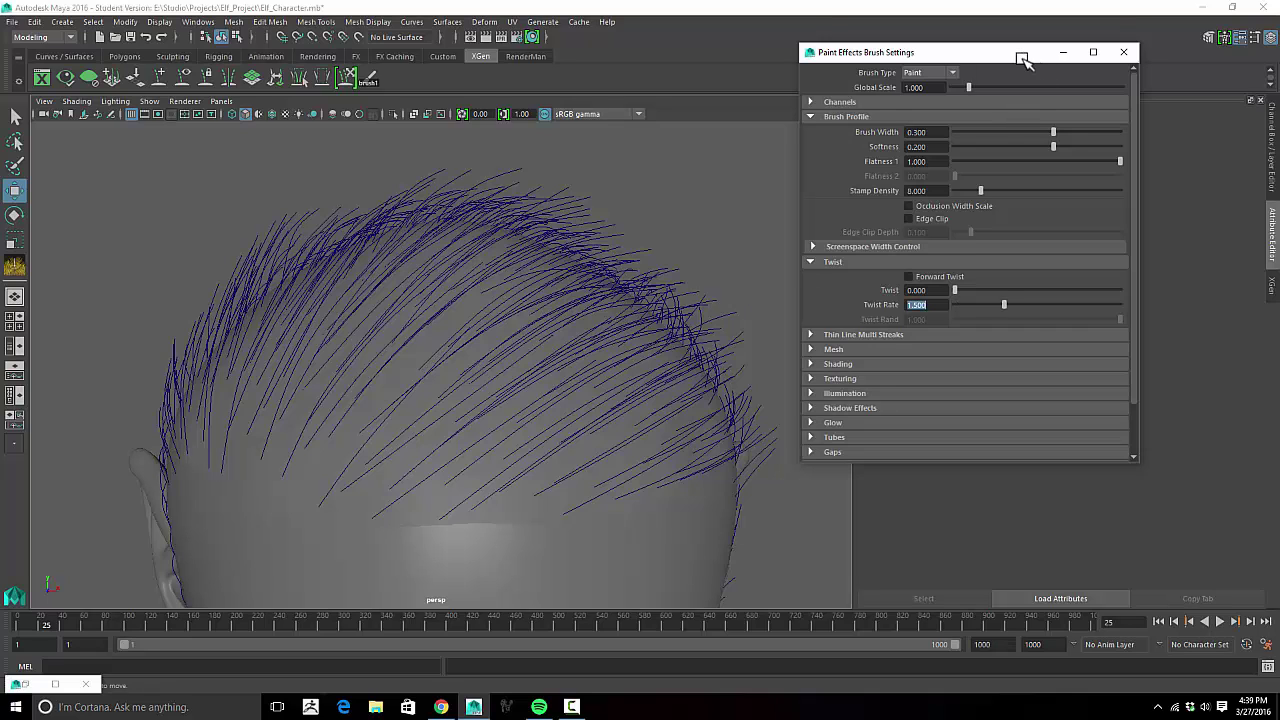
{"action": "mouse_move", "coordinate": [1022, 57]}
{"action": "left_mouse_down"}
{"action": "mouse_move", "coordinate": [945, 57]}
{"action": "mouse_move", "coordinate": [980, 55]}
{"action": "left_mouse_up"}
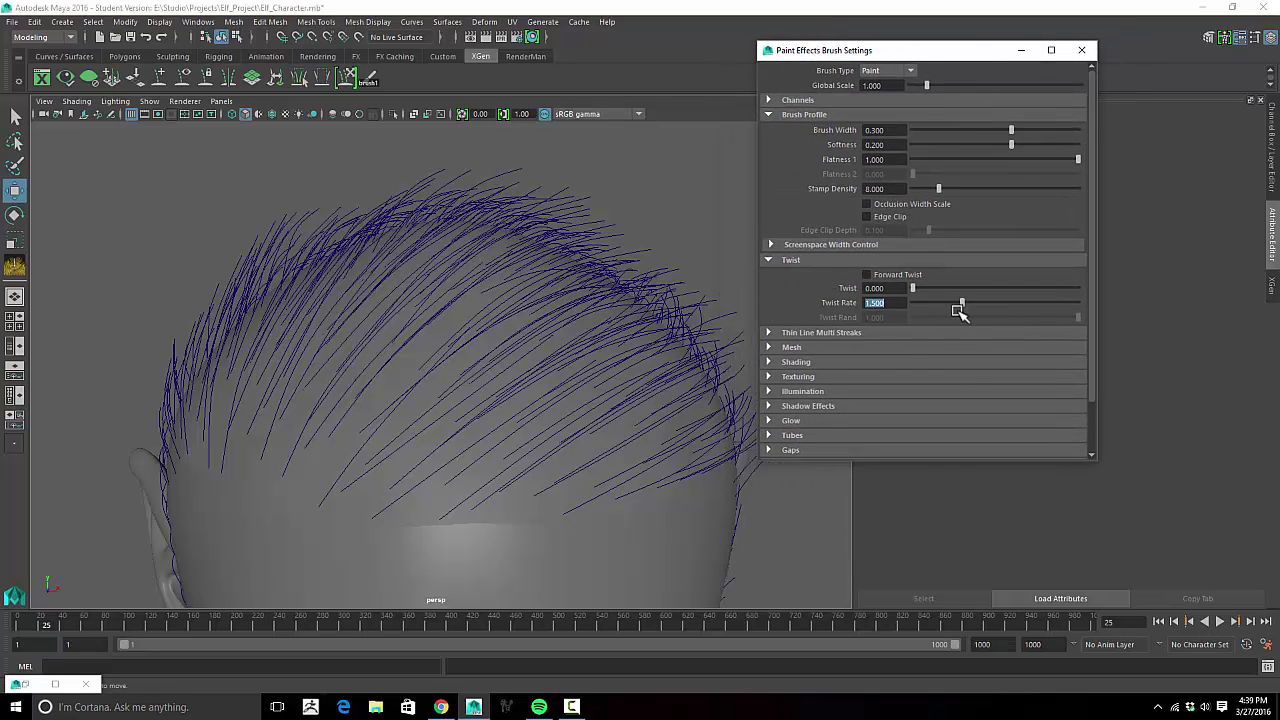
{"action": "scroll", "coordinate": [958, 312], "scroll_direction": "down", "scroll_amount": 2}
{"action": "scroll", "coordinate": [960, 290], "scroll_direction": "up", "scroll_amount": 2}
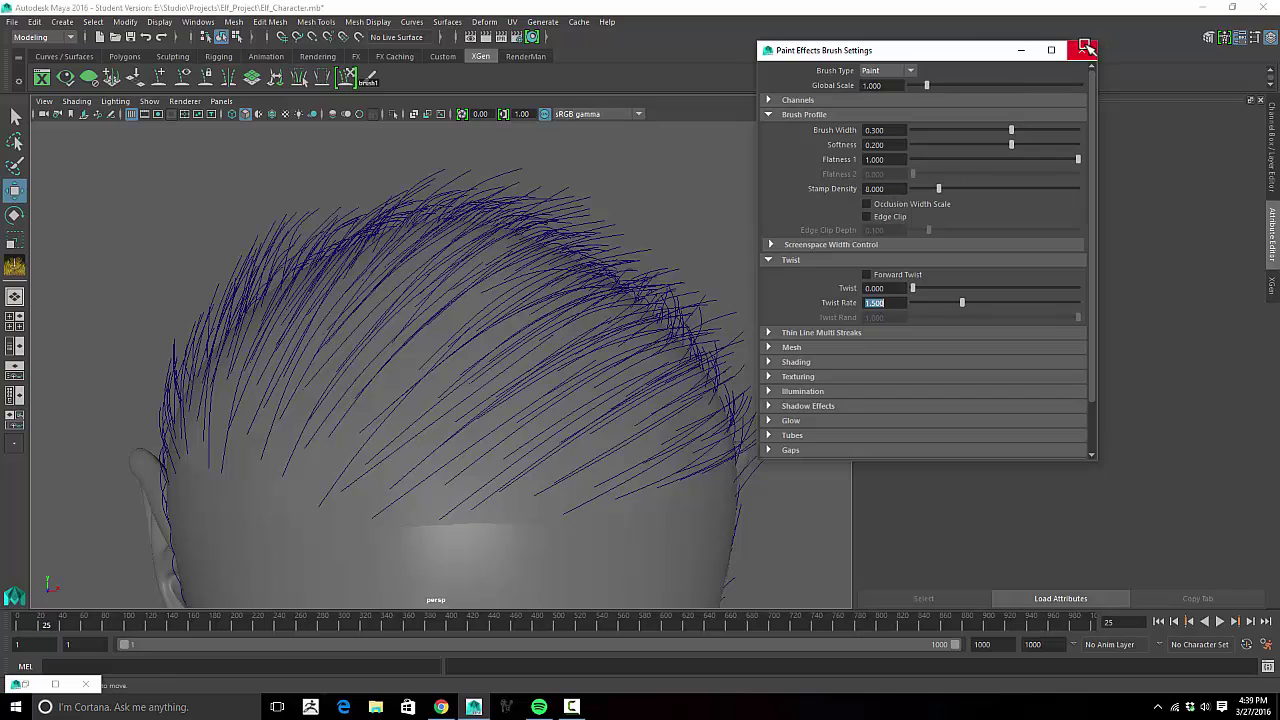
{"action": "left_click_drag", "start_coordinate": [914, 46], "coordinate": [942, 45]}
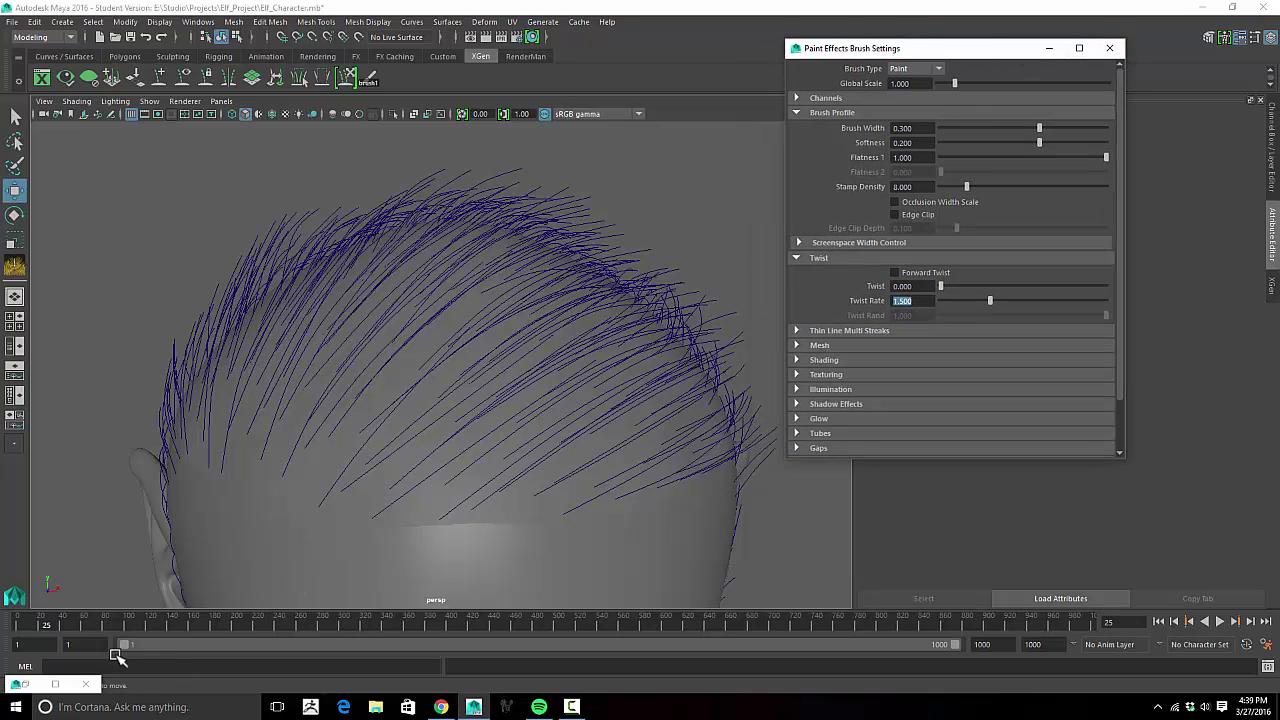
Step: Select all guide curves in the xgCurvesFromGuides1 group, from xgGuide1_tempCurve through xgGuide893_tempCurve, in the Outliner
{"action": "left_click", "coordinate": [53, 685]}
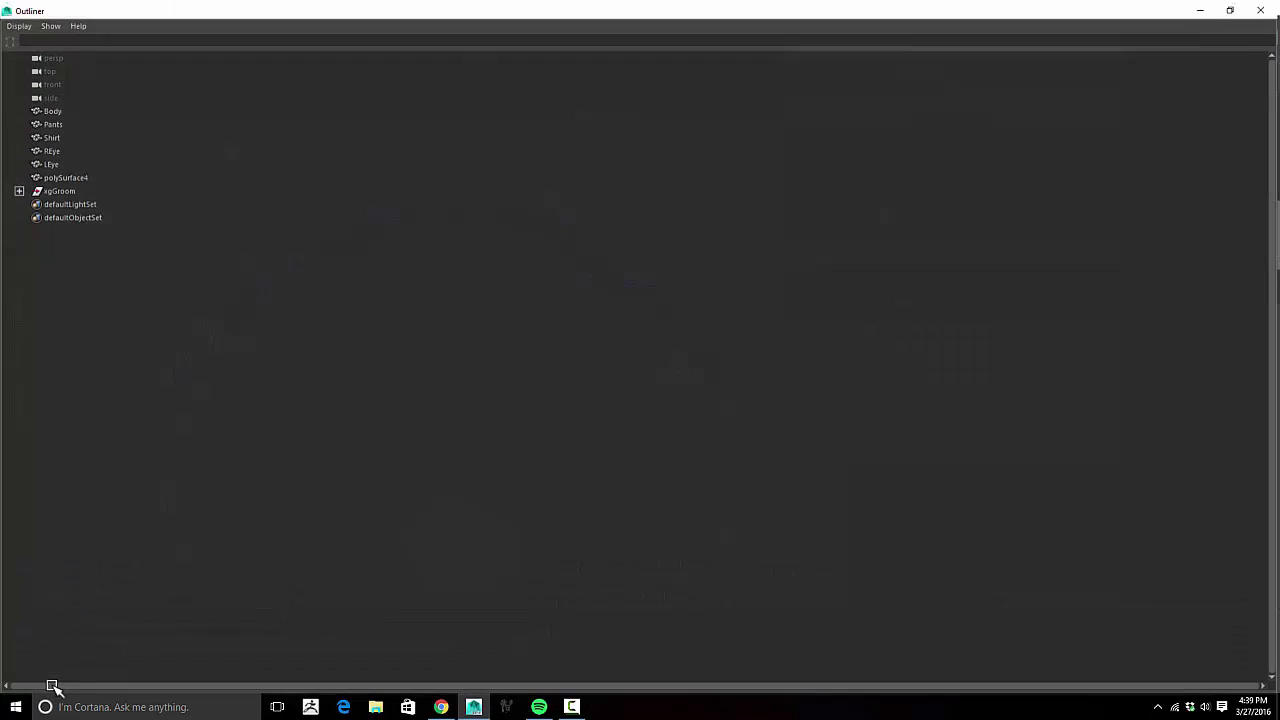
{"action": "left_click", "coordinate": [1232, 7]}
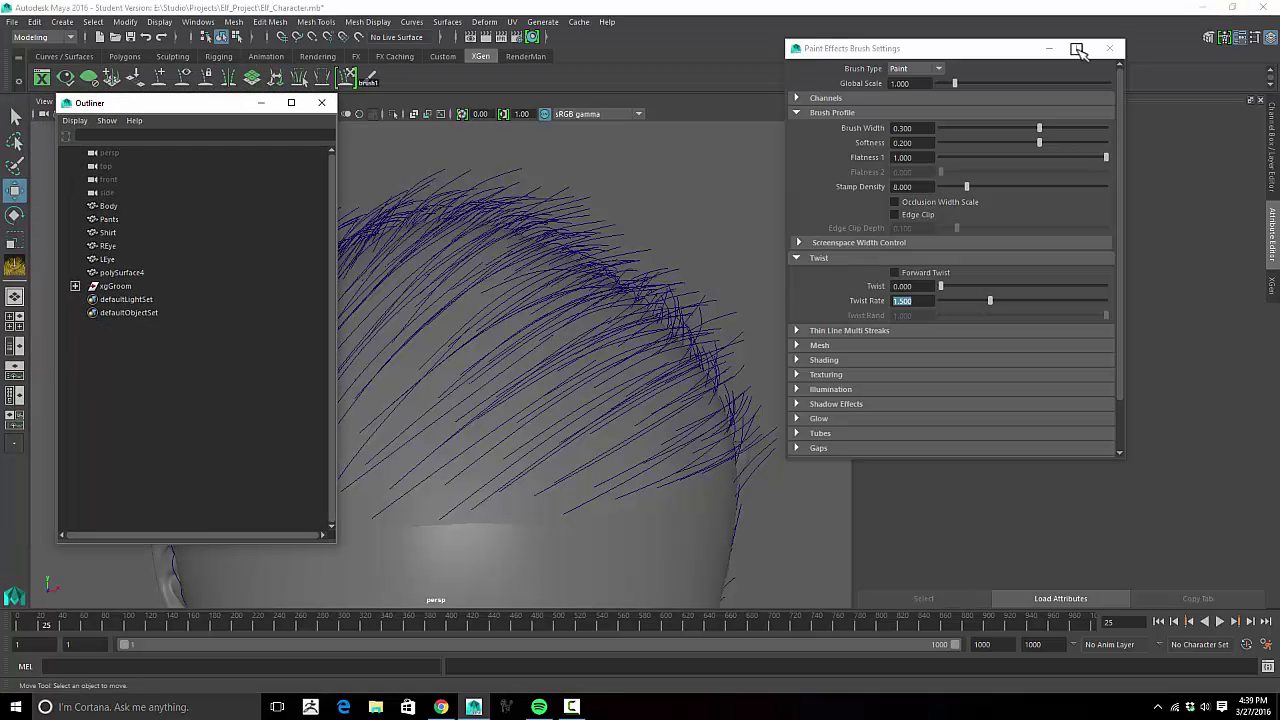
{"action": "left_click", "coordinate": [114, 287]}
{"action": "left_click", "coordinate": [75, 286]}
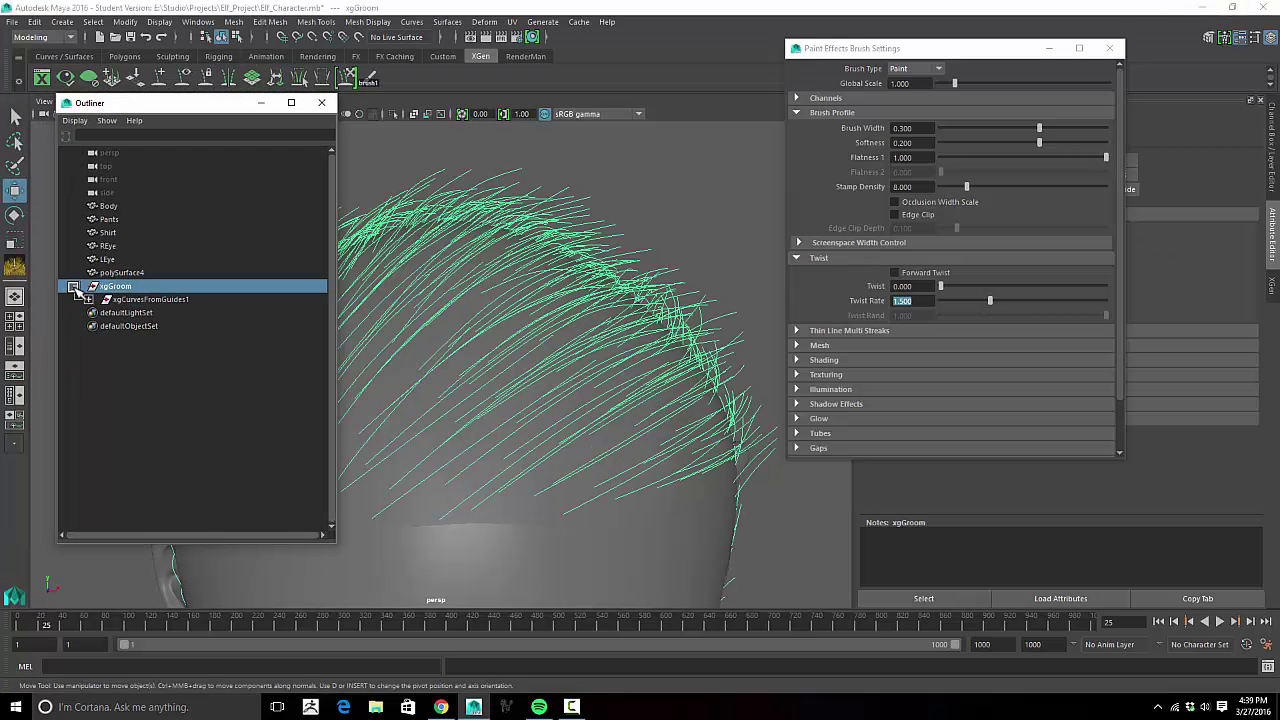
{"action": "left_click", "coordinate": [140, 300]}
{"action": "left_click", "coordinate": [87, 300]}
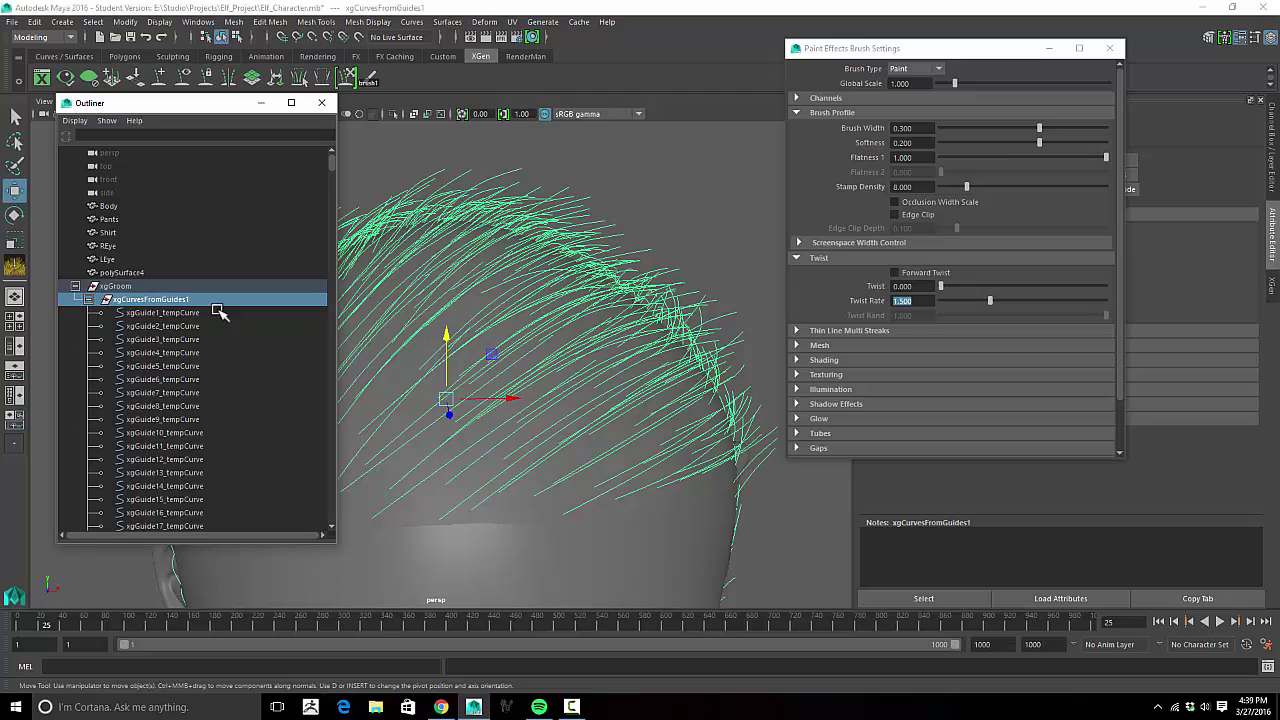
{"action": "left_click", "coordinate": [170, 312]}
{"action": "scroll", "coordinate": [185, 335], "scroll_direction": "down", "scroll_amount": 10}
{"action": "scroll", "coordinate": [185, 335], "scroll_direction": "down", "scroll_amount": 20}
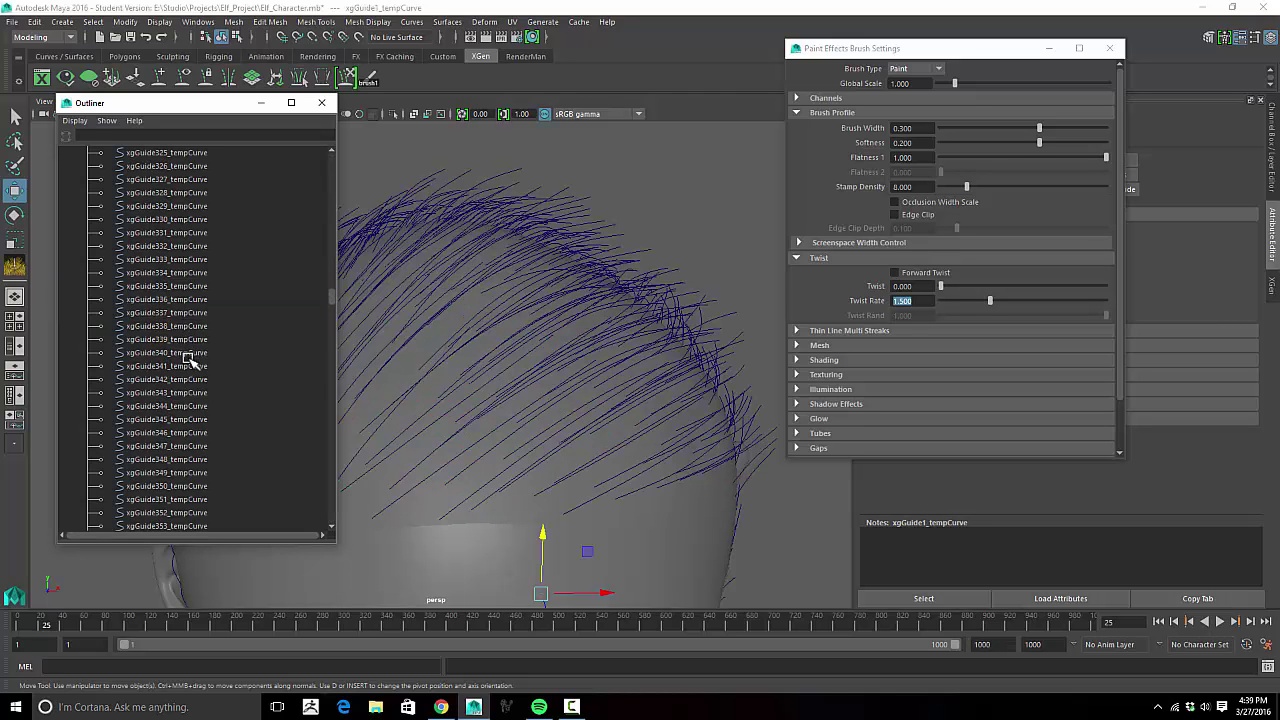
{"action": "scroll", "coordinate": [183, 368], "scroll_direction": "down", "scroll_amount": 18}
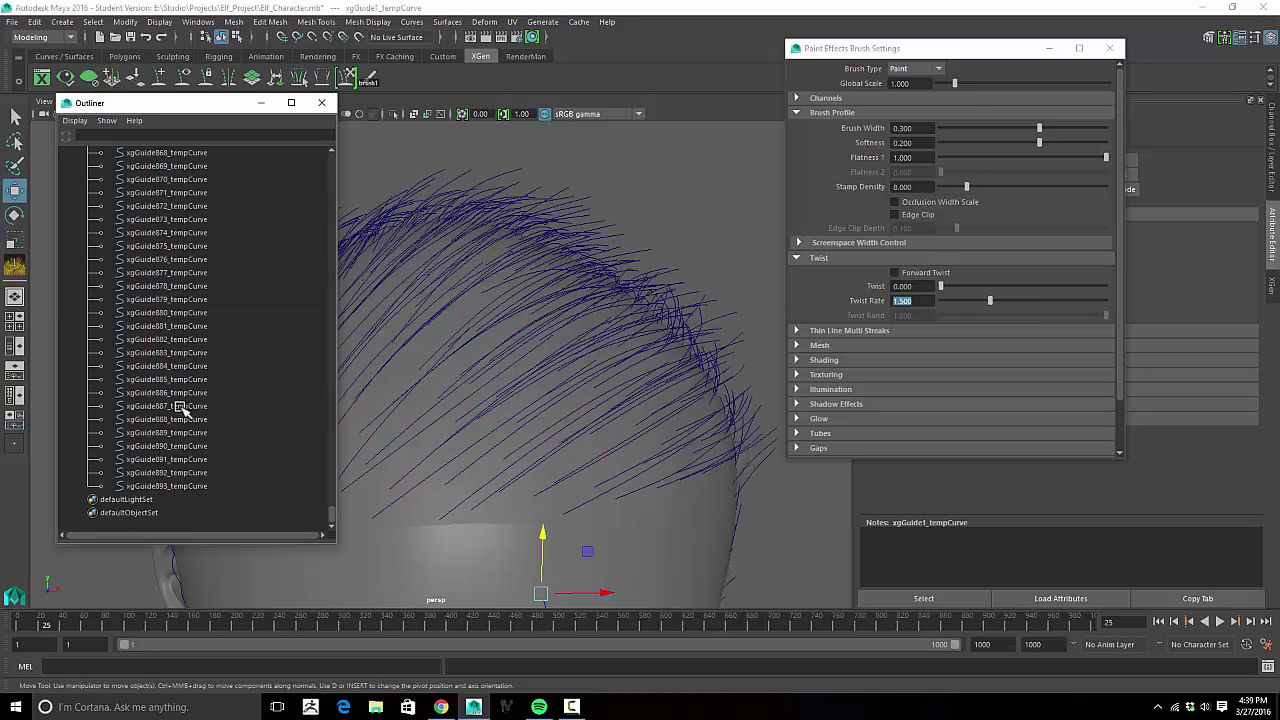
{"action": "left_click", "coordinate": [190, 486], "text": "shift"}
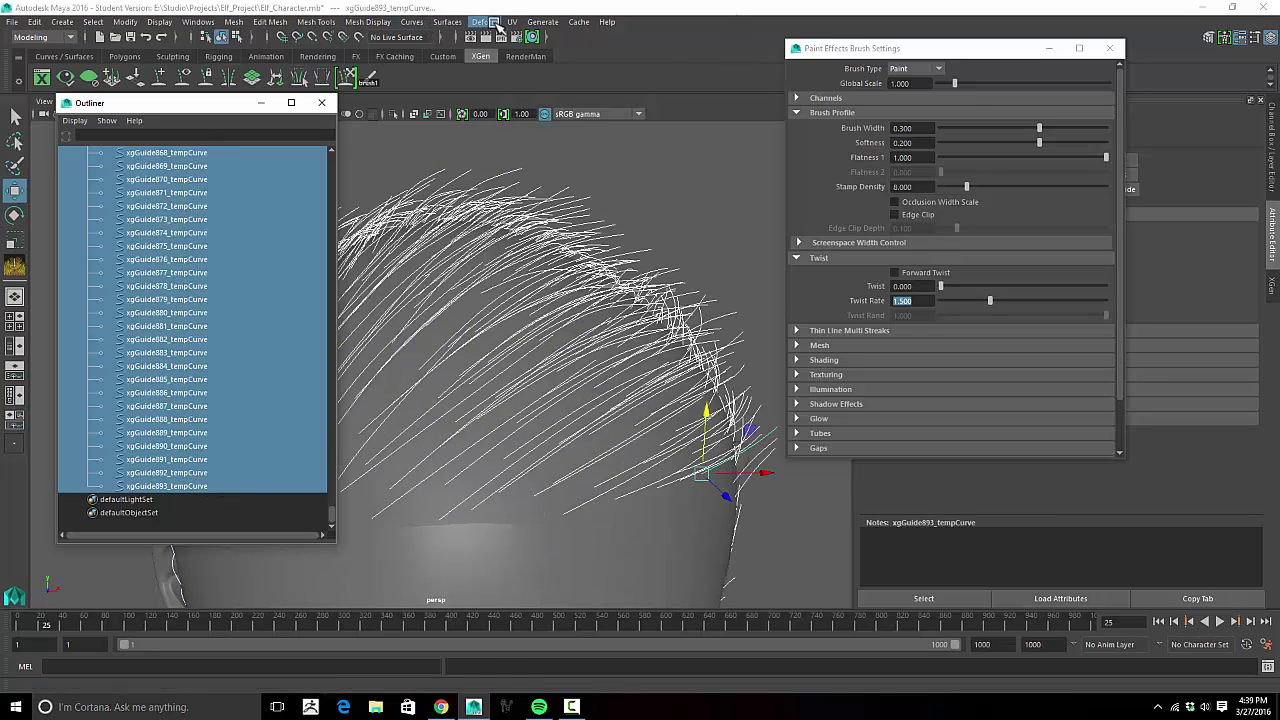
Step: Attach the Paint Effects template brush to the selected hair curves
{"action": "left_click", "coordinate": [543, 22]}
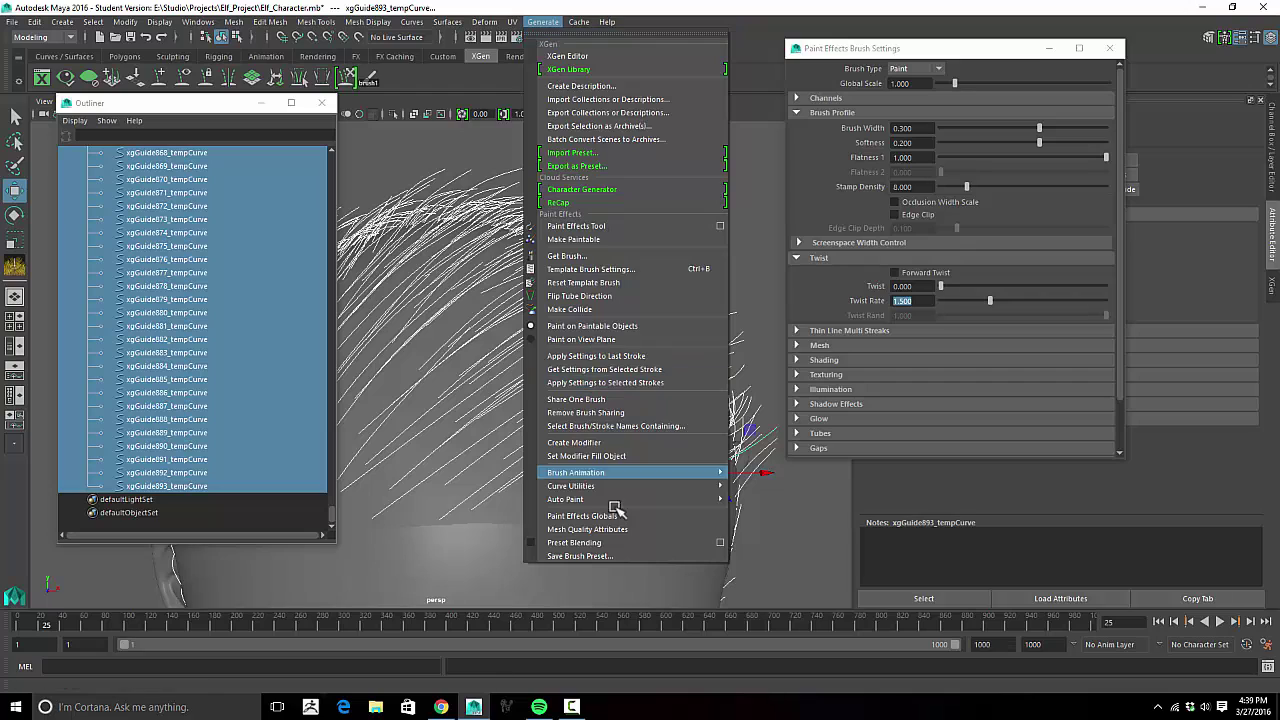
{"action": "mouse_move", "coordinate": [617, 490]}
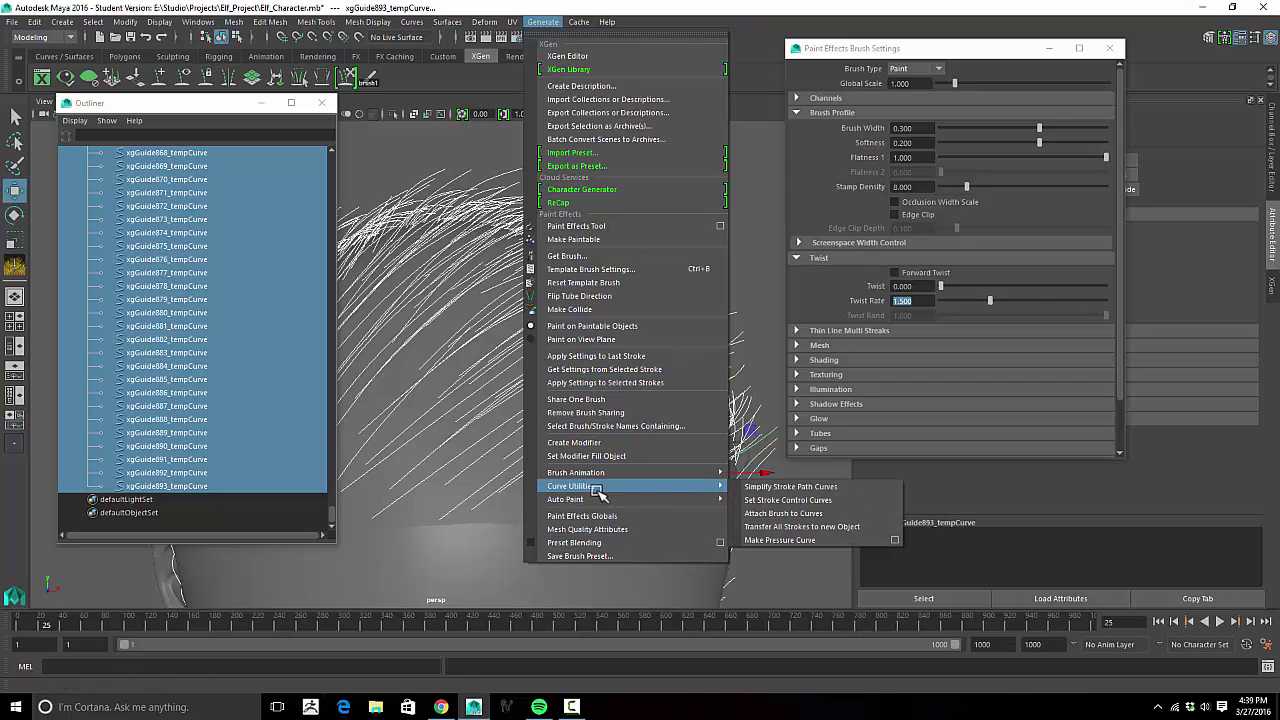
{"action": "left_click", "coordinate": [783, 513]}
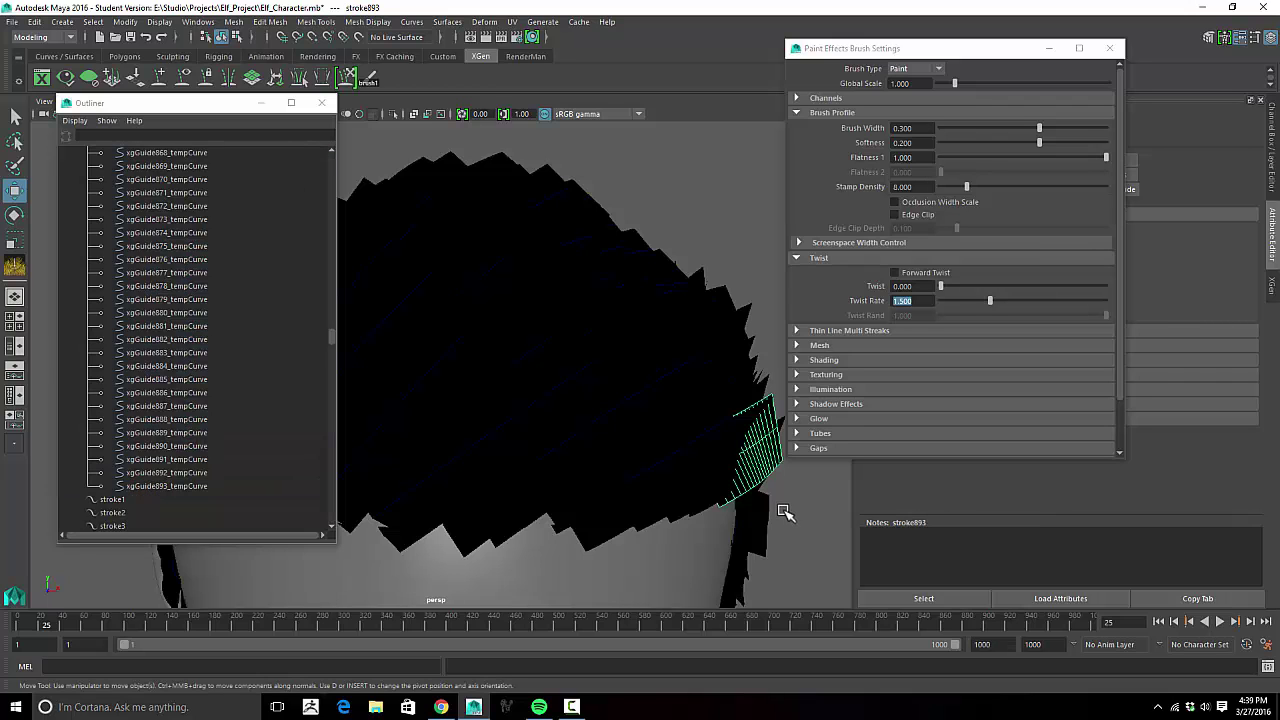
Step: Examine the generated hair strokes around the head from several angles and close the template brush settings
{"action": "right_click_drag", "start_coordinate": [578, 393], "coordinate": [558, 357], "text": "alt"}
{"action": "left_click_drag", "start_coordinate": [551, 366], "coordinate": [713, 318], "text": "alt"}
{"action": "left_click", "coordinate": [595, 297]}
{"action": "left_click", "coordinate": [560, 282]}
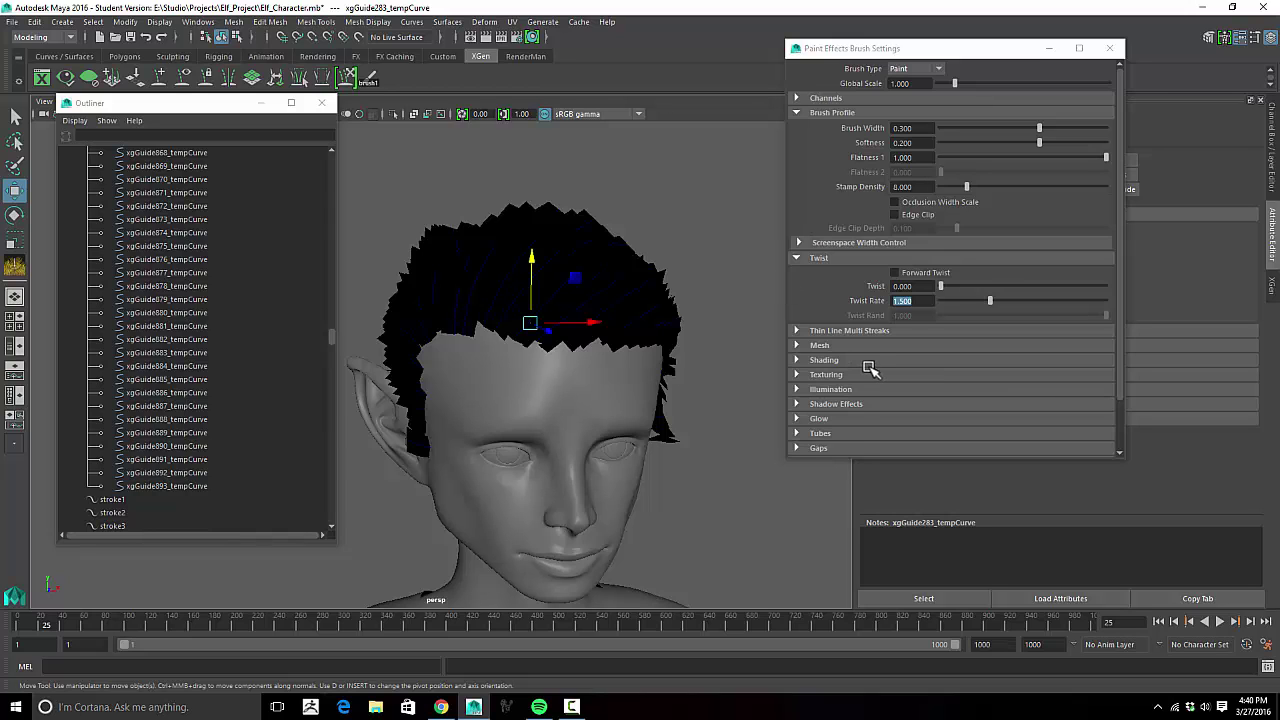
{"action": "scroll", "coordinate": [868, 368], "scroll_direction": "down", "scroll_amount": 2}
{"action": "left_click", "coordinate": [1109, 48]}
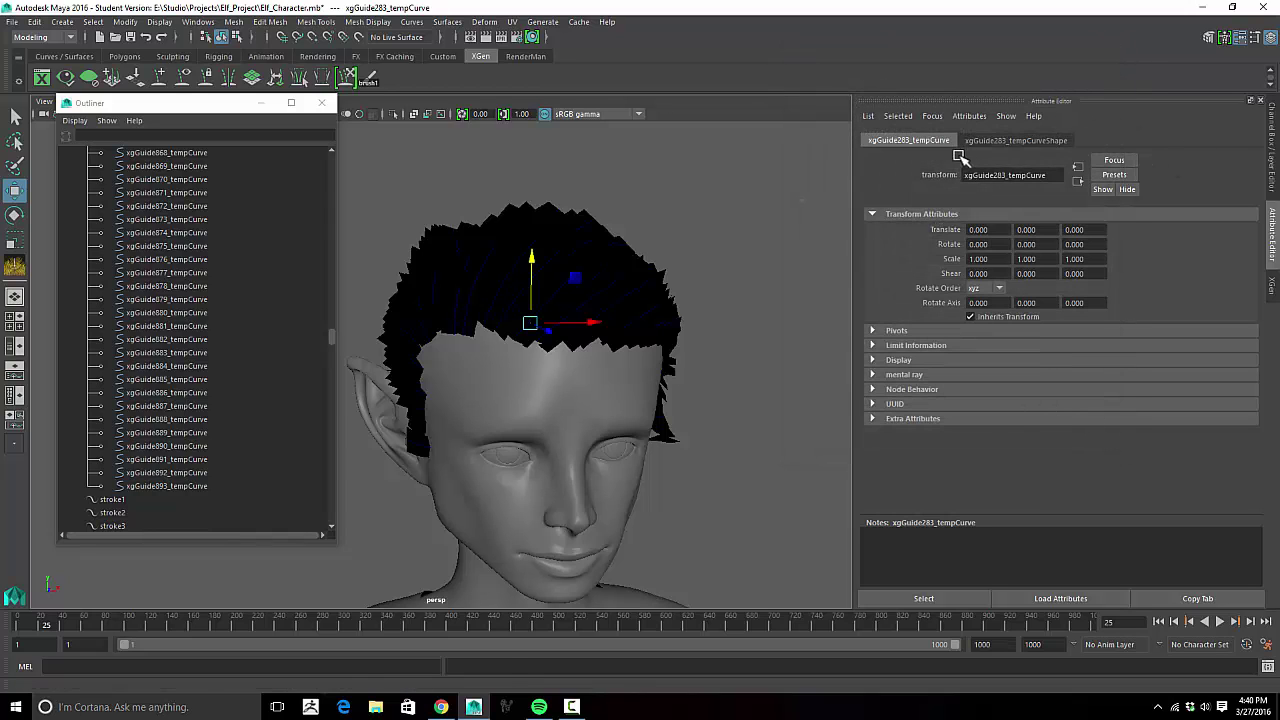
{"action": "left_click_drag", "start_coordinate": [688, 250], "coordinate": [645, 238], "text": "alt"}
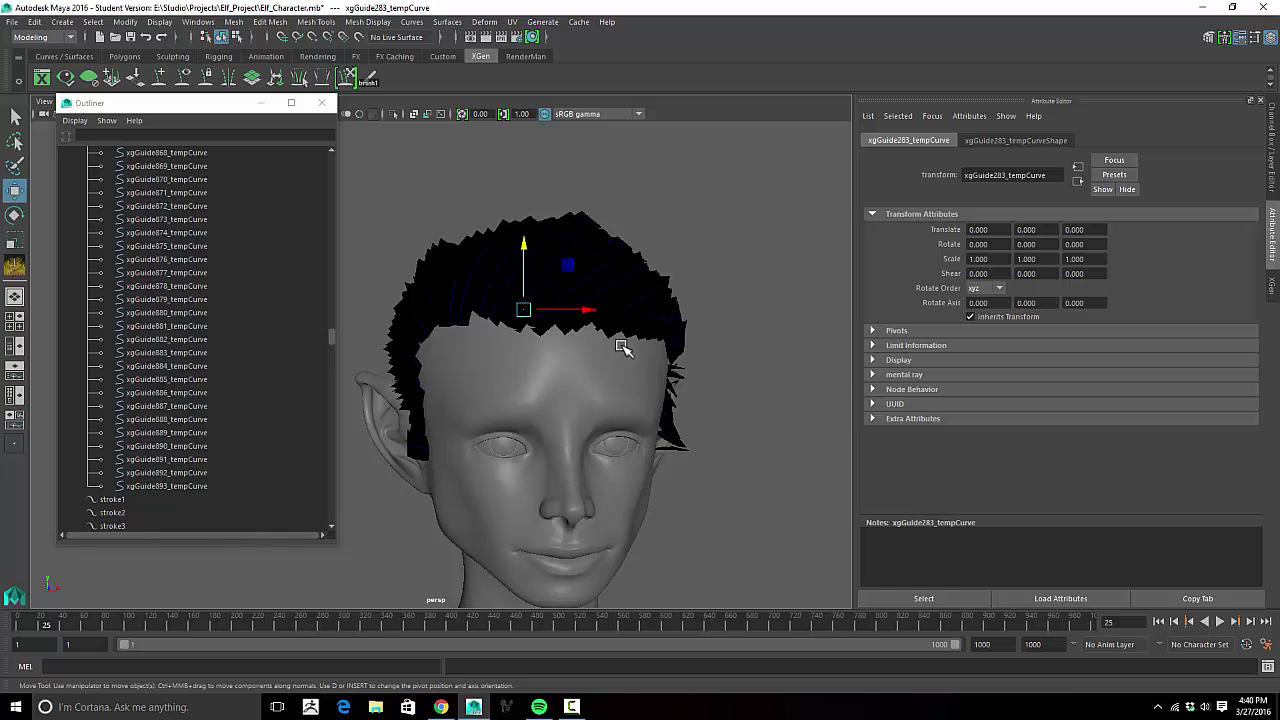
{"action": "left_click_drag", "start_coordinate": [748, 320], "coordinate": [649, 383], "text": "alt"}
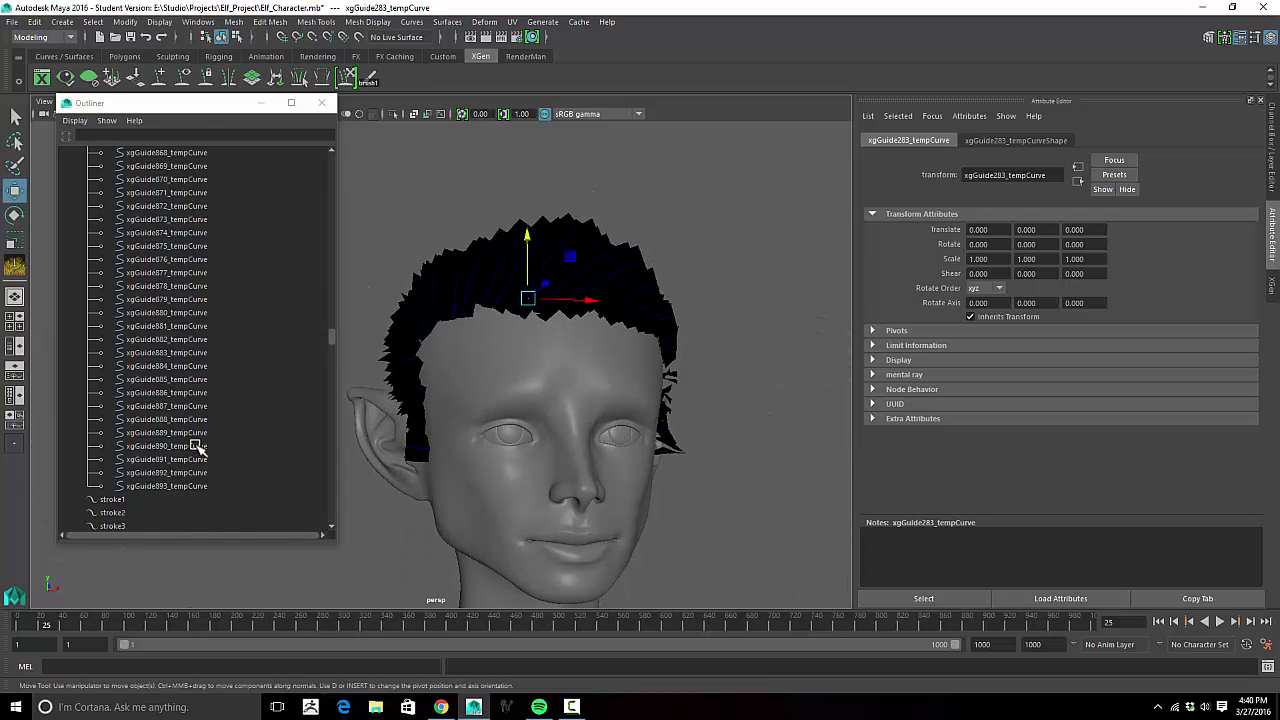
Step: Select every hair stroke in the Outliner, from stroke1 through stroke893
{"action": "scroll", "coordinate": [195, 449], "scroll_direction": "down", "scroll_amount": 5}
{"action": "scroll", "coordinate": [180, 455], "scroll_direction": "up", "scroll_amount": 3}
{"action": "left_click", "coordinate": [121, 398]}
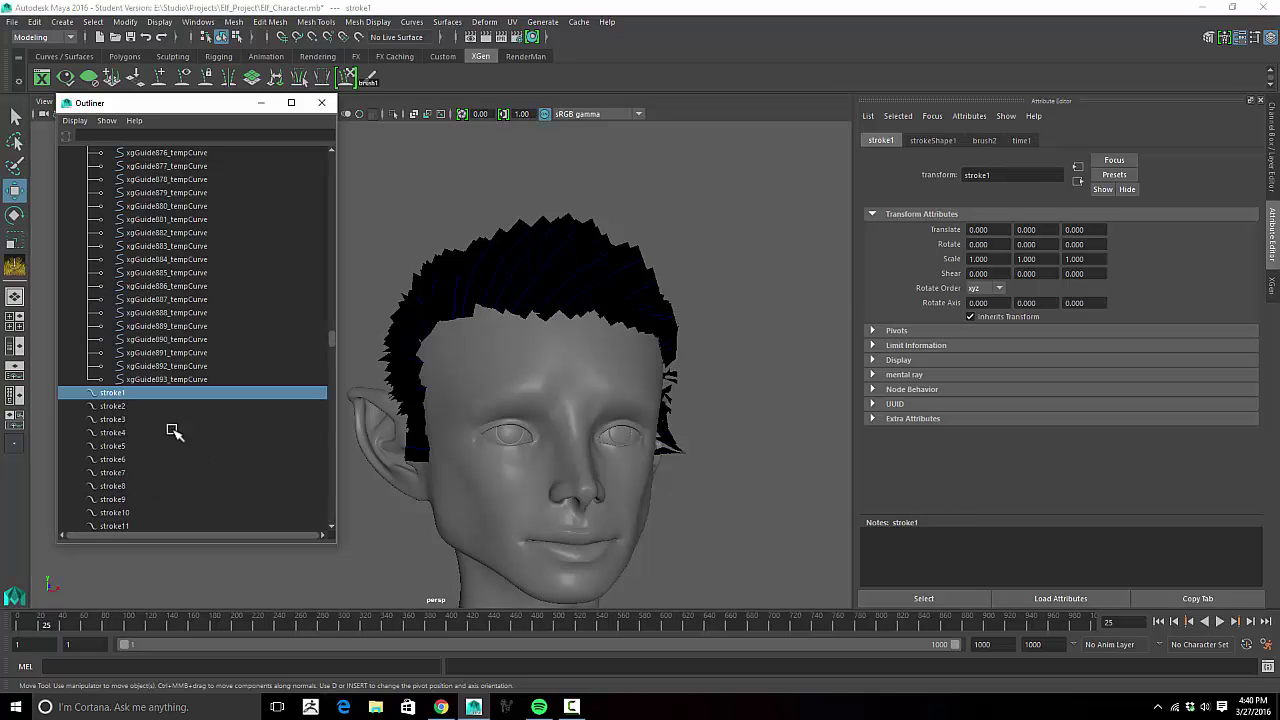
{"action": "scroll", "coordinate": [185, 440], "scroll_direction": "down", "scroll_amount": 15}
{"action": "scroll", "coordinate": [194, 450], "scroll_direction": "down", "scroll_amount": 20}
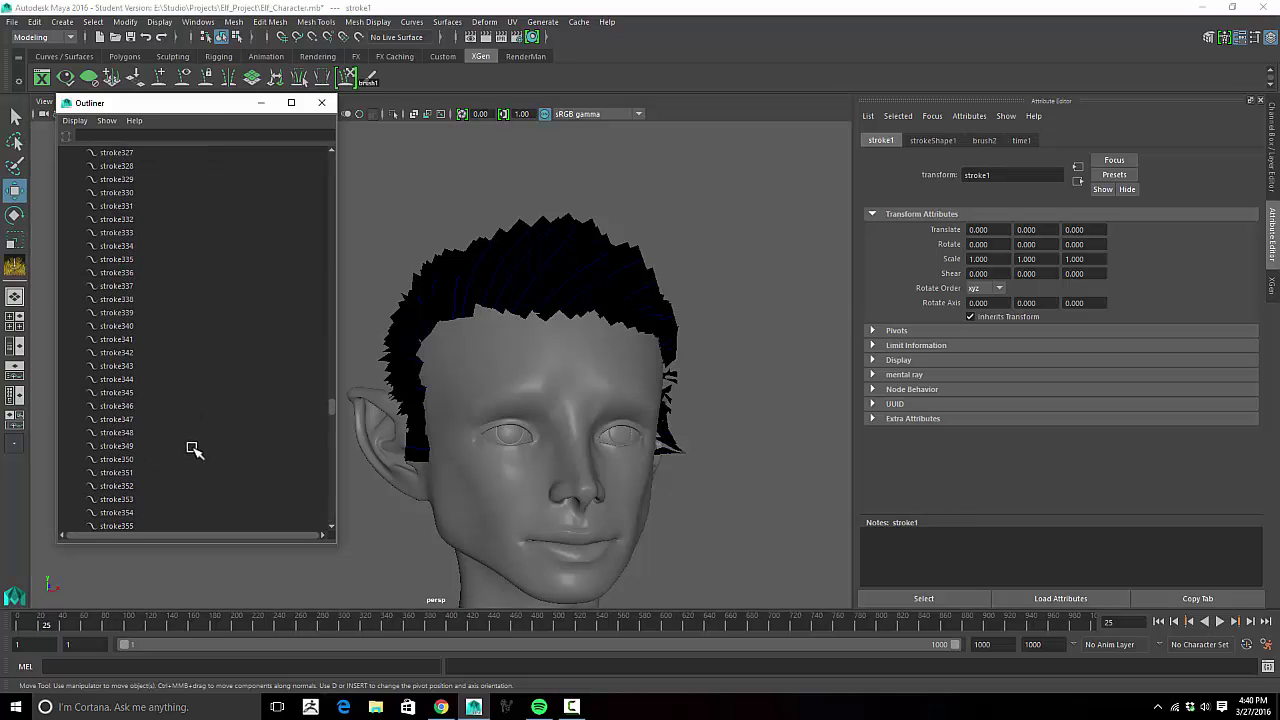
{"action": "scroll", "coordinate": [194, 456], "scroll_direction": "down", "scroll_amount": 17}
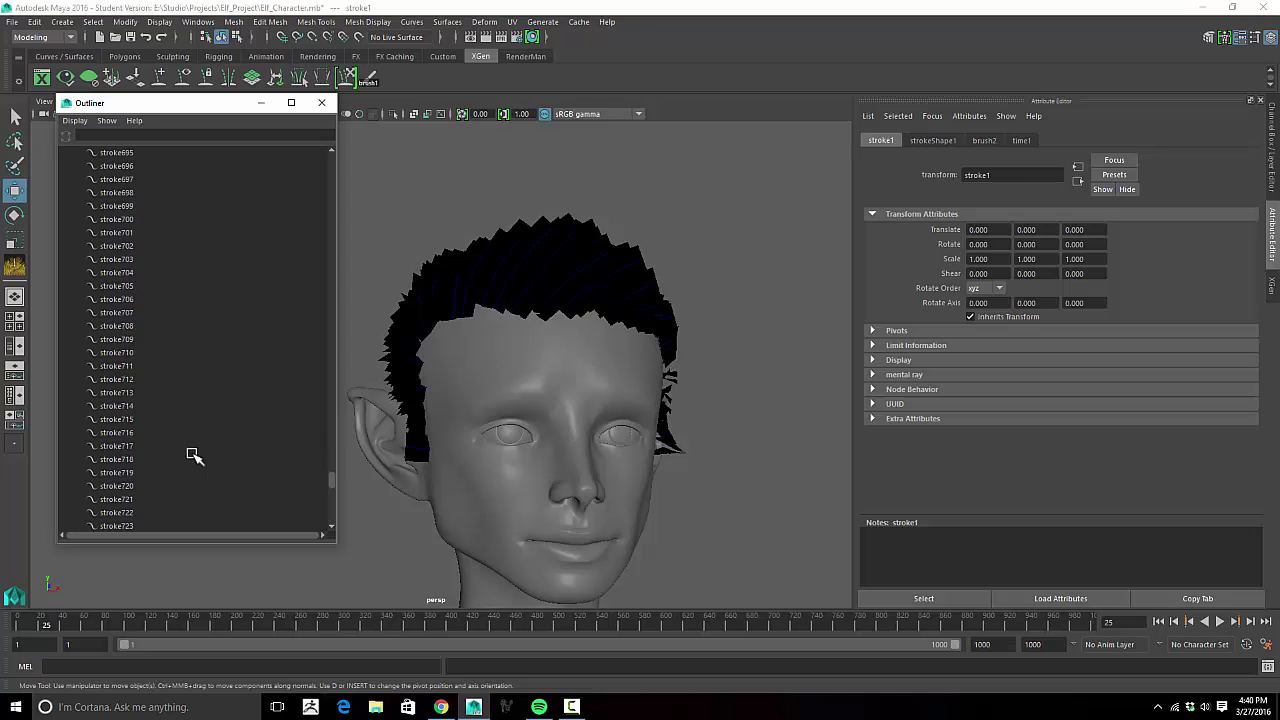
{"action": "left_click", "coordinate": [118, 486], "text": "shift"}
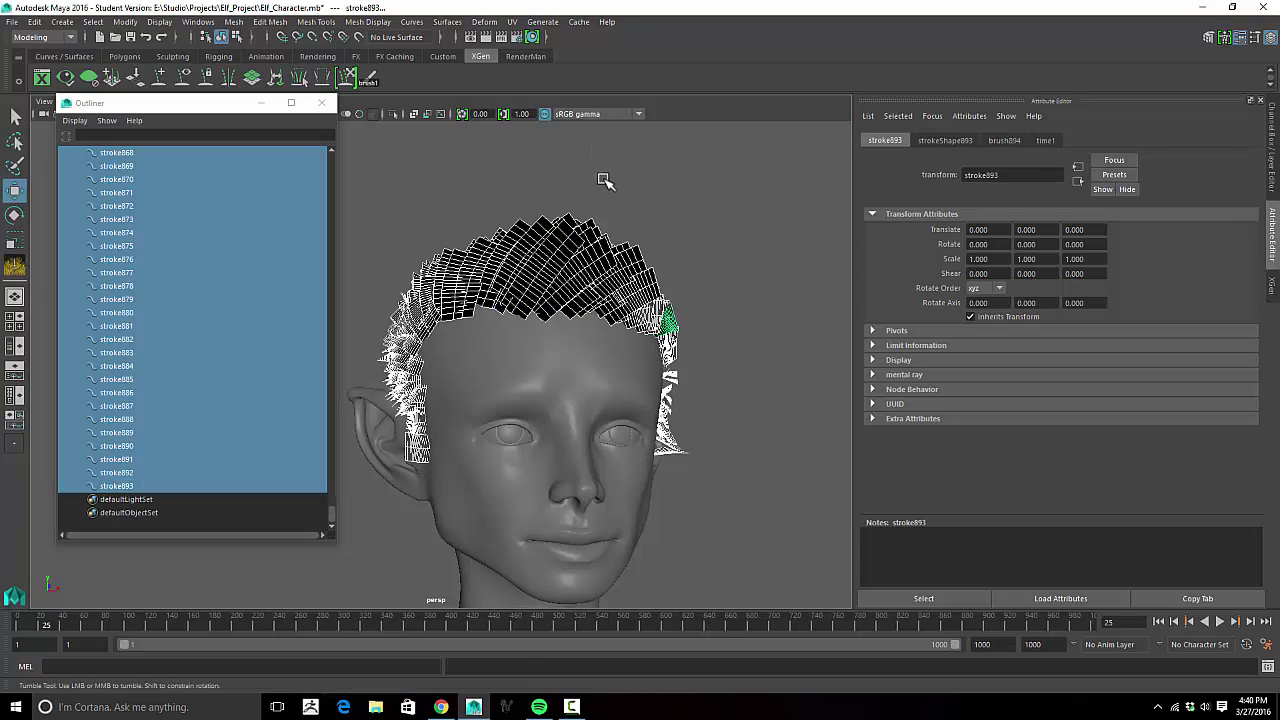
Step: Open the Attribute Spread Sheet for the selected strokes and enlarge its window to show more rows and columns
{"action": "left_click_drag", "start_coordinate": [603, 180], "coordinate": [409, 203], "text": "alt"}
{"action": "left_click", "coordinate": [187, 23]}
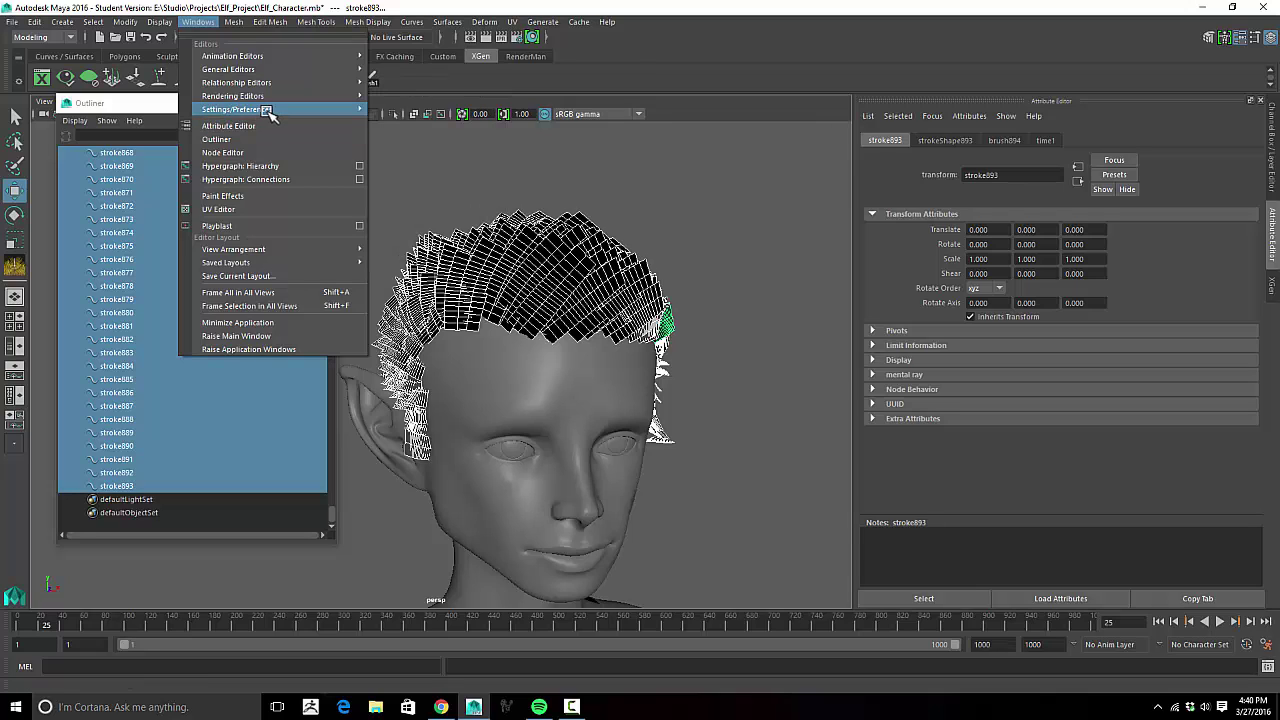
{"action": "mouse_move", "coordinate": [280, 66]}
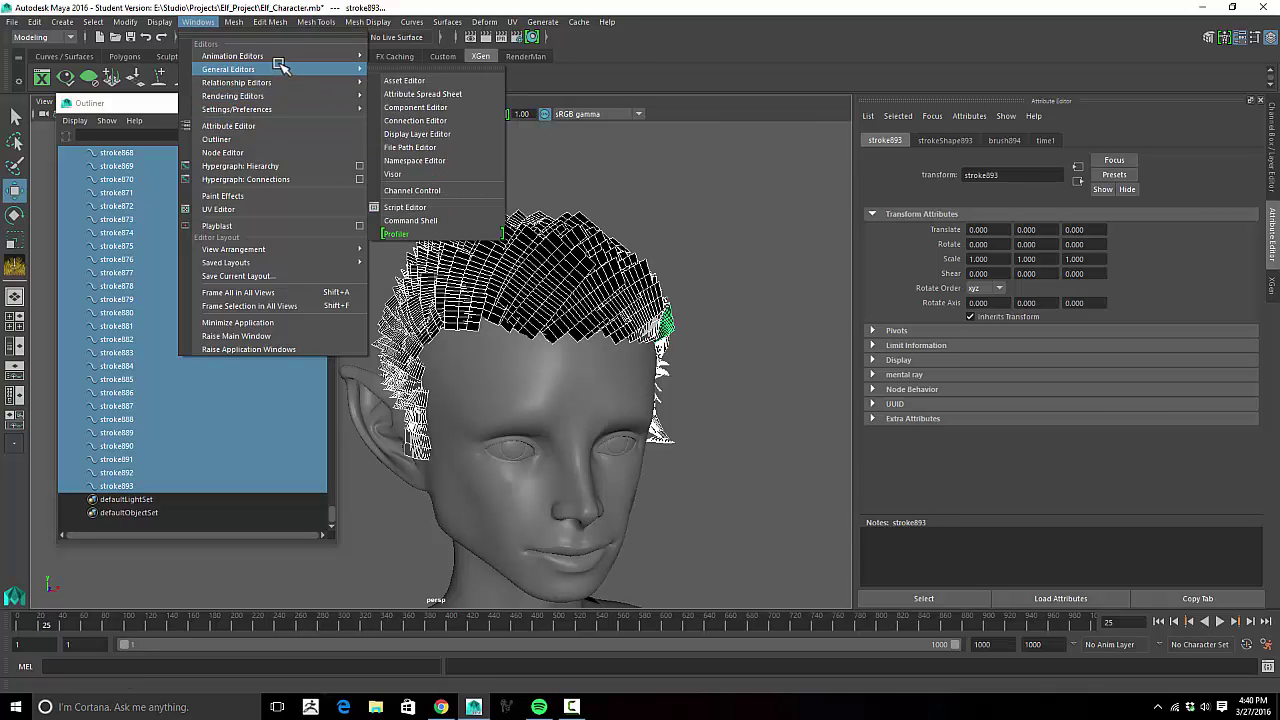
{"action": "left_click", "coordinate": [430, 94]}
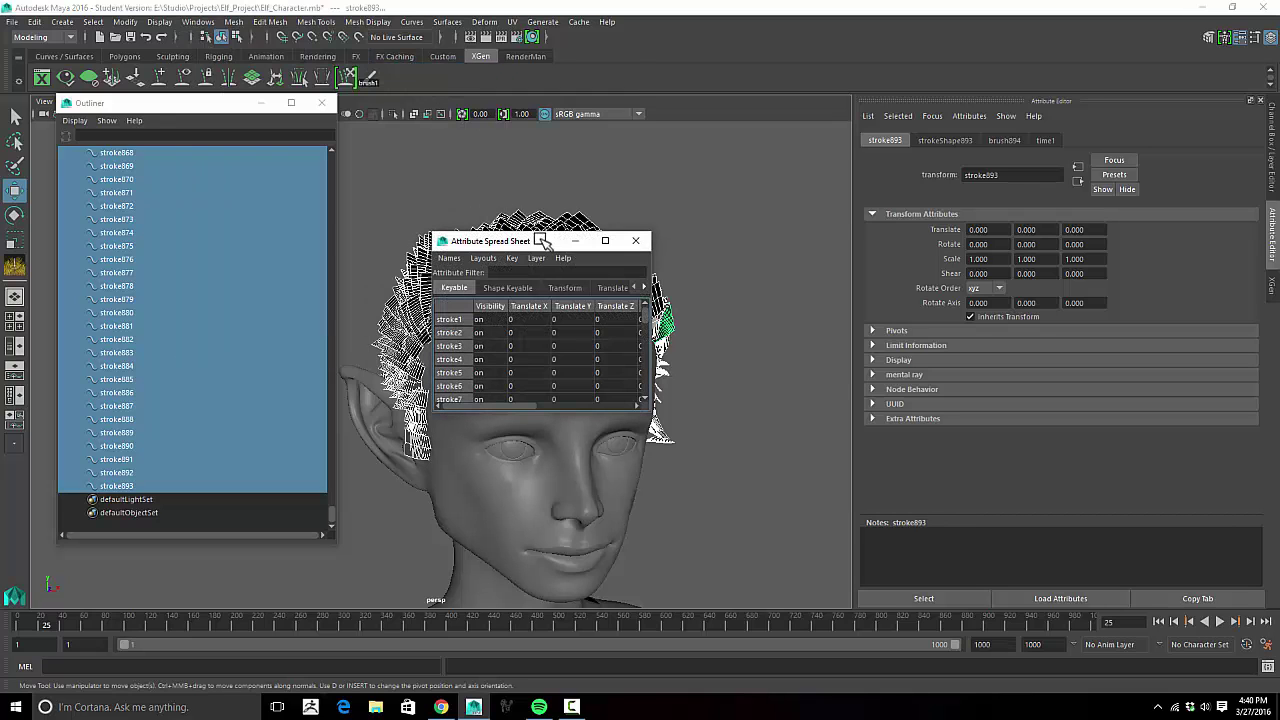
{"action": "left_click_drag", "start_coordinate": [543, 243], "coordinate": [487, 55]}
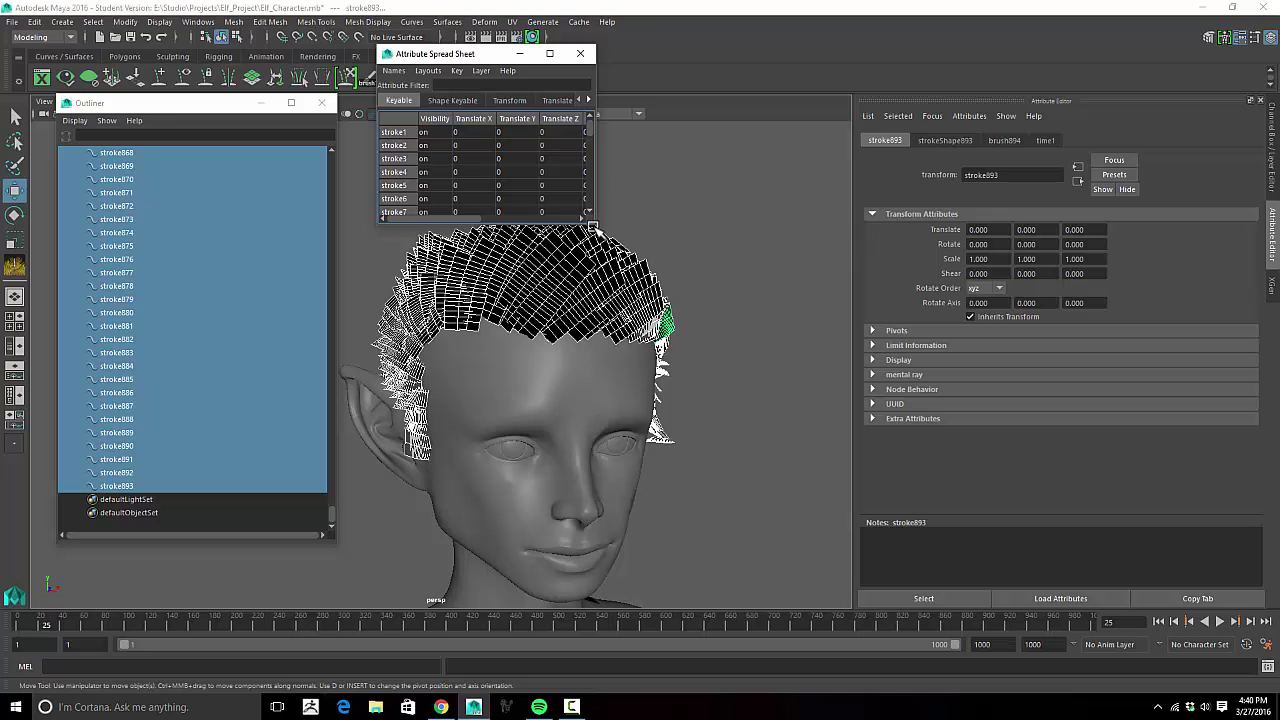
{"action": "left_click_drag", "start_coordinate": [592, 226], "coordinate": [1161, 592]}
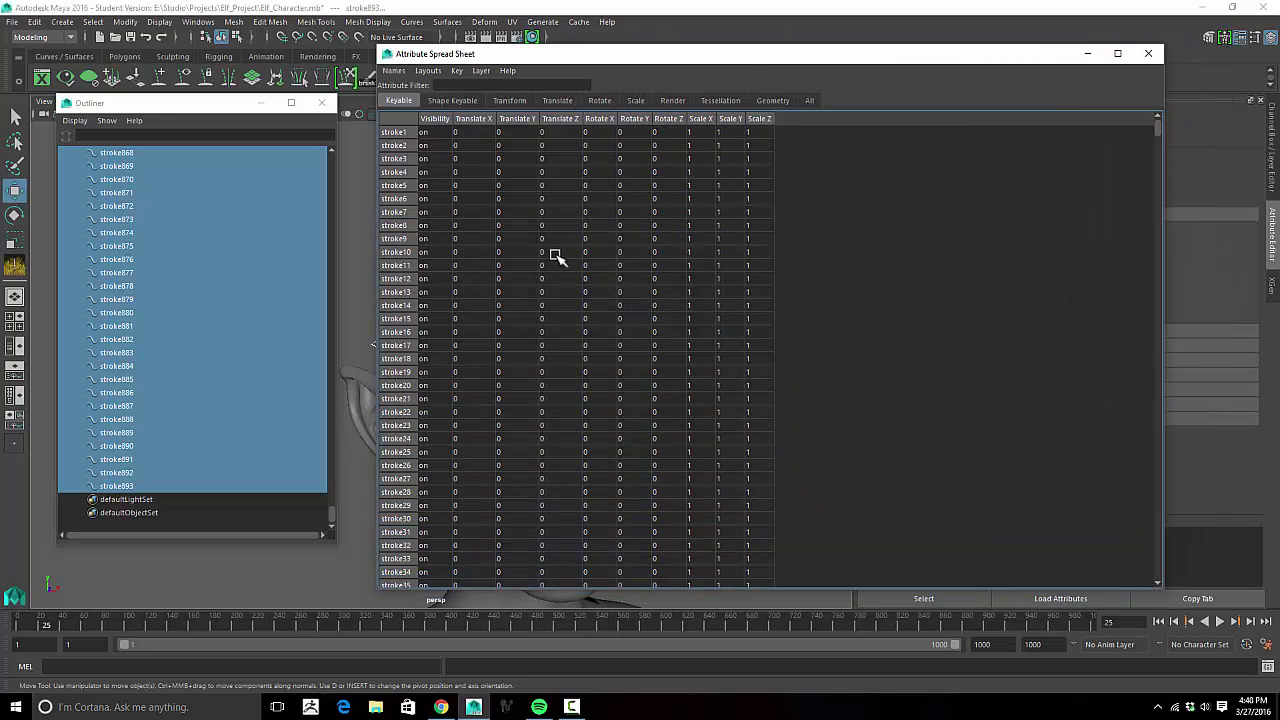
Step: Set the Sample Density of all stroke shapes, strokeShape1 through strokeShape893, to 0.3 among the keyable shape attributes
{"action": "left_click", "coordinate": [446, 101]}
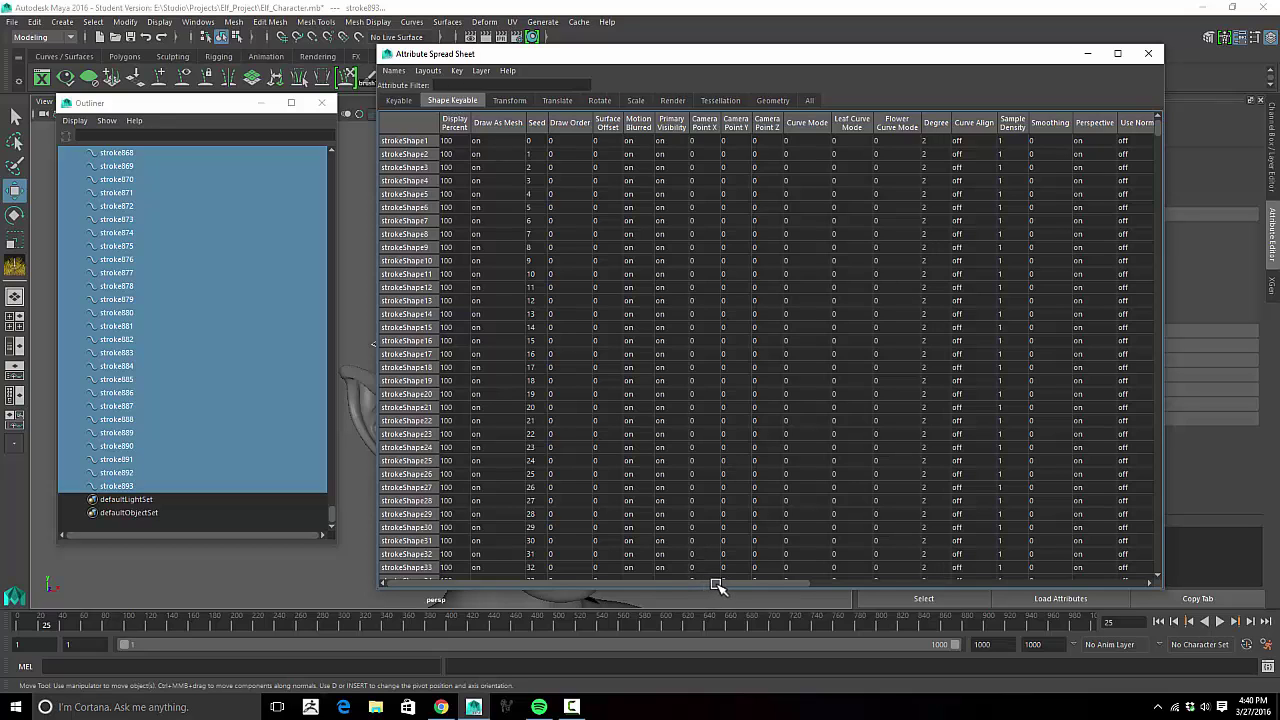
{"action": "mouse_move", "coordinate": [718, 586]}
{"action": "left_mouse_down"}
{"action": "mouse_move", "coordinate": [706, 584]}
{"action": "mouse_move", "coordinate": [750, 582]}
{"action": "left_mouse_up"}
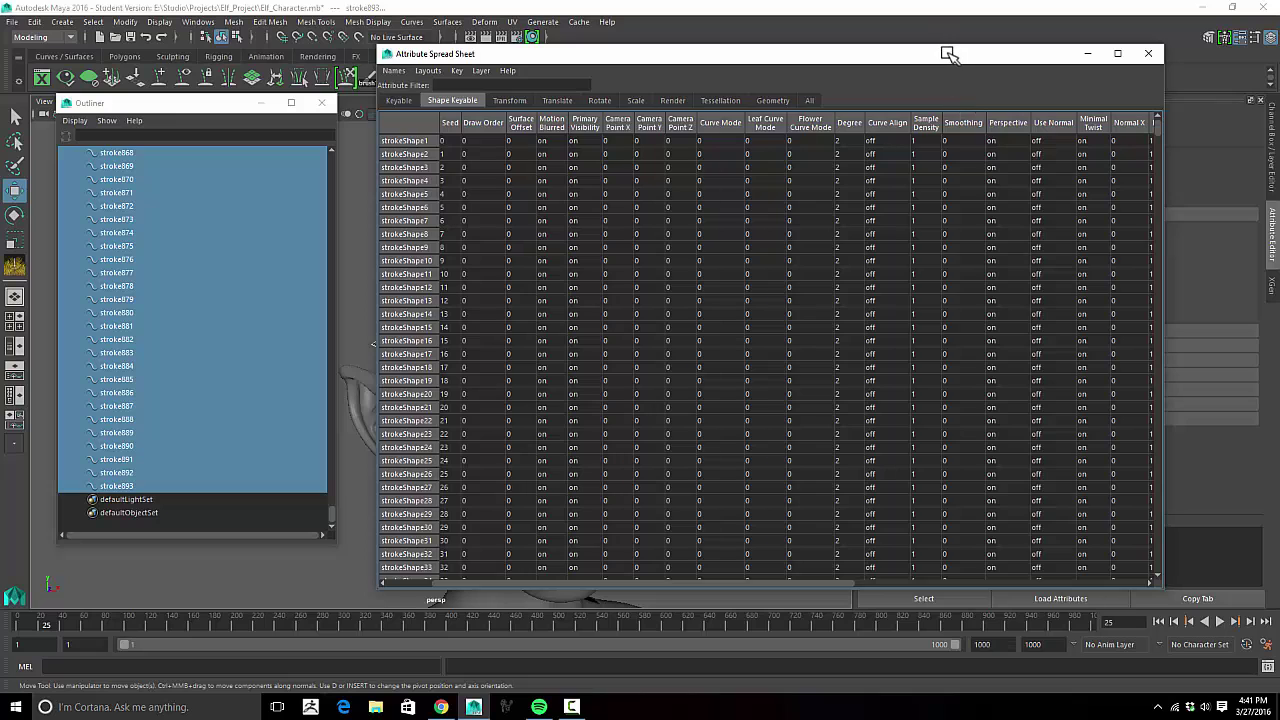
{"action": "mouse_move", "coordinate": [950, 55]}
{"action": "left_mouse_down"}
{"action": "mouse_move", "coordinate": [917, 48]}
{"action": "mouse_move", "coordinate": [953, 48]}
{"action": "left_mouse_up"}
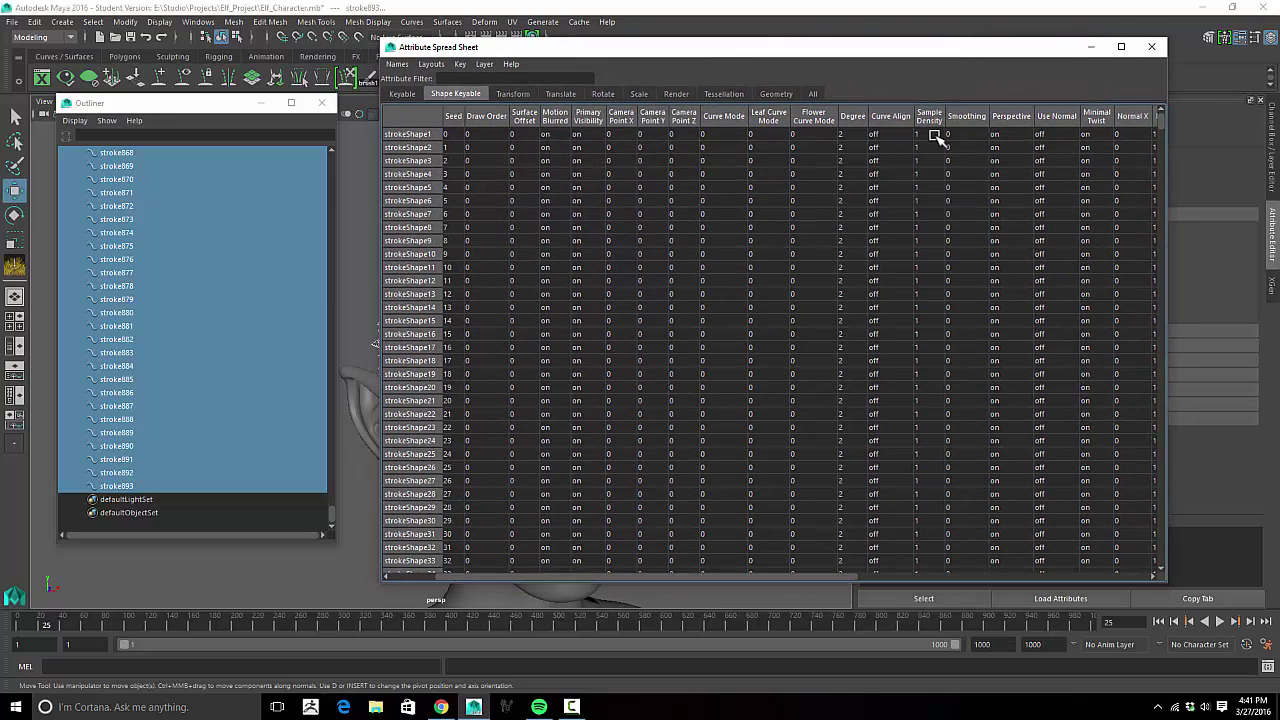
{"action": "scroll", "coordinate": [929, 150], "scroll_direction": "down", "scroll_amount": 20}
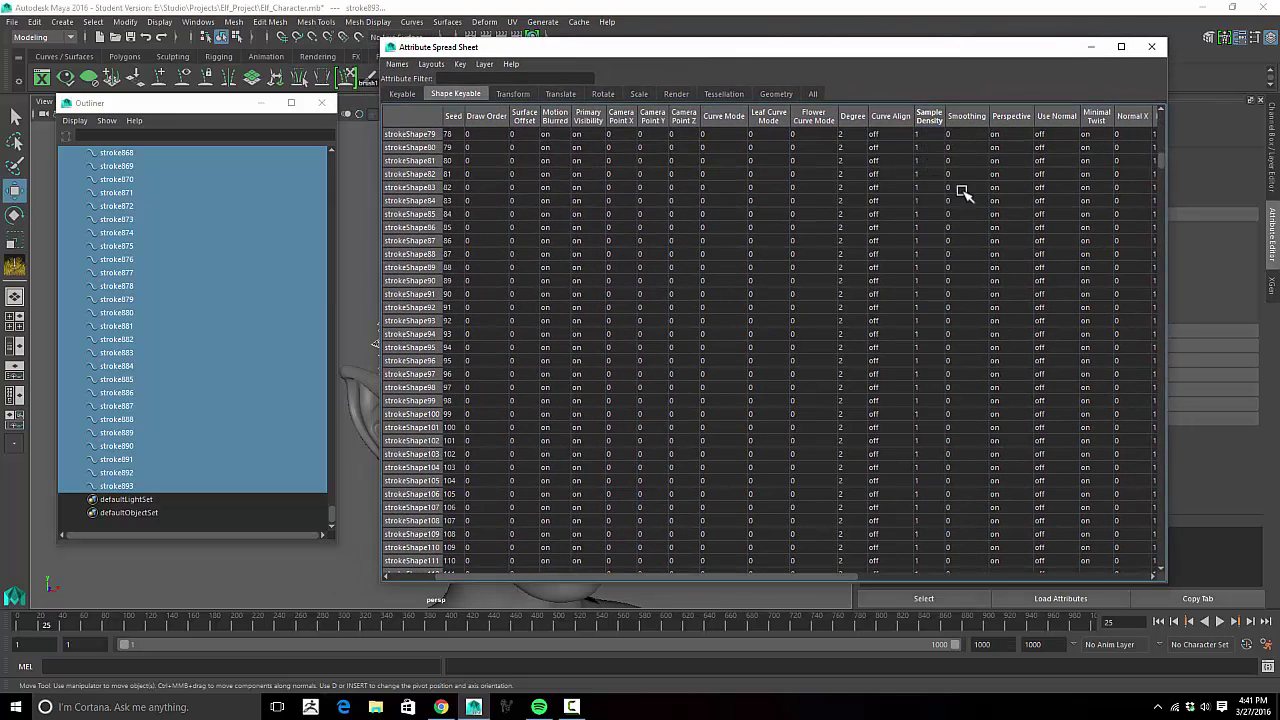
{"action": "left_click_drag", "start_coordinate": [1160, 165], "coordinate": [1162, 572]}
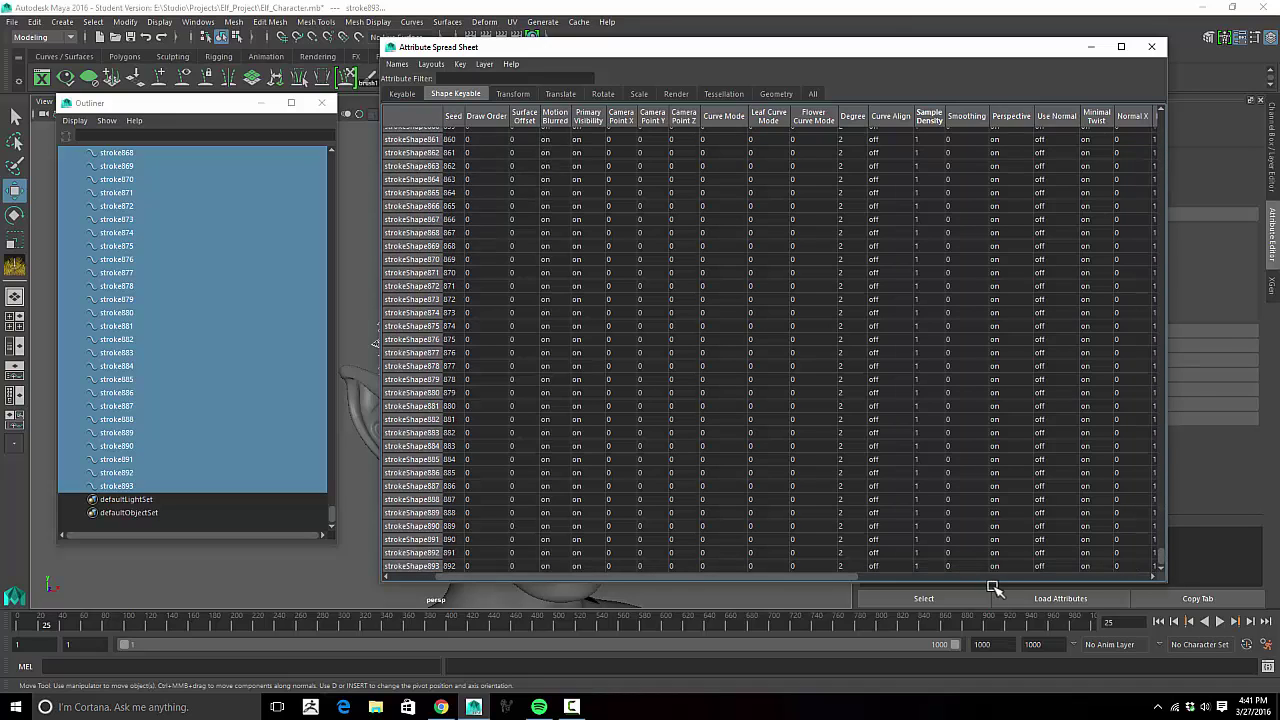
{"action": "left_click", "coordinate": [922, 567], "text": "shift"}
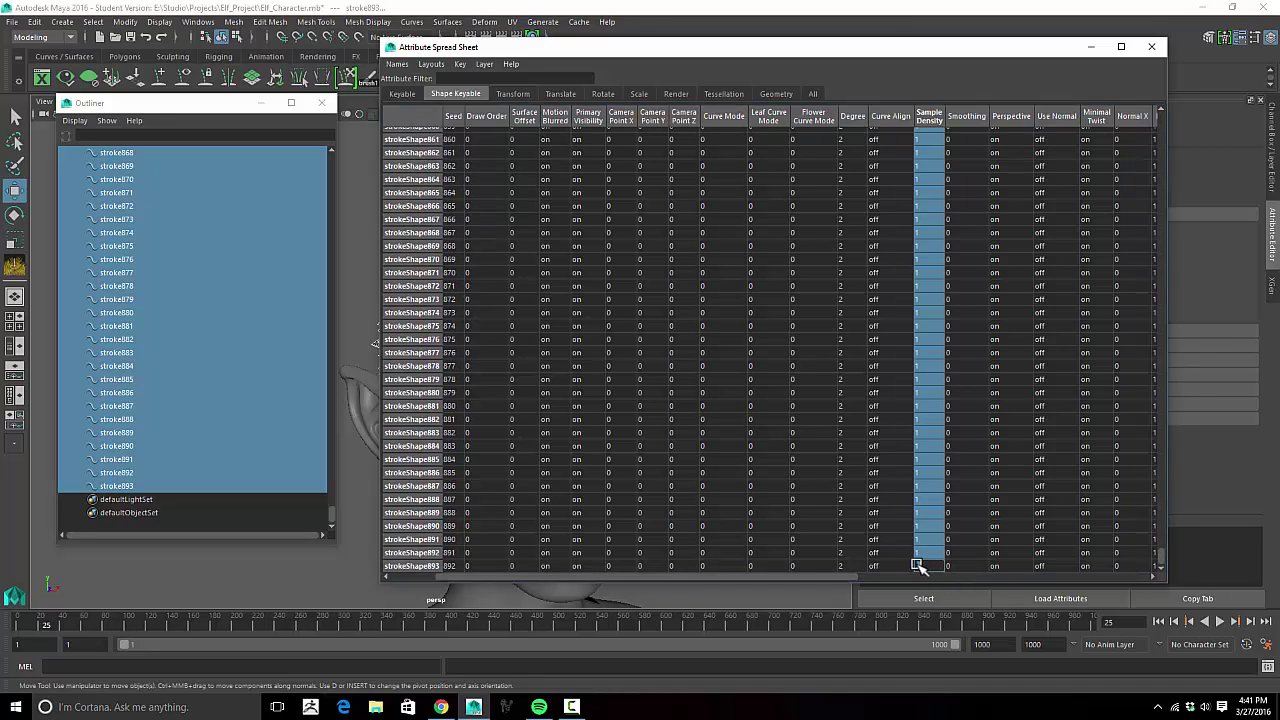
{"action": "key", "text": "Return"}
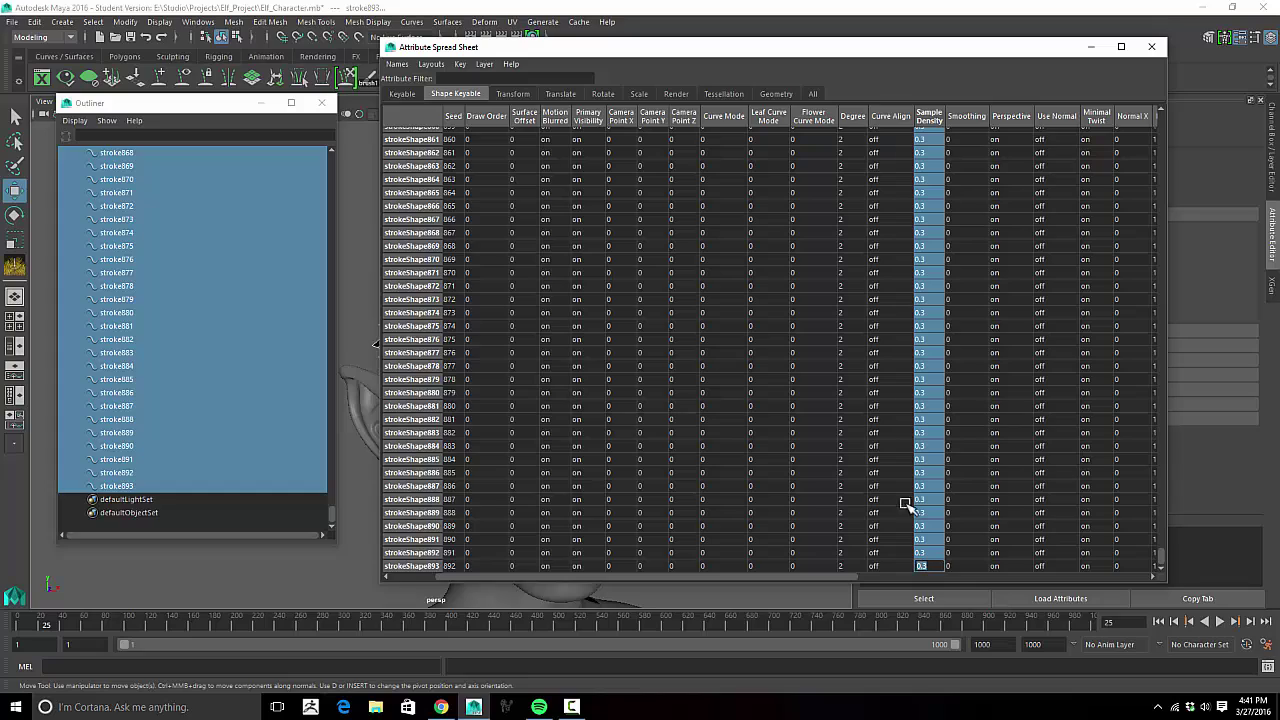
Step: Close the Attribute Spread Sheet and inspect the flat hair strokes on the head
{"action": "mouse_move", "coordinate": [698, 63]}
{"action": "left_mouse_down"}
{"action": "mouse_move", "coordinate": [994, 63]}
{"action": "mouse_move", "coordinate": [597, 32]}
{"action": "left_mouse_up"}
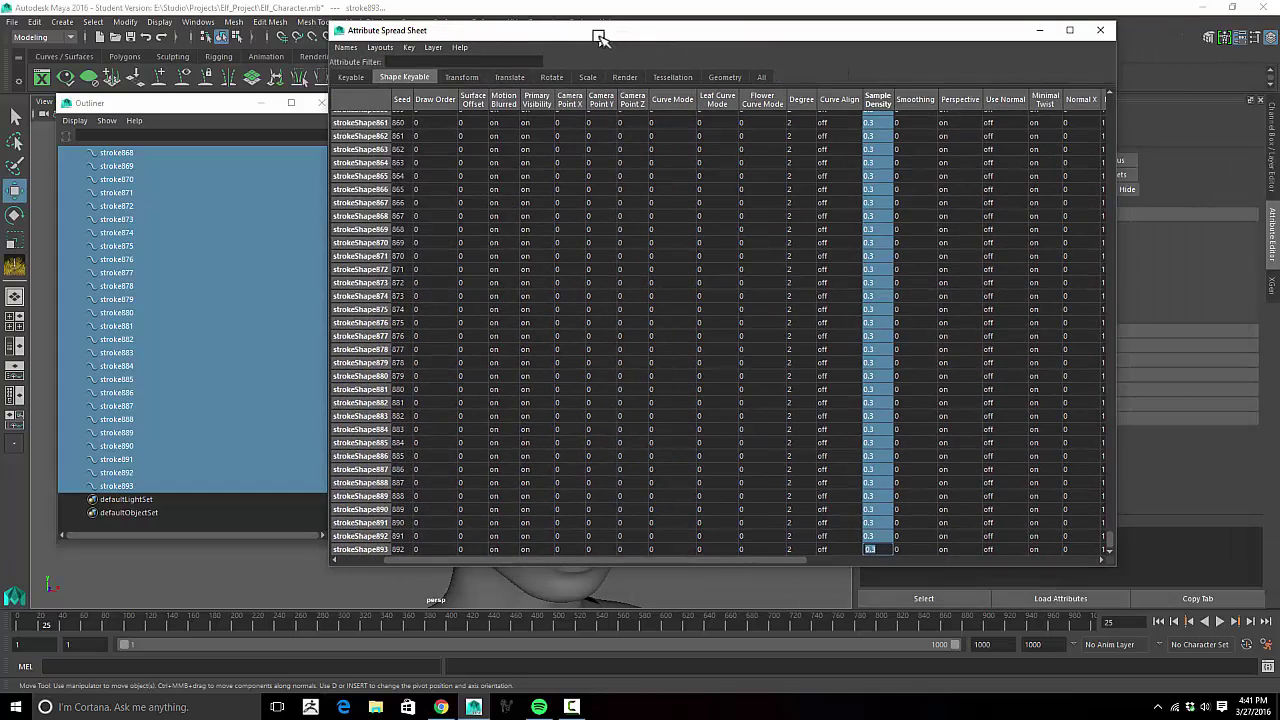
{"action": "left_click", "coordinate": [1100, 27]}
{"action": "left_click_drag", "start_coordinate": [683, 231], "coordinate": [640, 262], "text": "alt"}
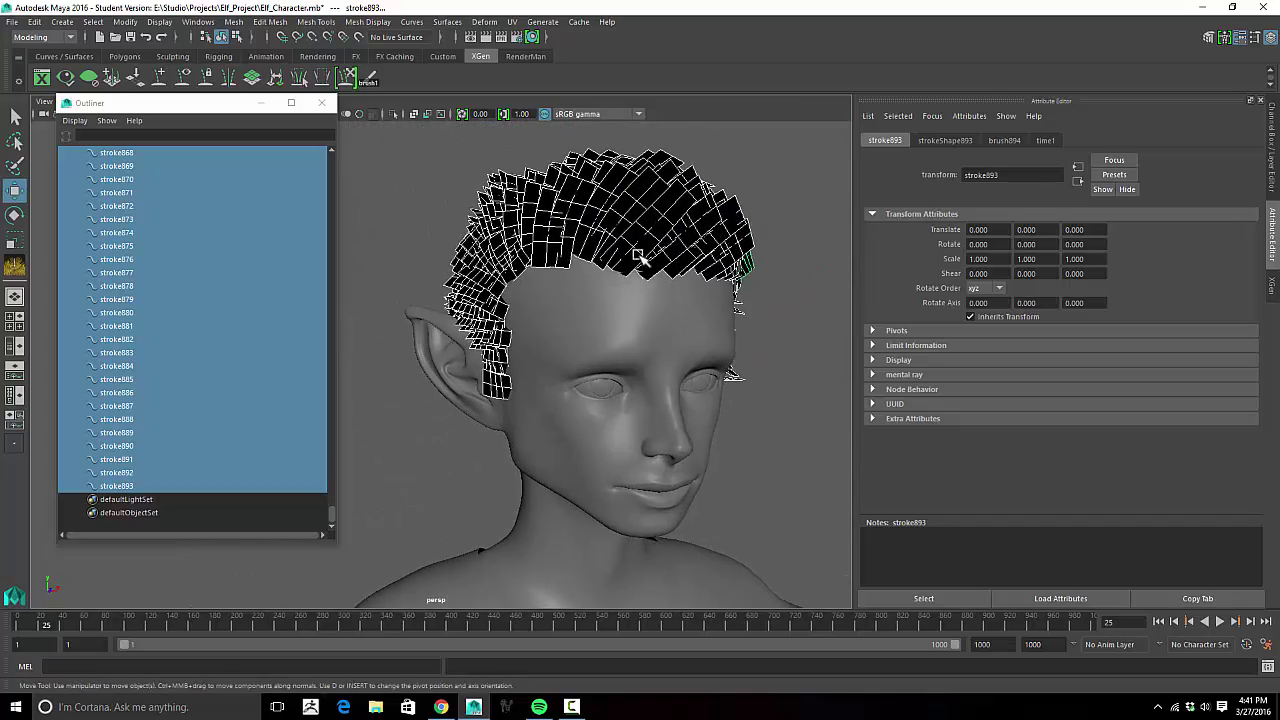
Step: Convert the selected Paint Effects strokes to polygons with quad output on, hide strokes off and a poly limit of 100000
{"action": "left_click", "coordinate": [127, 22]}
{"action": "mouse_move", "coordinate": [188, 333]}
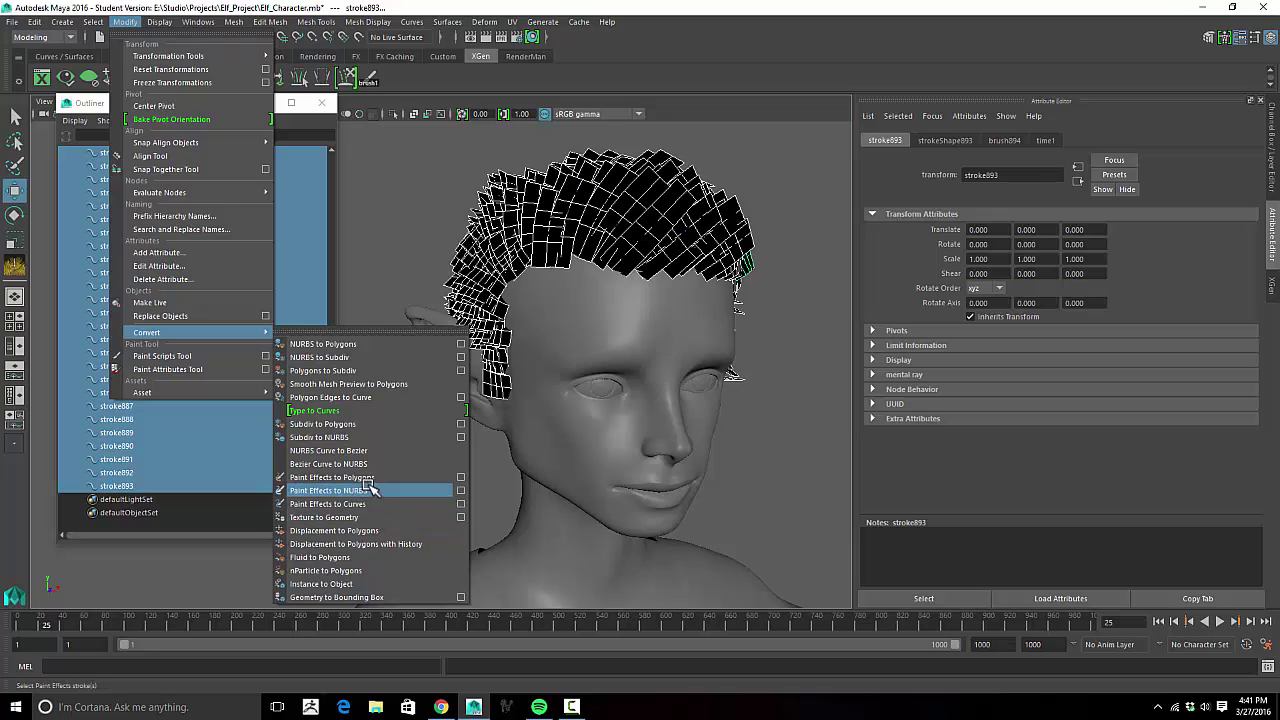
{"action": "left_click", "coordinate": [460, 477]}
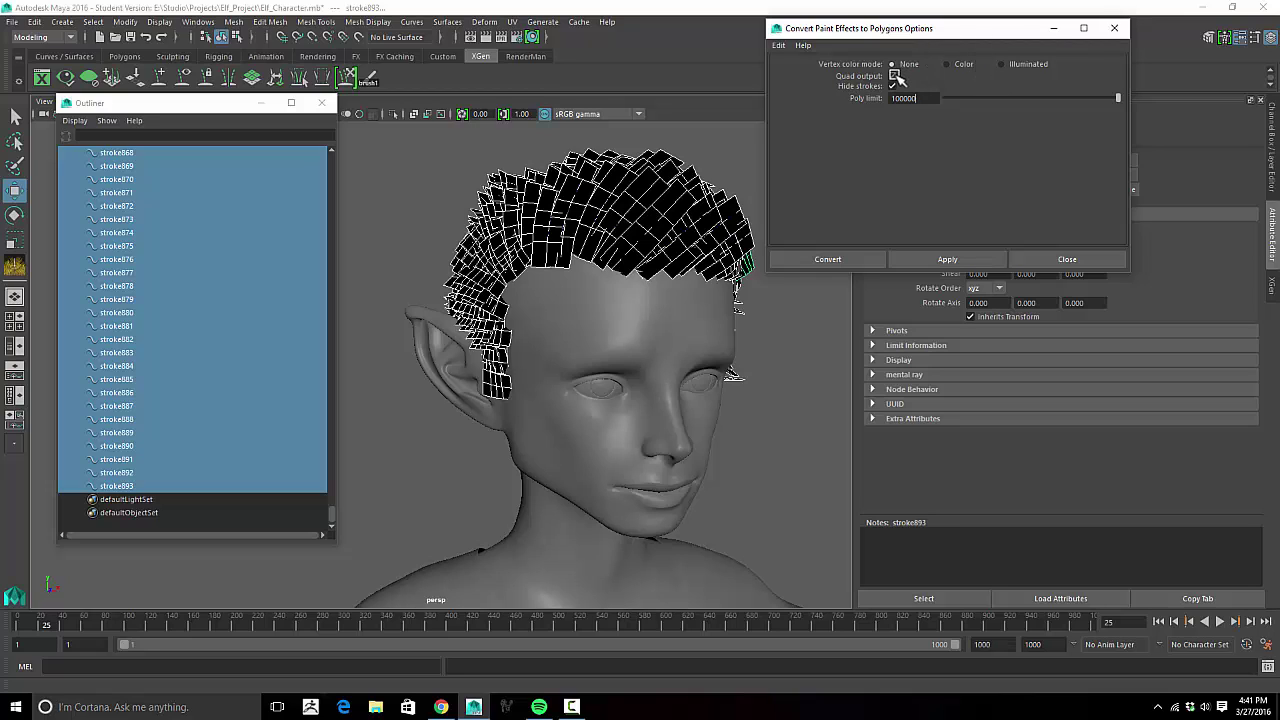
{"action": "left_click_drag", "start_coordinate": [918, 30], "coordinate": [907, 49]}
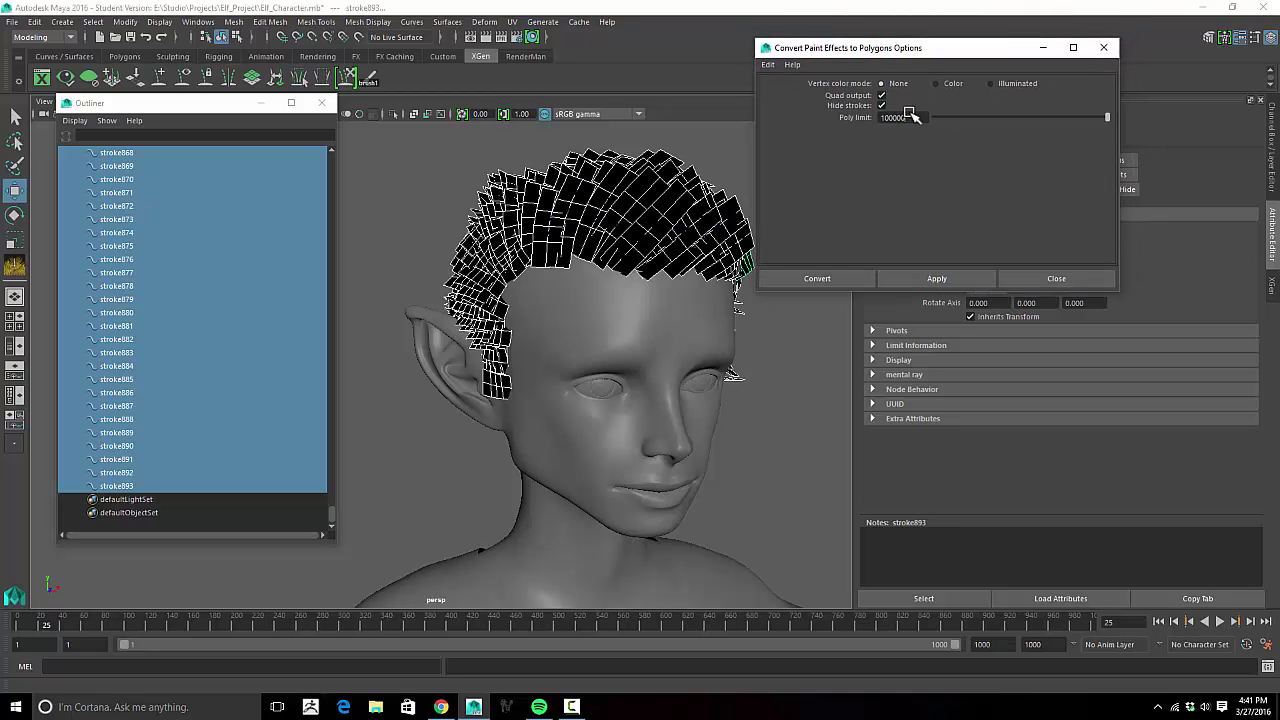
{"action": "left_click", "coordinate": [882, 105]}
{"action": "left_click_drag", "start_coordinate": [990, 47], "coordinate": [1040, 31]}
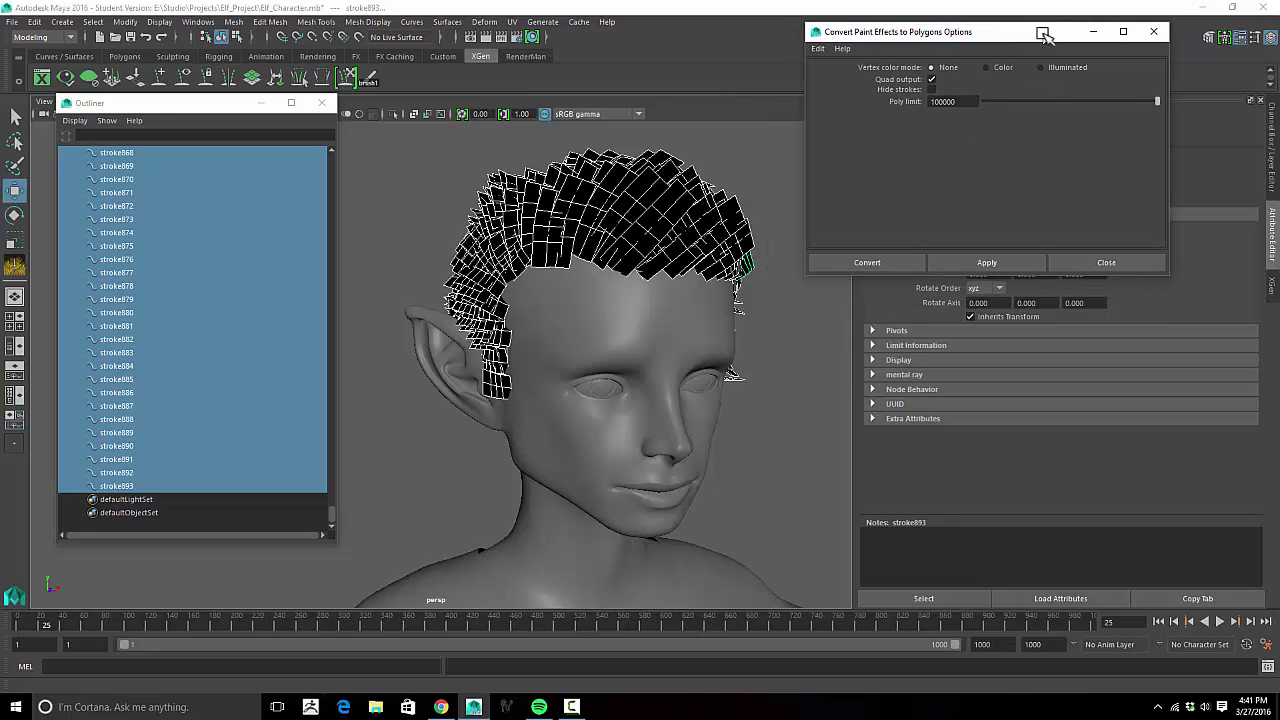
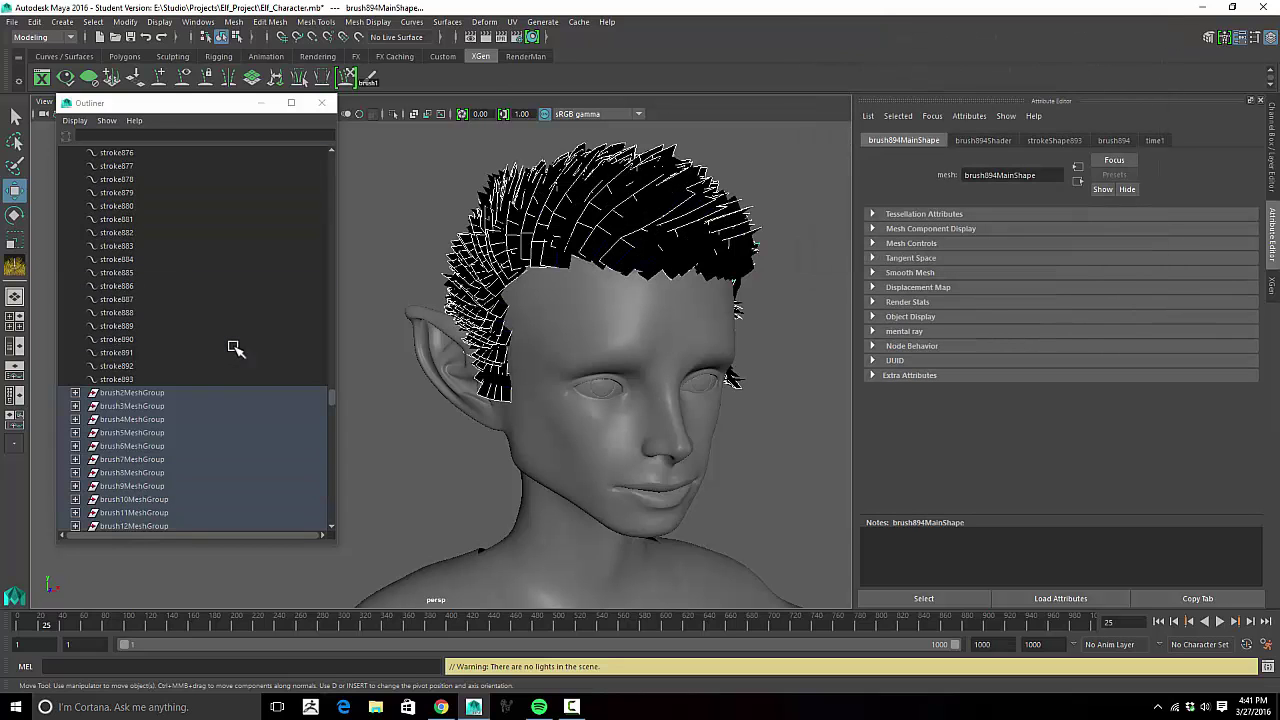
Step: Examine the converted brush mesh groups listed after the strokes in the Outliner
{"action": "scroll", "coordinate": [235, 346], "scroll_direction": "up", "scroll_amount": 20}
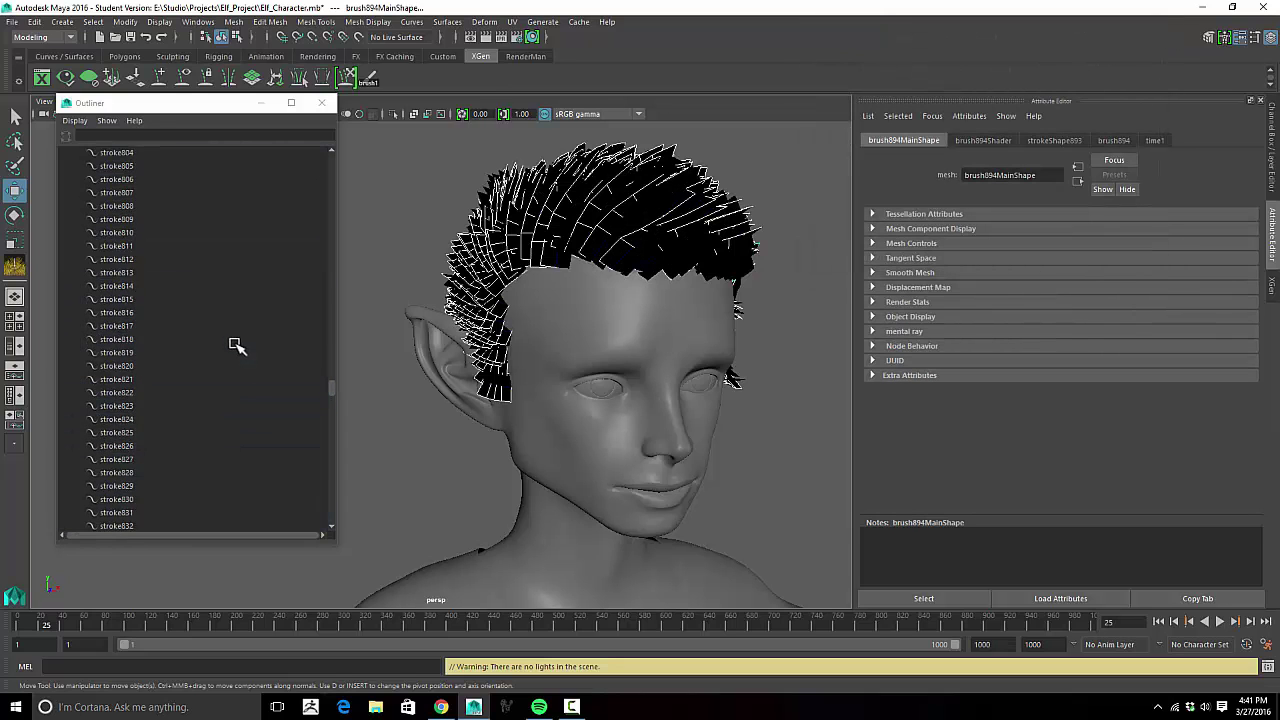
{"action": "scroll", "coordinate": [245, 380], "scroll_direction": "down", "scroll_amount": 20}
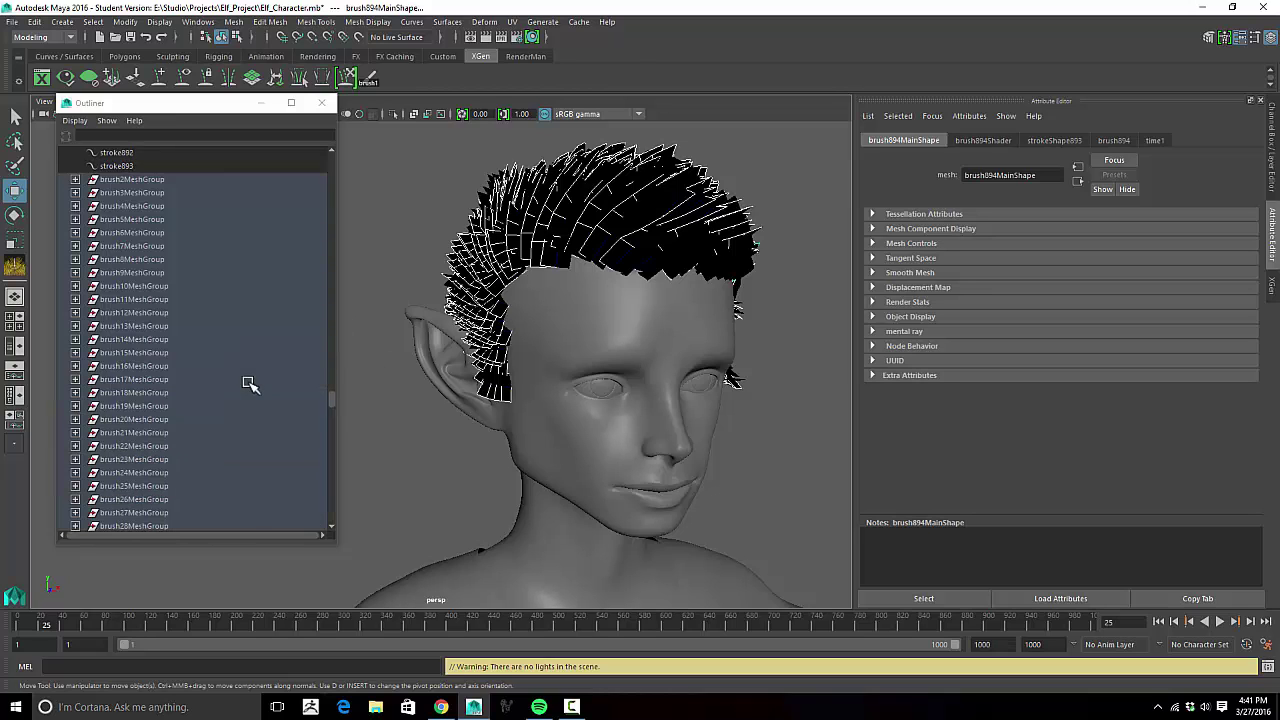
{"action": "scroll", "coordinate": [240, 390], "scroll_direction": "down", "scroll_amount": 10}
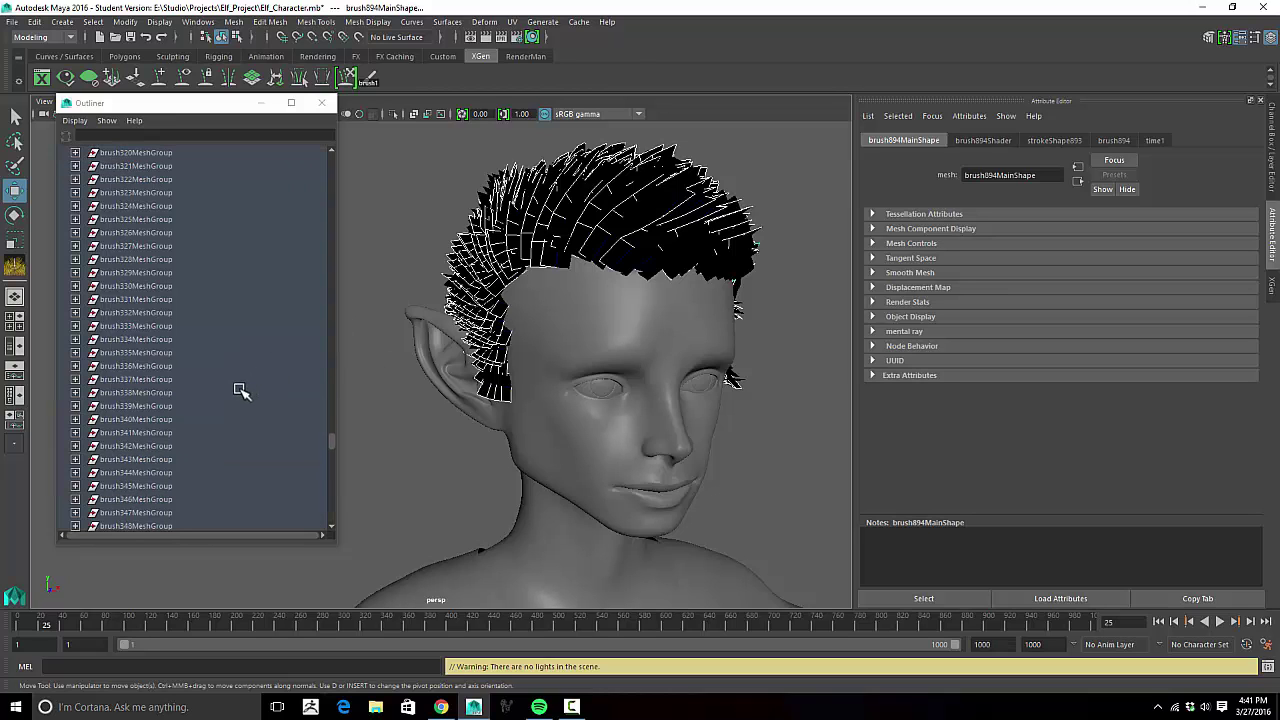
{"action": "scroll", "coordinate": [240, 390], "scroll_direction": "down", "scroll_amount": 20}
{"action": "scroll", "coordinate": [240, 390], "scroll_direction": "up", "scroll_amount": 15}
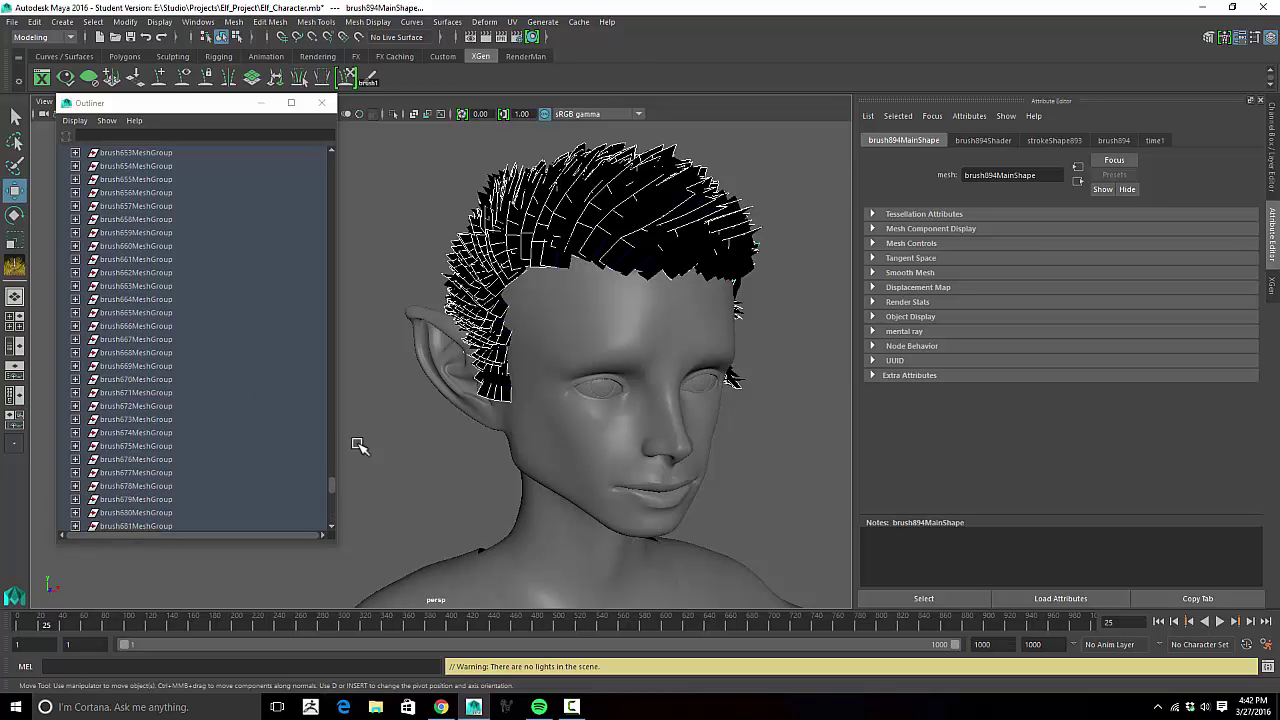
Step: Collapse the xgGroom group and delete everything from xgGroom through stroke893, keeping the brush mesh groups
{"action": "mouse_move", "coordinate": [337, 486]}
{"action": "left_mouse_down"}
{"action": "mouse_move", "coordinate": [294, 251]}
{"action": "mouse_move", "coordinate": [294, 274]}
{"action": "mouse_move", "coordinate": [316, 140]}
{"action": "left_mouse_up"}
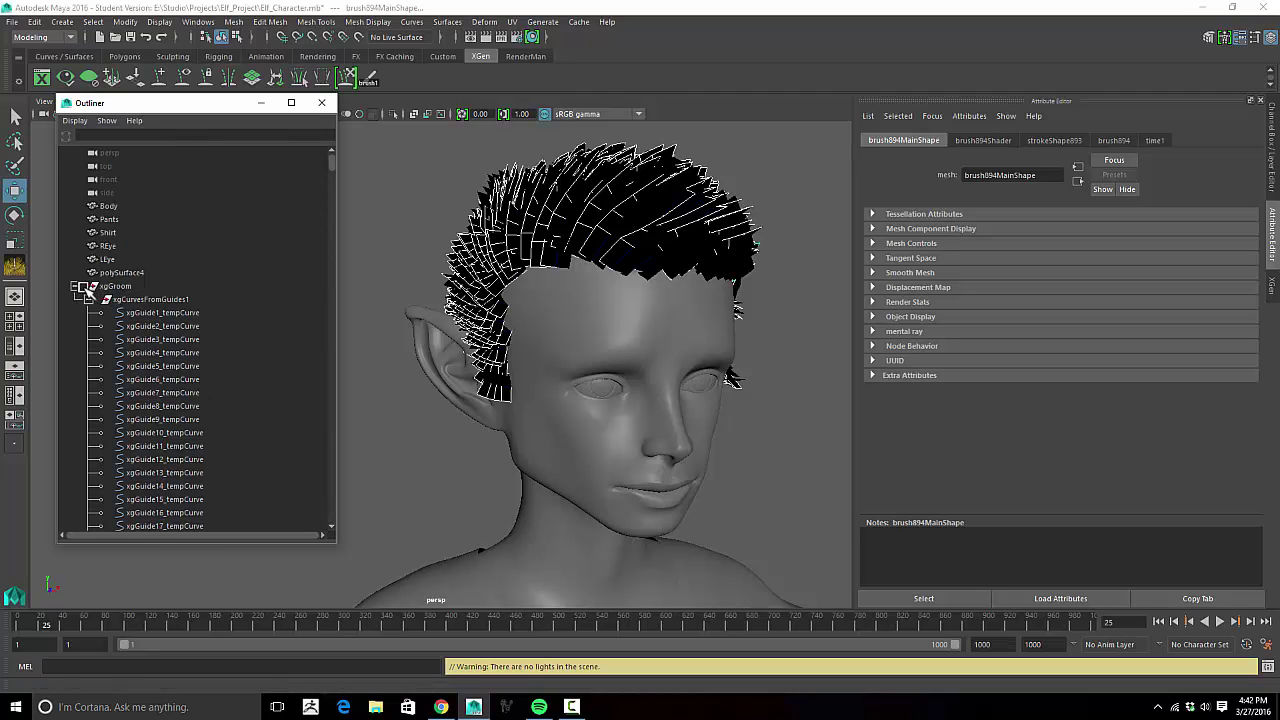
{"action": "left_click", "coordinate": [74, 286]}
{"action": "left_click", "coordinate": [130, 286]}
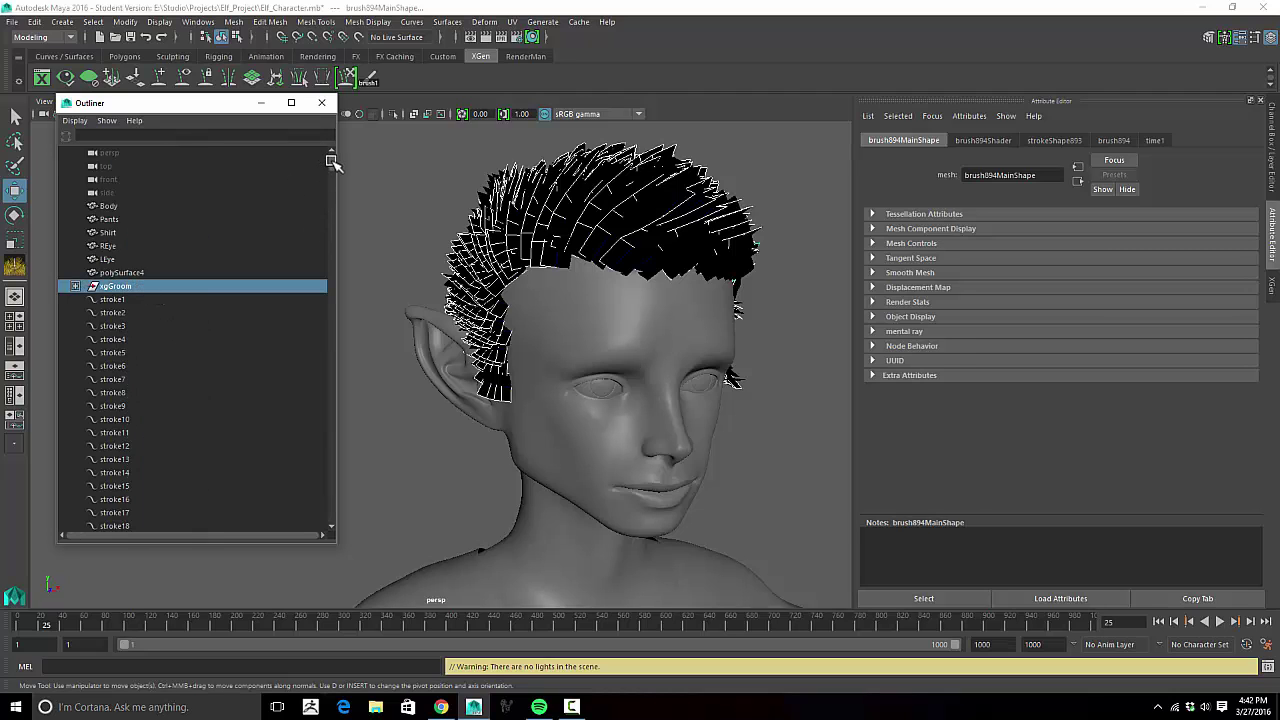
{"action": "left_click_drag", "start_coordinate": [333, 163], "coordinate": [339, 237]}
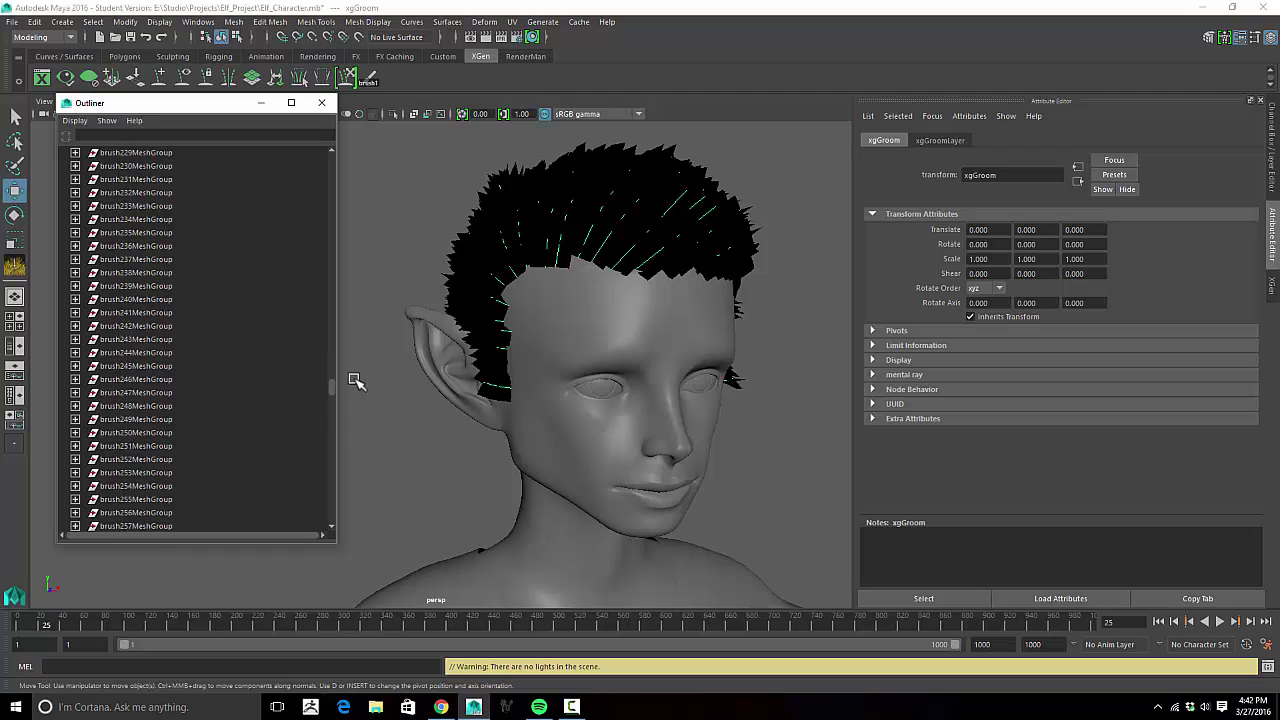
{"action": "scroll", "coordinate": [352, 340], "scroll_direction": "up", "scroll_amount": 7}
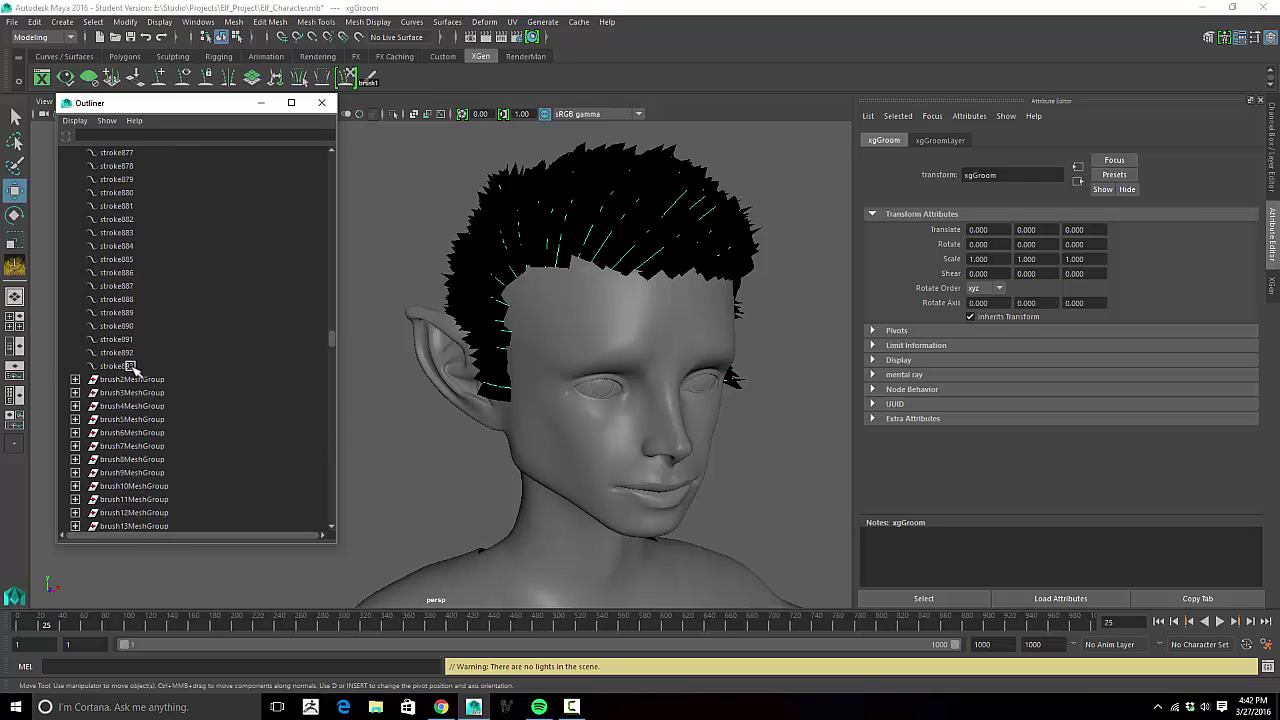
{"action": "left_click", "coordinate": [127, 367], "text": "shift"}
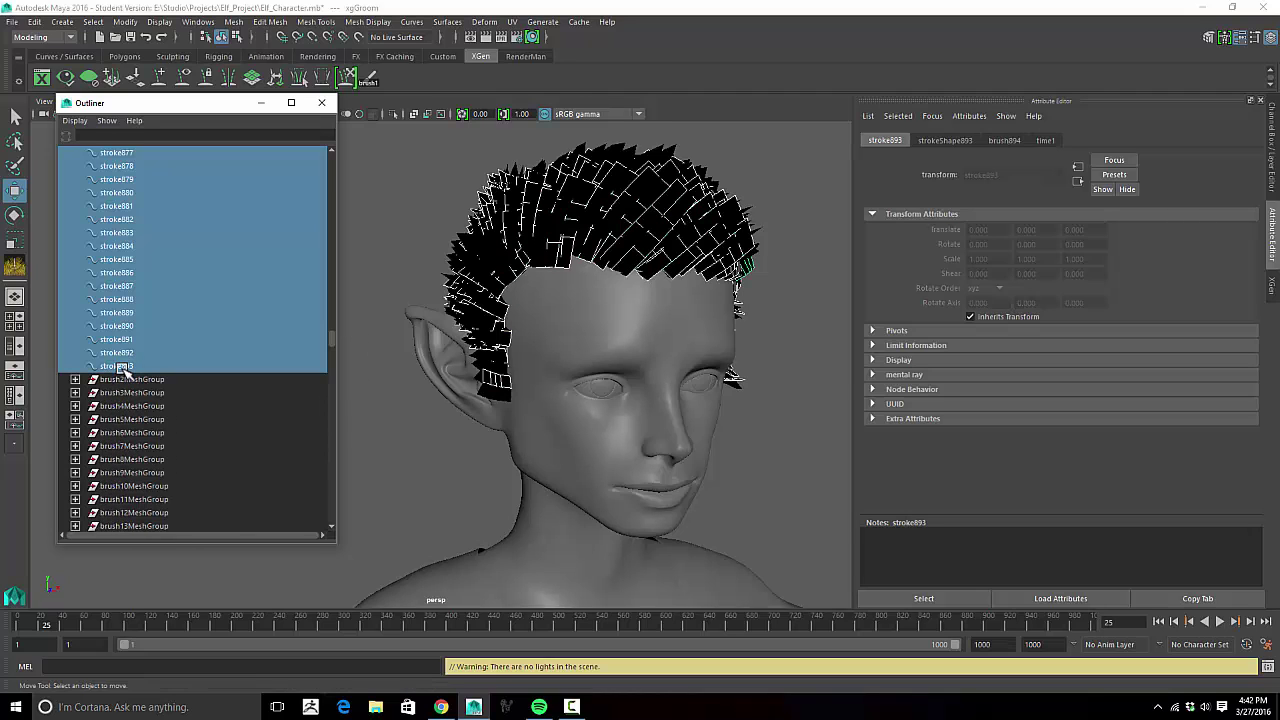
{"action": "key", "text": "Delete"}
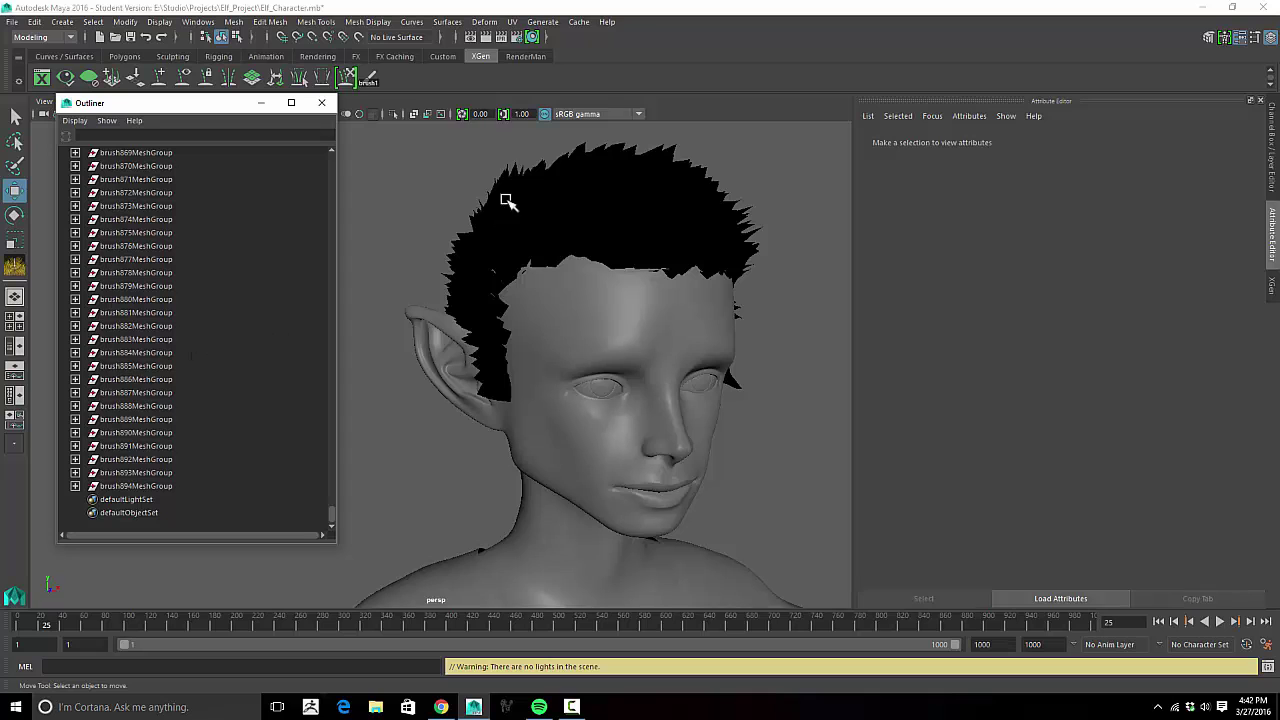
Step: Minimize the Outliner and select the lowest sideburn hair card by the ear with the Rotate tool active
{"action": "left_click", "coordinate": [261, 103]}
{"action": "left_click", "coordinate": [505, 234]}
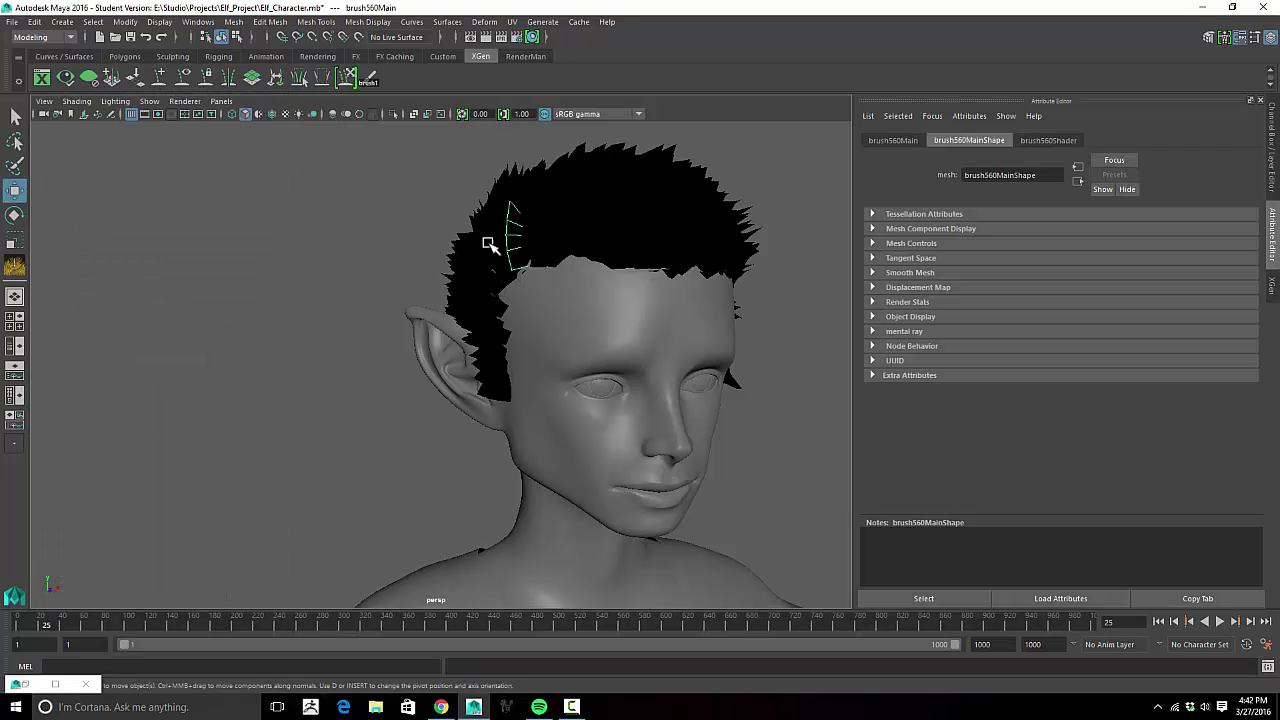
{"action": "mouse_move", "coordinate": [340, 266]}
{"action": "left_mouse_down", "text": "alt"}
{"action": "mouse_move", "coordinate": [266, 266]}
{"action": "mouse_move", "coordinate": [360, 280]}
{"action": "mouse_move", "coordinate": [546, 263]}
{"action": "mouse_move", "coordinate": [718, 283]}
{"action": "mouse_move", "coordinate": [549, 263]}
{"action": "mouse_move", "coordinate": [678, 287]}
{"action": "mouse_move", "coordinate": [634, 337]}
{"action": "mouse_move", "coordinate": [654, 377]}
{"action": "mouse_move", "coordinate": [634, 274]}
{"action": "mouse_move", "coordinate": [511, 287]}
{"action": "mouse_move", "coordinate": [523, 277]}
{"action": "mouse_move", "coordinate": [349, 277]}
{"action": "mouse_move", "coordinate": [449, 260]}
{"action": "mouse_move", "coordinate": [494, 349]}
{"action": "mouse_move", "coordinate": [694, 426]}
{"action": "mouse_move", "coordinate": [669, 411]}
{"action": "left_mouse_up", "text": "alt"}
{"action": "left_click", "coordinate": [612, 400]}
{"action": "key", "text": "e"}
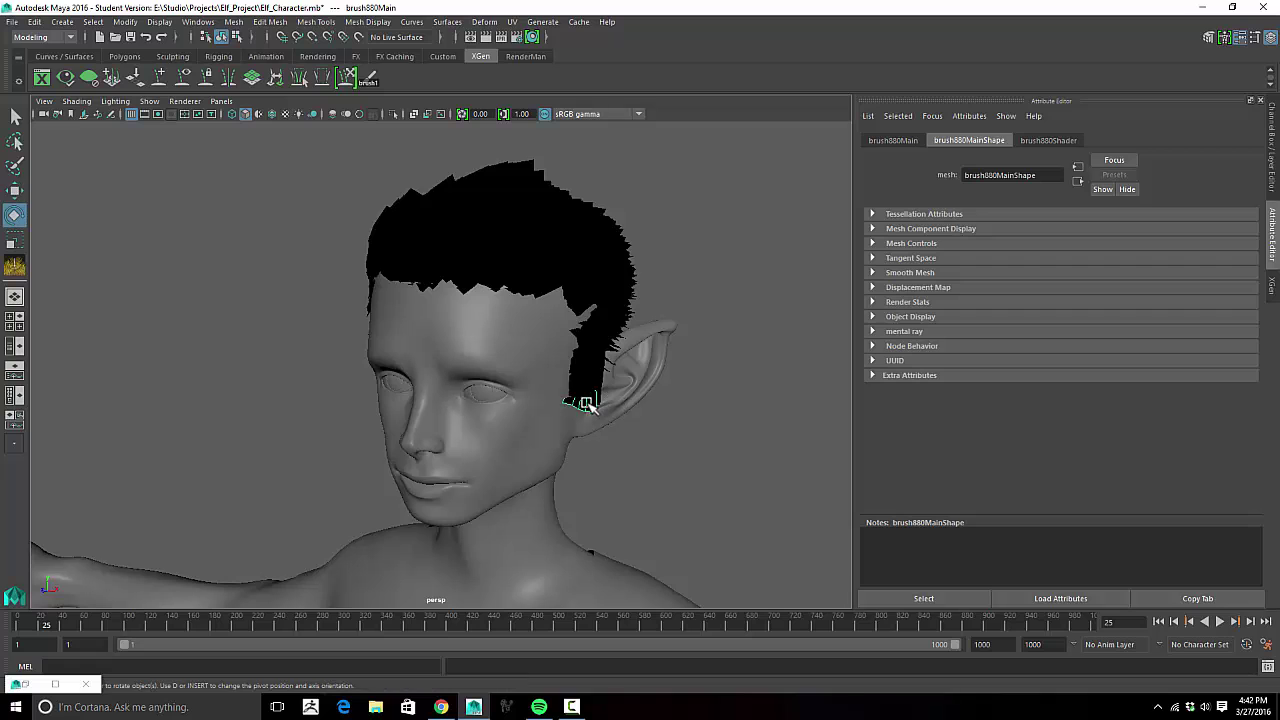
{"action": "left_click_drag", "start_coordinate": [549, 329], "coordinate": [364, 372], "text": "alt"}
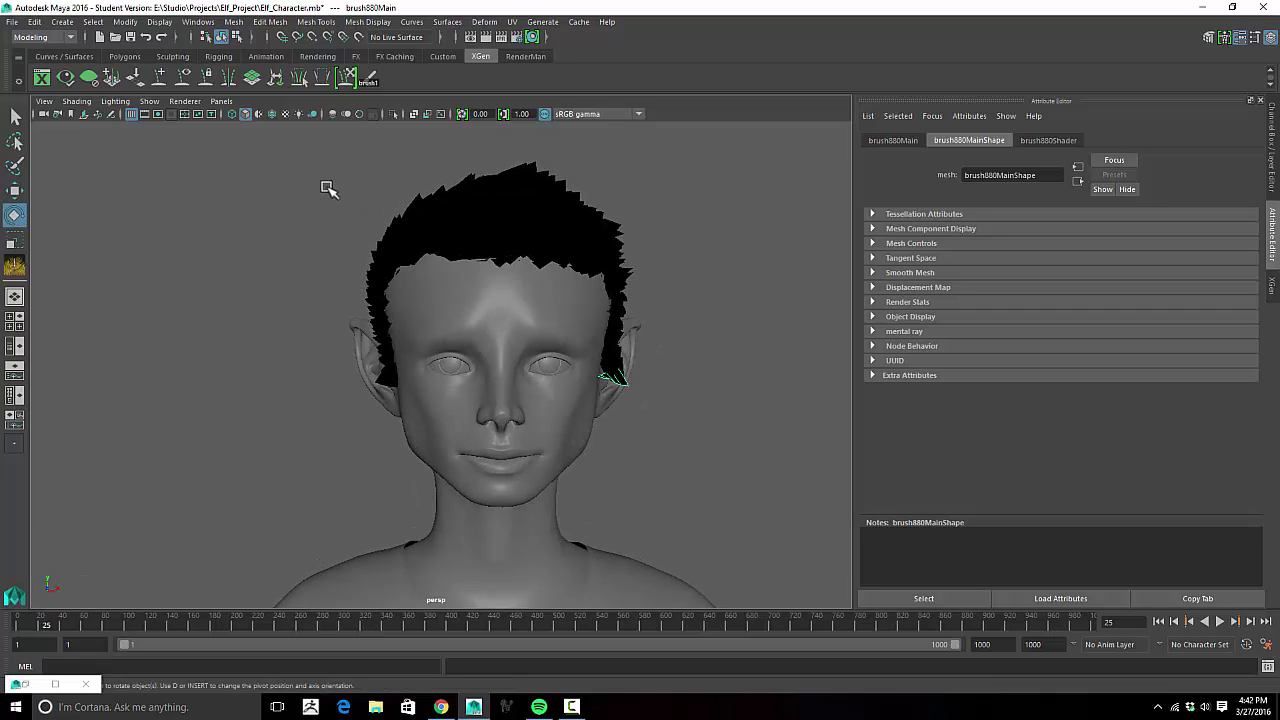
Step: Select all hair cards on the head without the scalp mesh, center their pivots and clear the selection
{"action": "left_click_drag", "start_coordinate": [281, 197], "coordinate": [797, 553]}
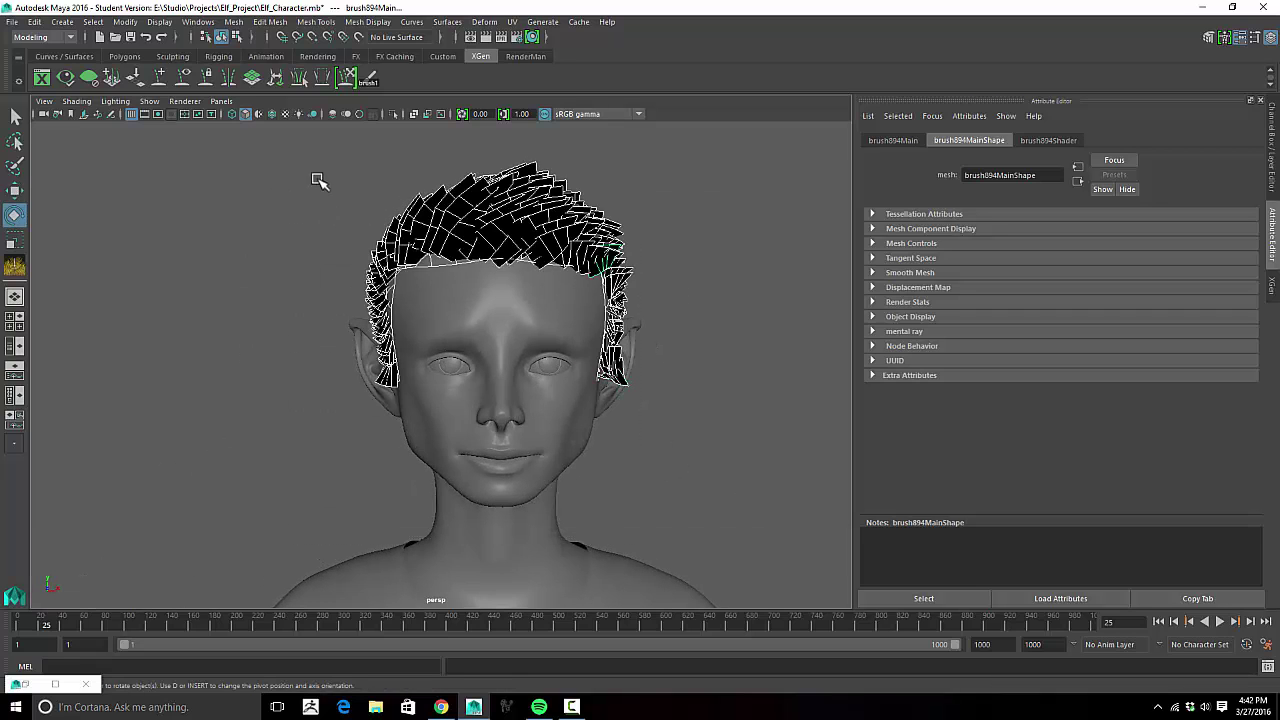
{"action": "left_click_drag", "start_coordinate": [297, 158], "coordinate": [757, 474]}
{"action": "middle_click_drag", "start_coordinate": [420, 266], "coordinate": [440, 267]}
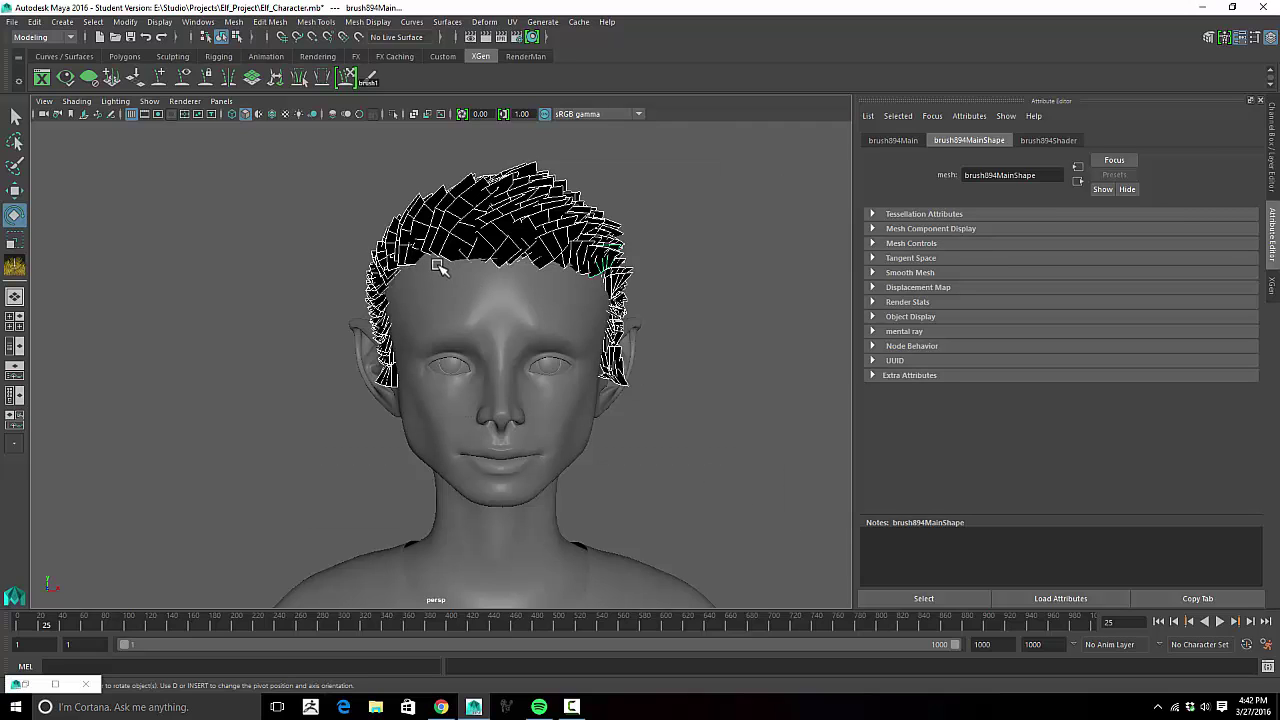
{"action": "left_click", "coordinate": [125, 21]}
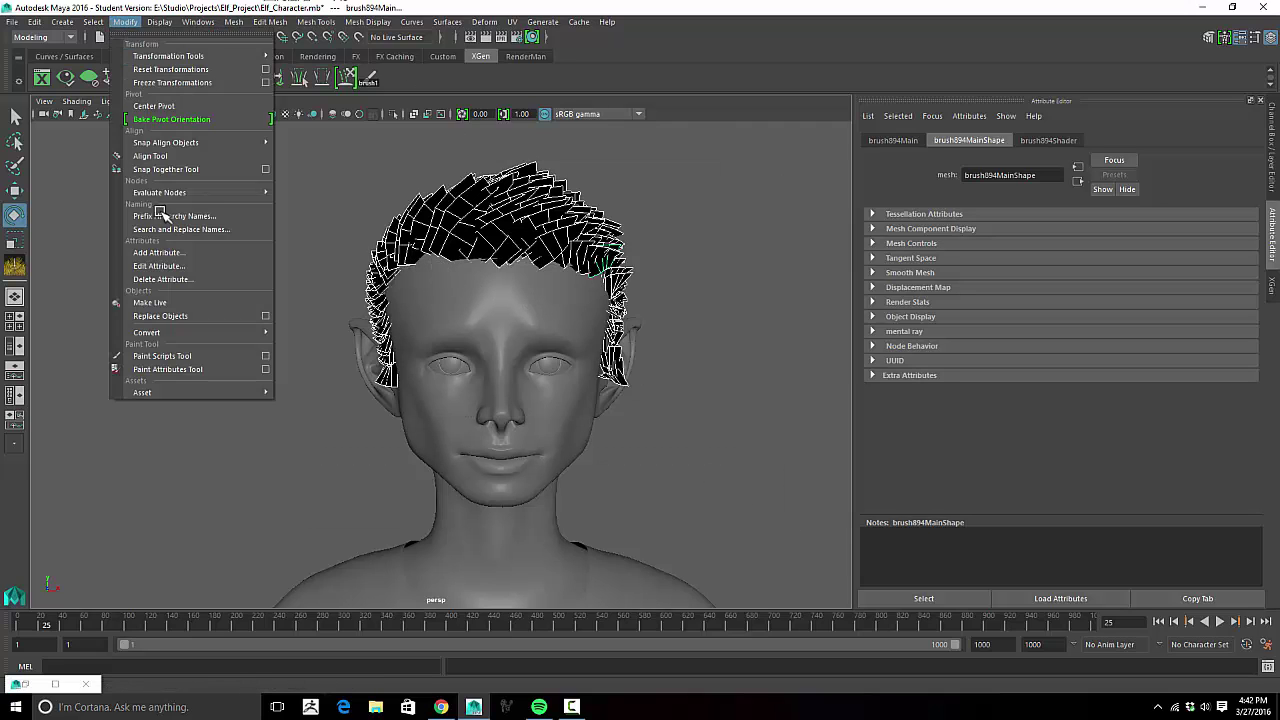
{"action": "left_click", "coordinate": [155, 106]}
{"action": "left_click_drag", "start_coordinate": [287, 338], "coordinate": [260, 360], "text": "alt"}
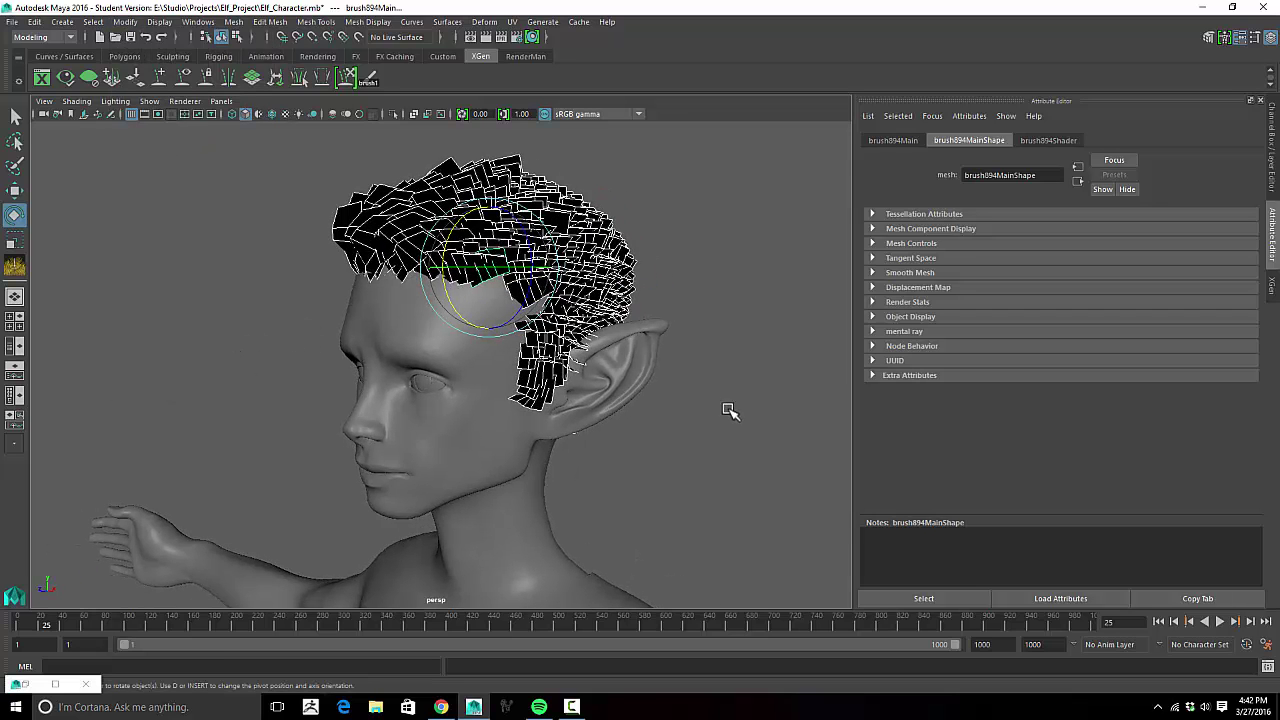
{"action": "left_click", "coordinate": [672, 438]}
Step: Rotate the lowest sideburn card about its own pivot, undoing the last small rotation
{"action": "left_click_drag", "start_coordinate": [670, 445], "coordinate": [709, 437], "text": "alt"}
{"action": "left_click", "coordinate": [612, 378]}
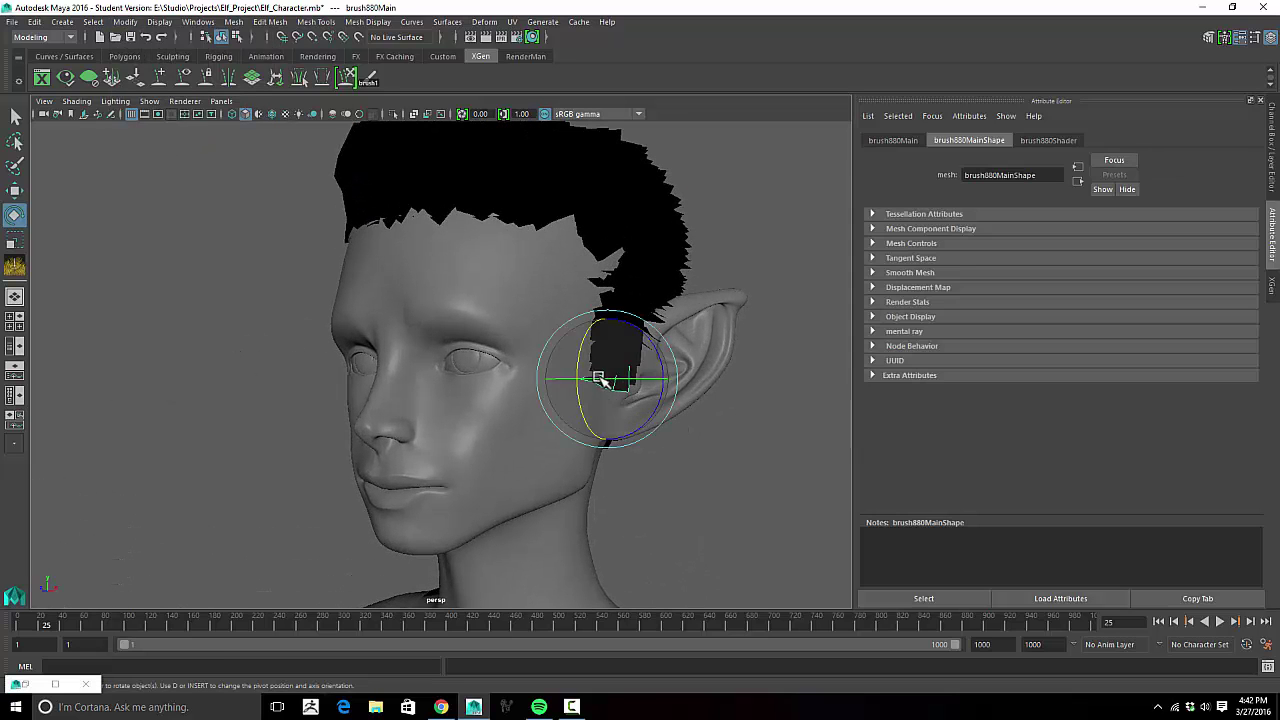
{"action": "left_click_drag", "start_coordinate": [585, 337], "coordinate": [600, 377]}
{"action": "key", "text": "ctrl+z"}
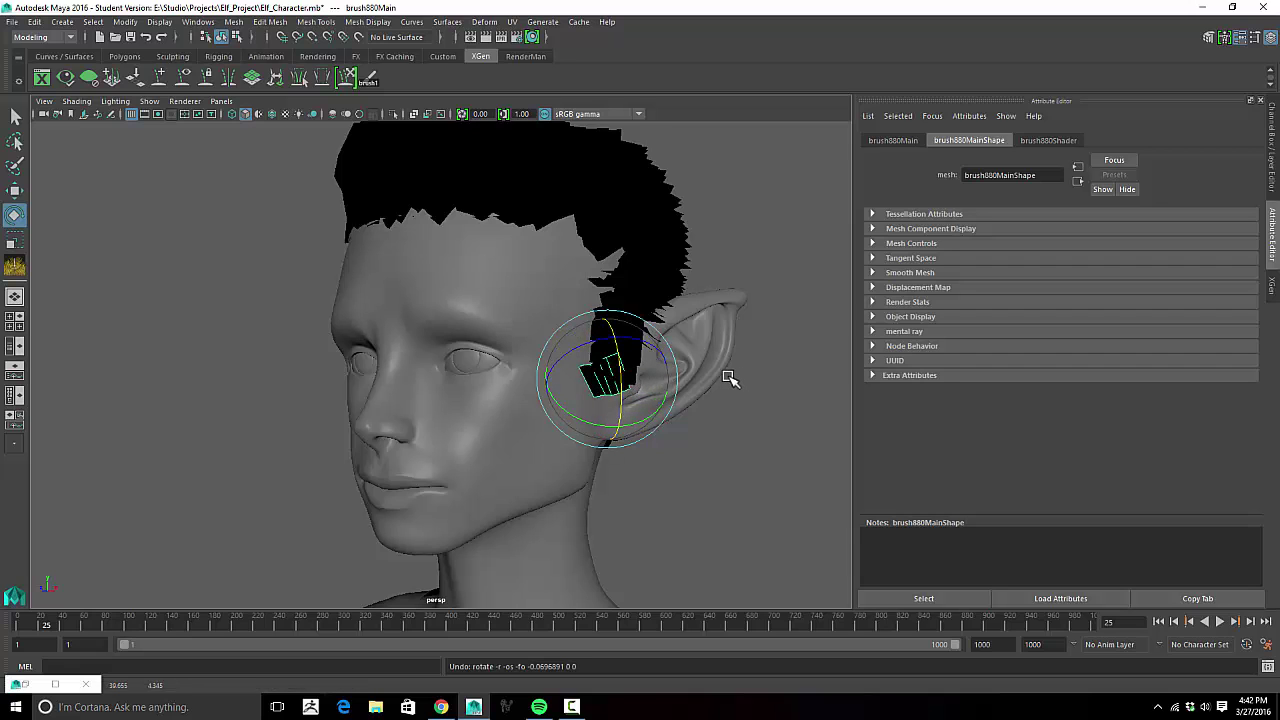
{"action": "mouse_move", "coordinate": [760, 420]}
{"action": "left_mouse_down", "text": "alt"}
{"action": "mouse_move", "coordinate": [791, 420]}
{"action": "mouse_move", "coordinate": [760, 414]}
{"action": "left_mouse_up", "text": "alt"}
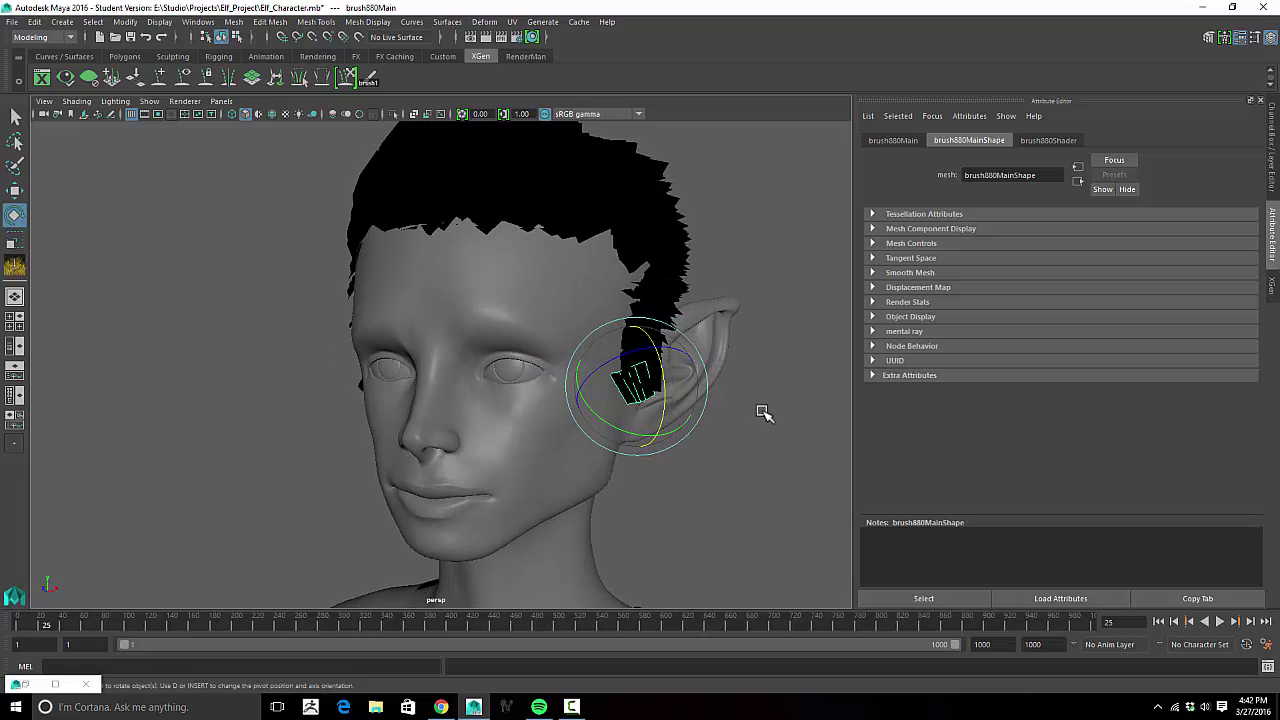
Step: Rotate the neighbouring sideburn card beside the ear and deselect it
{"action": "left_click", "coordinate": [755, 383]}
{"action": "mouse_move", "coordinate": [727, 373]}
{"action": "left_mouse_down", "text": "alt"}
{"action": "mouse_move", "coordinate": [666, 394]}
{"action": "mouse_move", "coordinate": [674, 384]}
{"action": "mouse_move", "coordinate": [694, 400]}
{"action": "mouse_move", "coordinate": [670, 380]}
{"action": "left_mouse_up", "text": "alt"}
{"action": "left_click", "coordinate": [670, 396]}
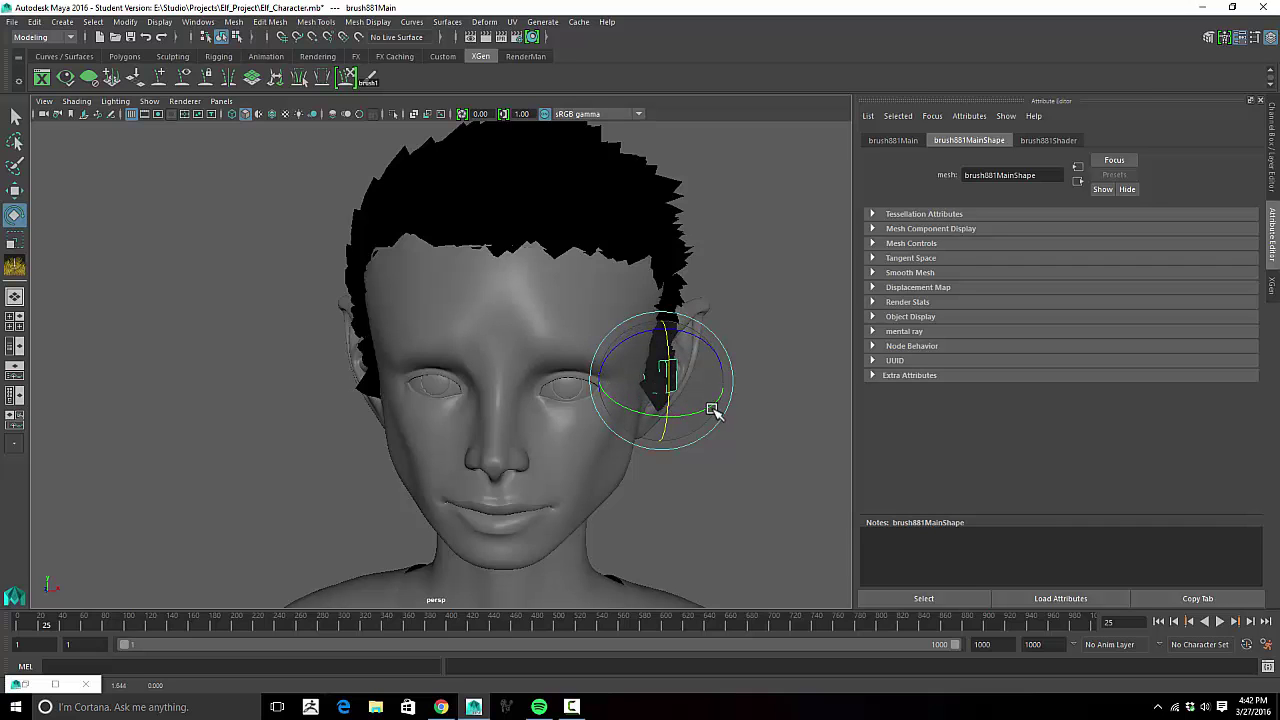
{"action": "left_click", "coordinate": [760, 406]}
{"action": "mouse_move", "coordinate": [760, 406]}
{"action": "left_mouse_down", "text": "alt"}
{"action": "mouse_move", "coordinate": [627, 437]}
{"action": "mouse_move", "coordinate": [660, 400]}
{"action": "mouse_move", "coordinate": [734, 397]}
{"action": "left_mouse_up", "text": "alt"}
Step: Move the lowest sideburn card into place against the side of the face in front of the ear
{"action": "left_click", "coordinate": [581, 455]}
{"action": "scroll", "coordinate": [730, 398], "scroll_direction": "up", "scroll_amount": 2}
{"action": "key", "text": "w"}
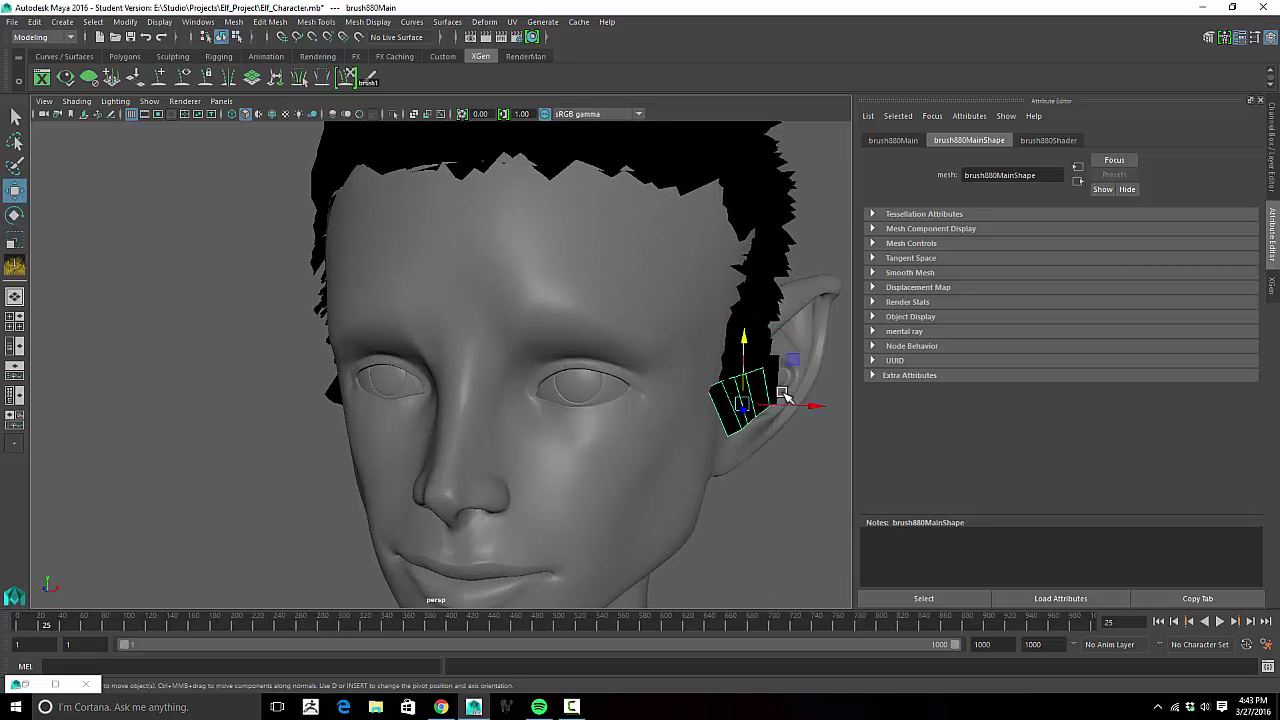
{"action": "left_click_drag", "start_coordinate": [815, 406], "coordinate": [622, 446]}
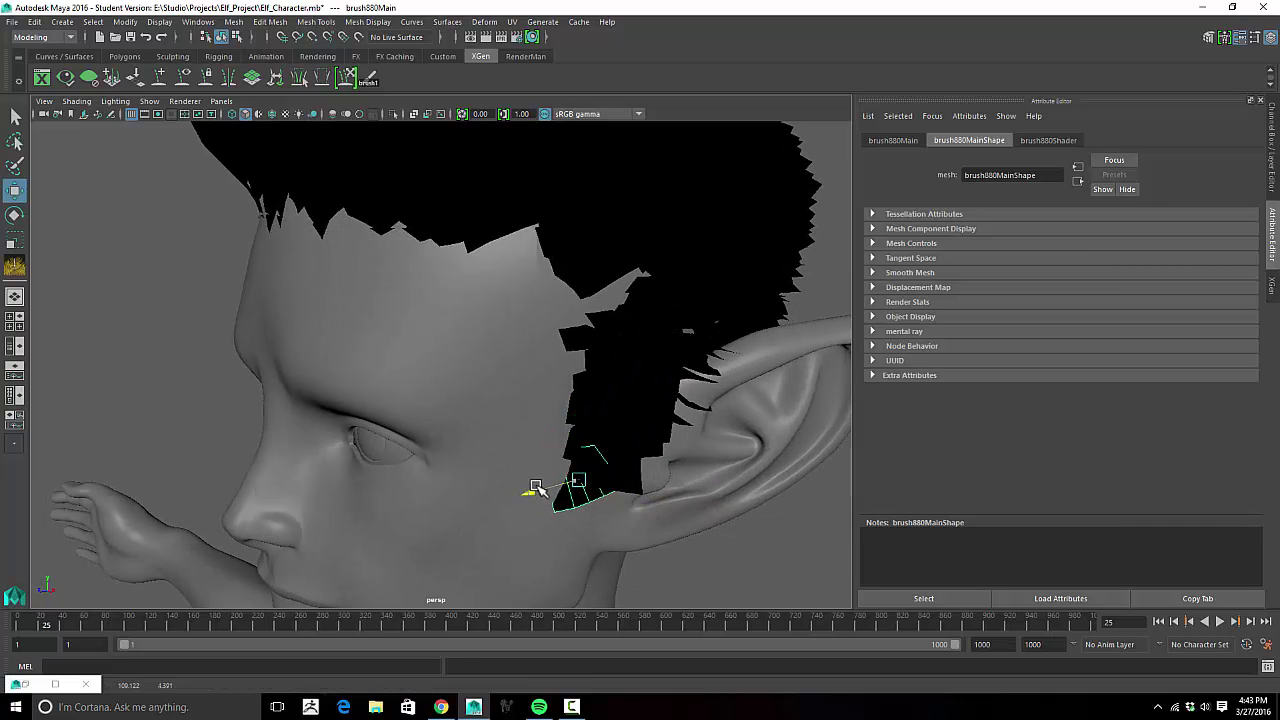
{"action": "left_click_drag", "start_coordinate": [530, 490], "coordinate": [600, 340], "text": "alt"}
Step: Select a hair card on the crown of the head and open the UV Editor for it
{"action": "left_click", "coordinate": [600, 340]}
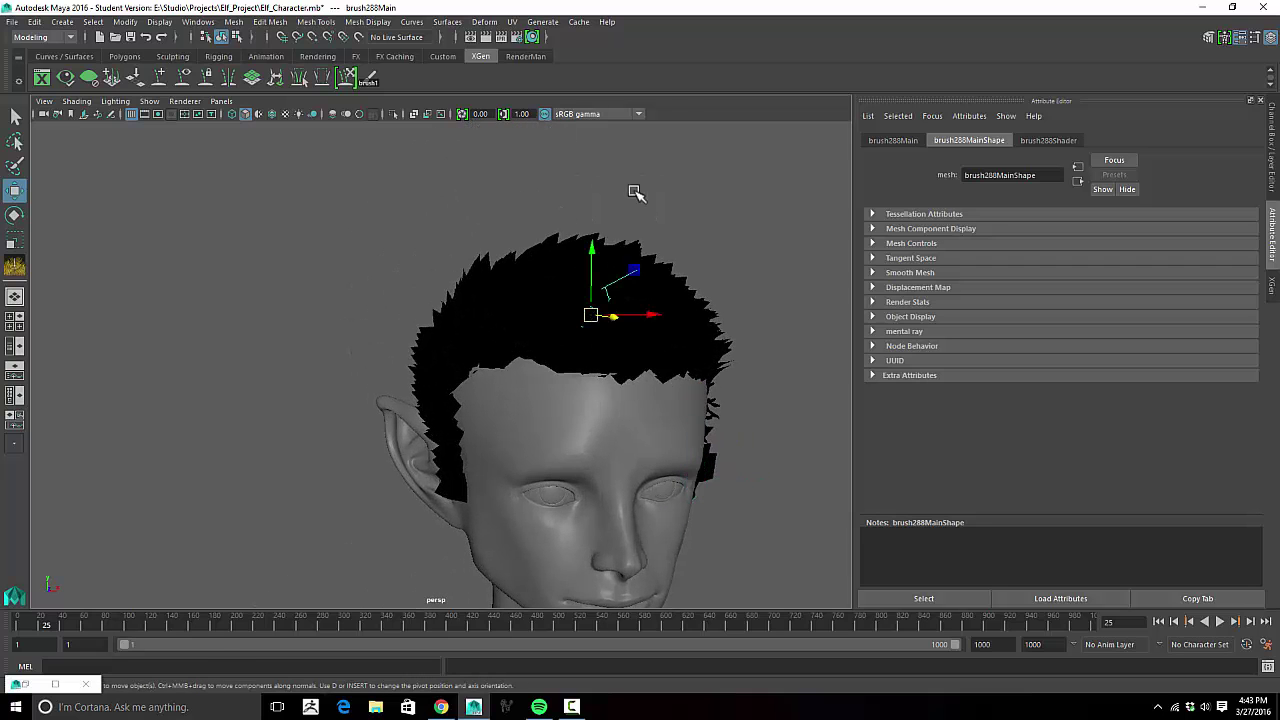
{"action": "left_click_drag", "start_coordinate": [698, 188], "coordinate": [597, 214], "text": "alt"}
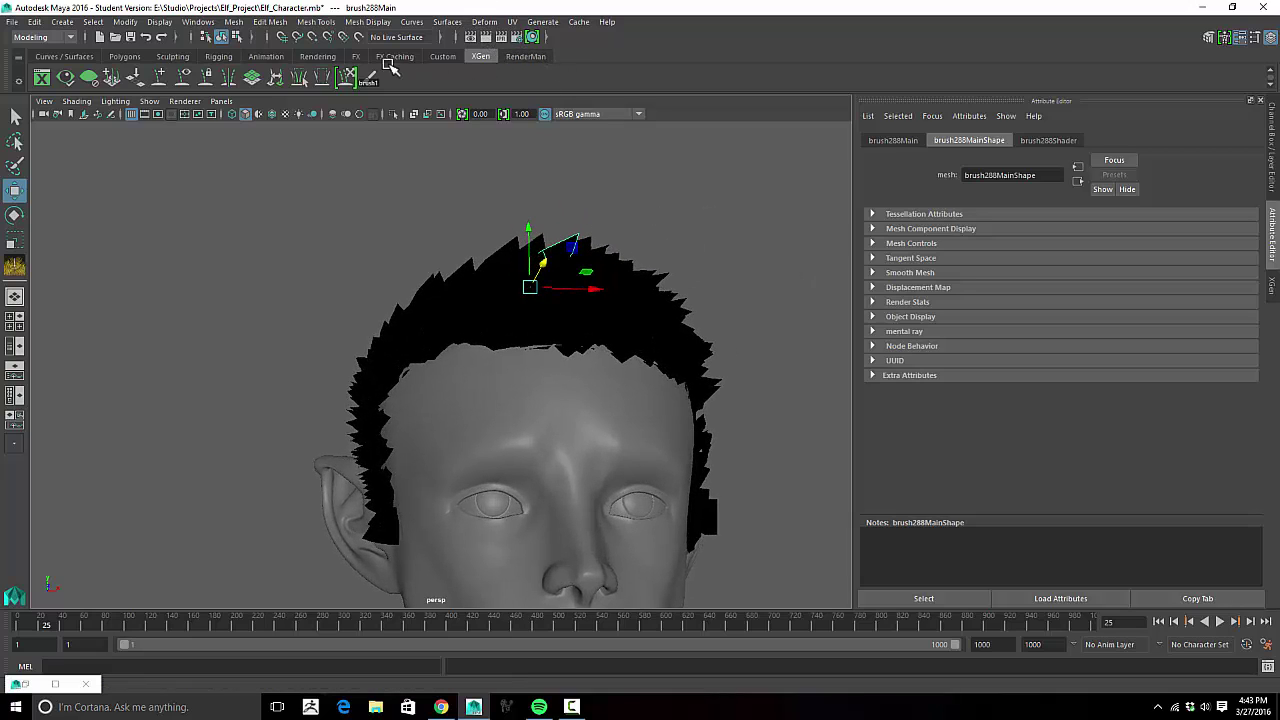
{"action": "left_click", "coordinate": [136, 57]}
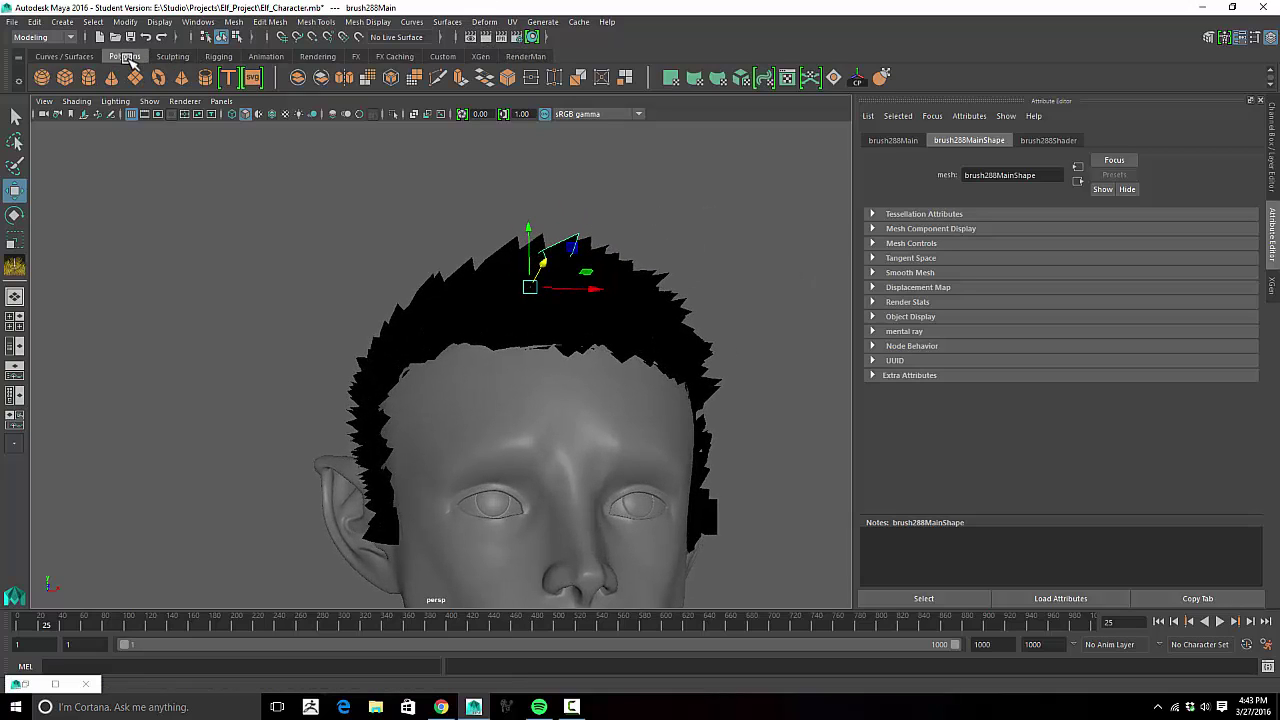
{"action": "left_click", "coordinate": [787, 78]}
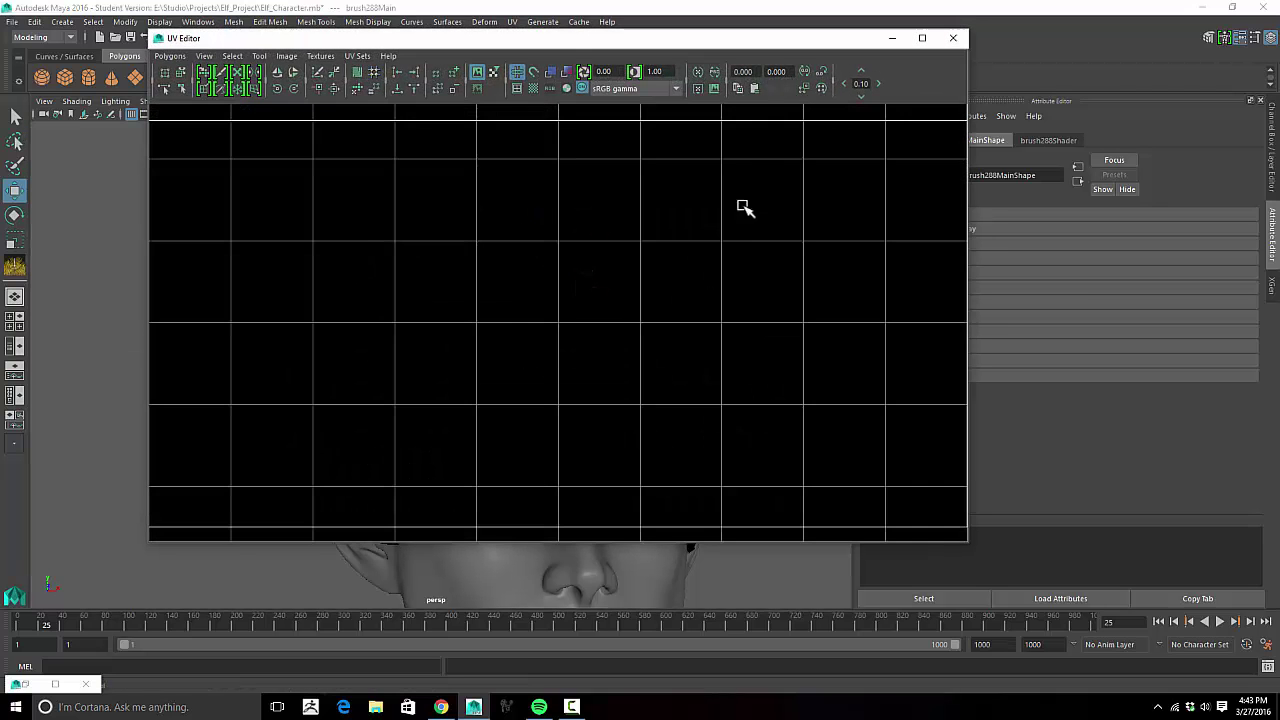
Step: Examine the hair card's UV layout relative to the 0 to 1 tile and move the UV Editor aside
{"action": "right_click_drag", "start_coordinate": [737, 206], "coordinate": [428, 265], "text": "alt"}
{"action": "middle_click_drag", "start_coordinate": [525, 341], "coordinate": [580, 459], "text": "alt"}
{"action": "right_click_drag", "start_coordinate": [400, 370], "coordinate": [150, 290], "text": "alt"}
{"action": "middle_click_drag", "start_coordinate": [560, 304], "coordinate": [588, 250], "text": "alt"}
{"action": "middle_click_drag", "start_coordinate": [690, 255], "coordinate": [729, 263], "text": "alt"}
{"action": "left_click_drag", "start_coordinate": [779, 43], "coordinate": [1054, 55]}
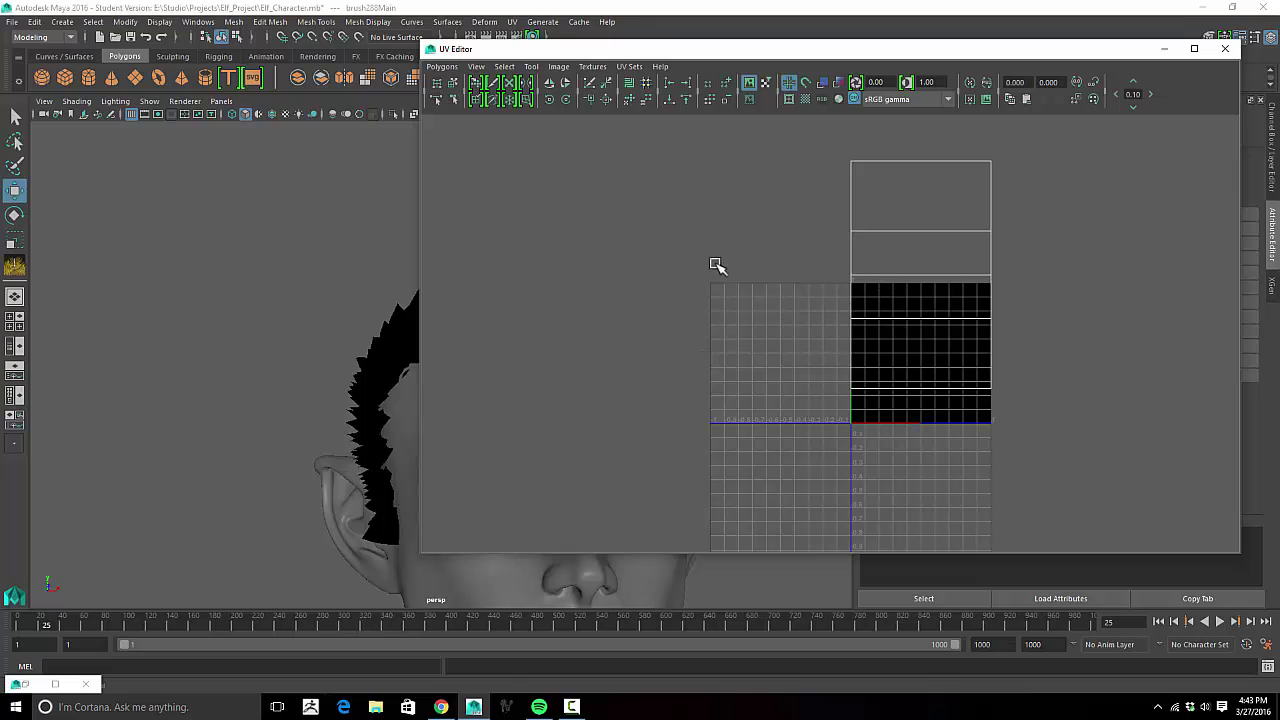
Step: Bring up the Outliner and select brush894MeshGroup, the last hair mesh group, to view its UVs
{"action": "middle_click_drag", "start_coordinate": [358, 264], "coordinate": [73, 237], "text": "alt"}
{"action": "left_click_drag", "start_coordinate": [190, 242], "coordinate": [375, 290], "text": "alt"}
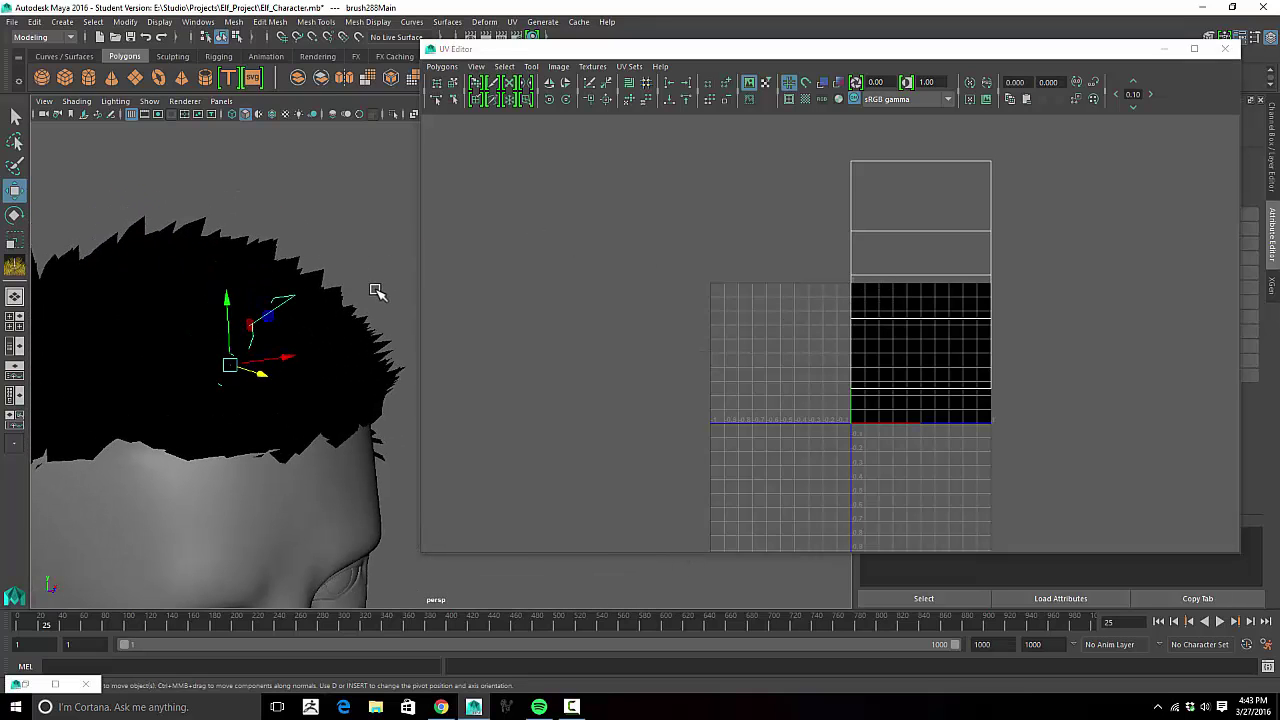
{"action": "middle_click_drag", "start_coordinate": [346, 203], "coordinate": [391, 171], "text": "alt"}
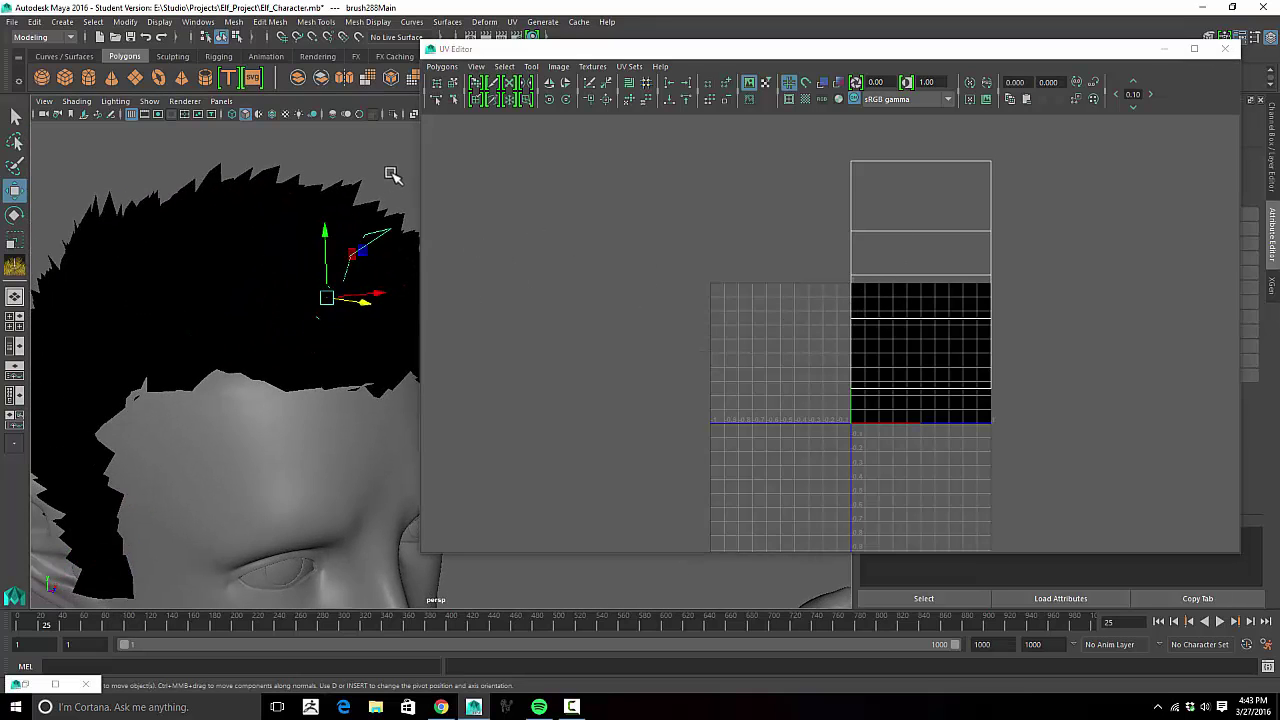
{"action": "right_click_drag", "start_coordinate": [391, 171], "coordinate": [174, 211], "text": "alt"}
{"action": "left_click", "coordinate": [28, 684]}
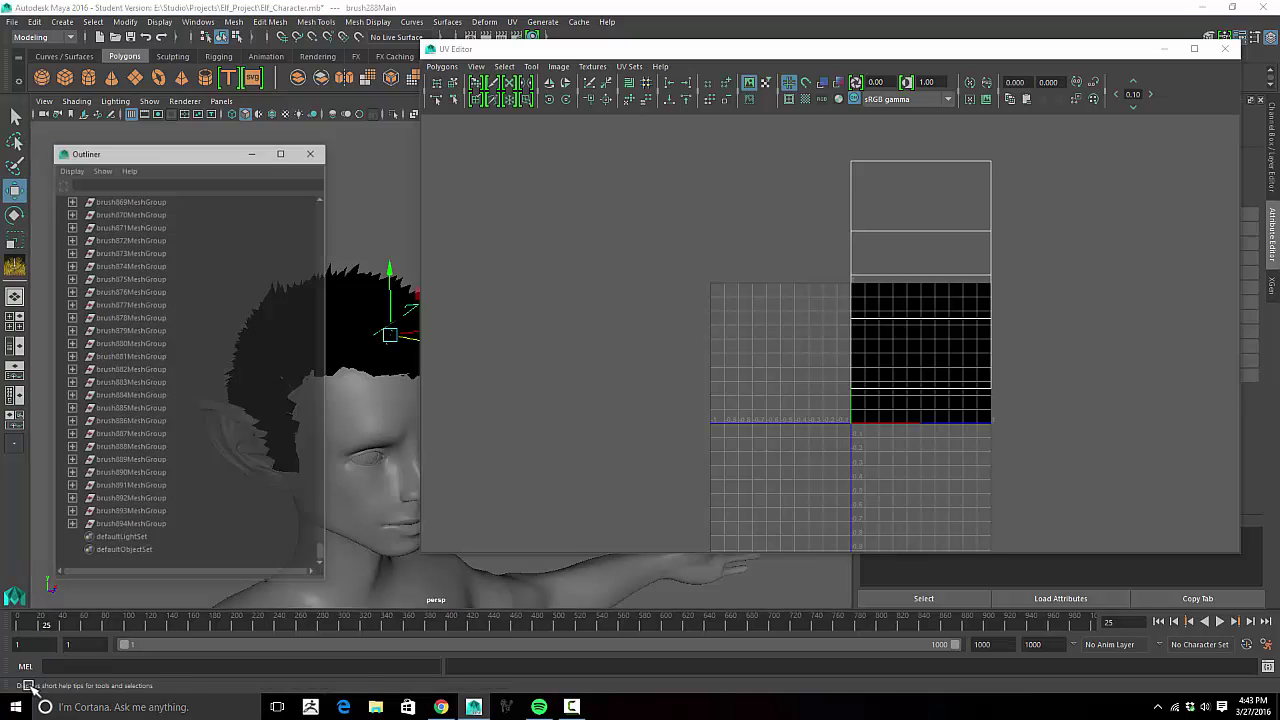
{"action": "left_click", "coordinate": [158, 487]}
{"action": "scroll", "coordinate": [170, 466], "scroll_direction": "up", "scroll_amount": 15}
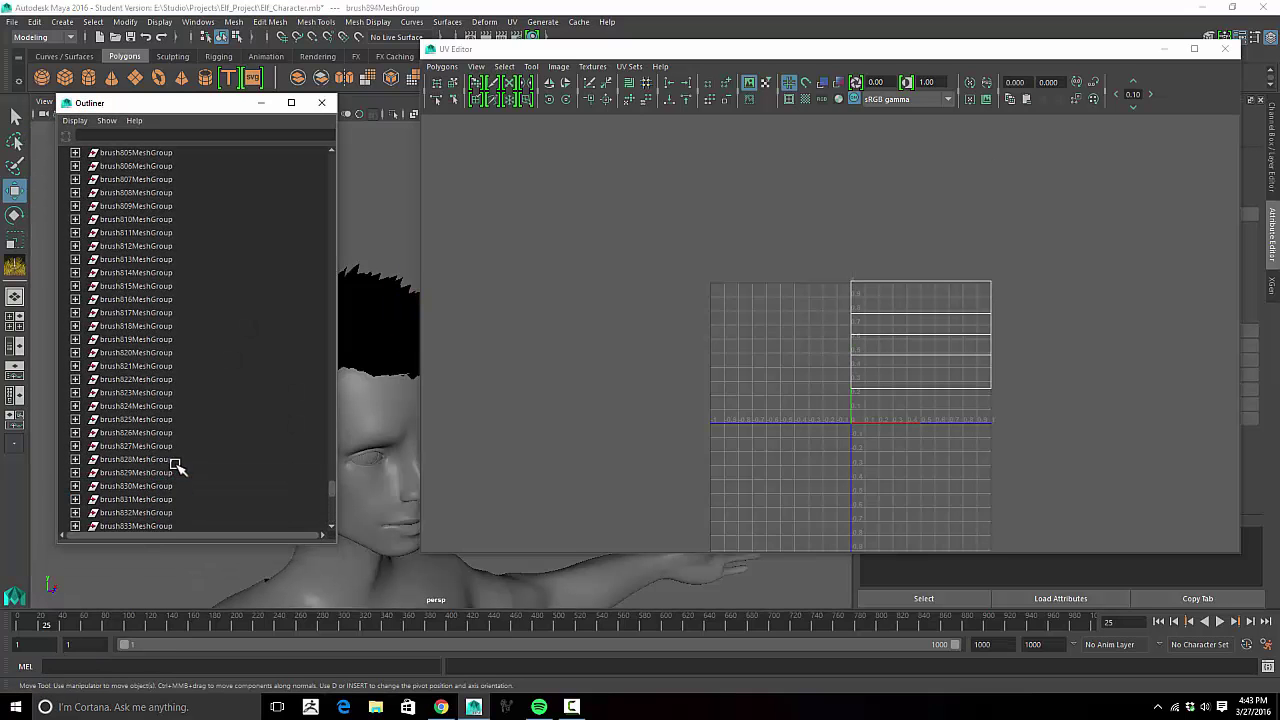
{"action": "scroll", "coordinate": [155, 464], "scroll_direction": "down", "scroll_amount": 15}
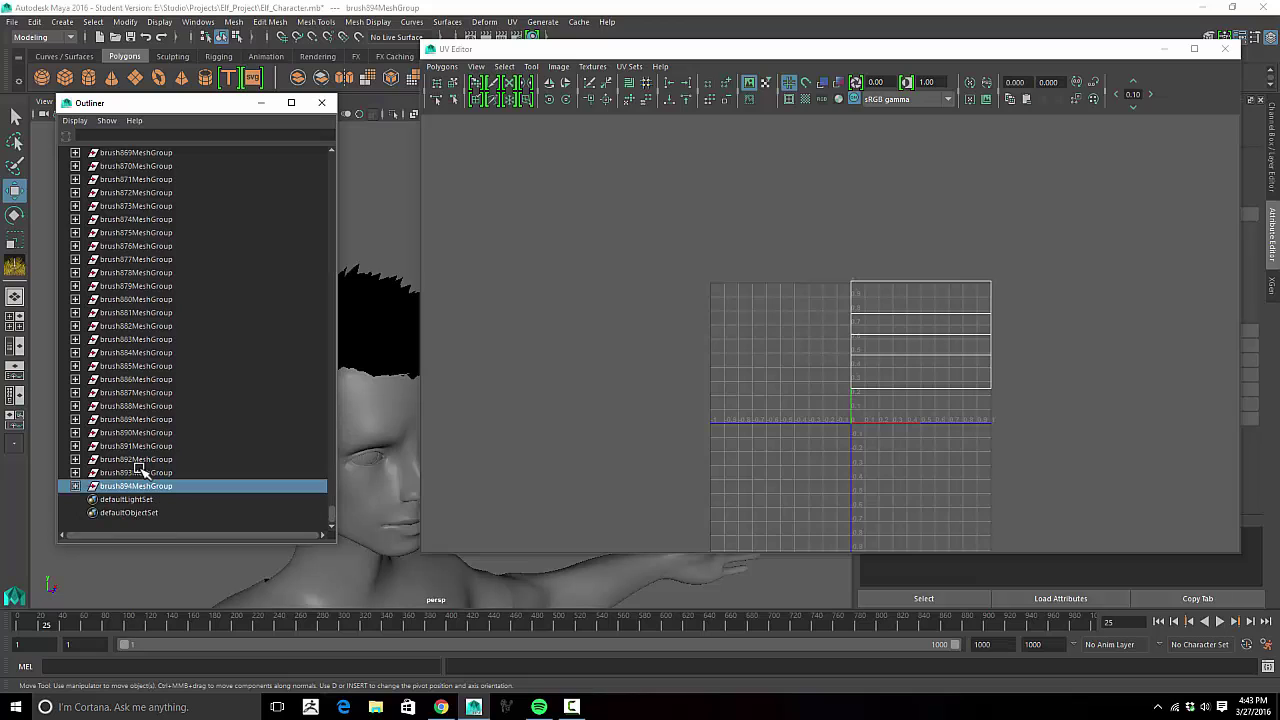
Step: Compare the UV layouts of the hair mesh groups one by one, from brush893MeshGroup back to brush880MeshGroup
{"action": "left_click", "coordinate": [117, 471]}
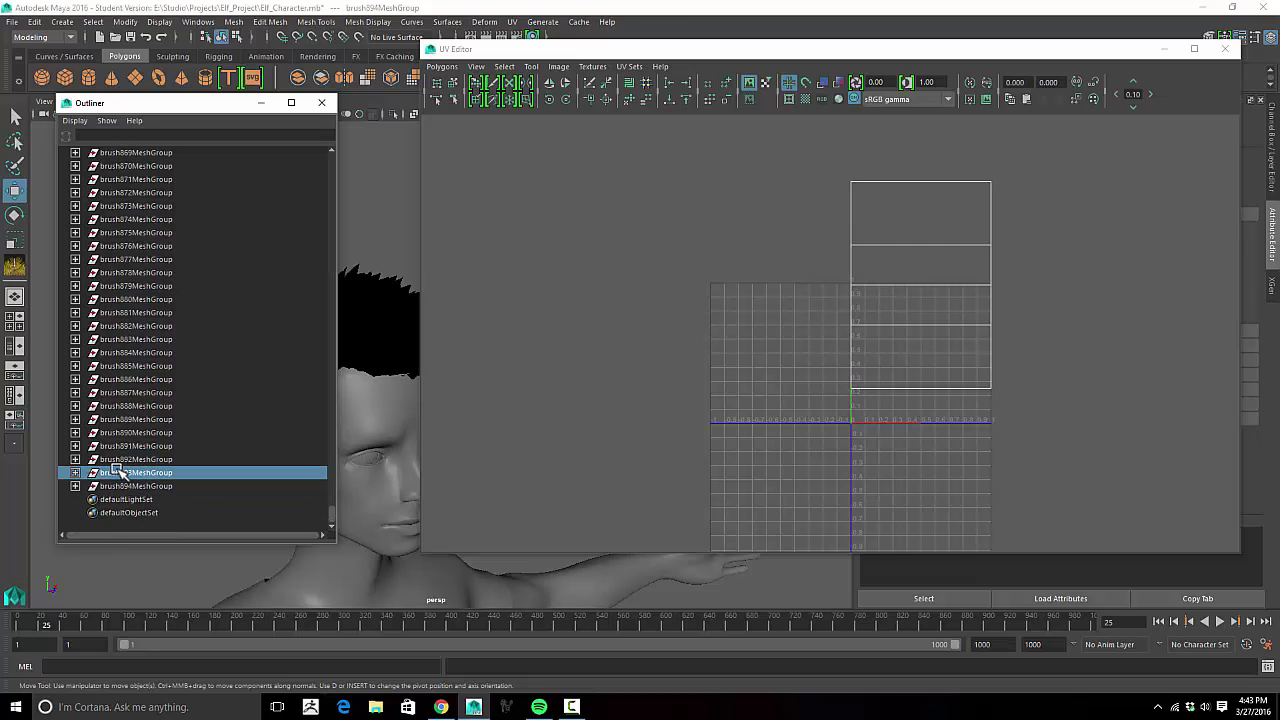
{"action": "left_click", "coordinate": [118, 459]}
{"action": "left_click", "coordinate": [121, 446]}
{"action": "left_click", "coordinate": [125, 432]}
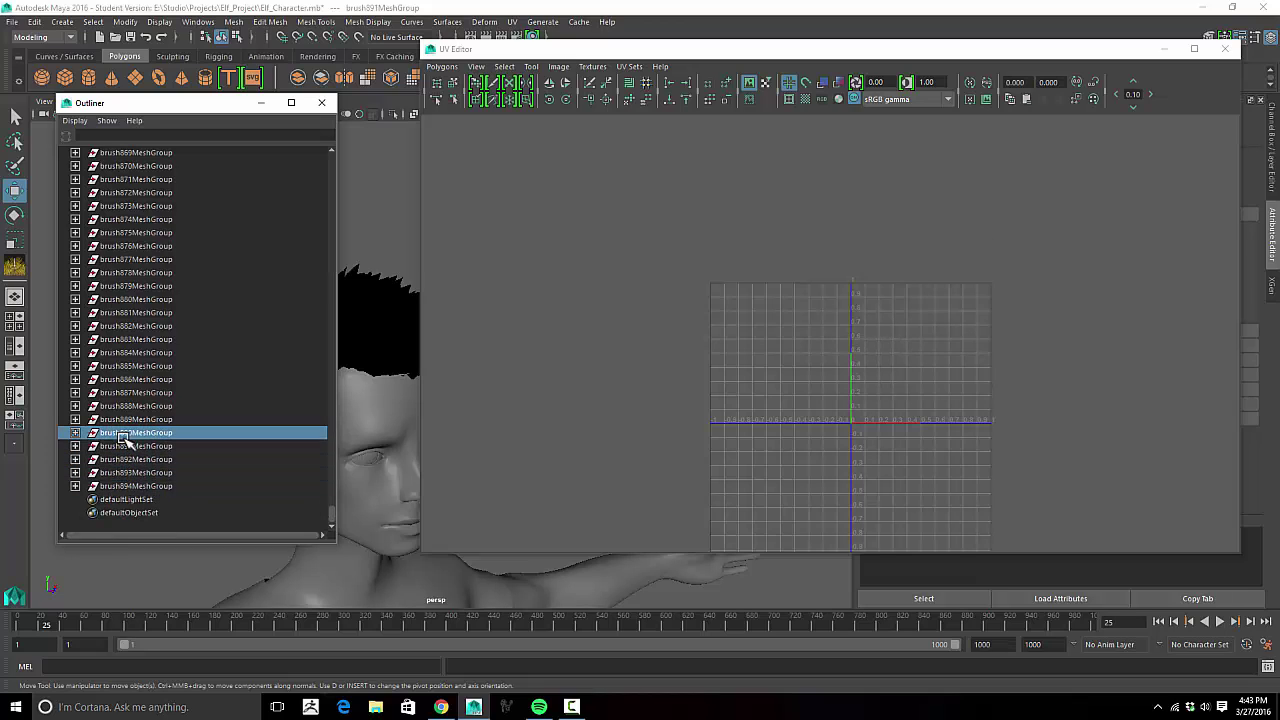
{"action": "left_click", "coordinate": [128, 419]}
{"action": "left_click", "coordinate": [130, 406]}
{"action": "left_click", "coordinate": [131, 392]}
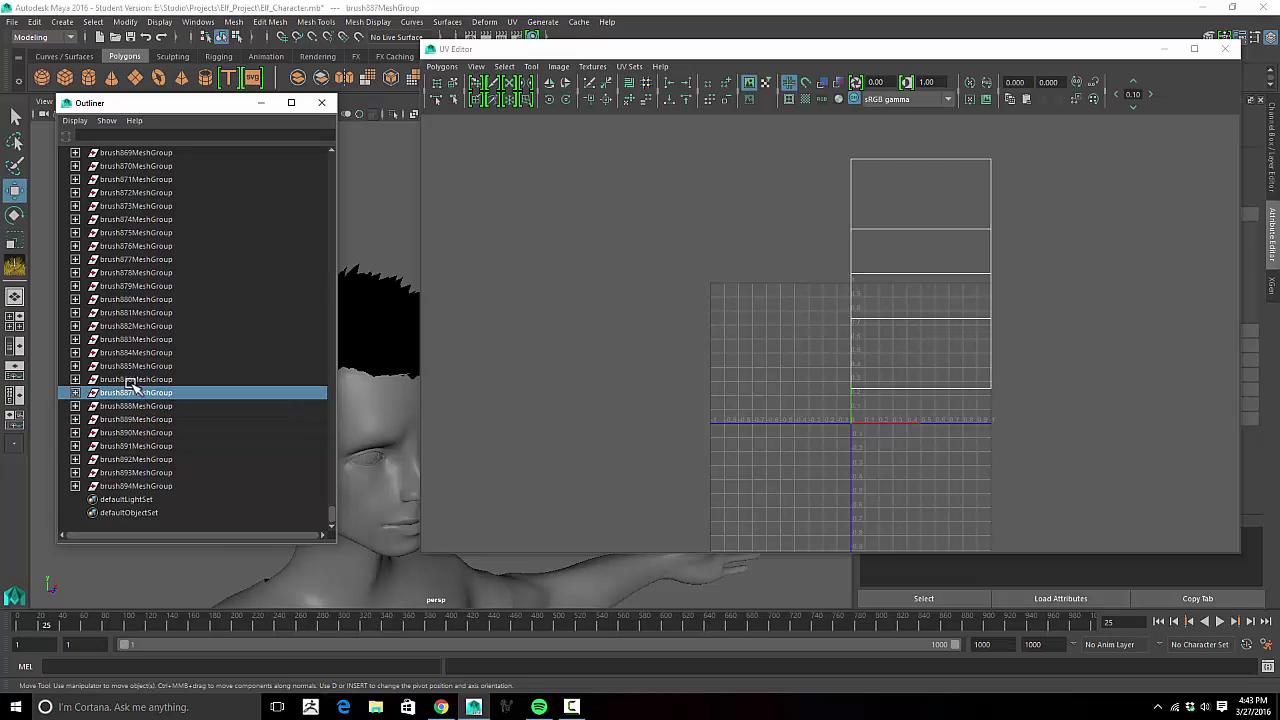
{"action": "left_click", "coordinate": [133, 379]}
{"action": "left_click", "coordinate": [137, 366]}
{"action": "left_click", "coordinate": [138, 352]}
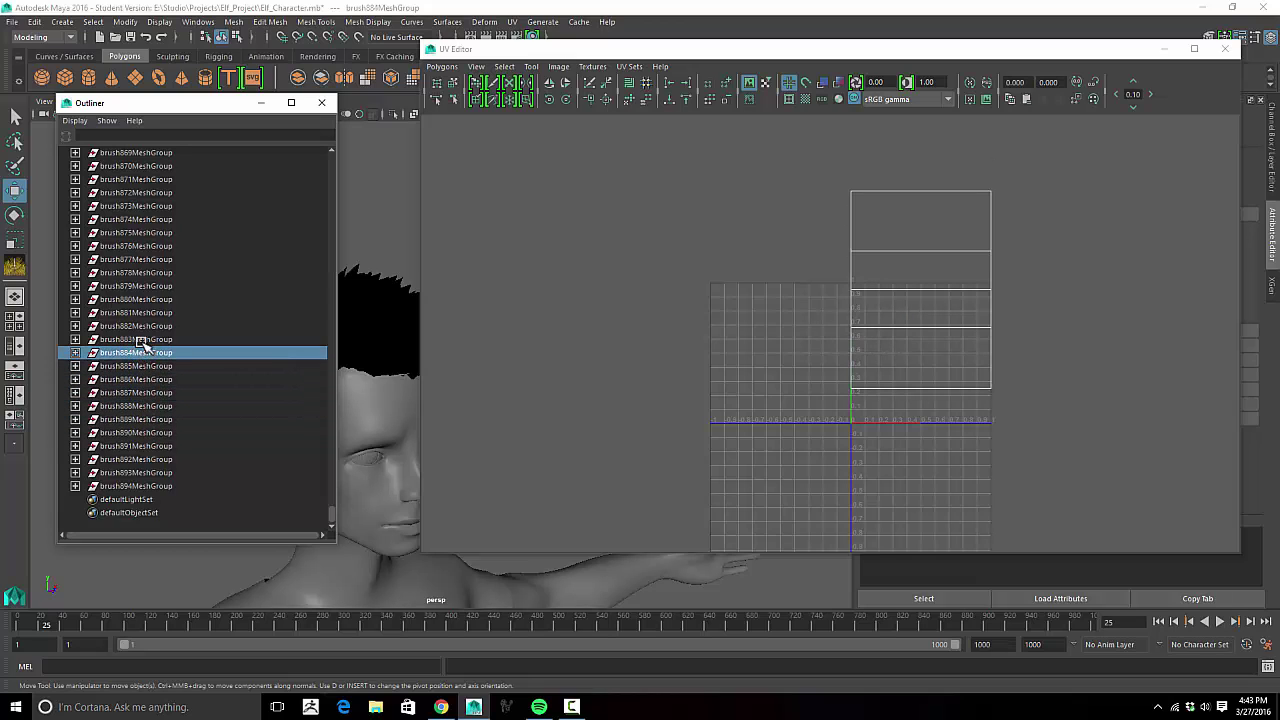
{"action": "left_click", "coordinate": [140, 339]}
{"action": "left_click", "coordinate": [142, 326]}
{"action": "left_click", "coordinate": [148, 312]}
{"action": "left_click", "coordinate": [148, 299]}
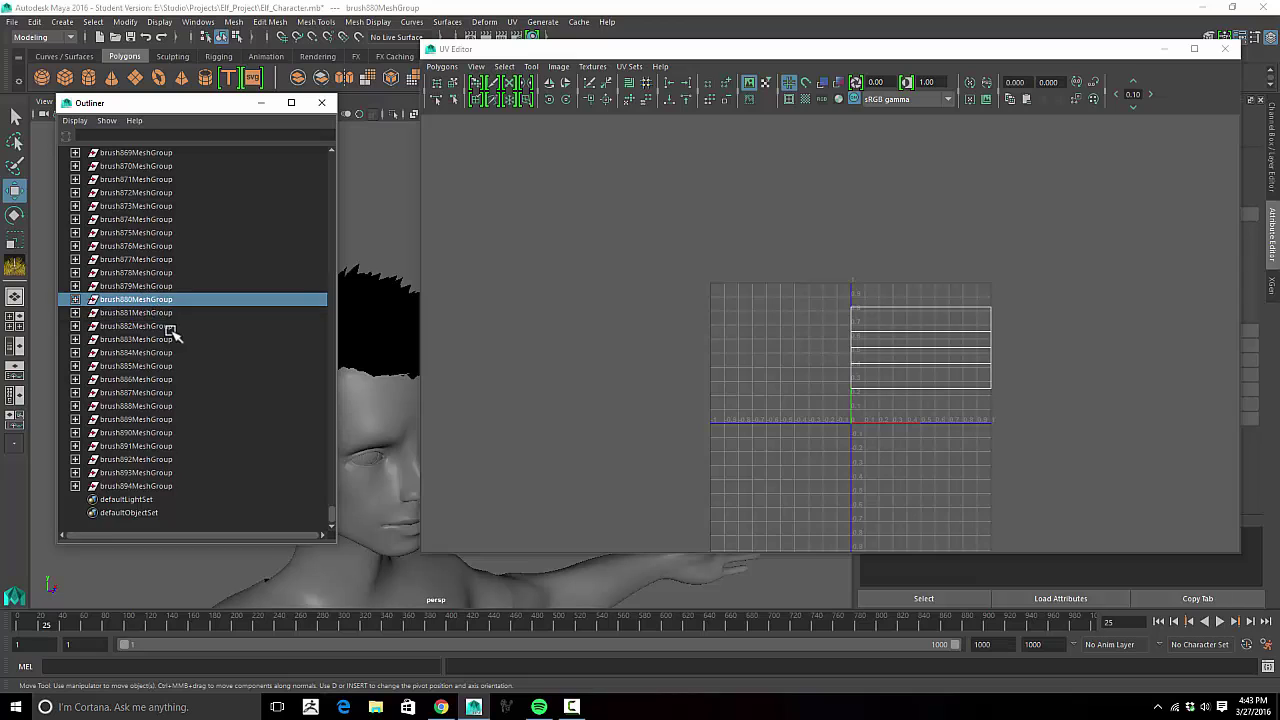
Step: Select the whole range of hair mesh groups from brush2MeshGroup through brush894MeshGroup
{"action": "scroll", "coordinate": [174, 344], "scroll_direction": "up", "scroll_amount": 20}
{"action": "scroll", "coordinate": [174, 344], "scroll_direction": "up", "scroll_amount": 20}
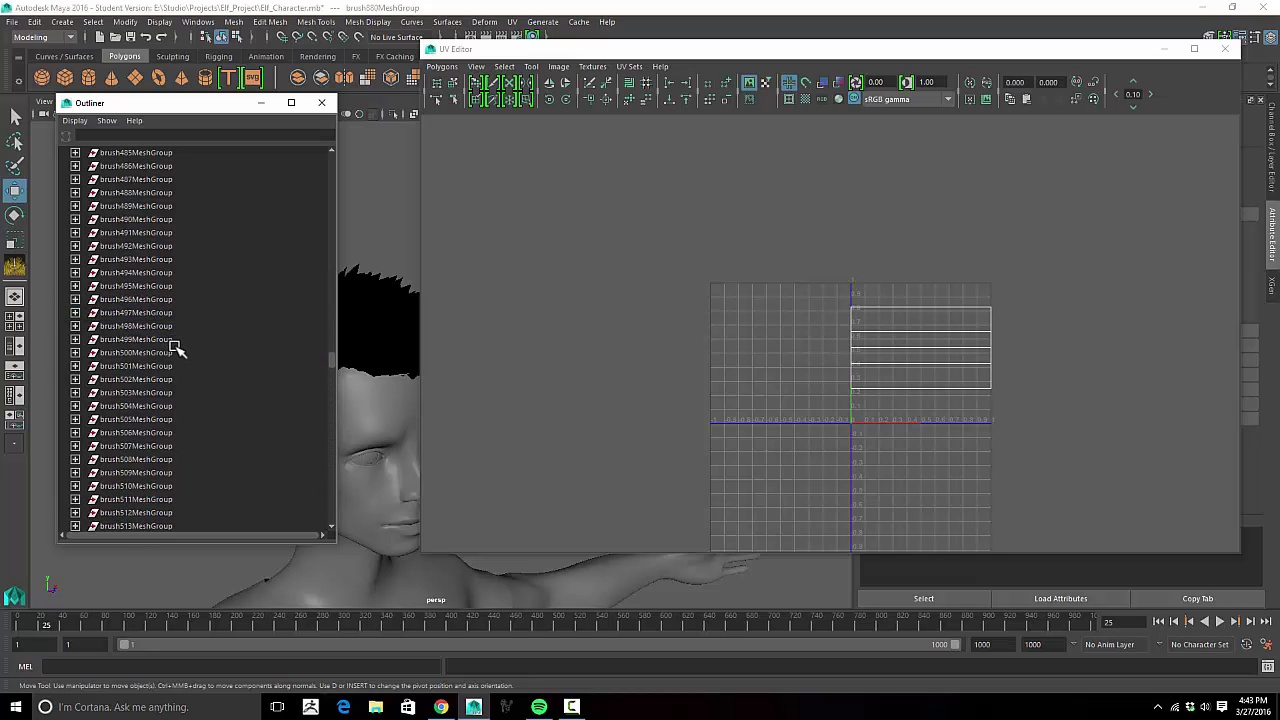
{"action": "left_click_drag", "start_coordinate": [329, 283], "coordinate": [346, 163]}
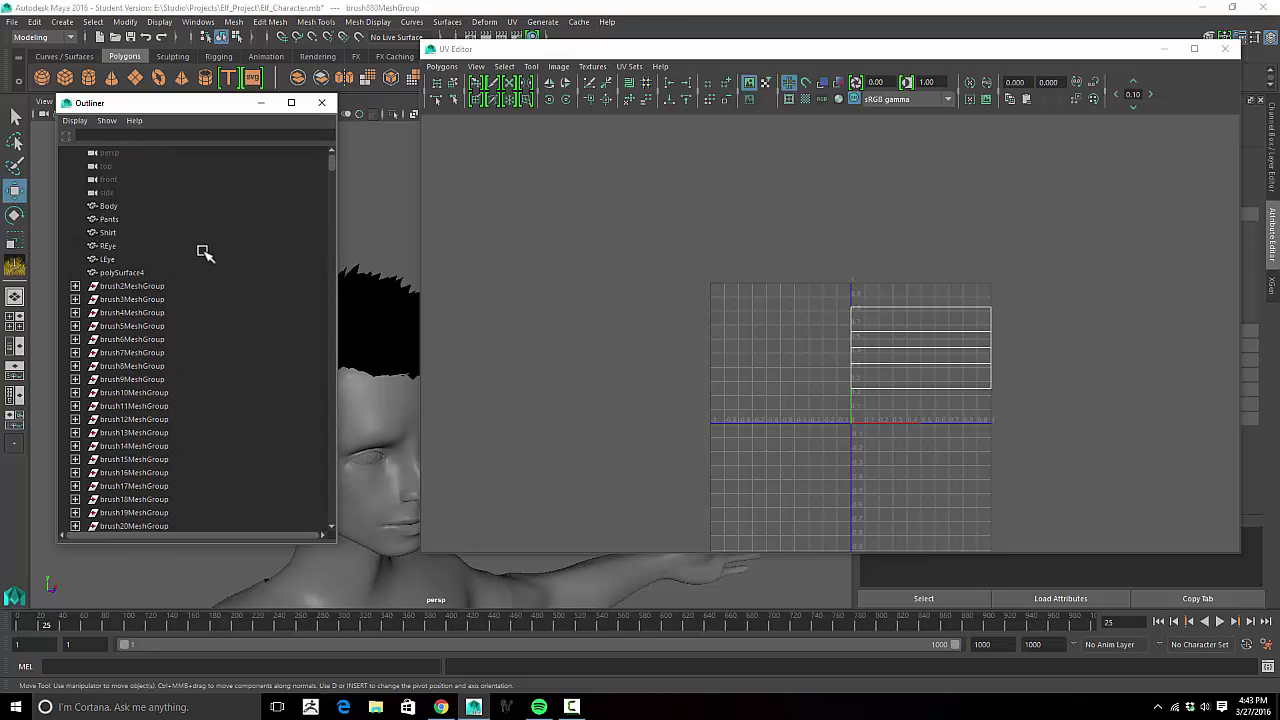
{"action": "left_click", "coordinate": [141, 286]}
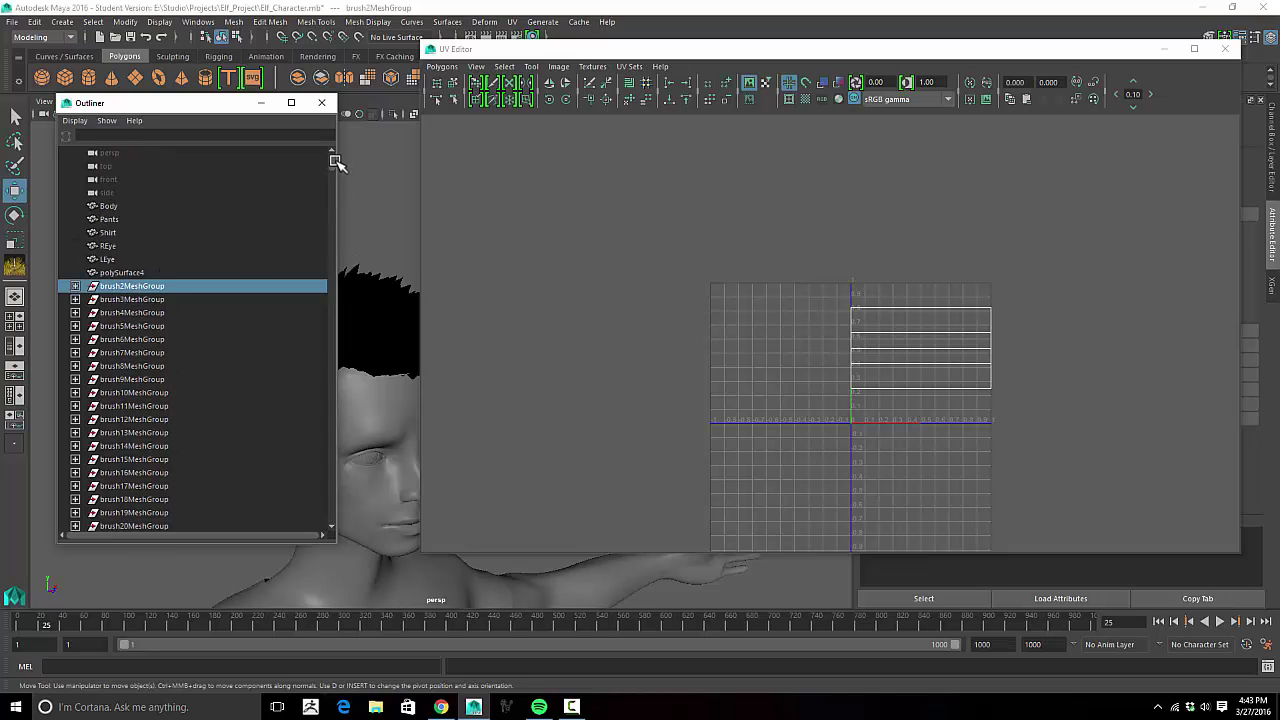
{"action": "left_click_drag", "start_coordinate": [335, 165], "coordinate": [340, 532]}
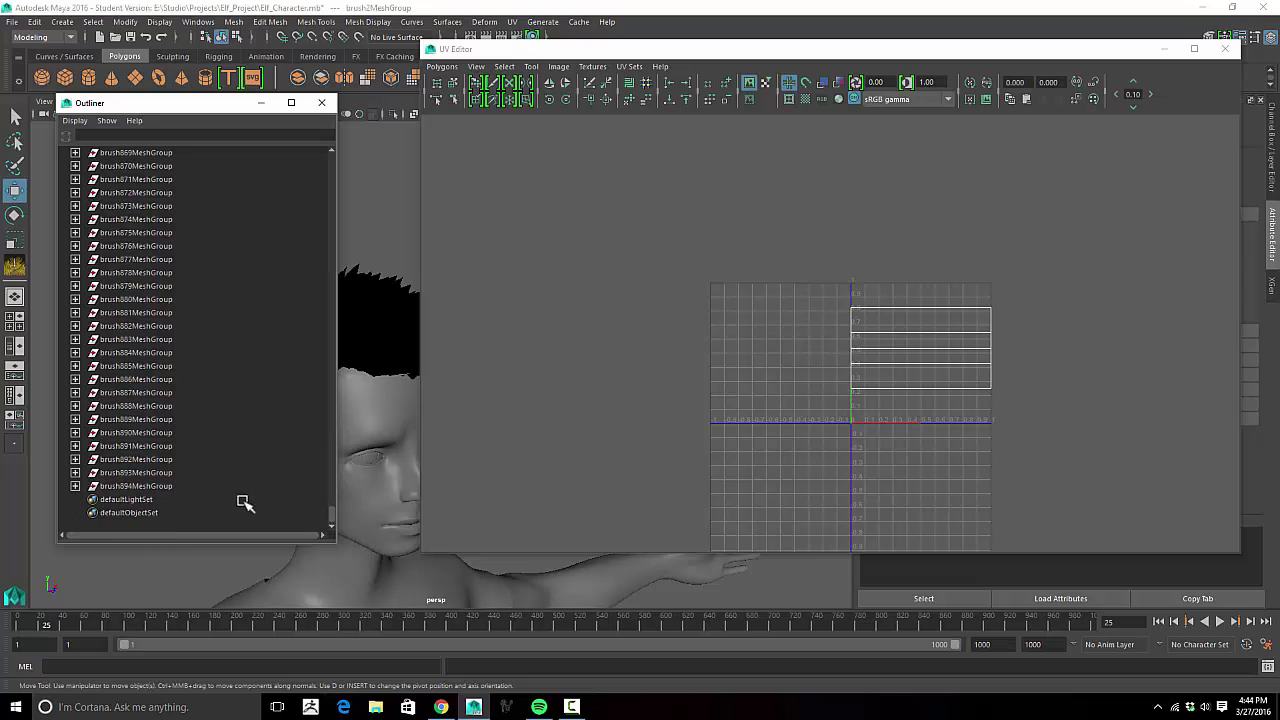
{"action": "left_click", "coordinate": [140, 485], "text": "shift"}
Step: Lay out the selected hair cards' UVs per object (overlapping), using the Stretch to region scale mode
{"action": "right_click", "coordinate": [698, 386]}
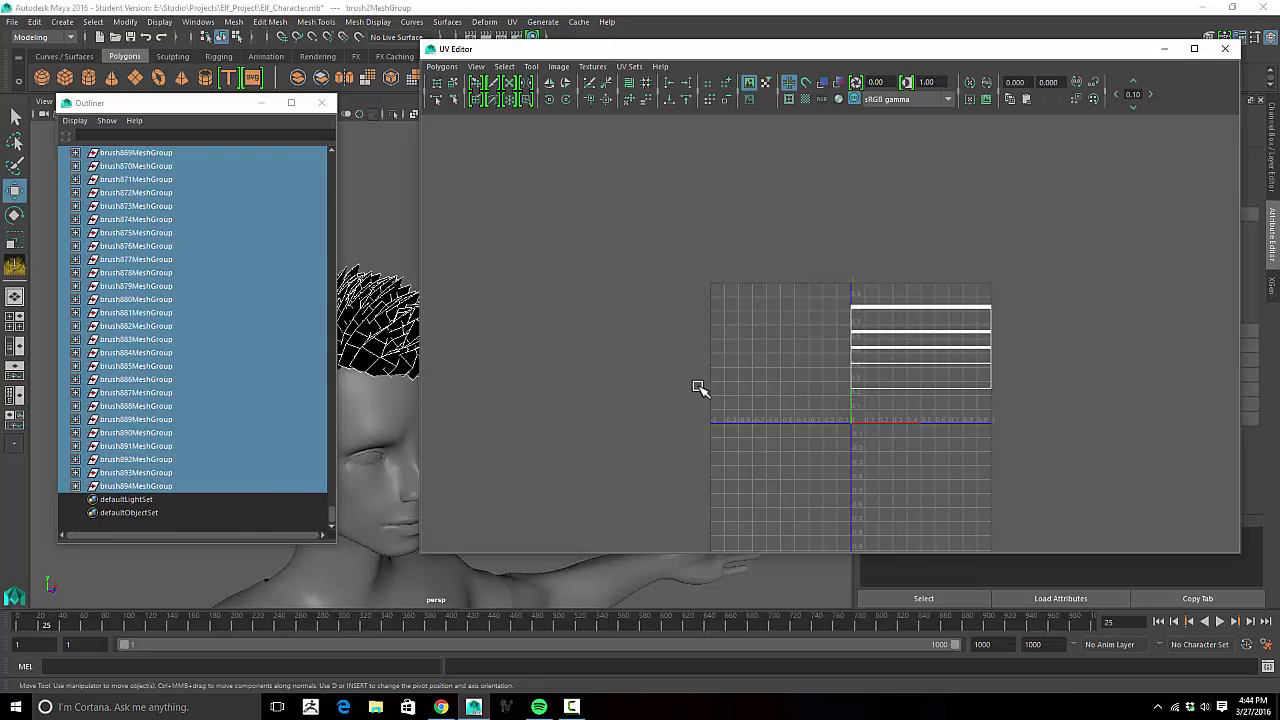
{"action": "middle_click_drag", "start_coordinate": [763, 341], "coordinate": [875, 332], "text": "alt"}
{"action": "left_click_drag", "start_coordinate": [380, 293], "coordinate": [206, 278], "text": "alt"}
{"action": "left_click_drag", "start_coordinate": [338, 284], "coordinate": [300, 318], "text": "alt"}
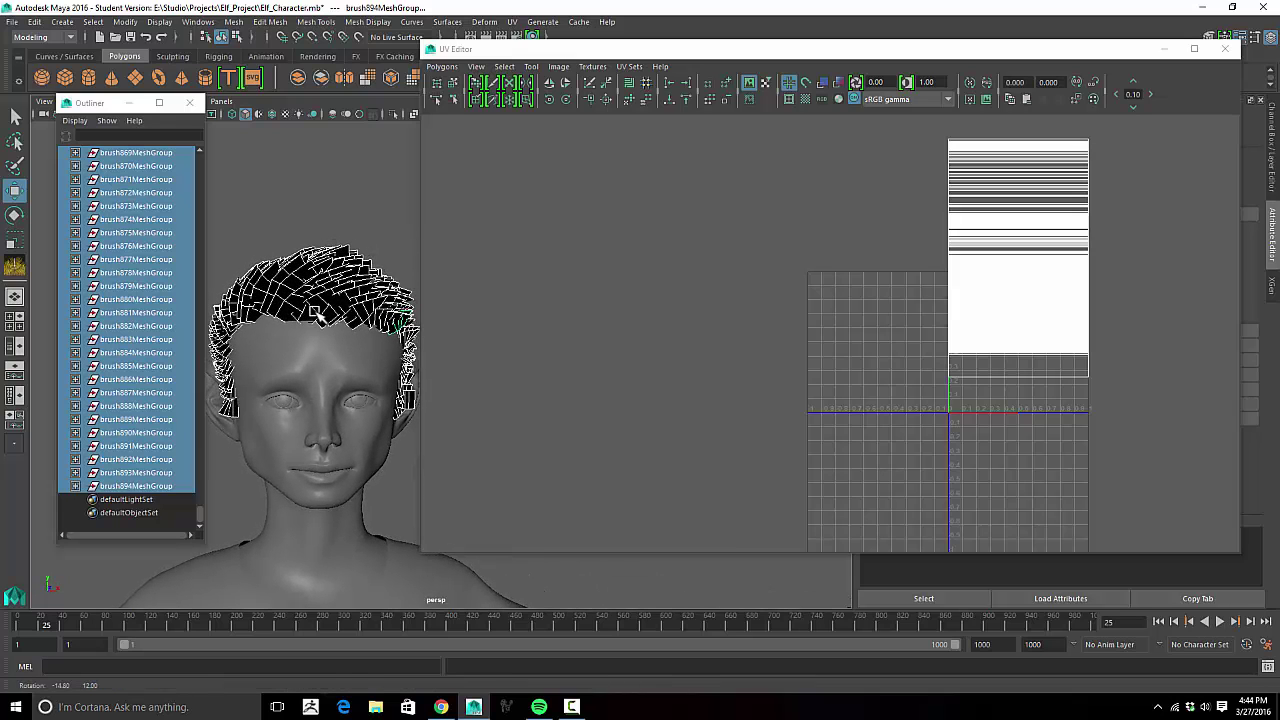
{"action": "left_click", "coordinate": [528, 411]}
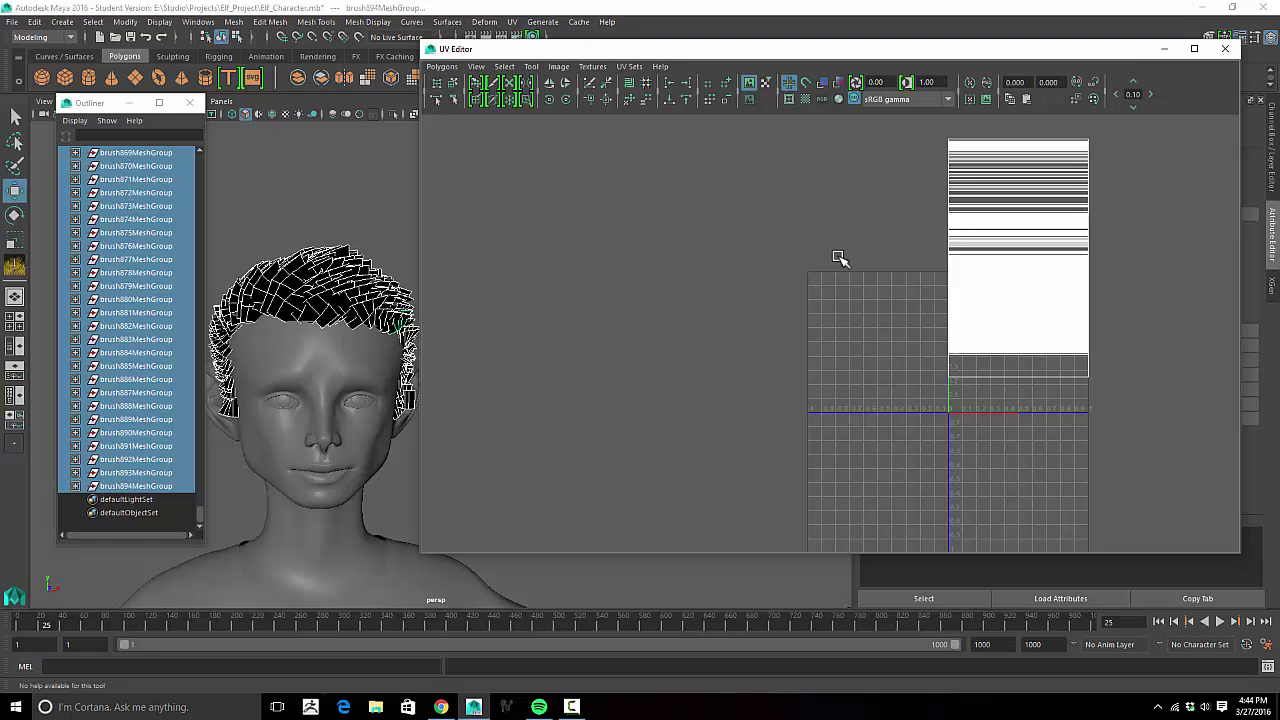
{"action": "right_click_drag", "start_coordinate": [968, 267], "coordinate": [1113, 537]}
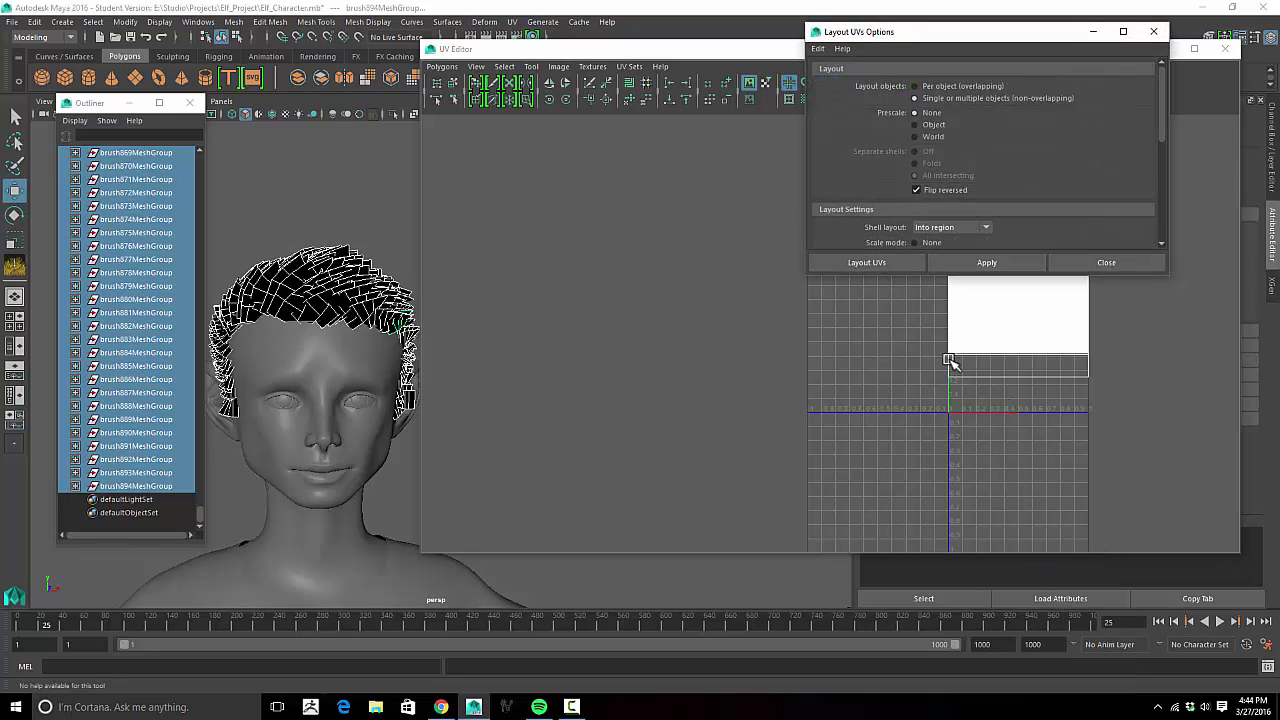
{"action": "left_click_drag", "start_coordinate": [963, 34], "coordinate": [595, 125]}
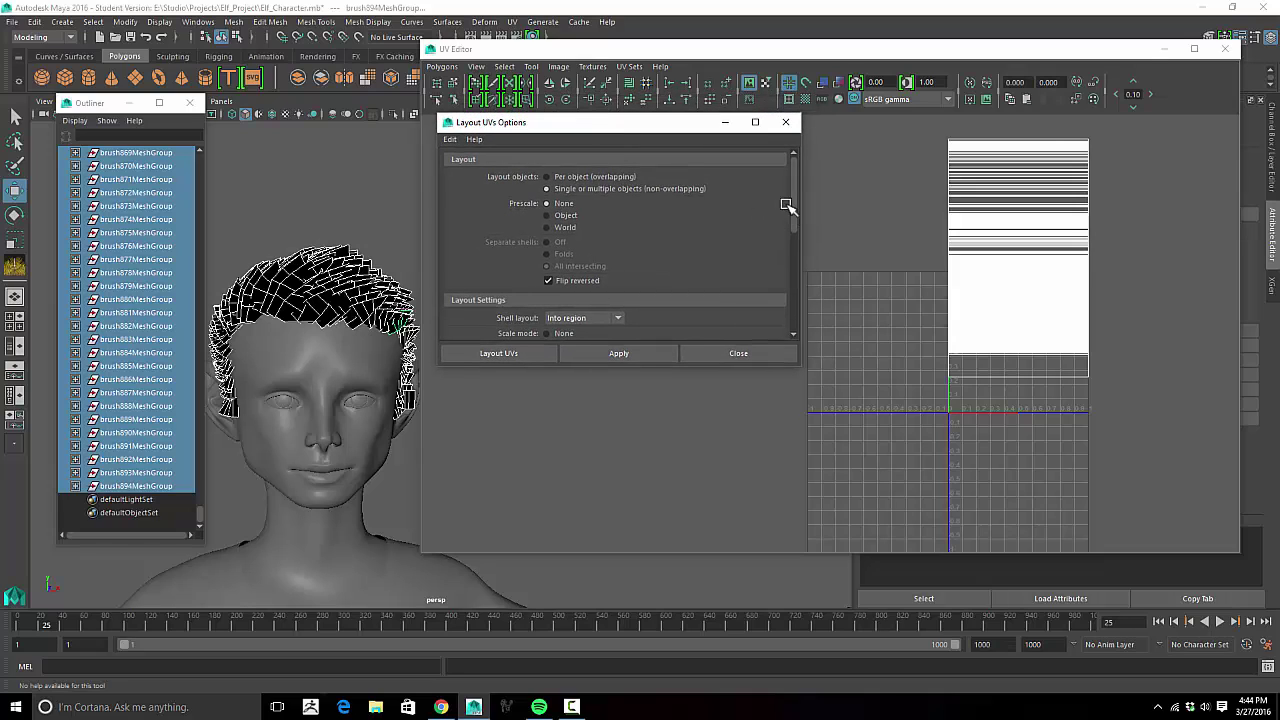
{"action": "left_click", "coordinate": [583, 177]}
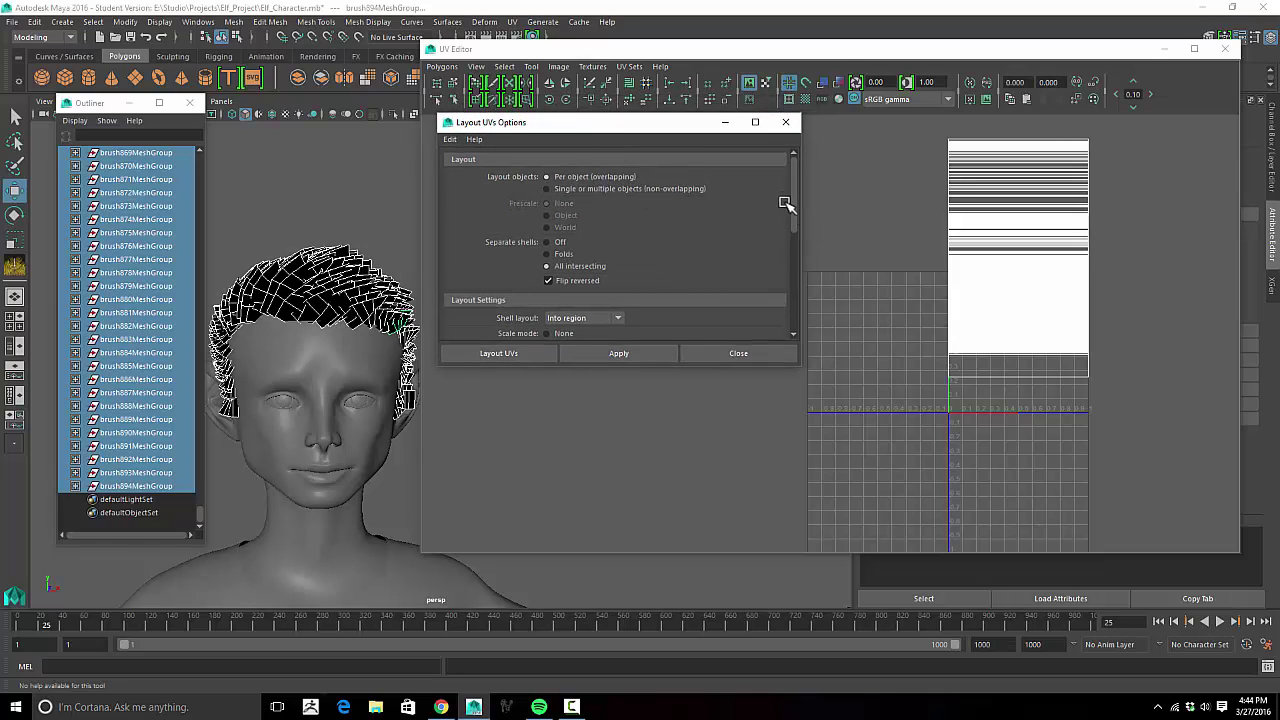
{"action": "left_click_drag", "start_coordinate": [795, 210], "coordinate": [767, 255]}
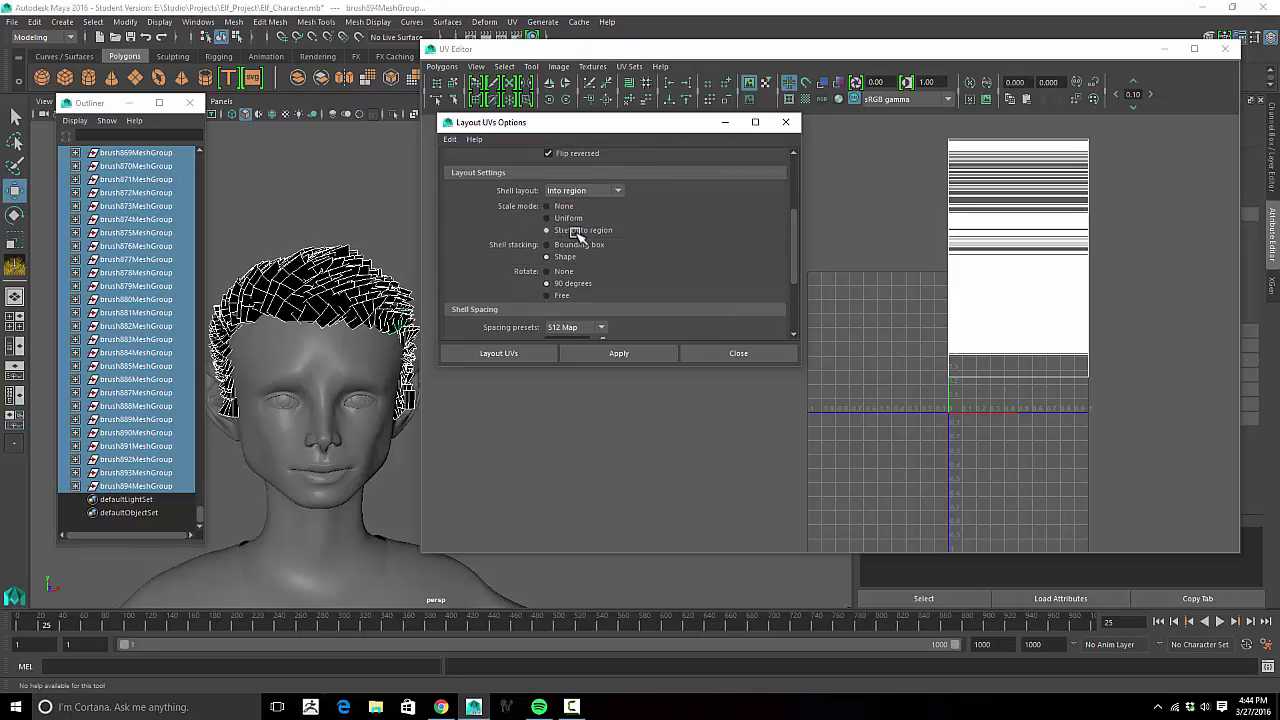
{"action": "left_click", "coordinate": [619, 355]}
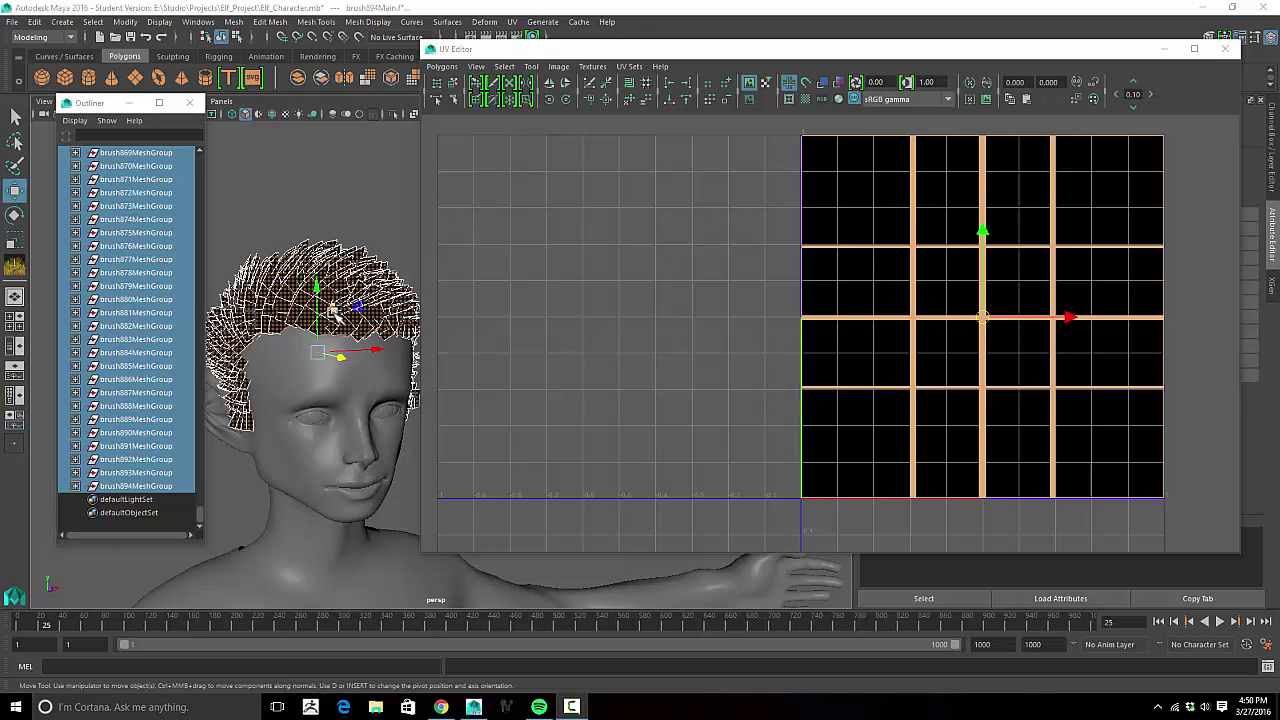
Step: Minimize the UV Editor and close the Layout UVs options to view the hair on the head
{"action": "left_click_drag", "start_coordinate": [336, 312], "coordinate": [479, 325], "text": "alt"}
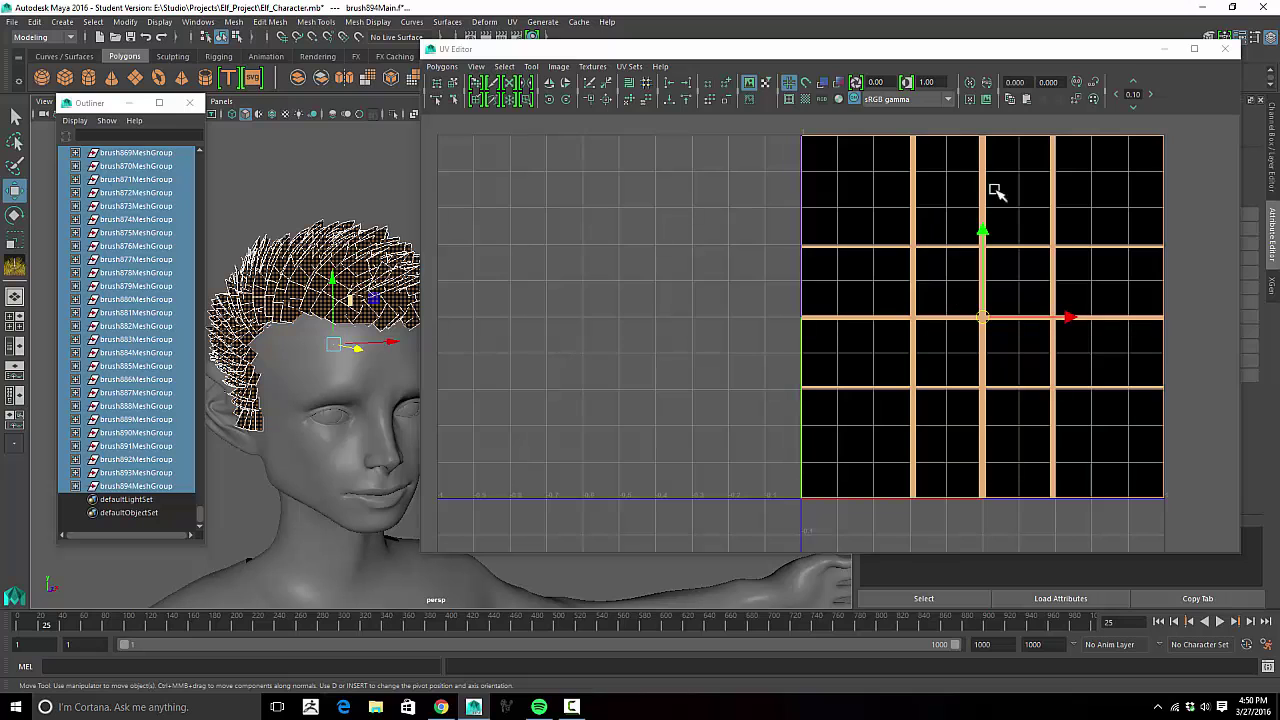
{"action": "left_click_drag", "start_coordinate": [200, 343], "coordinate": [306, 357], "text": "alt"}
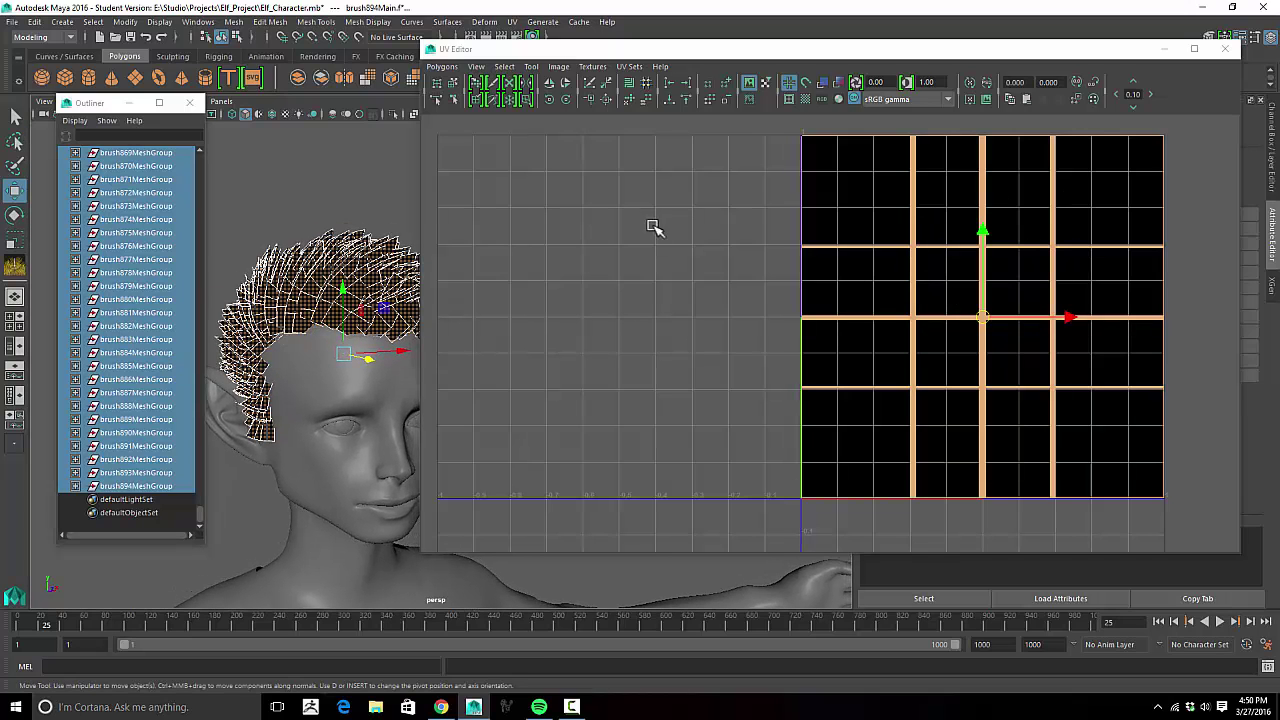
{"action": "left_click", "coordinate": [1164, 48]}
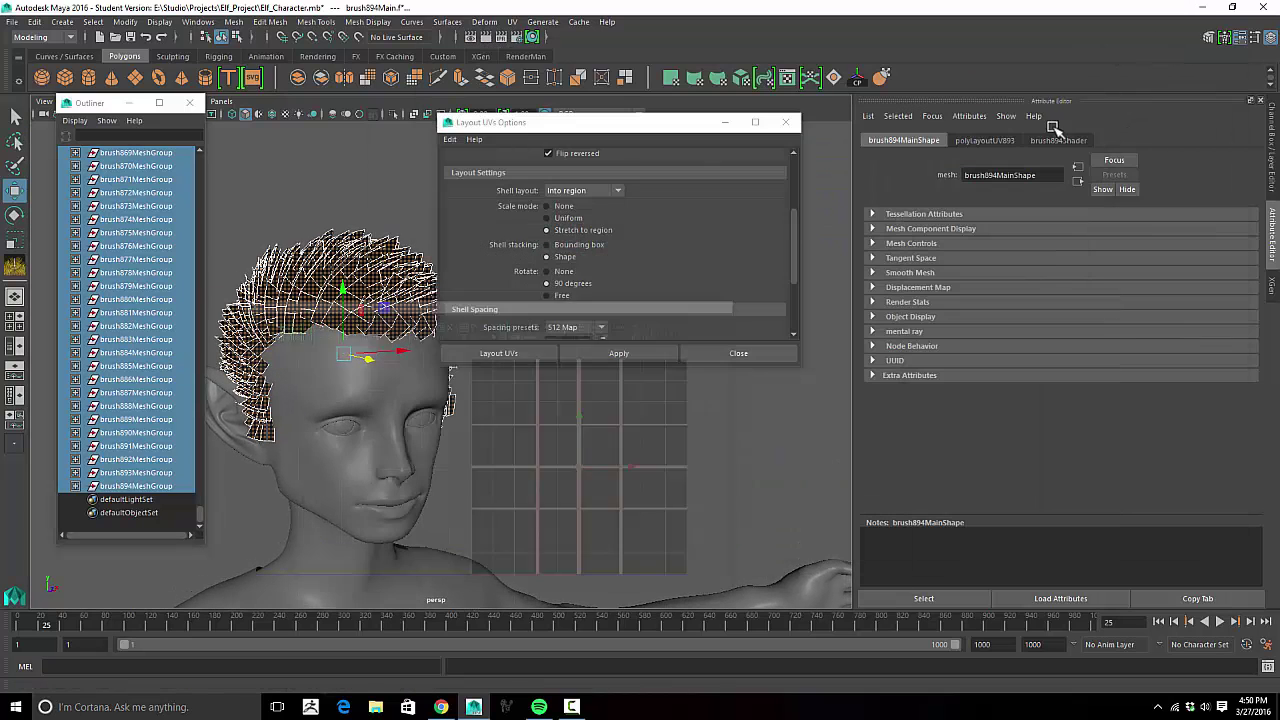
{"action": "left_click", "coordinate": [786, 122]}
{"action": "left_click_drag", "start_coordinate": [714, 208], "coordinate": [645, 360], "text": "alt"}
Step: Select all the hair cards as objects, leaving the head mesh out of the selection
{"action": "right_click_drag", "start_coordinate": [632, 298], "coordinate": [676, 594]}
{"action": "right_click_drag", "start_coordinate": [770, 366], "coordinate": [636, 300]}
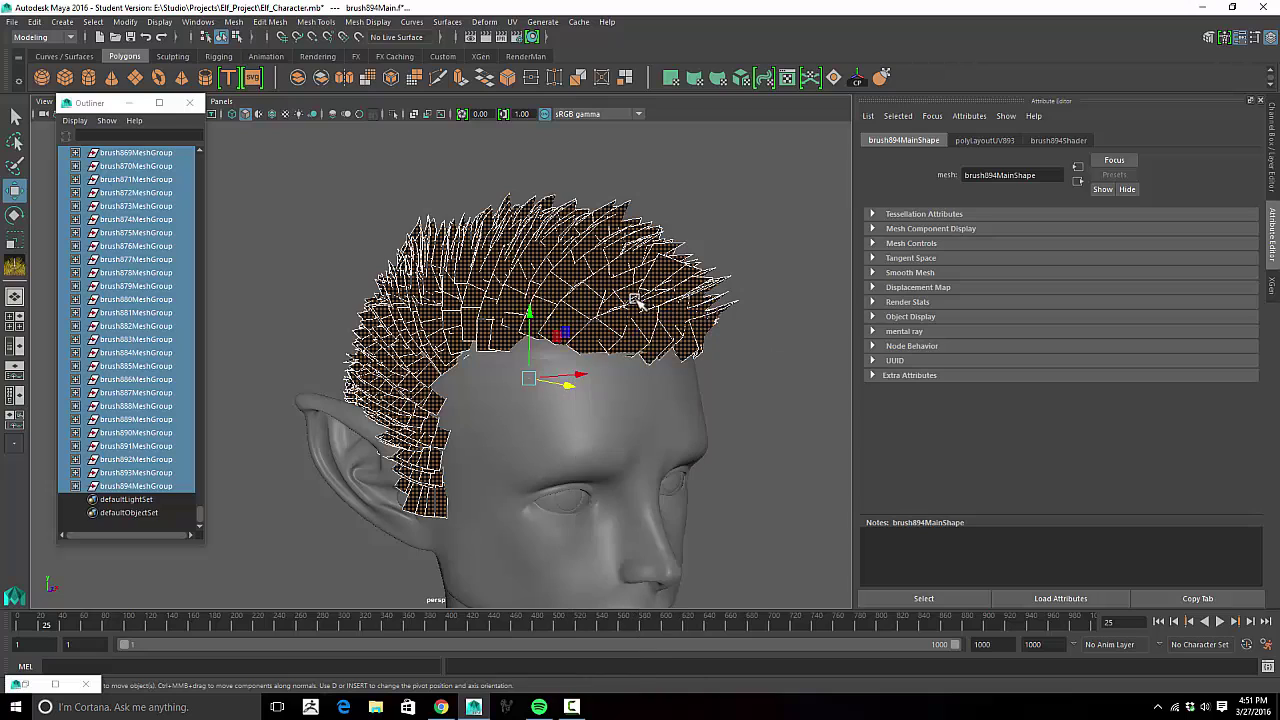
{"action": "left_click", "coordinate": [757, 255]}
{"action": "left_click_drag", "start_coordinate": [355, 195], "coordinate": [820, 545]}
{"action": "left_click", "coordinate": [538, 354], "text": "ctrl"}
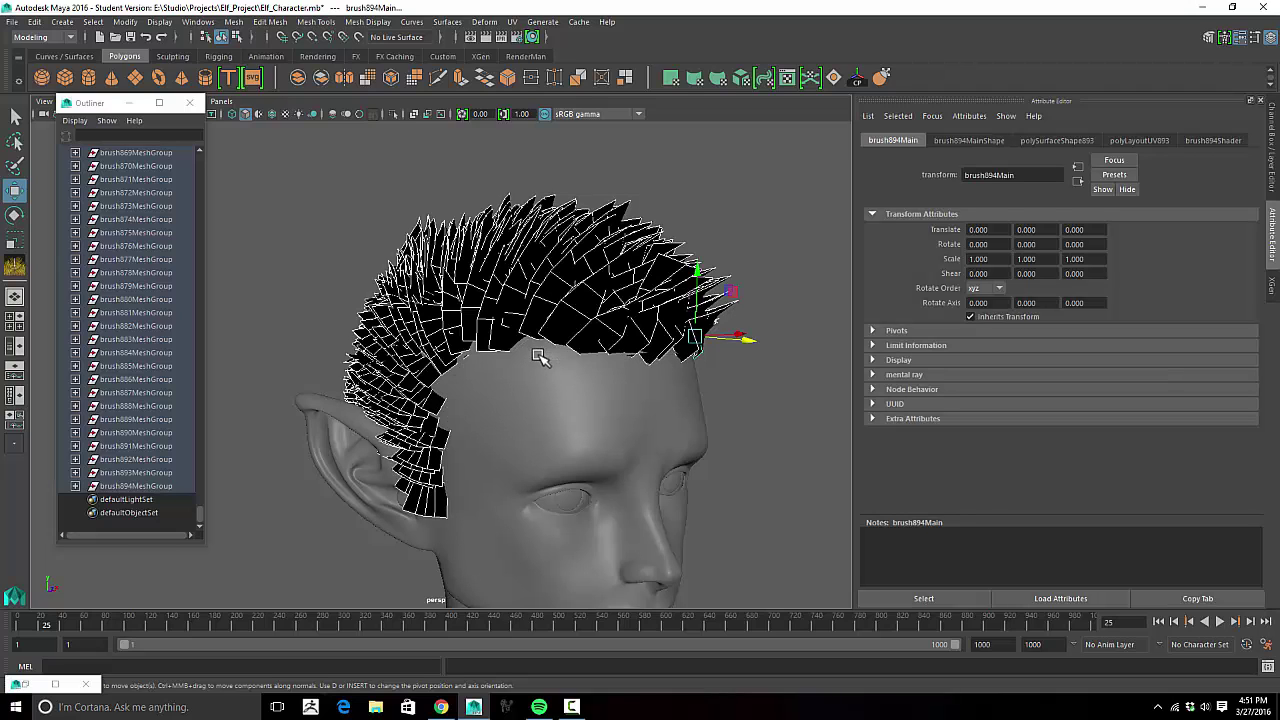
Step: Assign a new Lambert material to the selected hair cards
{"action": "right_click_drag", "start_coordinate": [598, 318], "coordinate": [614, 643]}
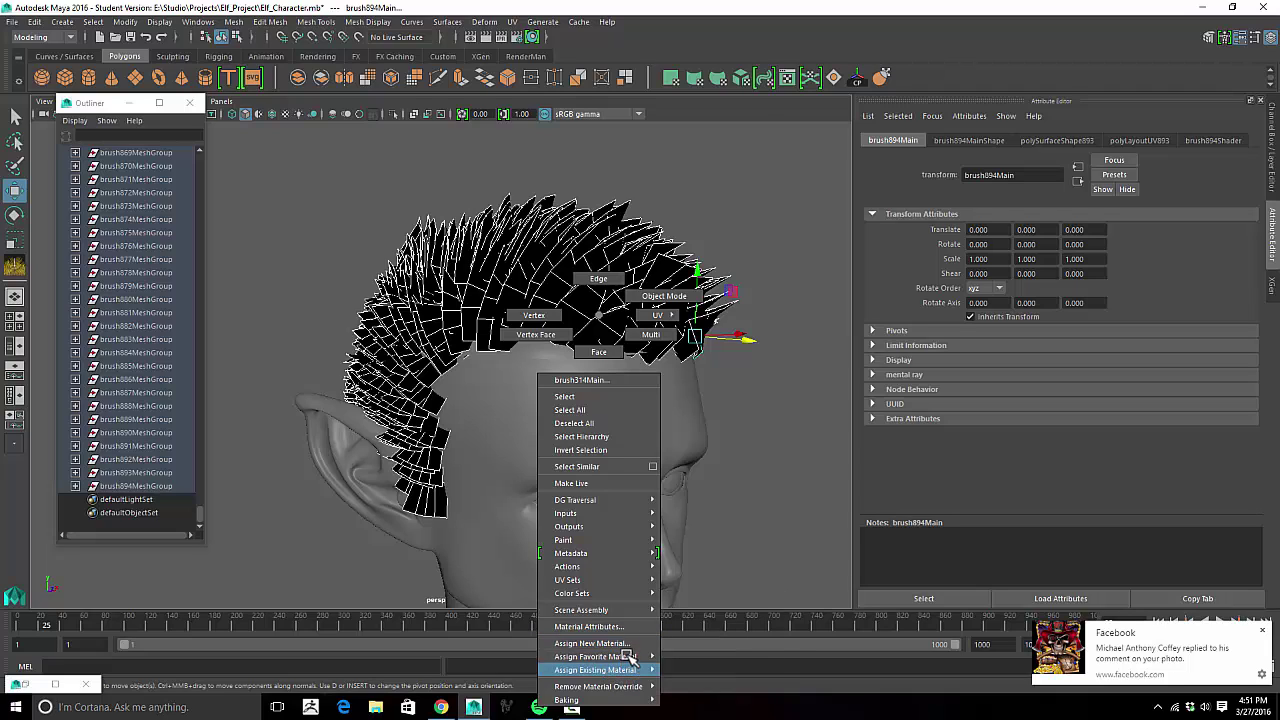
{"action": "mouse_move", "coordinate": [630, 657]}
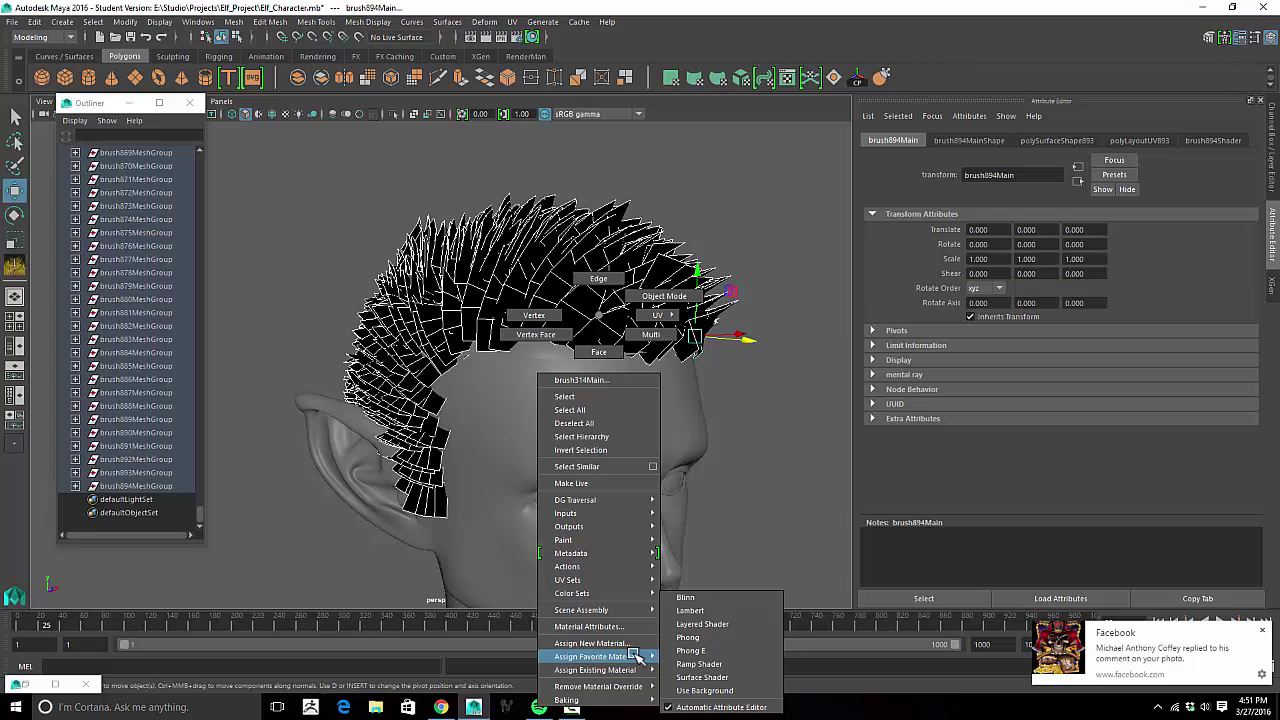
{"action": "left_click", "coordinate": [700, 612]}
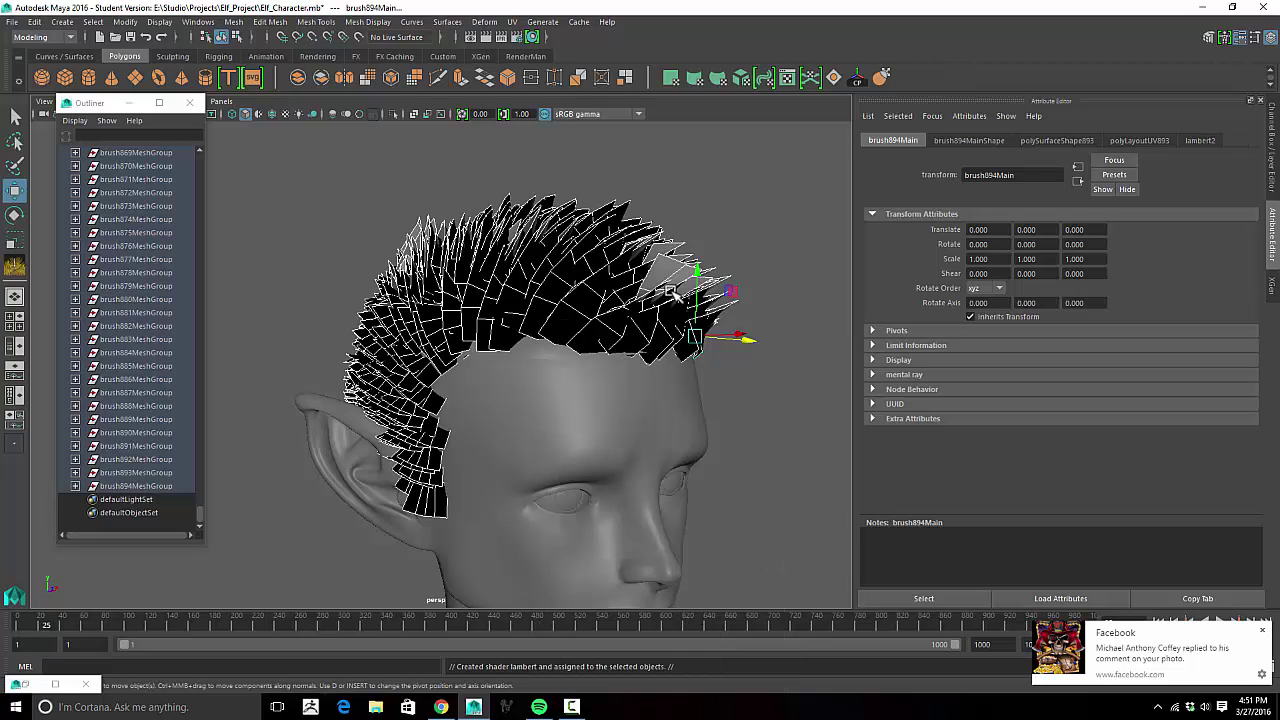
{"action": "mouse_move", "coordinate": [789, 323]}
{"action": "left_mouse_down", "text": "alt"}
{"action": "mouse_move", "coordinate": [823, 343]}
{"action": "mouse_move", "coordinate": [832, 380]}
{"action": "mouse_move", "coordinate": [777, 309]}
{"action": "mouse_move", "coordinate": [611, 343]}
{"action": "mouse_move", "coordinate": [810, 312]}
{"action": "mouse_move", "coordinate": [763, 314]}
{"action": "mouse_move", "coordinate": [769, 289]}
{"action": "mouse_move", "coordinate": [812, 315]}
{"action": "left_mouse_up", "text": "alt"}
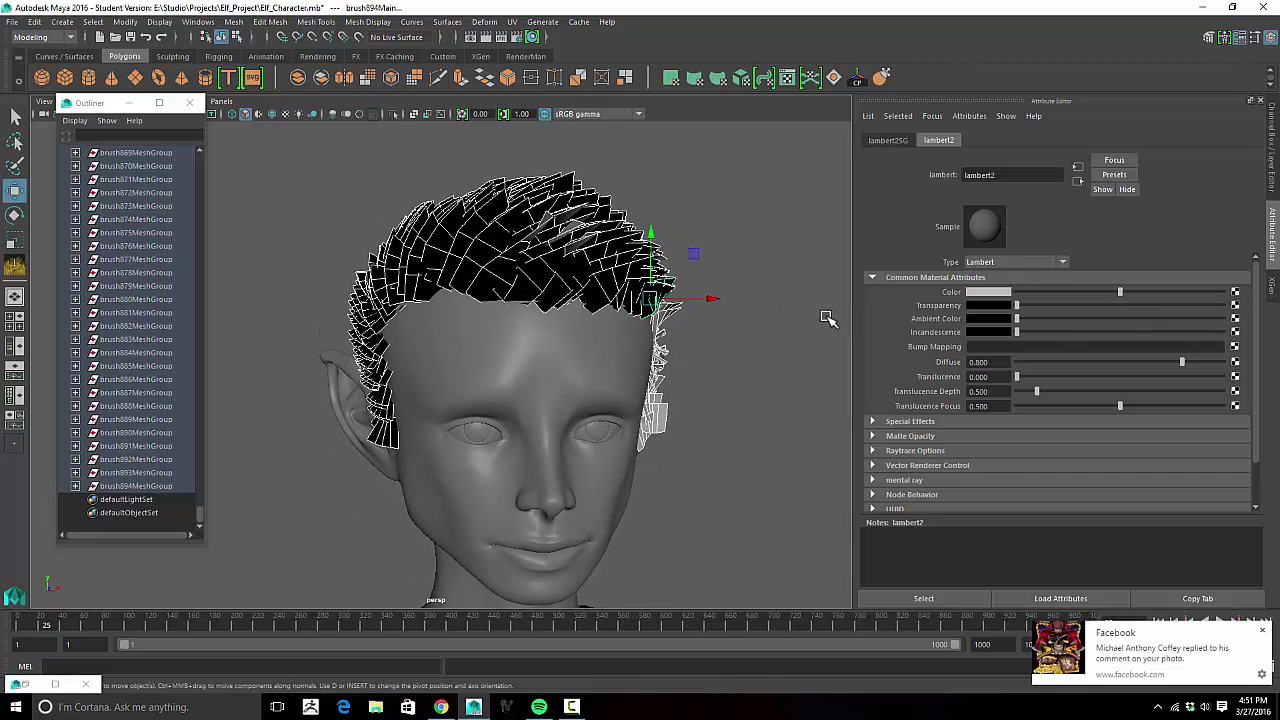
Step: Map a ramp texture onto the hair material's color and set the ramp's start color to a saturated blue
{"action": "left_click", "coordinate": [356, 327]}
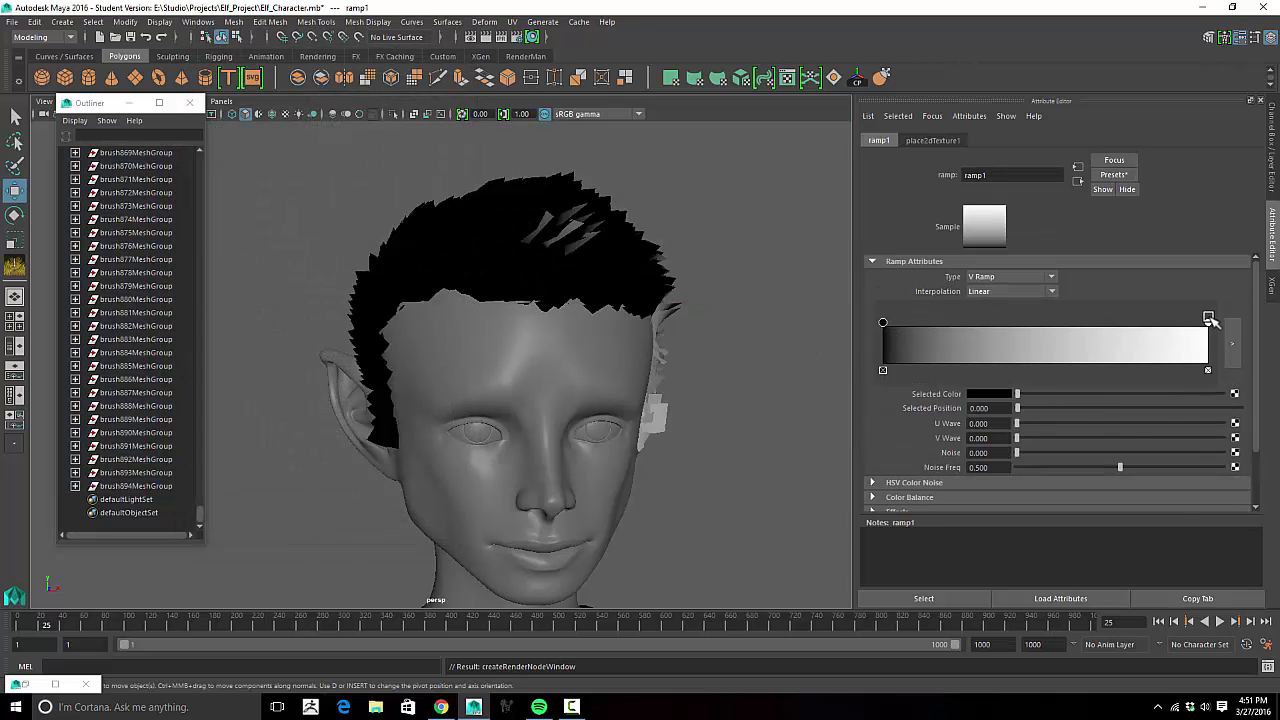
{"action": "left_click", "coordinate": [1208, 318]}
{"action": "left_click_drag", "start_coordinate": [1197, 325], "coordinate": [1210, 324]}
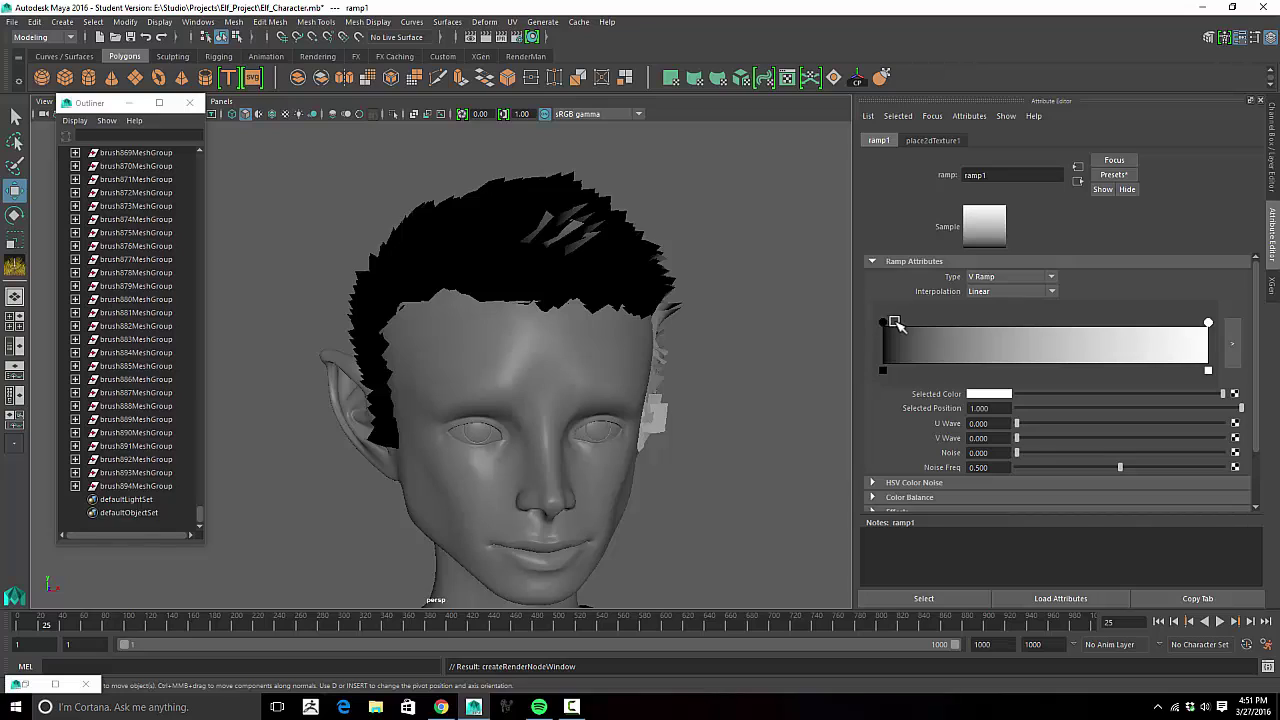
{"action": "mouse_move", "coordinate": [883, 324]}
{"action": "left_mouse_down"}
{"action": "mouse_move", "coordinate": [900, 325]}
{"action": "mouse_move", "coordinate": [866, 328]}
{"action": "left_mouse_up"}
{"action": "left_click", "coordinate": [996, 394]}
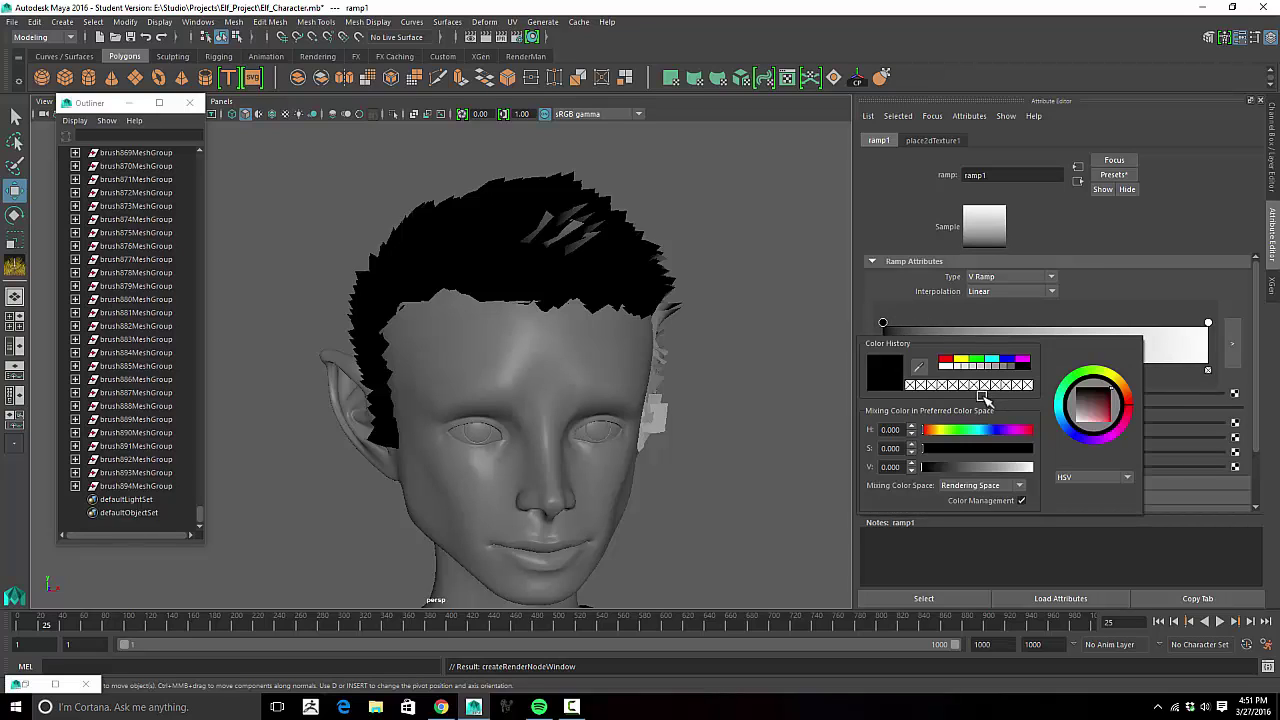
{"action": "left_click", "coordinate": [998, 432]}
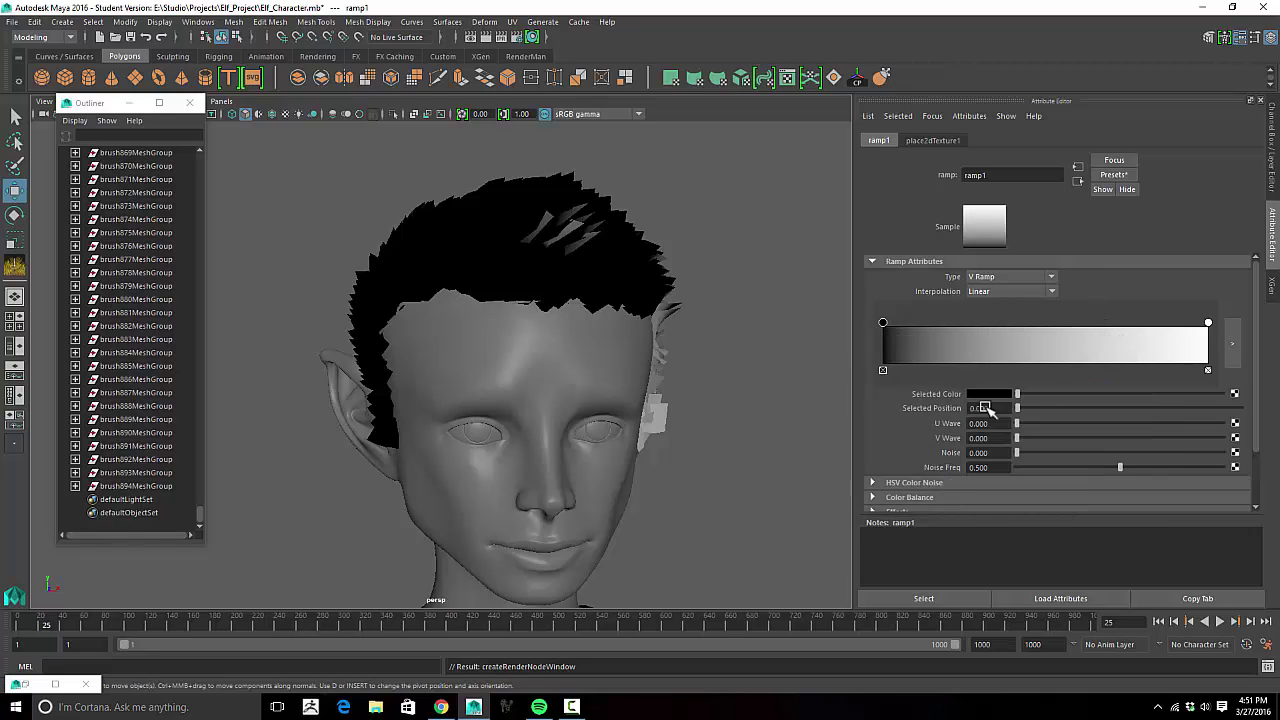
{"action": "left_click", "coordinate": [997, 394]}
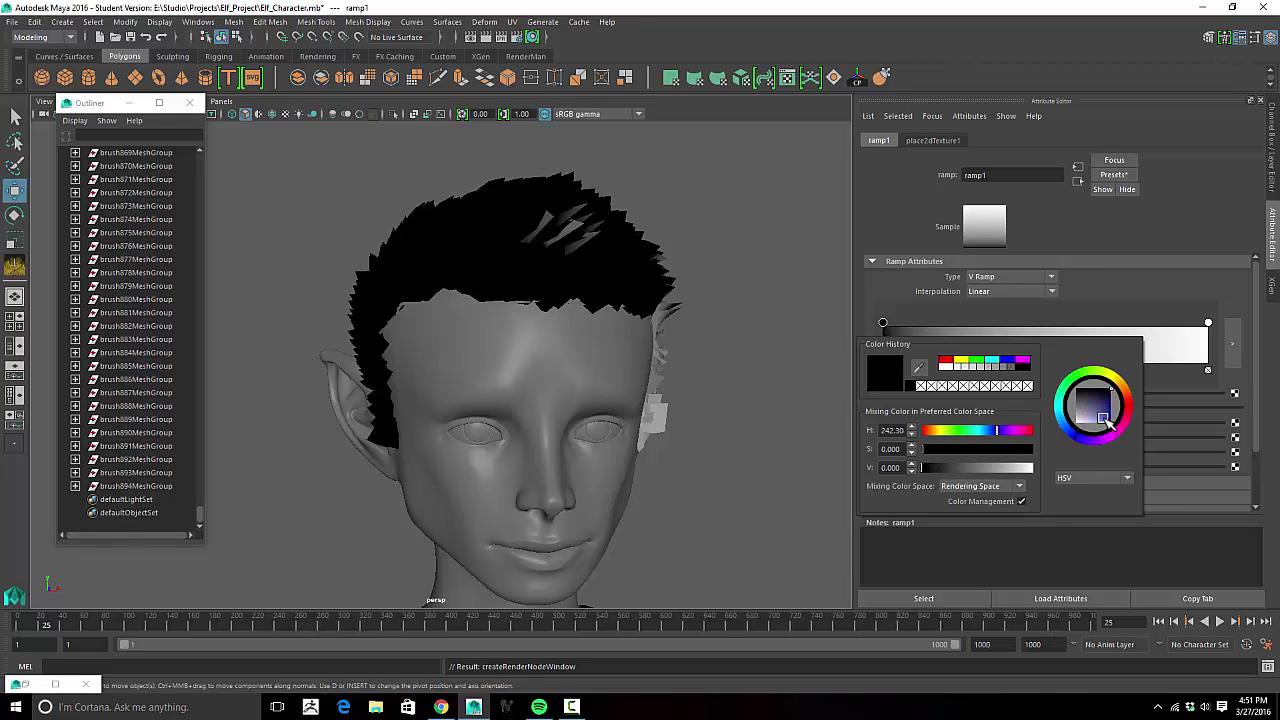
{"action": "left_click_drag", "start_coordinate": [1104, 418], "coordinate": [1117, 417]}
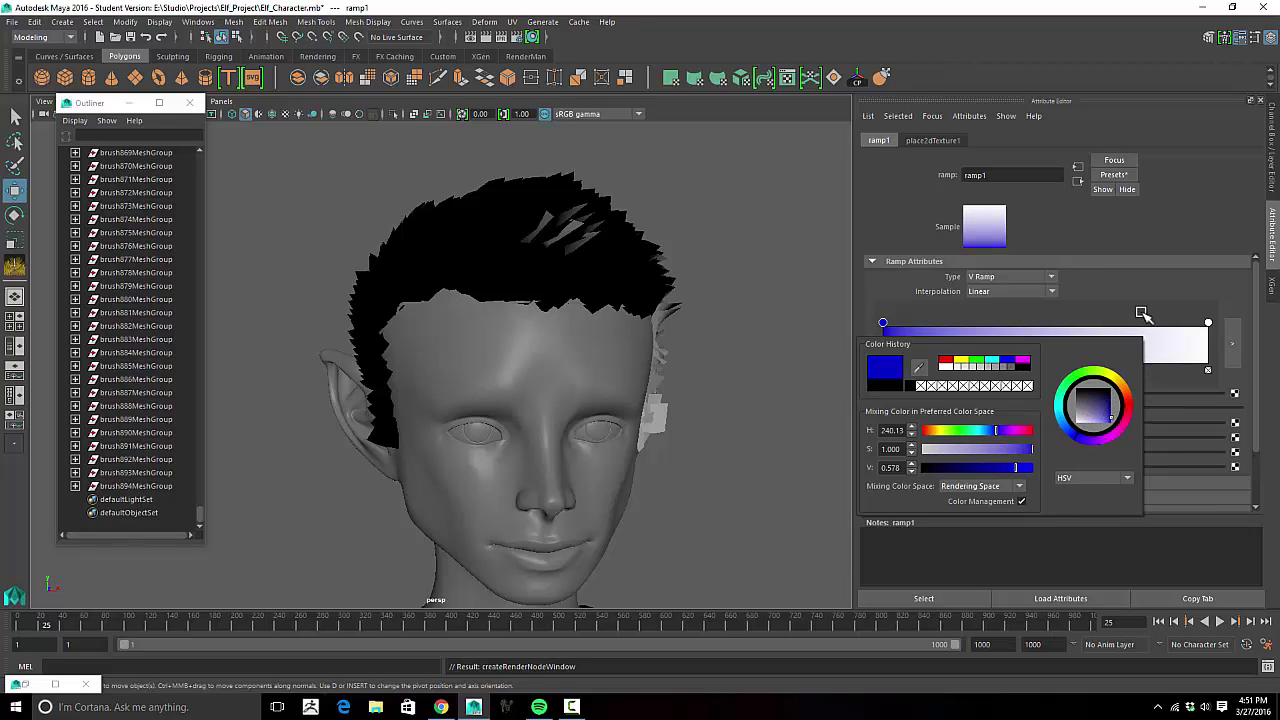
Step: Set the color at the ramp's end position, 1.000, to a bright saturated red
{"action": "left_click", "coordinate": [1208, 322]}
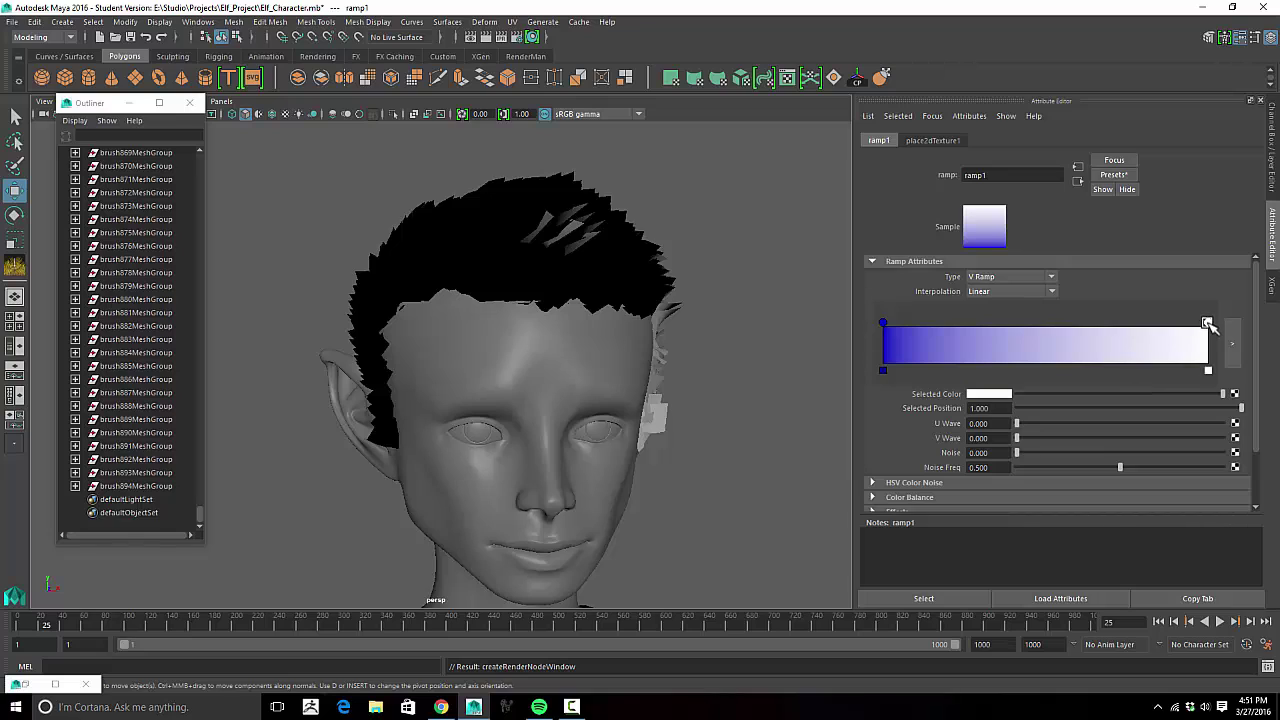
{"action": "left_click", "coordinate": [998, 395]}
{"action": "left_click", "coordinate": [1004, 435]}
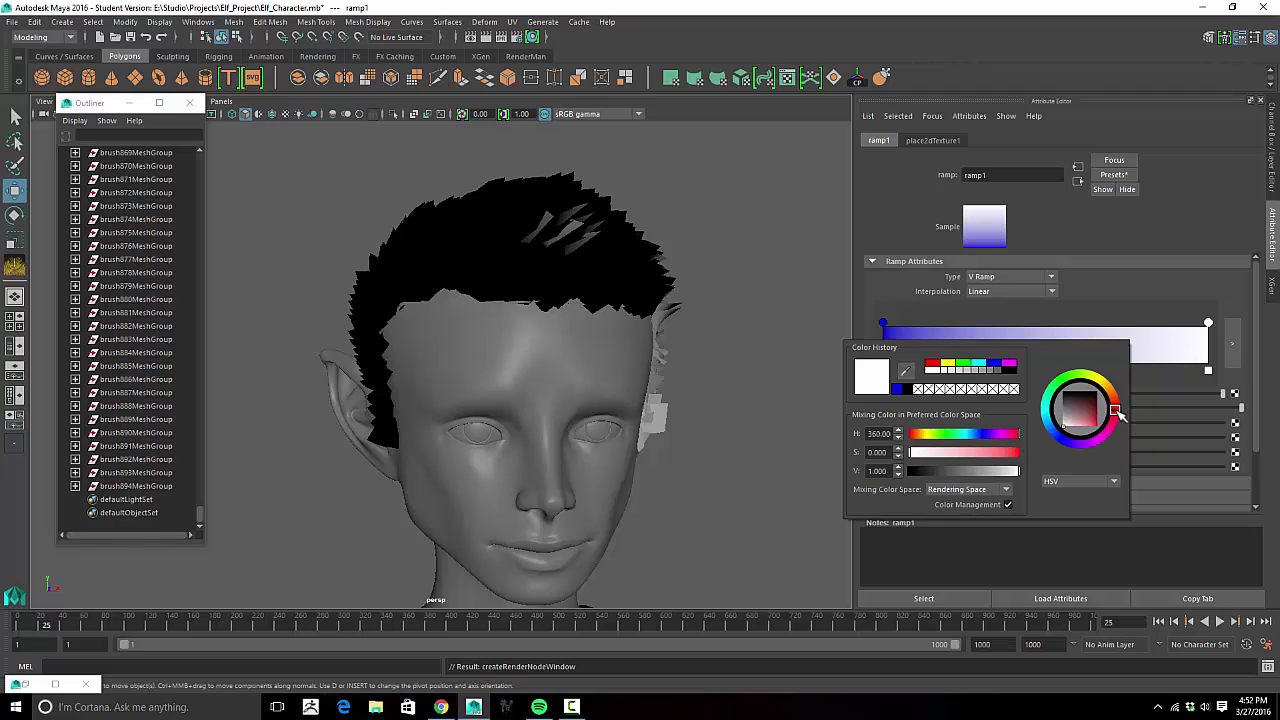
{"action": "left_click_drag", "start_coordinate": [1089, 423], "coordinate": [1120, 430]}
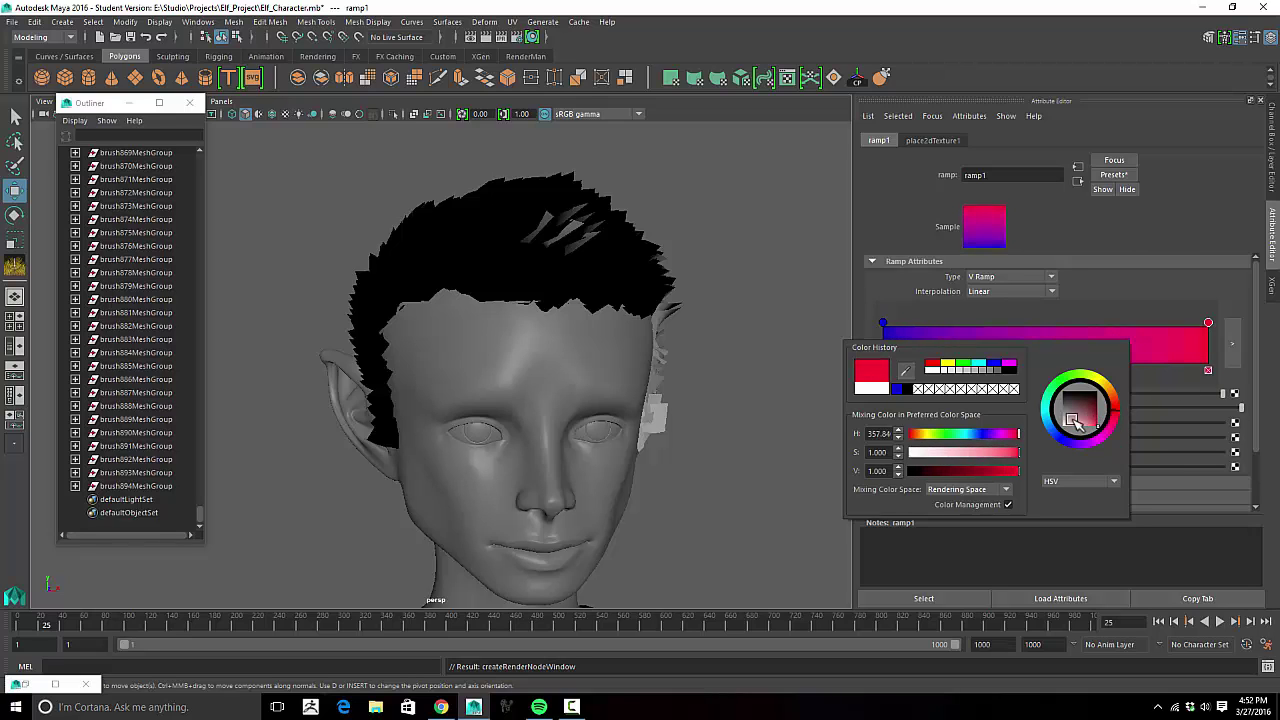
Step: Turn on textured display in the viewport to view the ramp on the hair cards
{"action": "left_click_drag", "start_coordinate": [737, 328], "coordinate": [688, 322], "text": "alt"}
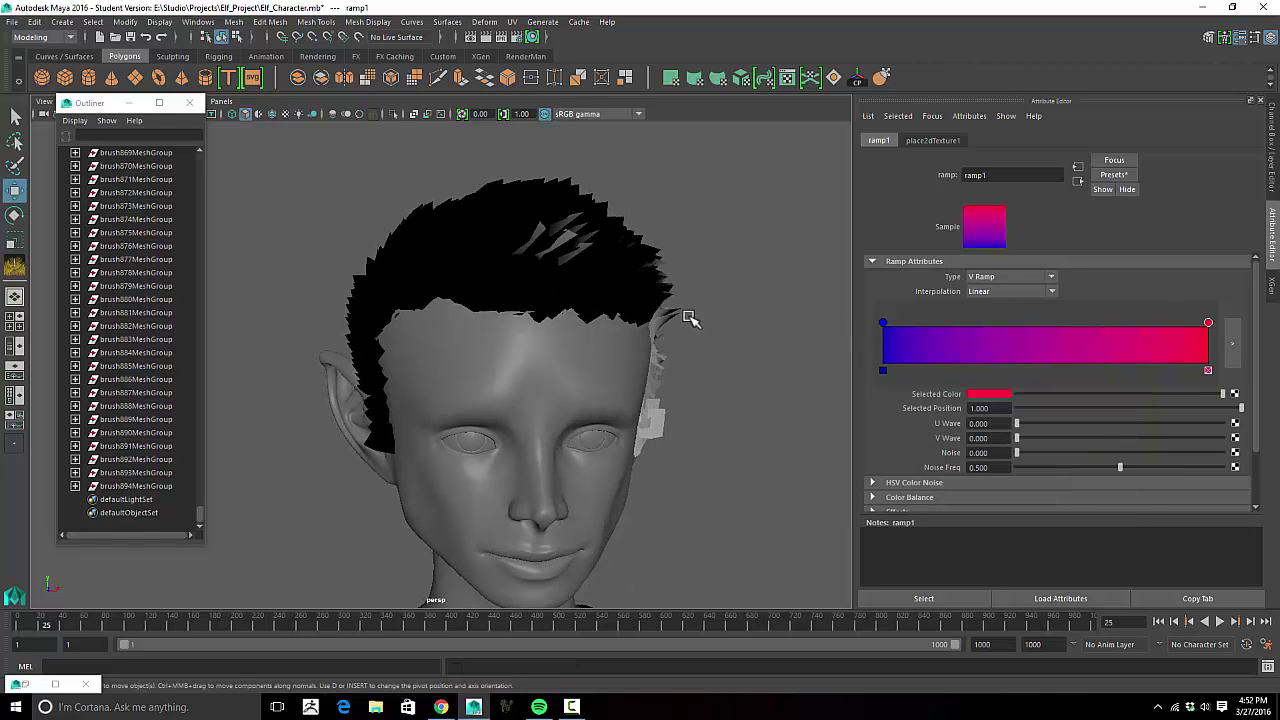
{"action": "mouse_move", "coordinate": [688, 268]}
{"action": "left_mouse_down", "text": "alt"}
{"action": "mouse_move", "coordinate": [663, 271]}
{"action": "mouse_move", "coordinate": [677, 277]}
{"action": "left_mouse_up", "text": "alt"}
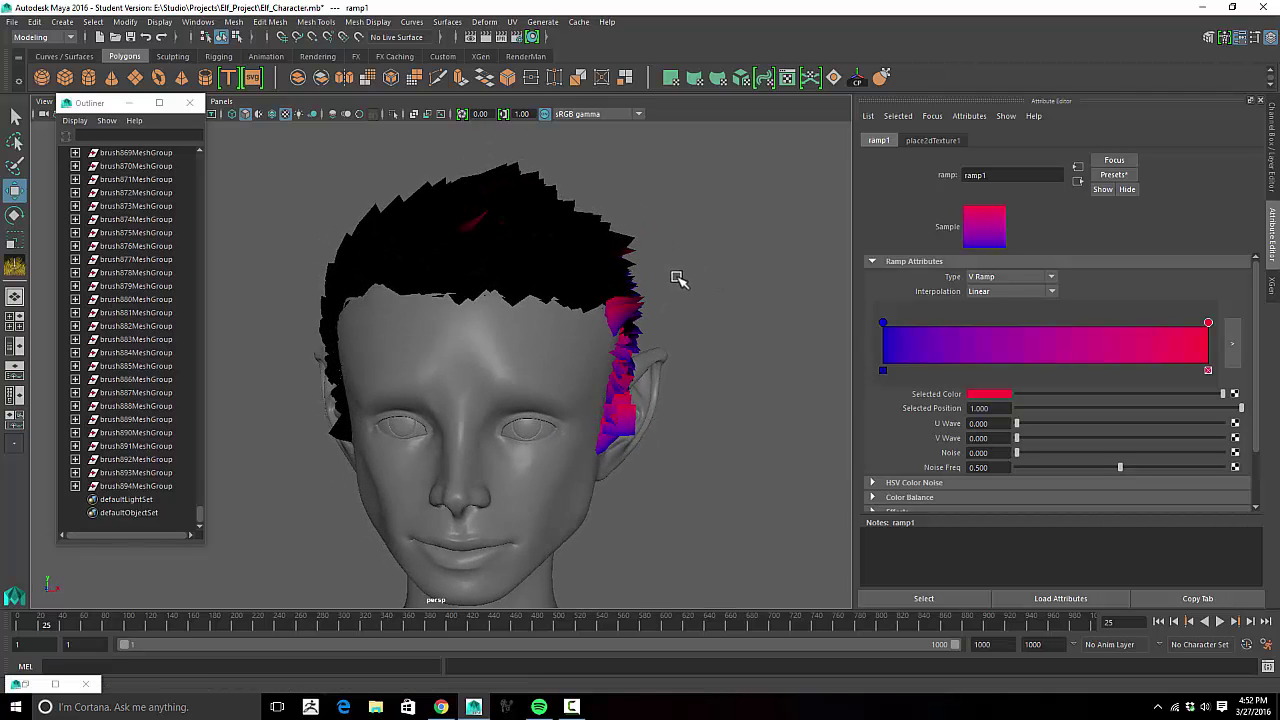
{"action": "right_click_drag", "start_coordinate": [677, 277], "coordinate": [753, 278], "text": "alt"}
{"action": "left_click_drag", "start_coordinate": [753, 278], "coordinate": [623, 263], "text": "alt"}
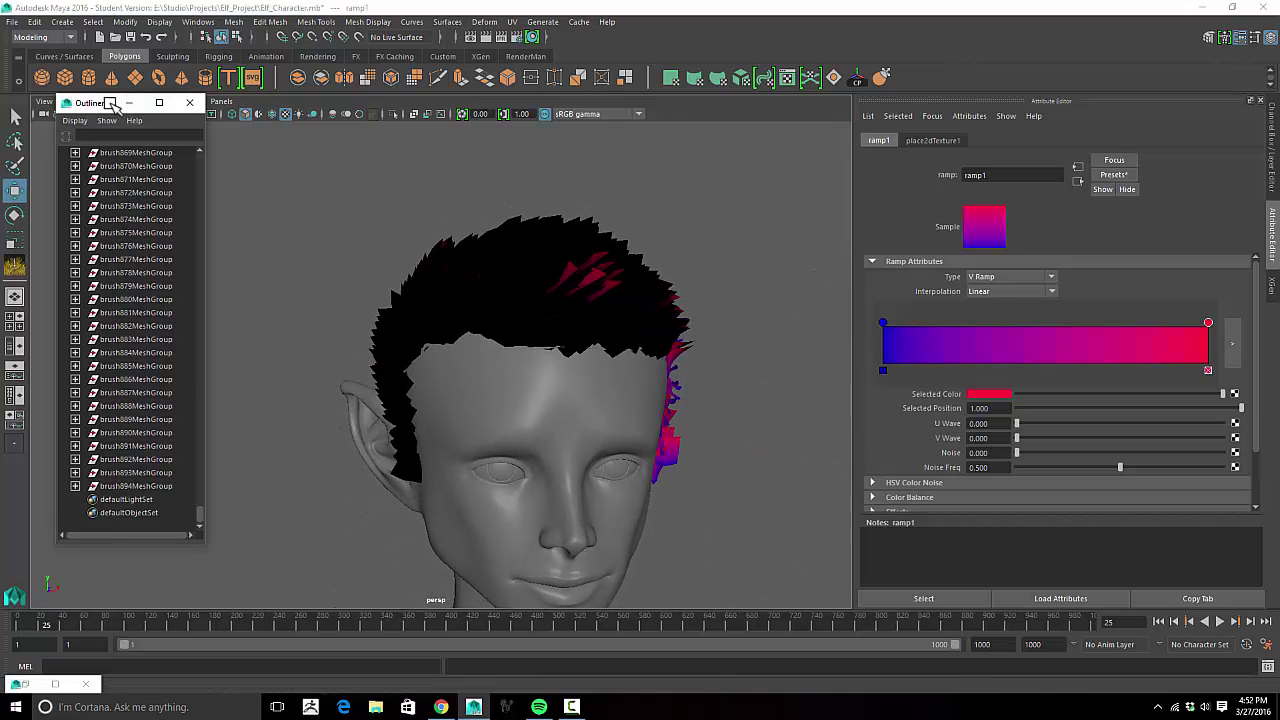
Step: Move the Outliner clear of the viewport's controls and enable two-sided lighting to inspect the ramp on the hair
{"action": "left_click_drag", "start_coordinate": [112, 104], "coordinate": [96, 157]}
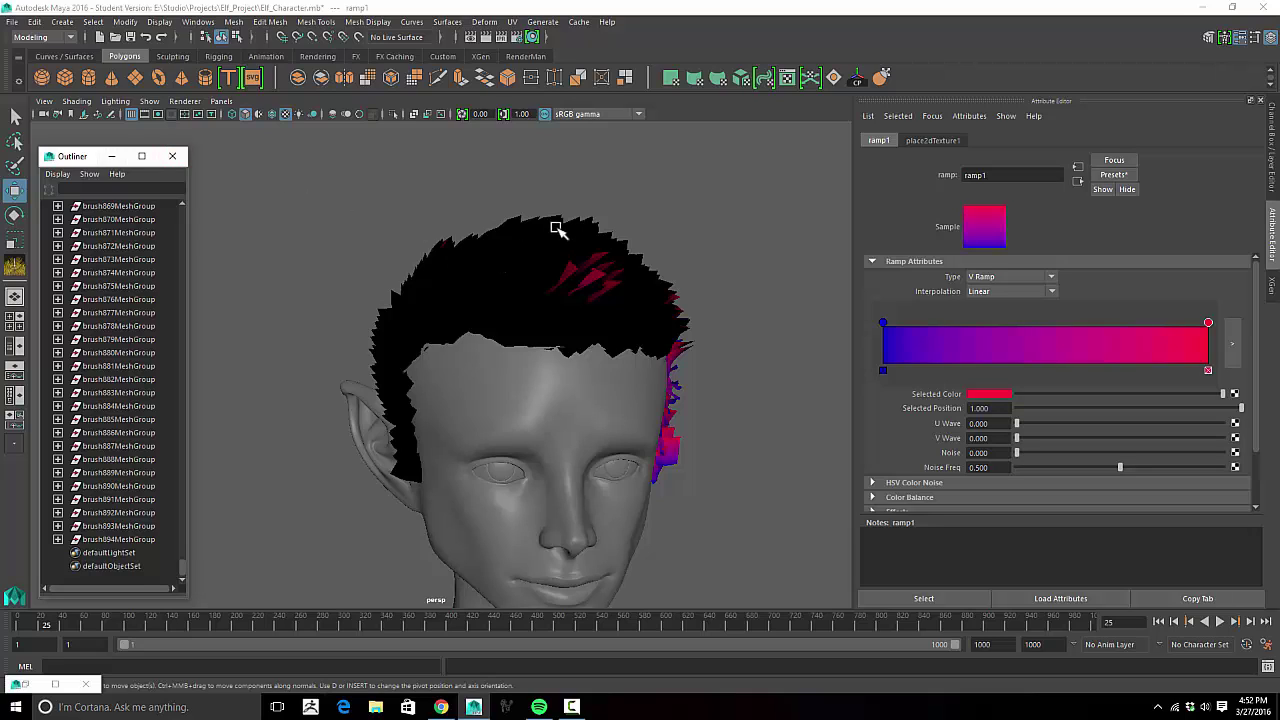
{"action": "left_click", "coordinate": [184, 101]}
{"action": "left_click", "coordinate": [151, 101]}
{"action": "left_click", "coordinate": [127, 101]}
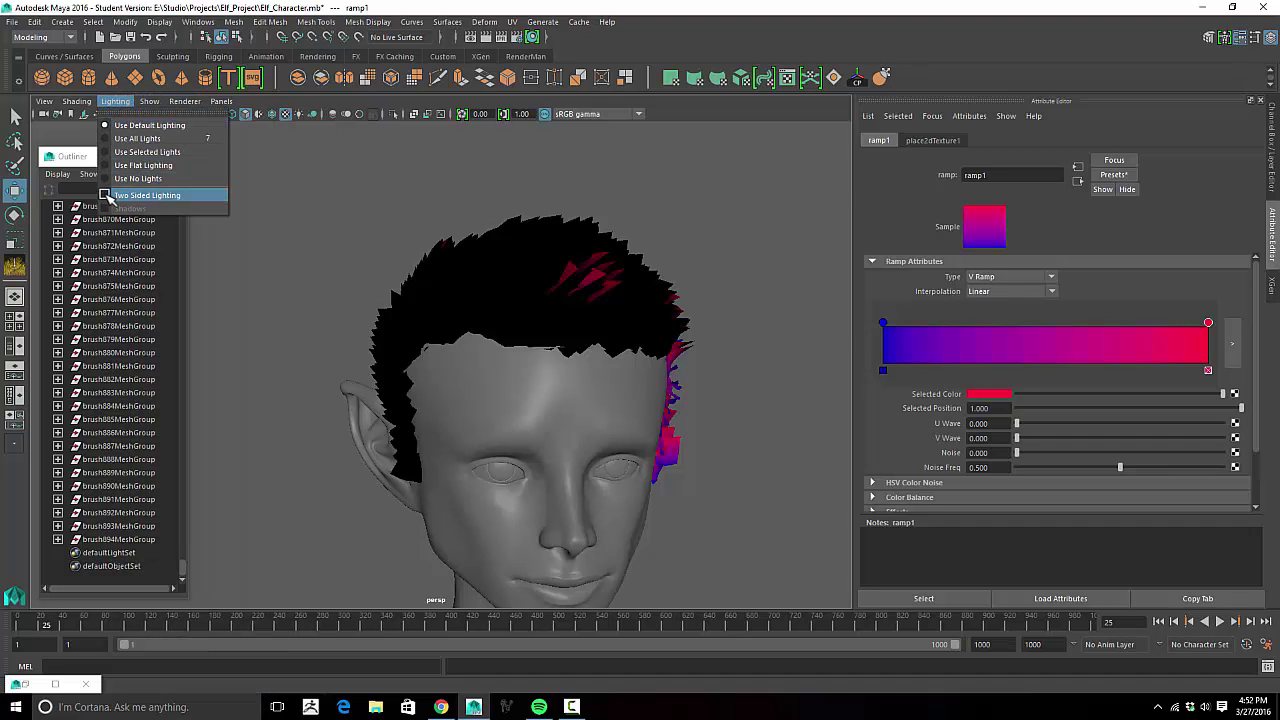
{"action": "left_click", "coordinate": [107, 196]}
{"action": "left_click_drag", "start_coordinate": [286, 243], "coordinate": [363, 243], "text": "alt"}
{"action": "scroll", "coordinate": [506, 263], "scroll_direction": "up", "scroll_amount": 5}
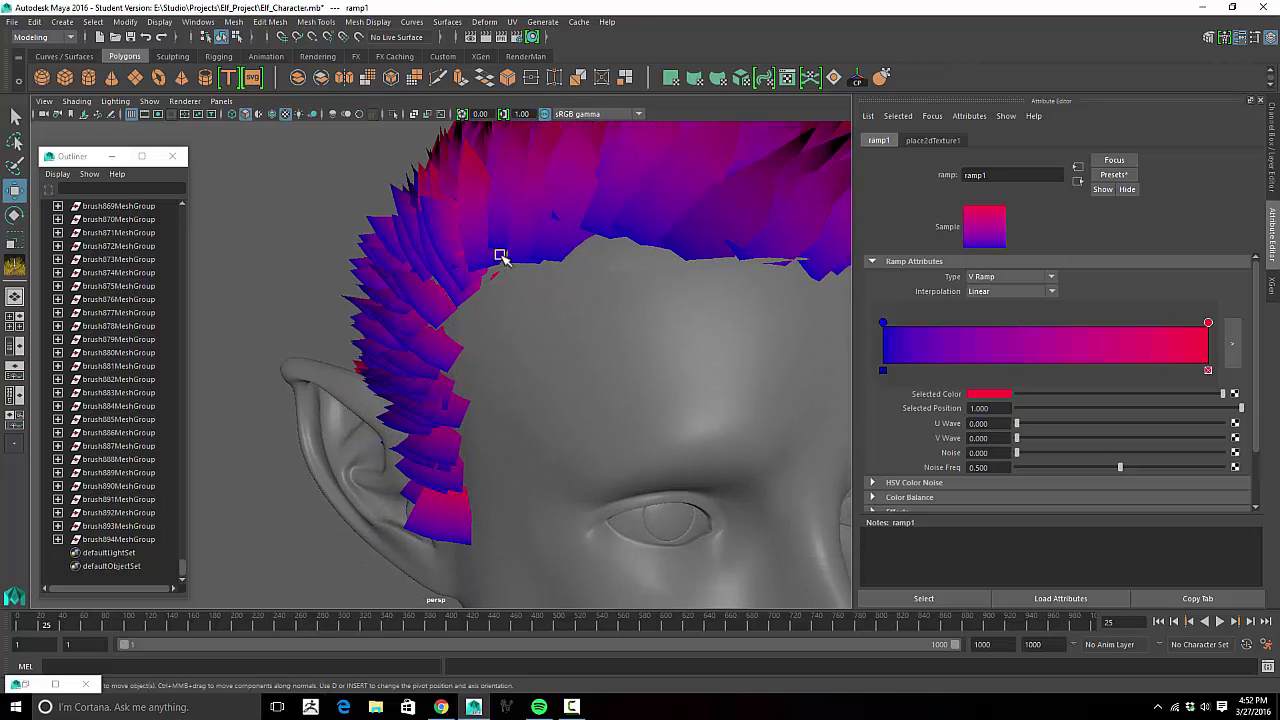
{"action": "right_click_drag", "start_coordinate": [502, 255], "coordinate": [434, 260], "text": "alt"}
{"action": "left_click_drag", "start_coordinate": [434, 260], "coordinate": [537, 229], "text": "alt"}
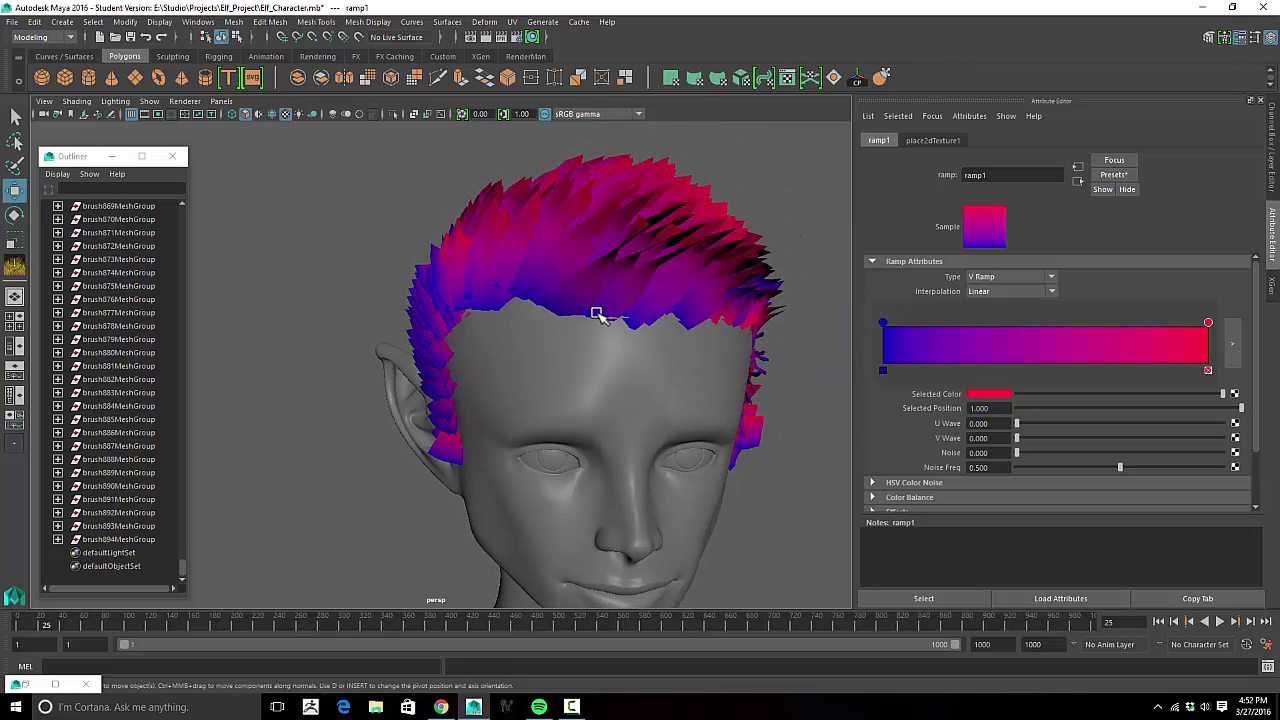
{"action": "mouse_move", "coordinate": [597, 314]}
{"action": "left_mouse_down", "text": "alt"}
{"action": "mouse_move", "coordinate": [609, 283]}
{"action": "mouse_move", "coordinate": [594, 277]}
{"action": "mouse_move", "coordinate": [614, 269]}
{"action": "mouse_move", "coordinate": [580, 289]}
{"action": "mouse_move", "coordinate": [583, 278]}
{"action": "mouse_move", "coordinate": [578, 298]}
{"action": "left_mouse_up", "text": "alt"}
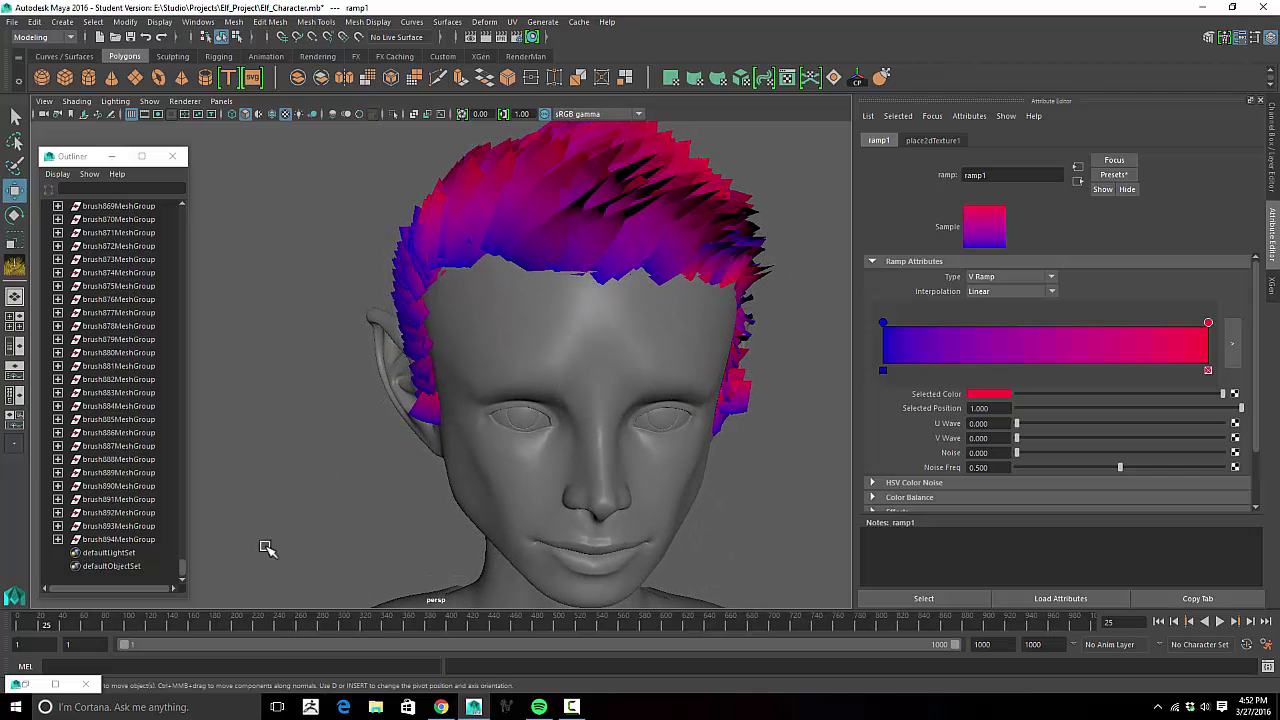
Step: Restore the UV Editor as a window filling half the screen, with the head still visible beside it
{"action": "left_click", "coordinate": [56, 685]}
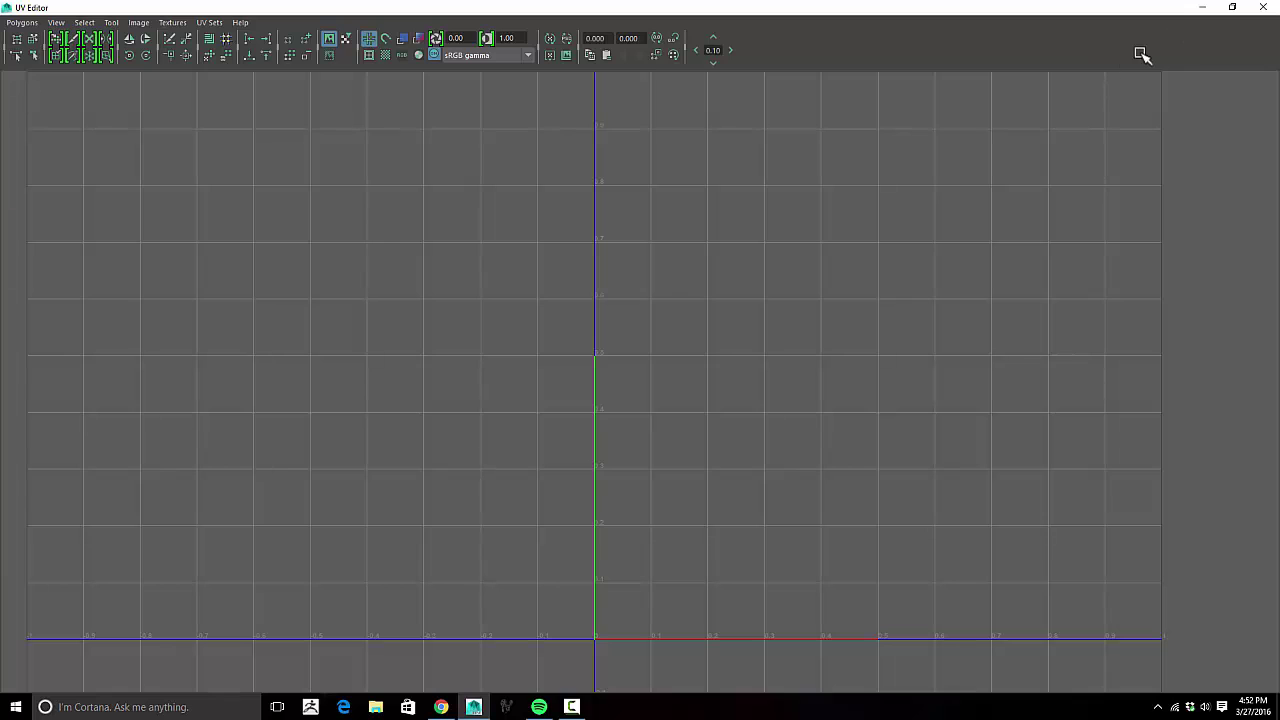
{"action": "left_click", "coordinate": [1201, 9]}
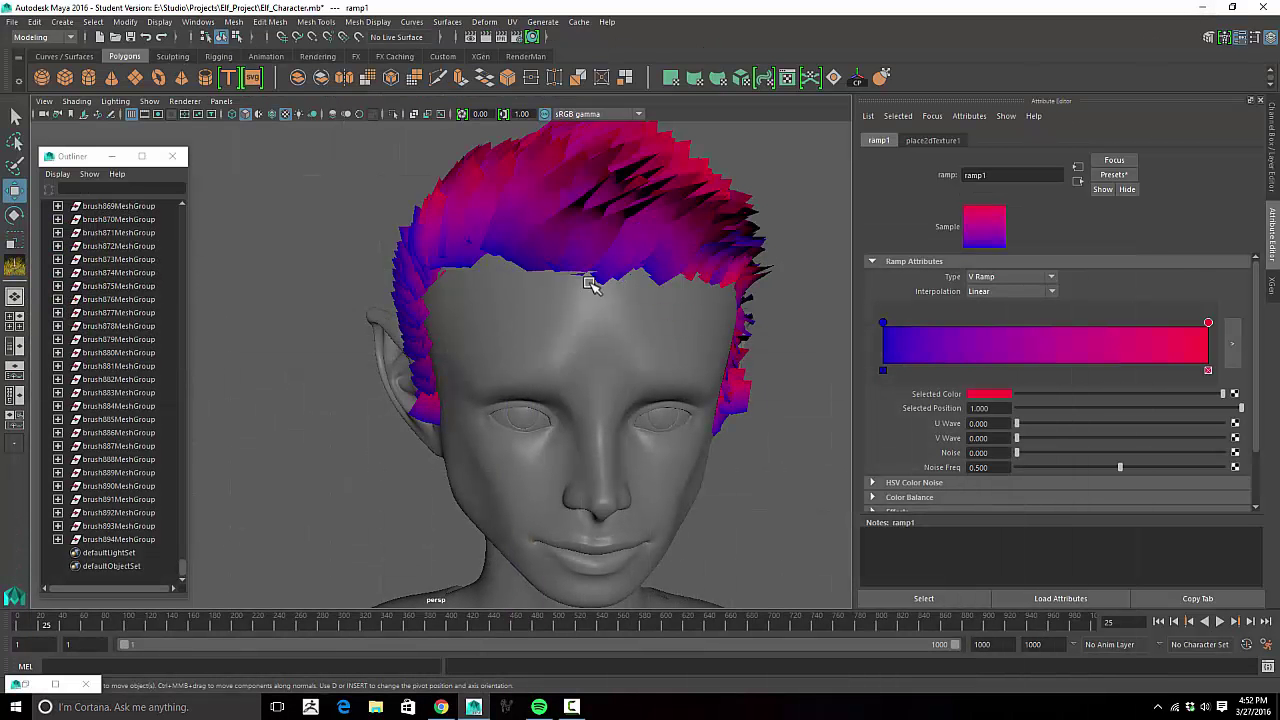
{"action": "left_click", "coordinate": [18, 684]}
{"action": "left_click", "coordinate": [32, 684]}
{"action": "left_click", "coordinate": [30, 684]}
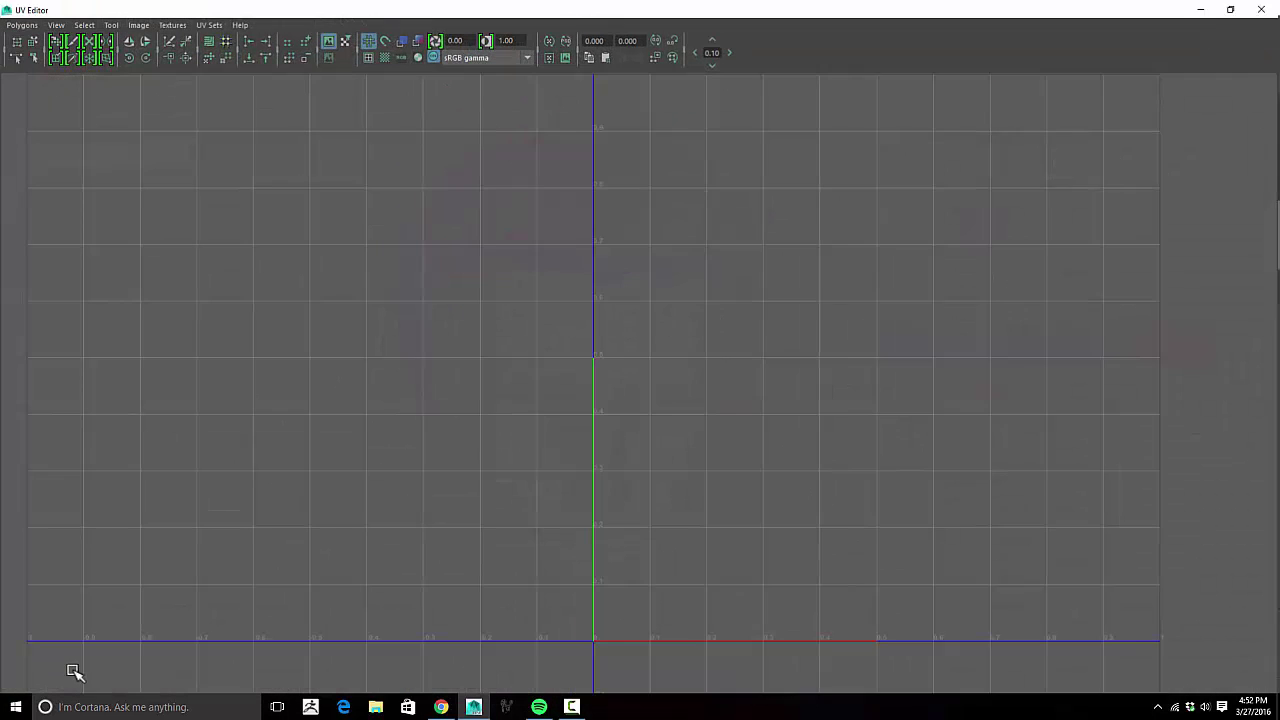
{"action": "left_click", "coordinate": [1235, 8]}
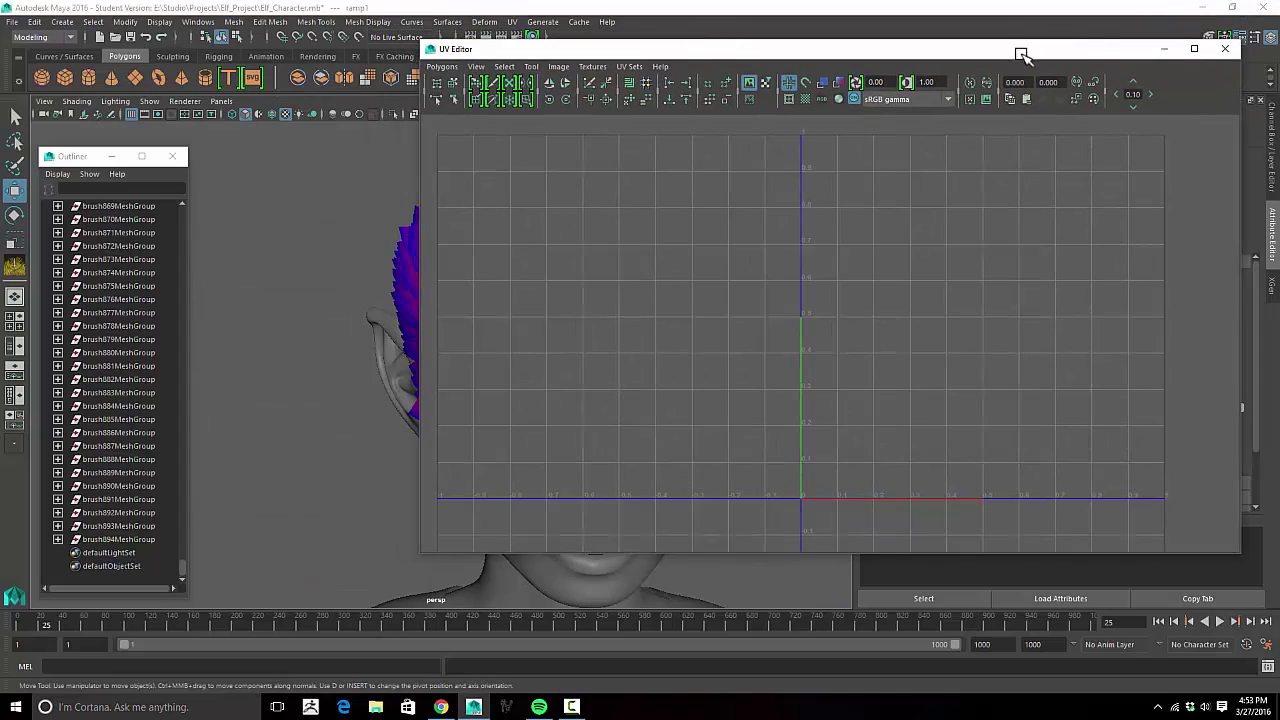
{"action": "left_click_drag", "start_coordinate": [1020, 49], "coordinate": [1279, 30]}
{"action": "left_click", "coordinate": [430, 228]}
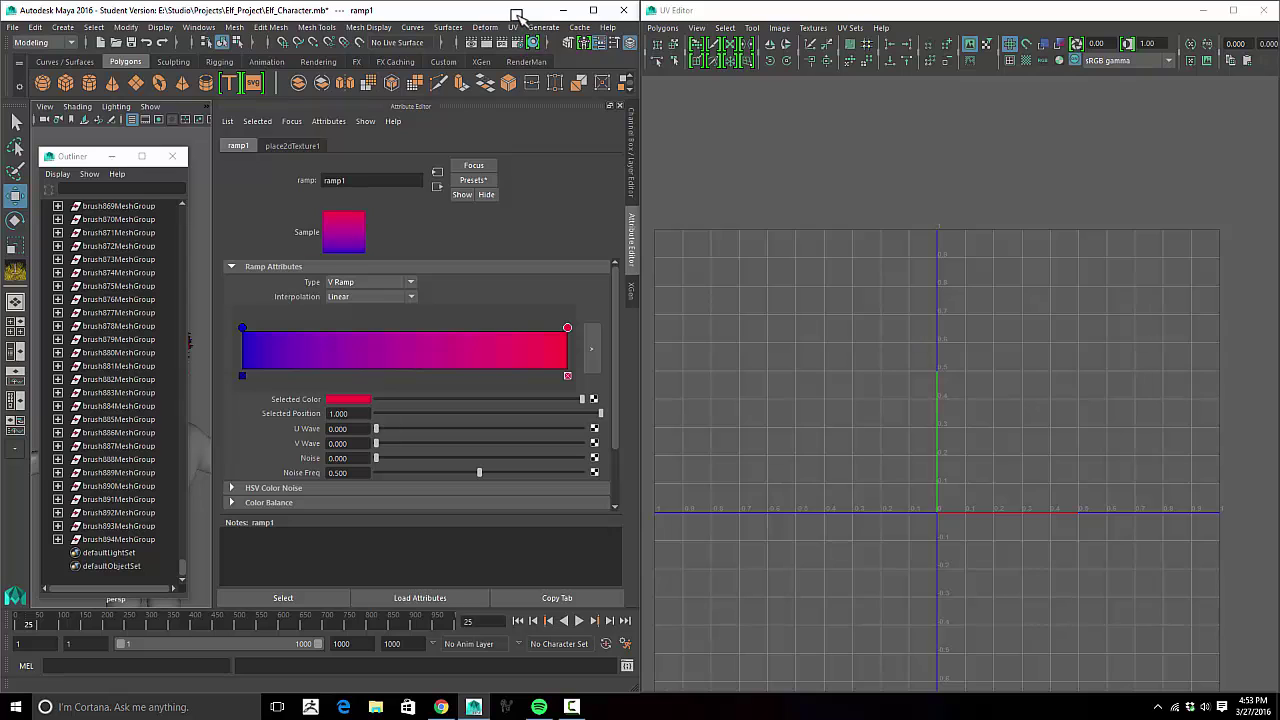
{"action": "left_click", "coordinate": [593, 10]}
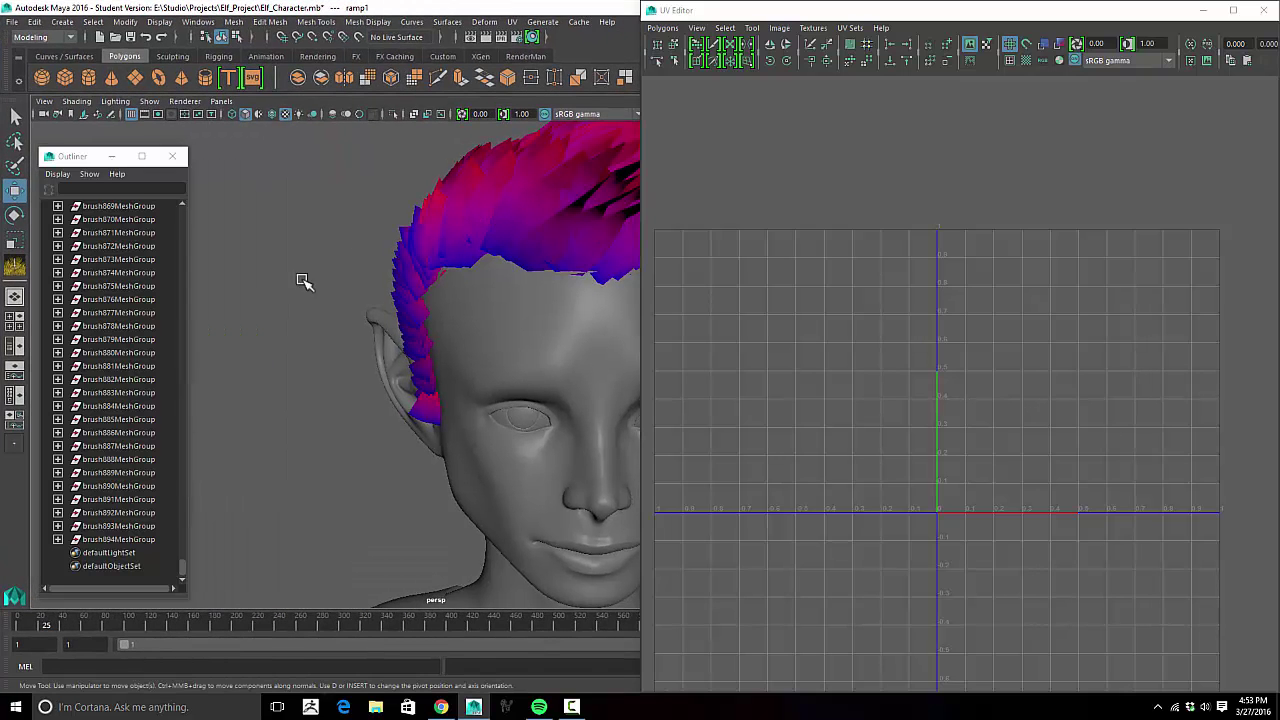
Step: Select all the hair cards on the head to show their overlapping UVs over the ramp
{"action": "left_click_drag", "start_coordinate": [410, 208], "coordinate": [352, 184], "text": "alt"}
{"action": "left_click_drag", "start_coordinate": [297, 153], "coordinate": [664, 512]}
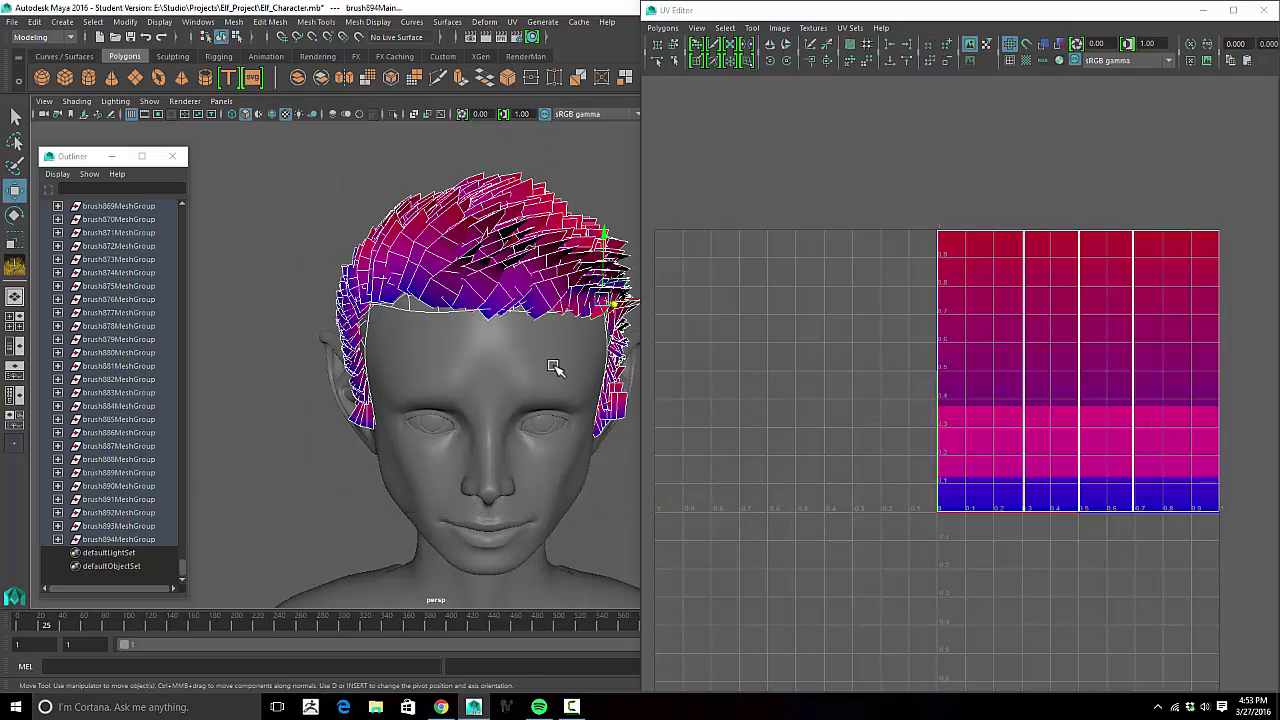
{"action": "left_click_drag", "start_coordinate": [449, 367], "coordinate": [657, 362], "text": "alt"}
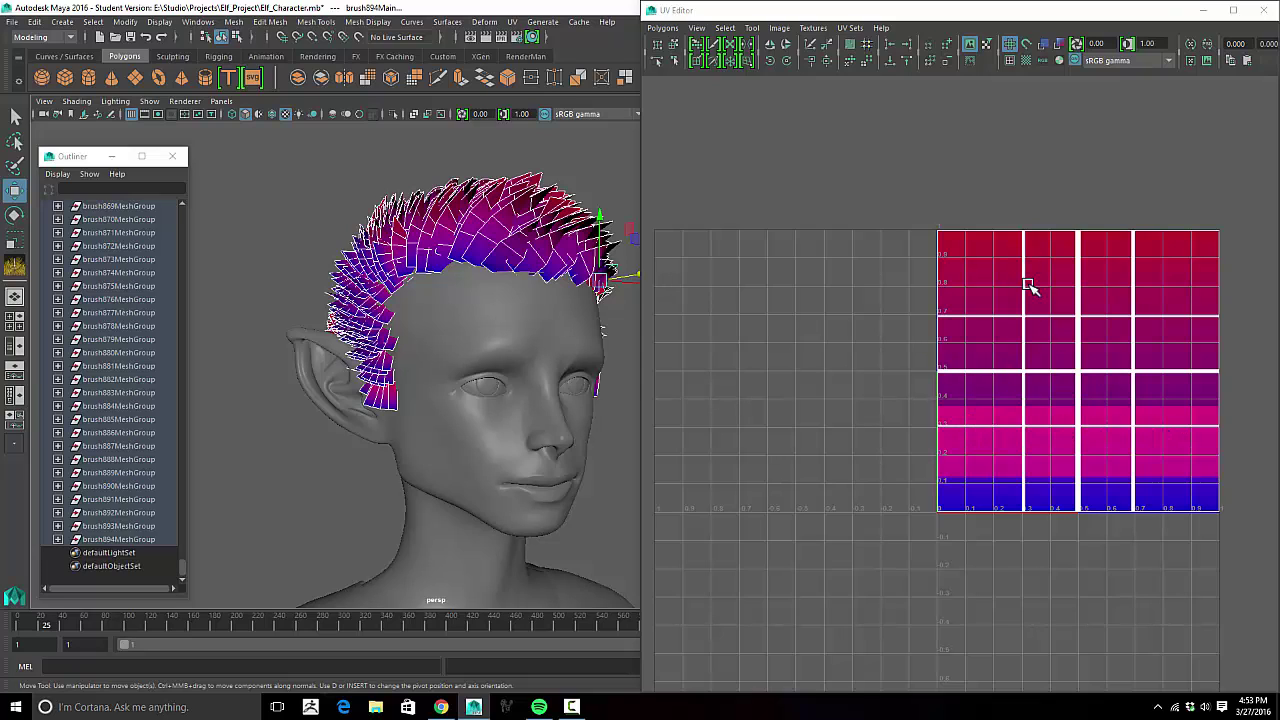
Step: Select the full UV shells of the cards whose divisions run vertically and rotate them 90 degrees counterclockwise
{"action": "right_click_drag", "start_coordinate": [1021, 243], "coordinate": [1080, 243]}
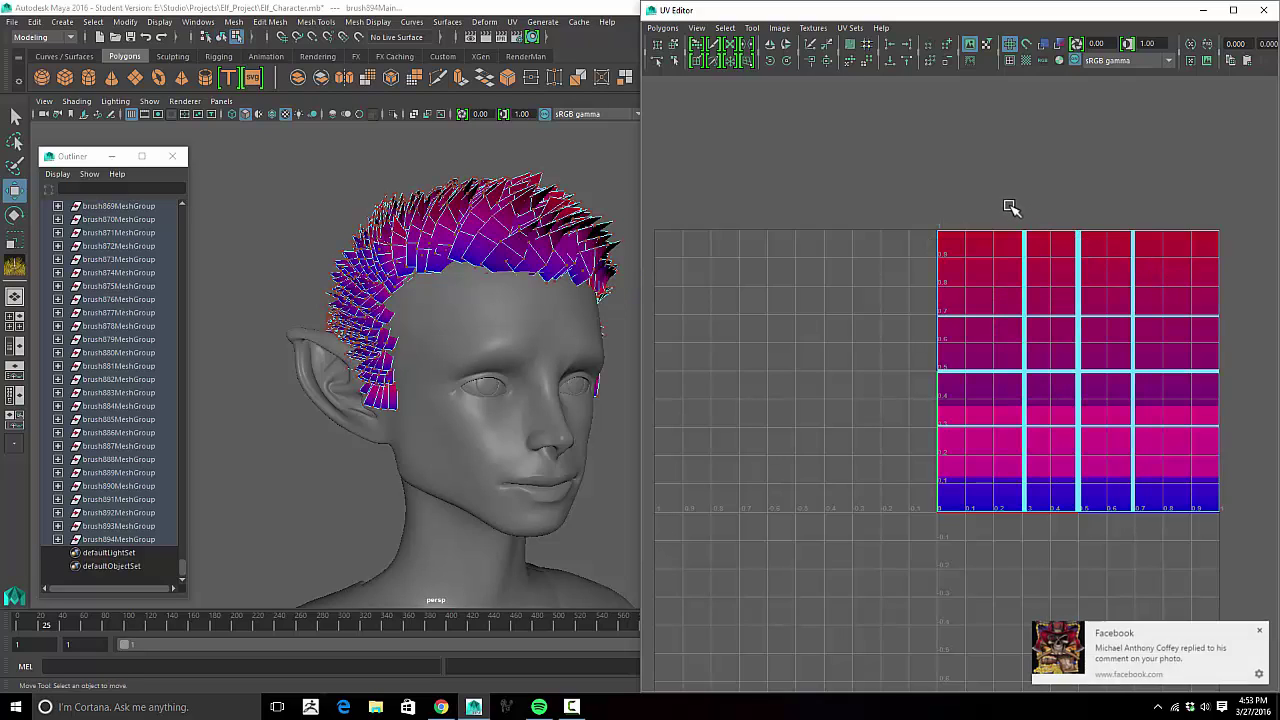
{"action": "left_click_drag", "start_coordinate": [1156, 256], "coordinate": [1006, 210]}
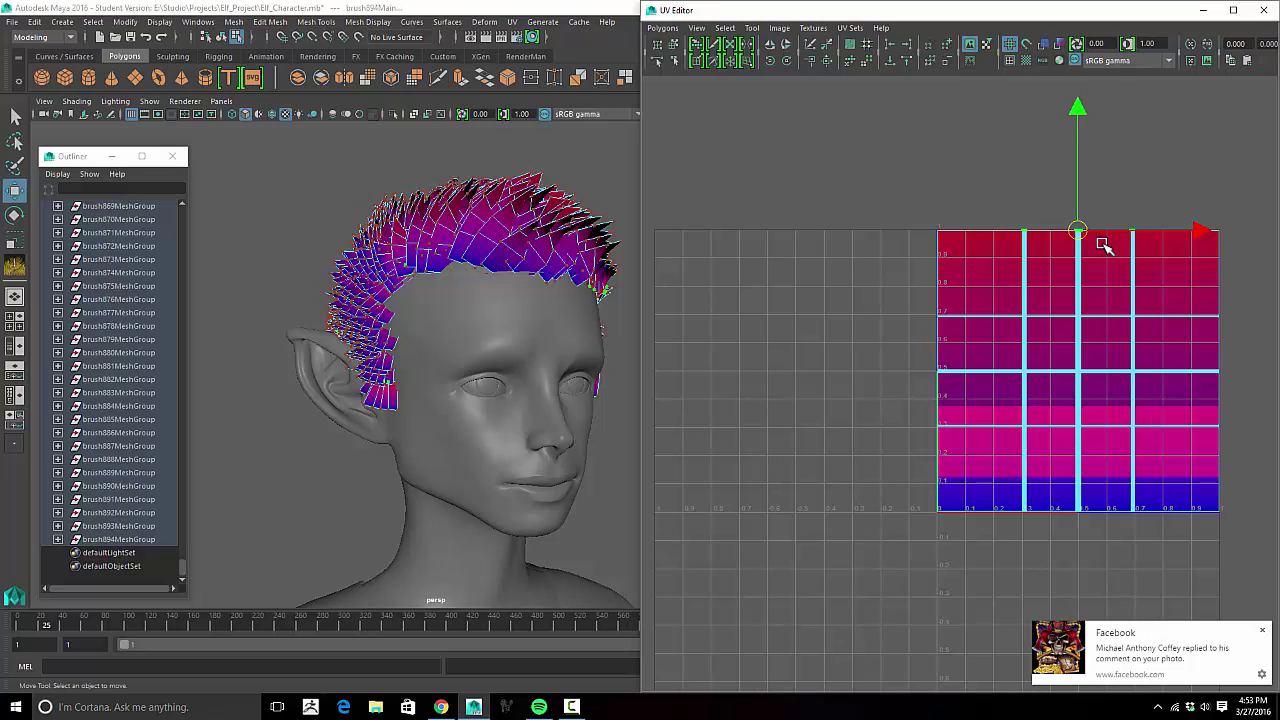
{"action": "right_click", "coordinate": [1104, 246], "text": "ctrl"}
{"action": "right_click_drag", "start_coordinate": [1120, 240], "coordinate": [1152, 228], "text": "ctrl"}
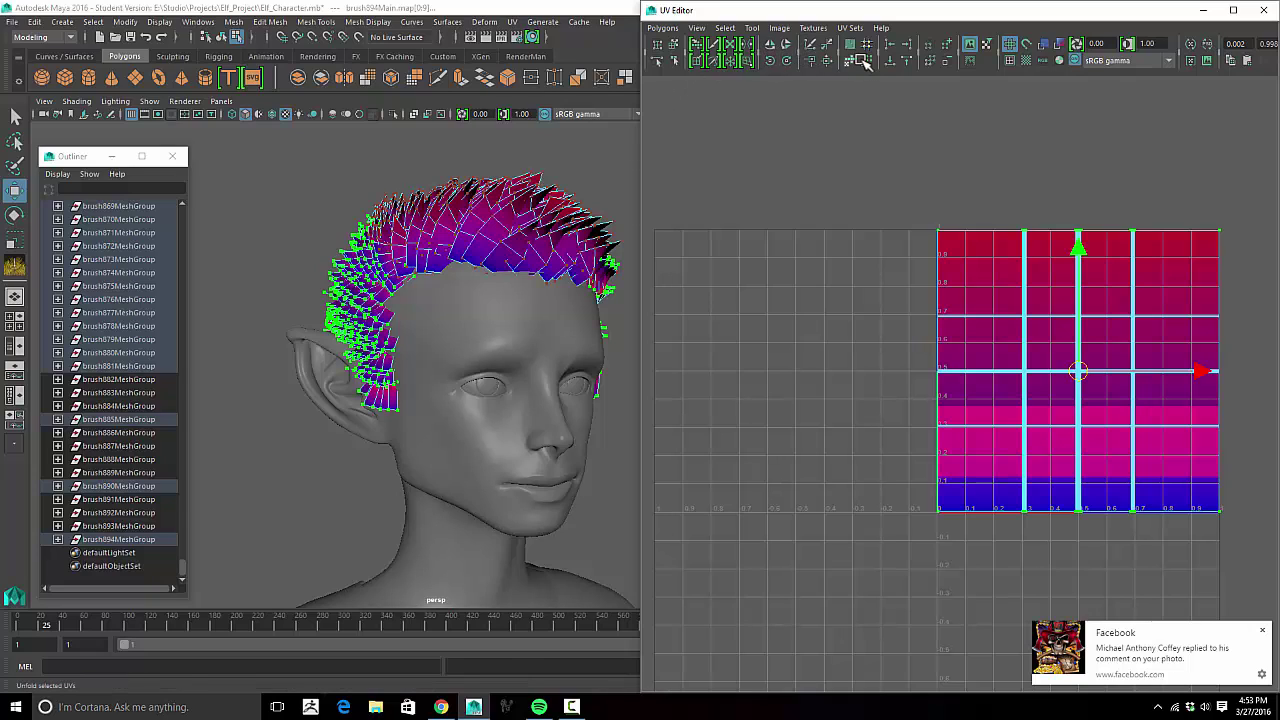
{"action": "left_click", "coordinate": [775, 61]}
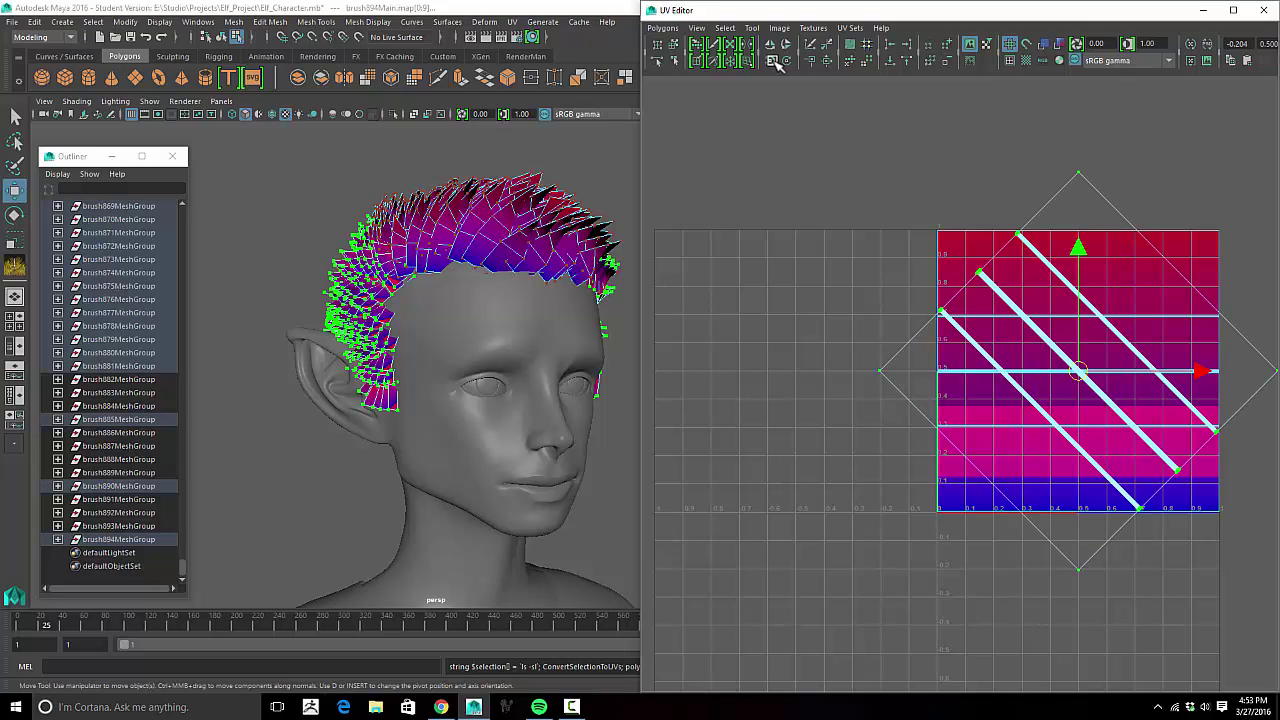
{"action": "left_click", "coordinate": [775, 61]}
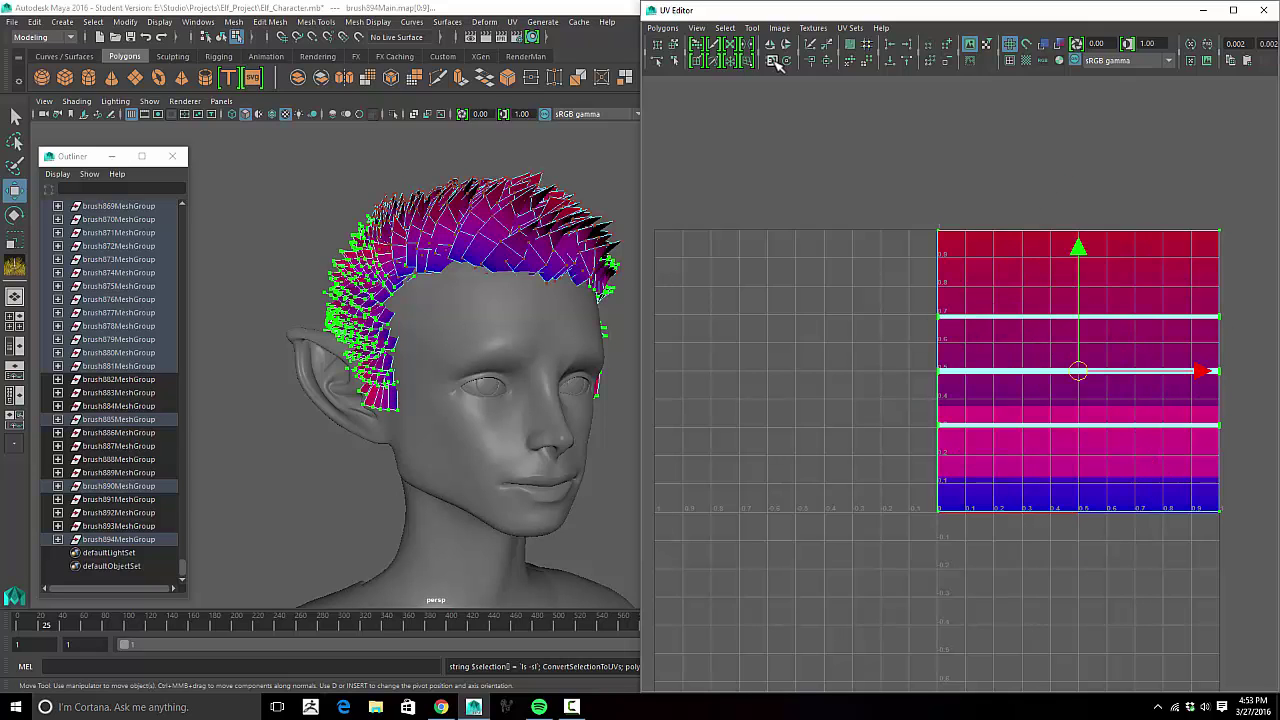
Step: Check the ramp direction on the hair cards, clear the UV selection and close the UV Editor
{"action": "left_click_drag", "start_coordinate": [350, 308], "coordinate": [471, 386], "text": "alt"}
{"action": "right_click_drag", "start_coordinate": [471, 386], "coordinate": [411, 390], "text": "alt"}
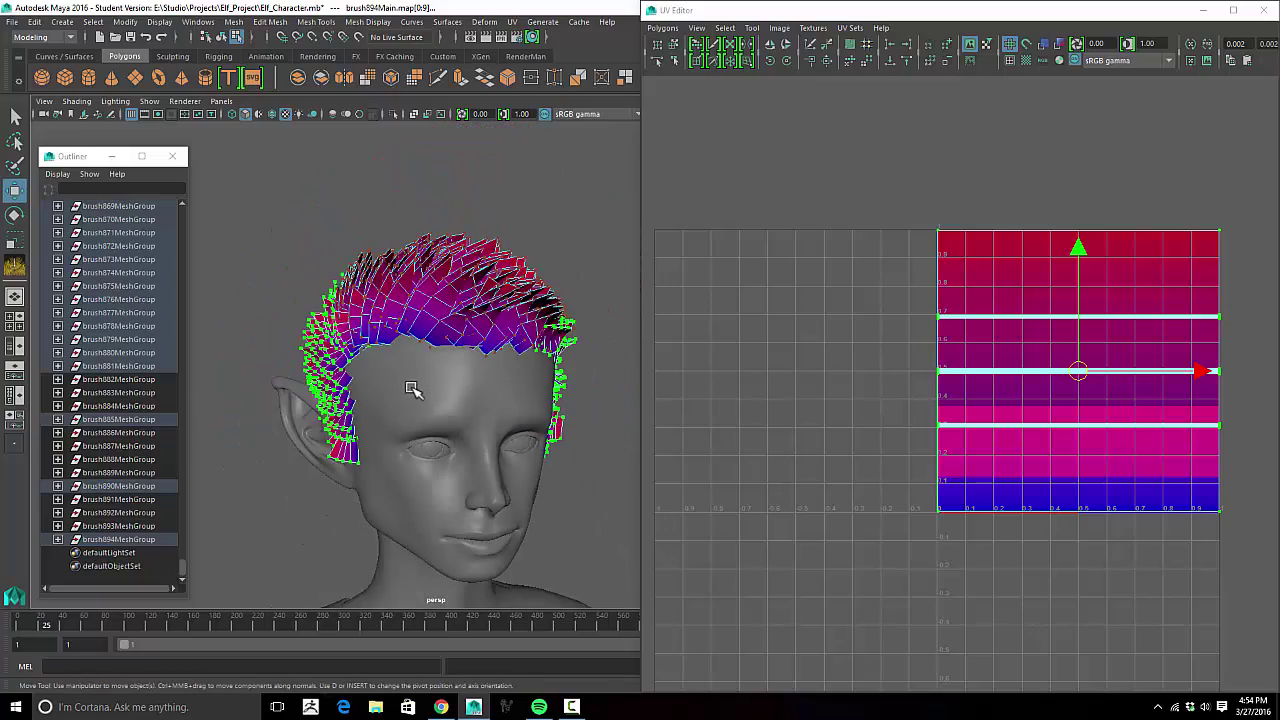
{"action": "left_click_drag", "start_coordinate": [411, 390], "coordinate": [559, 257], "text": "alt"}
{"action": "left_click", "coordinate": [566, 248]}
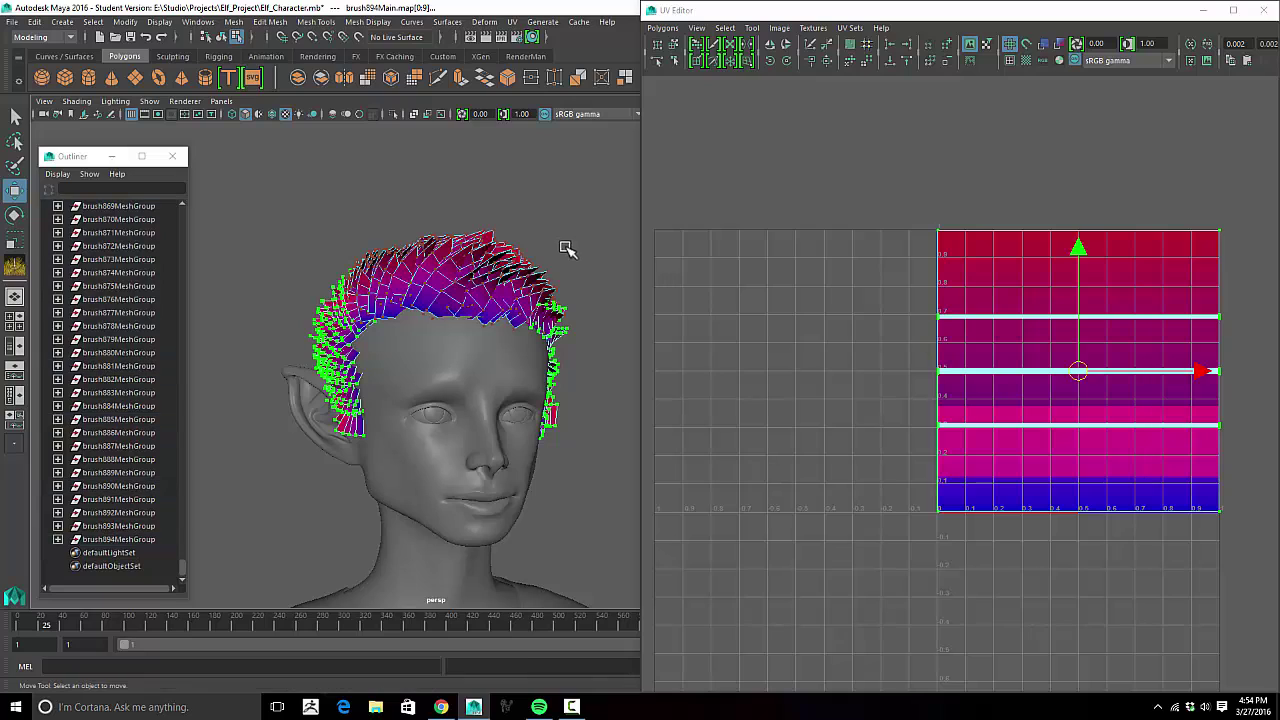
{"action": "left_click", "coordinate": [965, 203]}
{"action": "left_click_drag", "start_coordinate": [1043, 14], "coordinate": [1008, 55]}
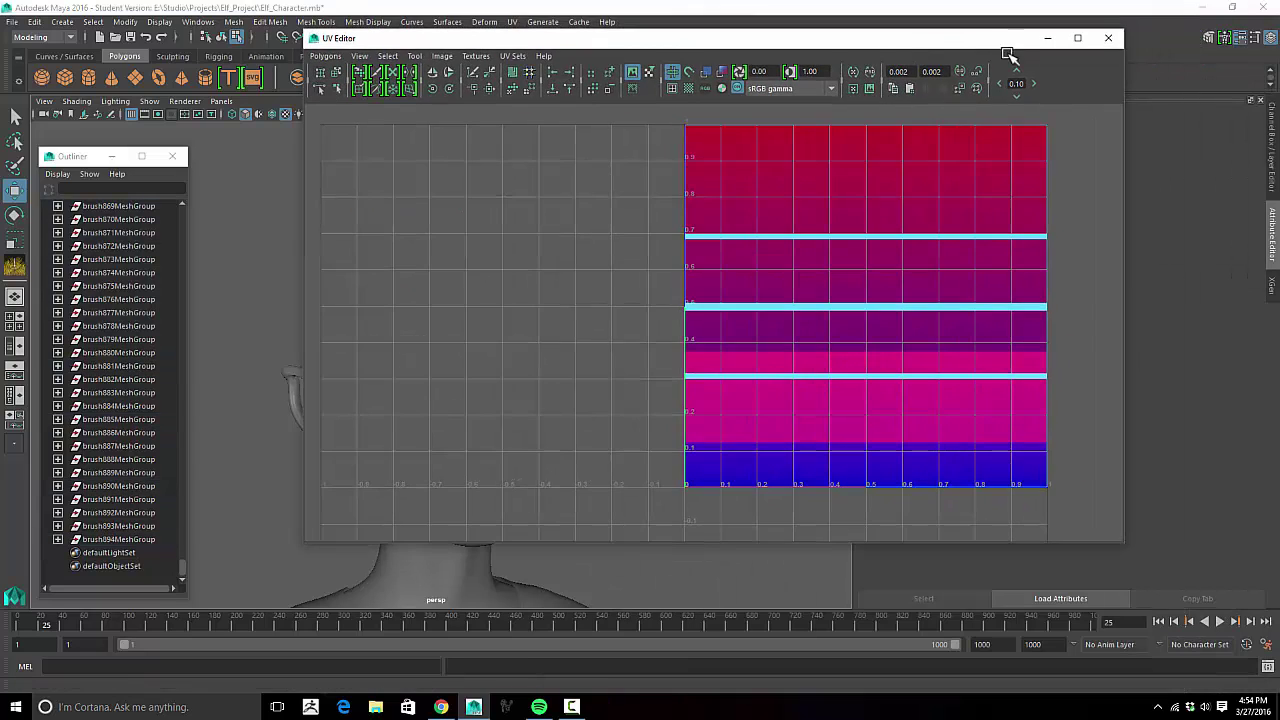
{"action": "left_click", "coordinate": [1107, 40]}
Step: Return the hair cards from component editing to object selection
{"action": "left_click_drag", "start_coordinate": [683, 283], "coordinate": [738, 278], "text": "alt"}
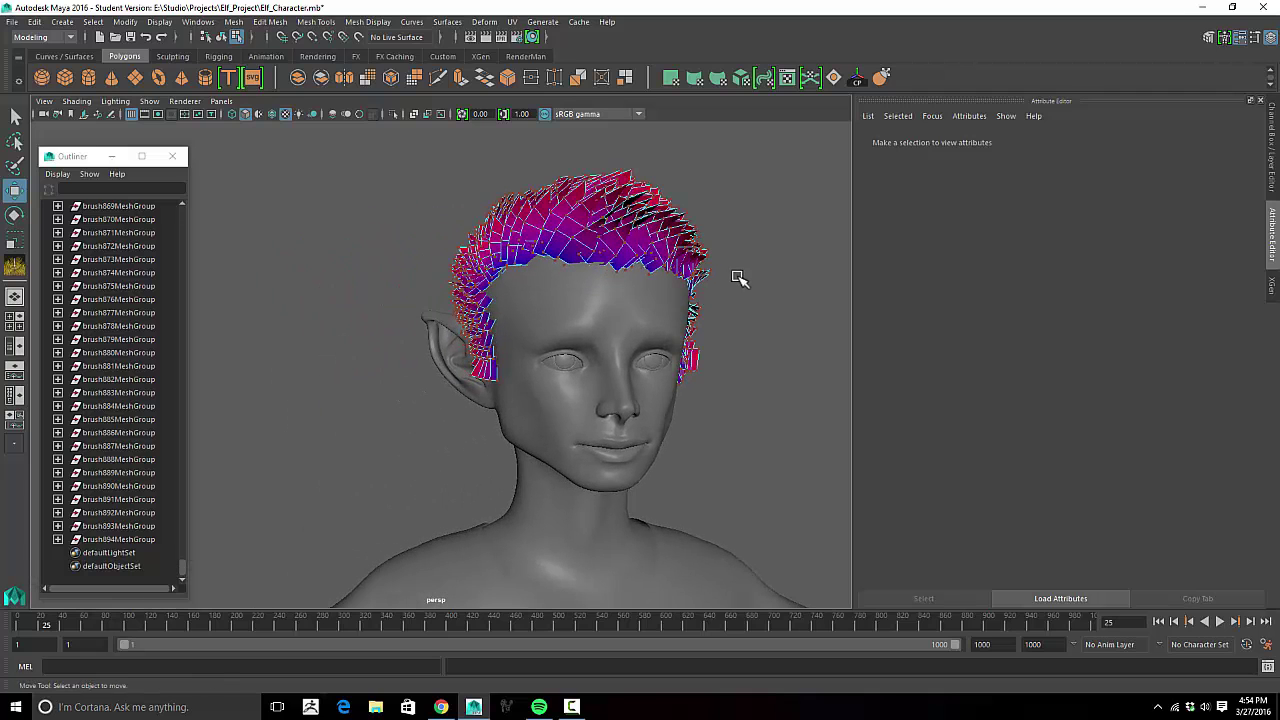
{"action": "scroll", "coordinate": [157, 349], "scroll_direction": "up", "scroll_amount": 20}
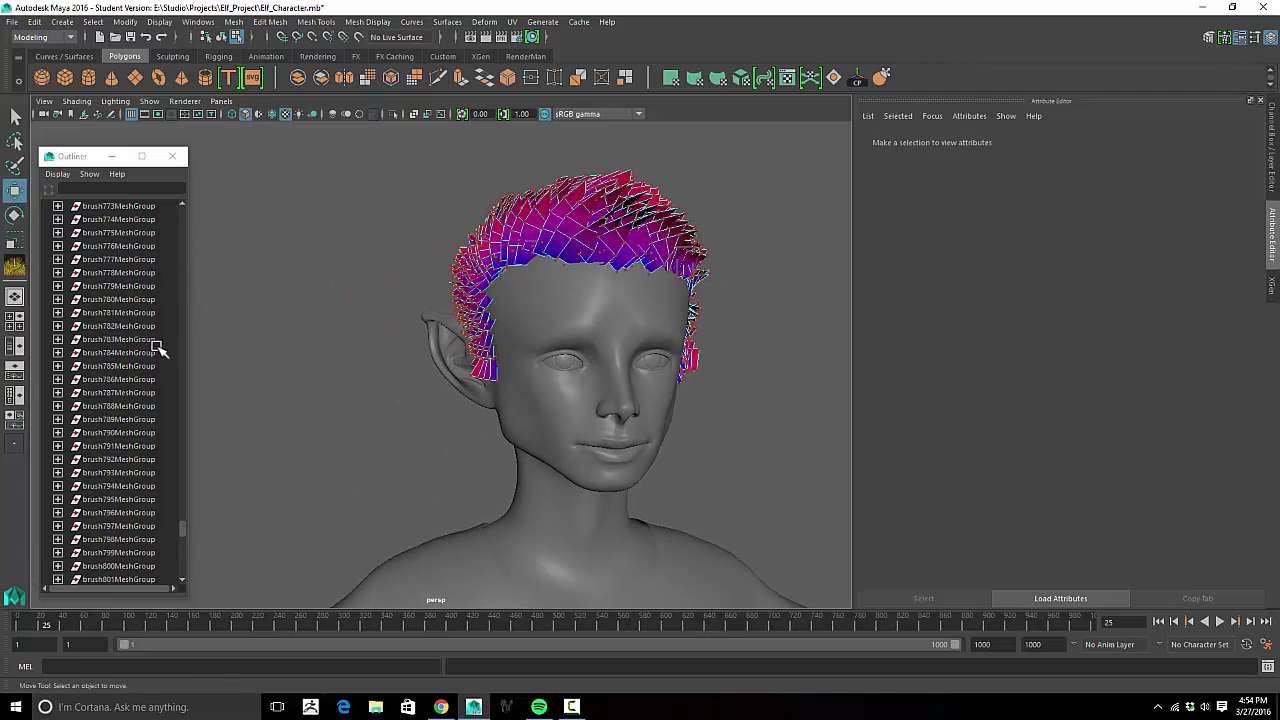
{"action": "scroll", "coordinate": [157, 350], "scroll_direction": "up", "scroll_amount": 10}
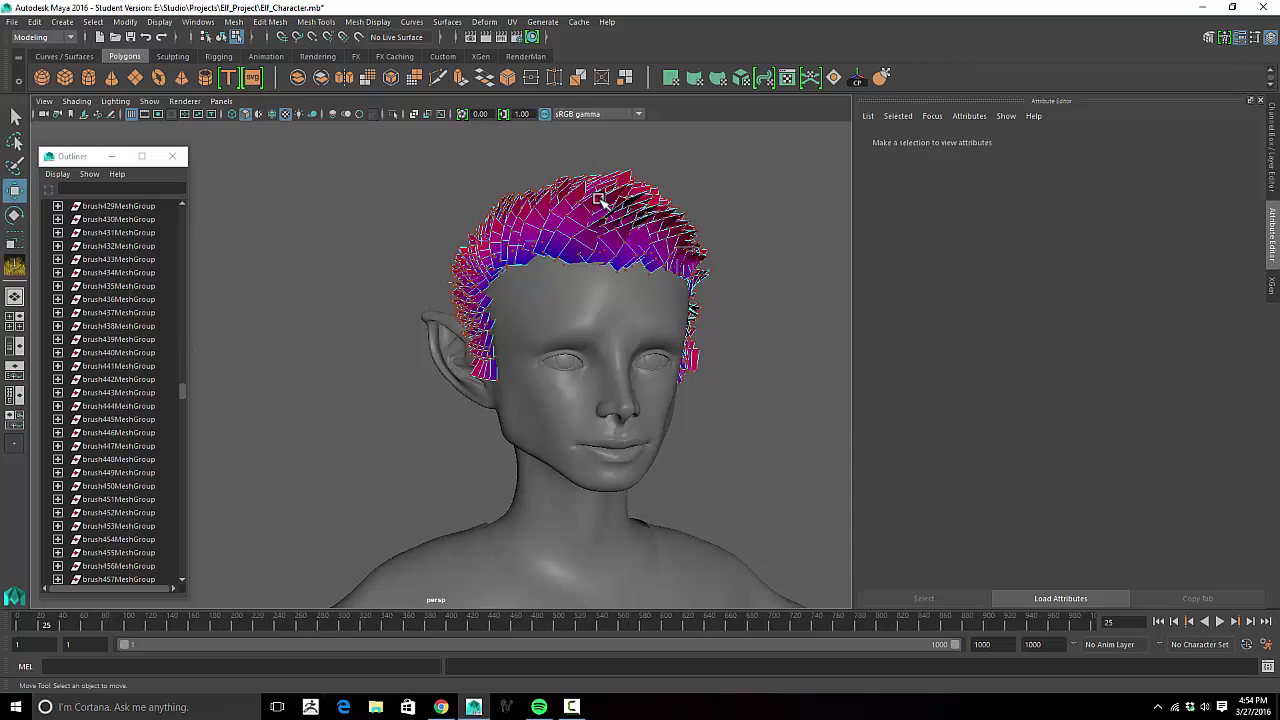
{"action": "right_click_drag", "start_coordinate": [598, 200], "coordinate": [655, 187]}
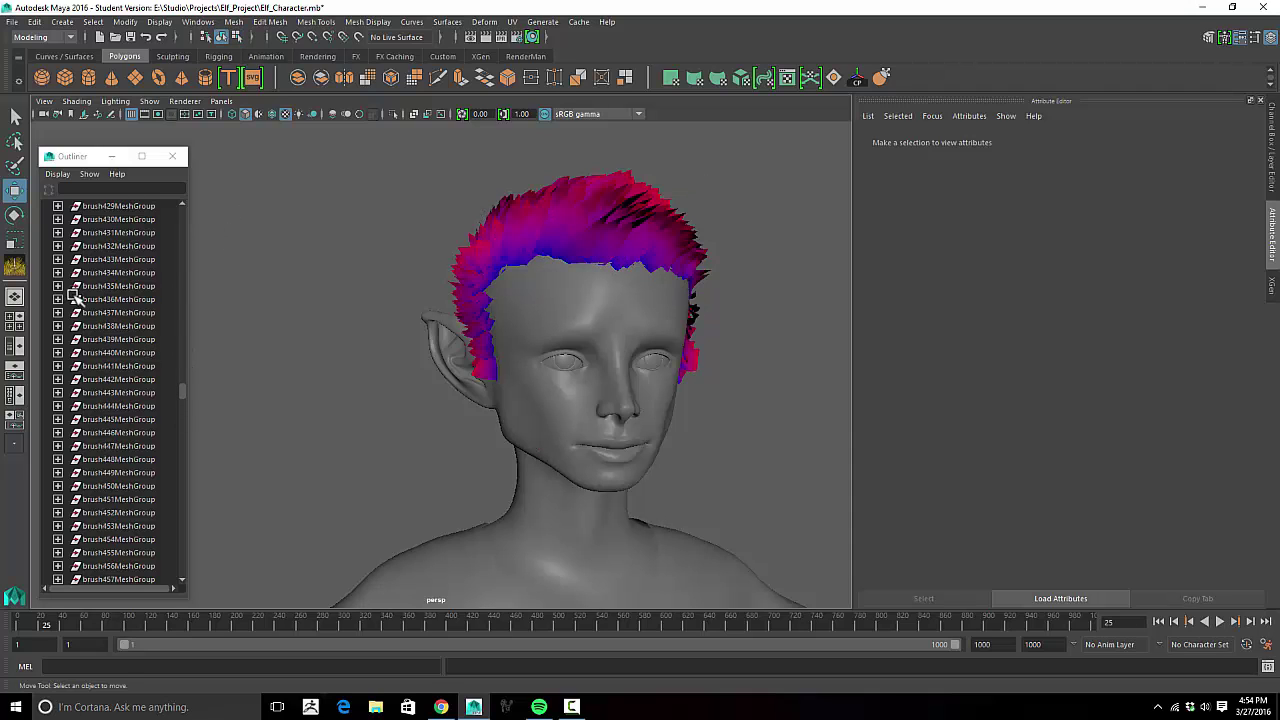
Step: Select all the hair card groups from brush2MeshGroup to brush894MeshGroup and combine them into one mesh
{"action": "scroll", "coordinate": [147, 284], "scroll_direction": "up", "scroll_amount": 20}
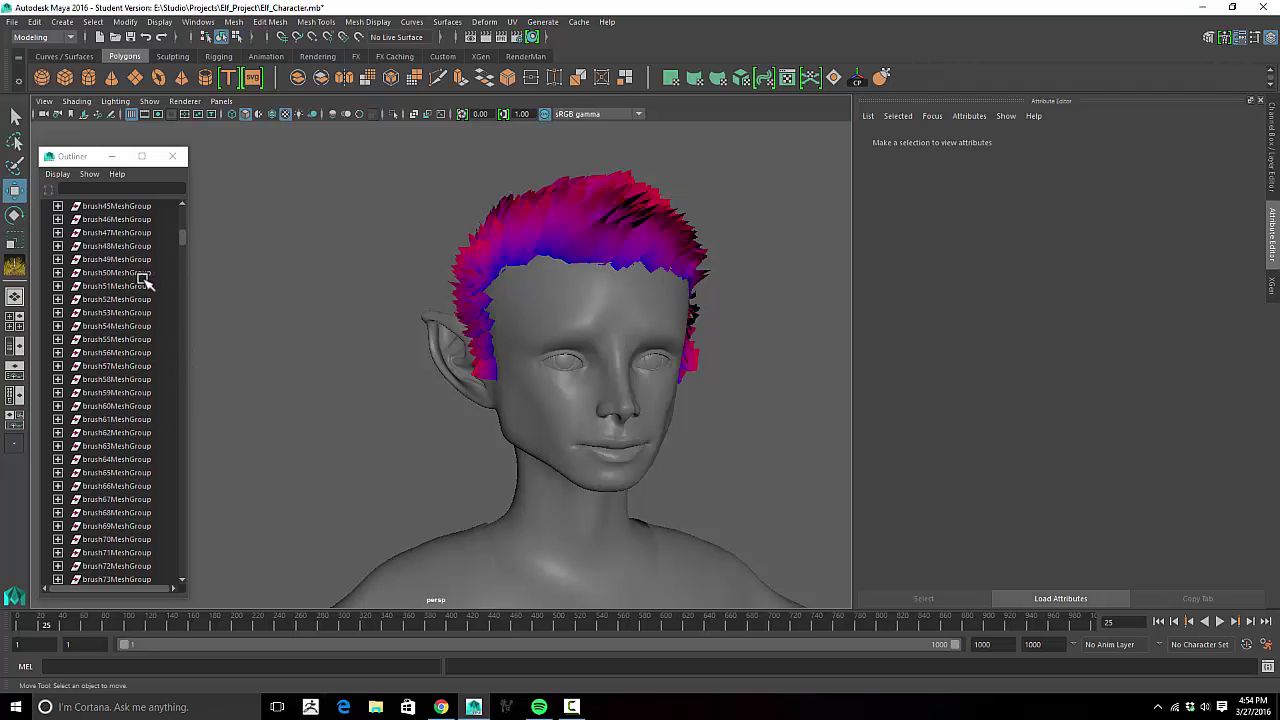
{"action": "scroll", "coordinate": [145, 284], "scroll_direction": "up", "scroll_amount": 5}
{"action": "left_click", "coordinate": [129, 338]}
{"action": "scroll", "coordinate": [134, 338], "scroll_direction": "down", "scroll_amount": 10}
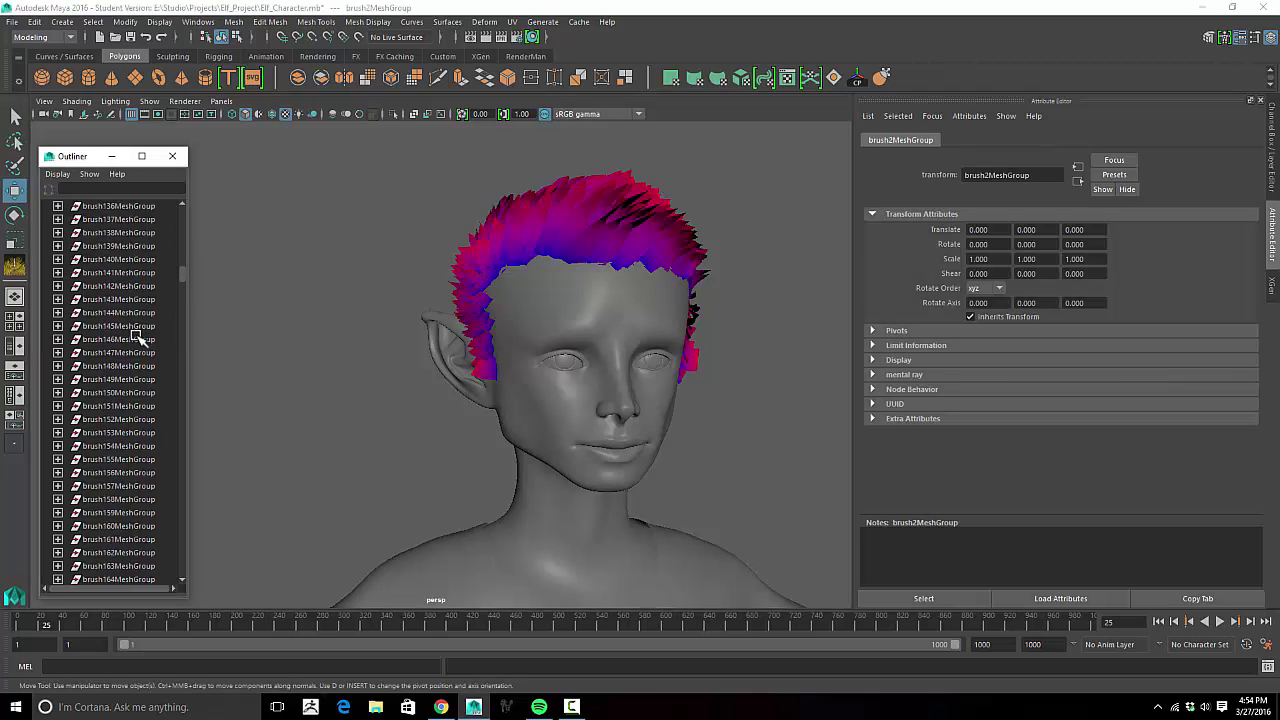
{"action": "scroll", "coordinate": [145, 350], "scroll_direction": "down", "scroll_amount": 20}
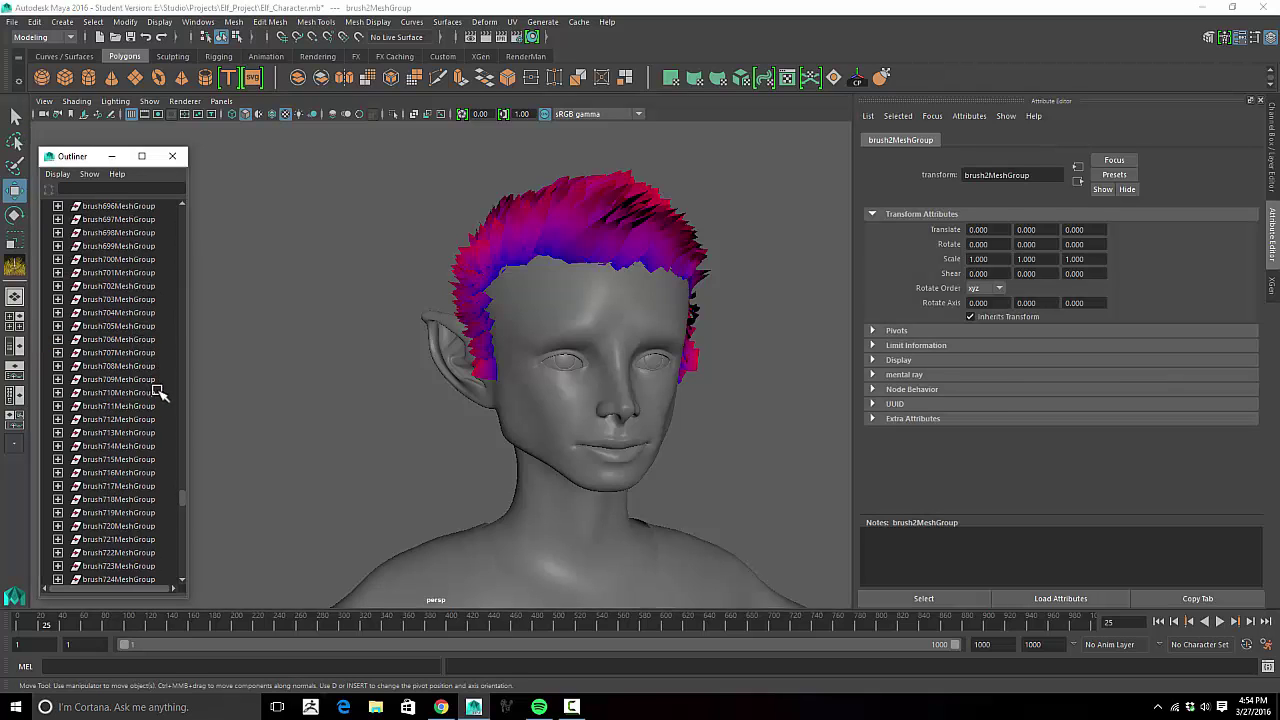
{"action": "scroll", "coordinate": [163, 408], "scroll_direction": "down", "scroll_amount": 10}
{"action": "left_click", "coordinate": [125, 539], "text": "shift"}
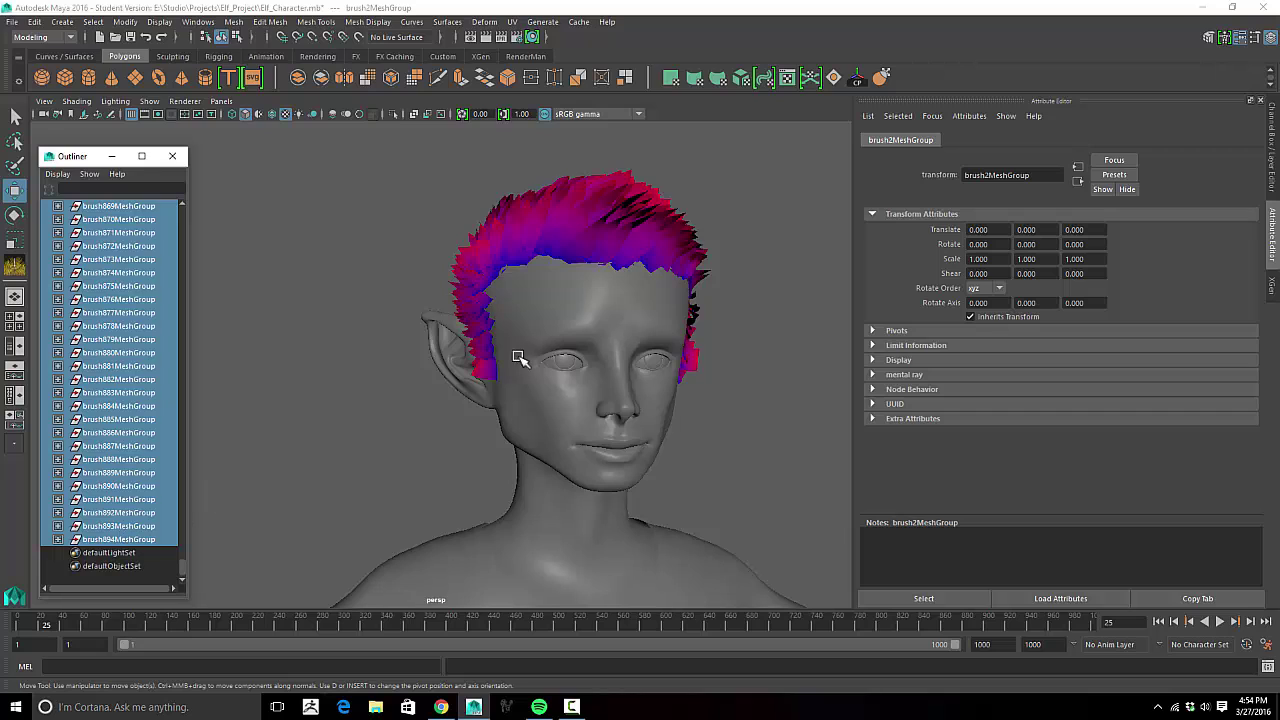
{"action": "key", "text": "space"}
{"action": "left_click", "coordinate": [334, 302]}
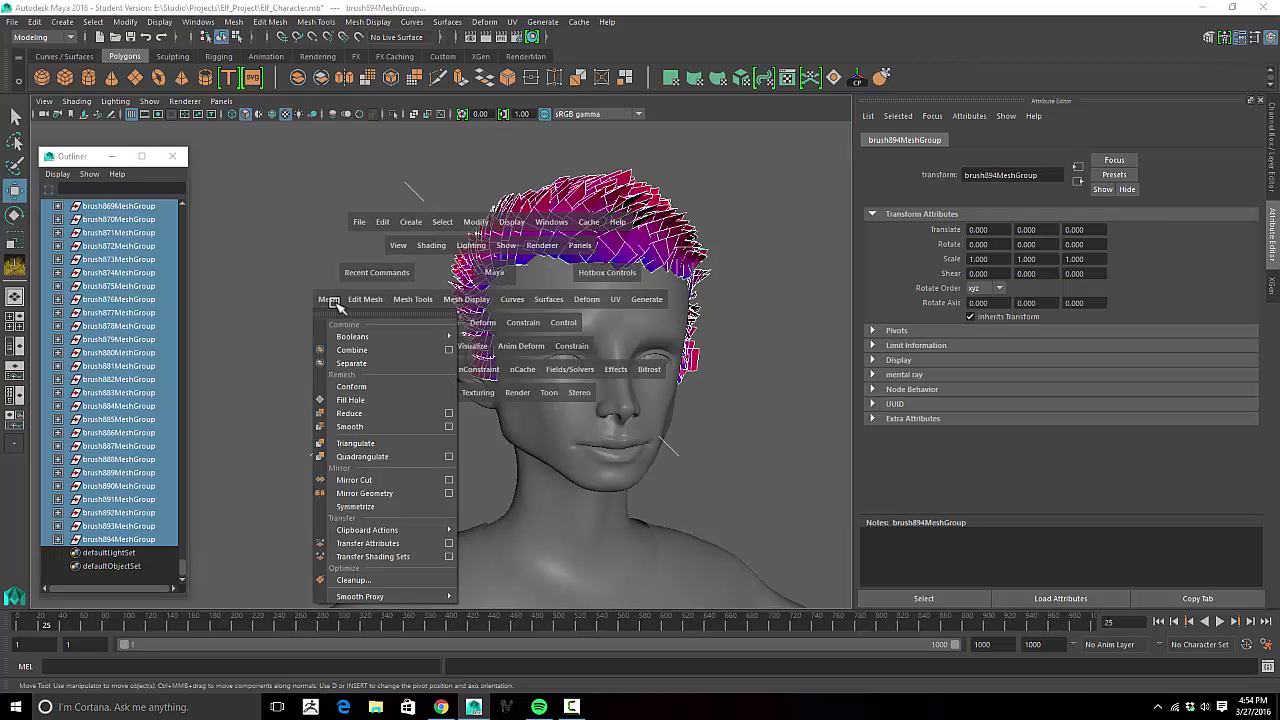
{"action": "left_click", "coordinate": [346, 351]}
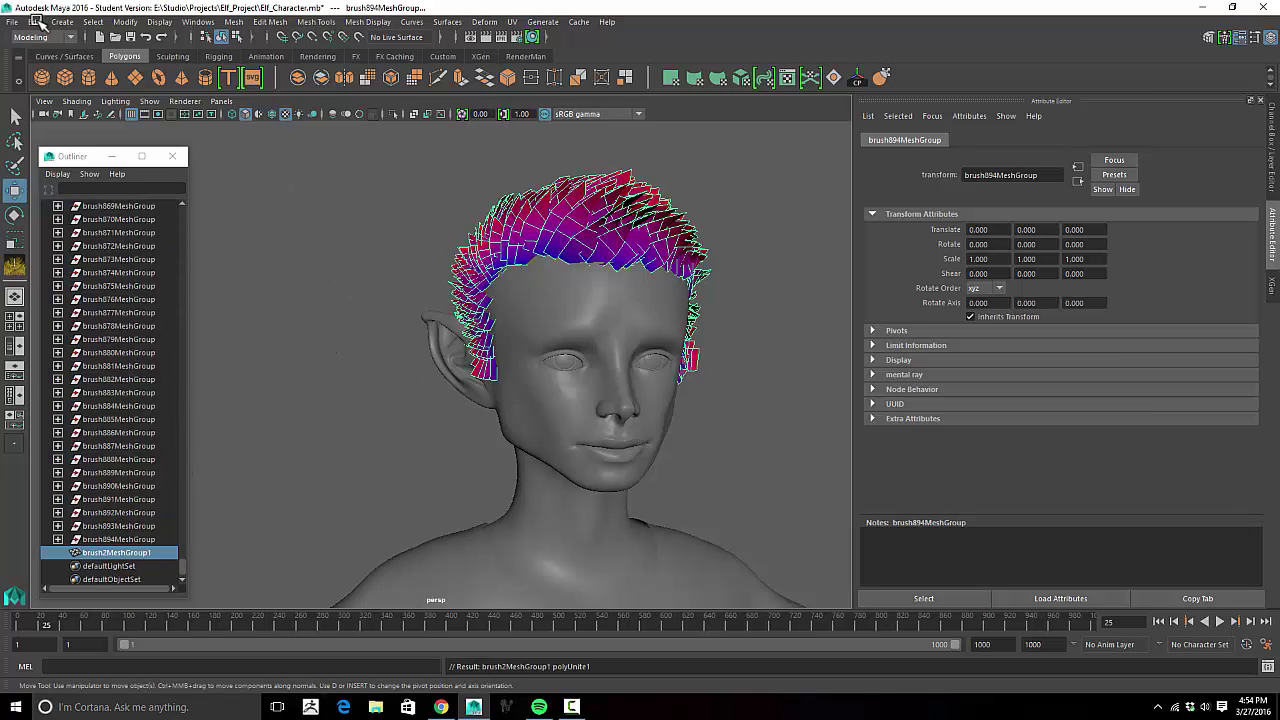
Step: Delete the construction history on all objects in the scene
{"action": "left_click", "coordinate": [35, 21]}
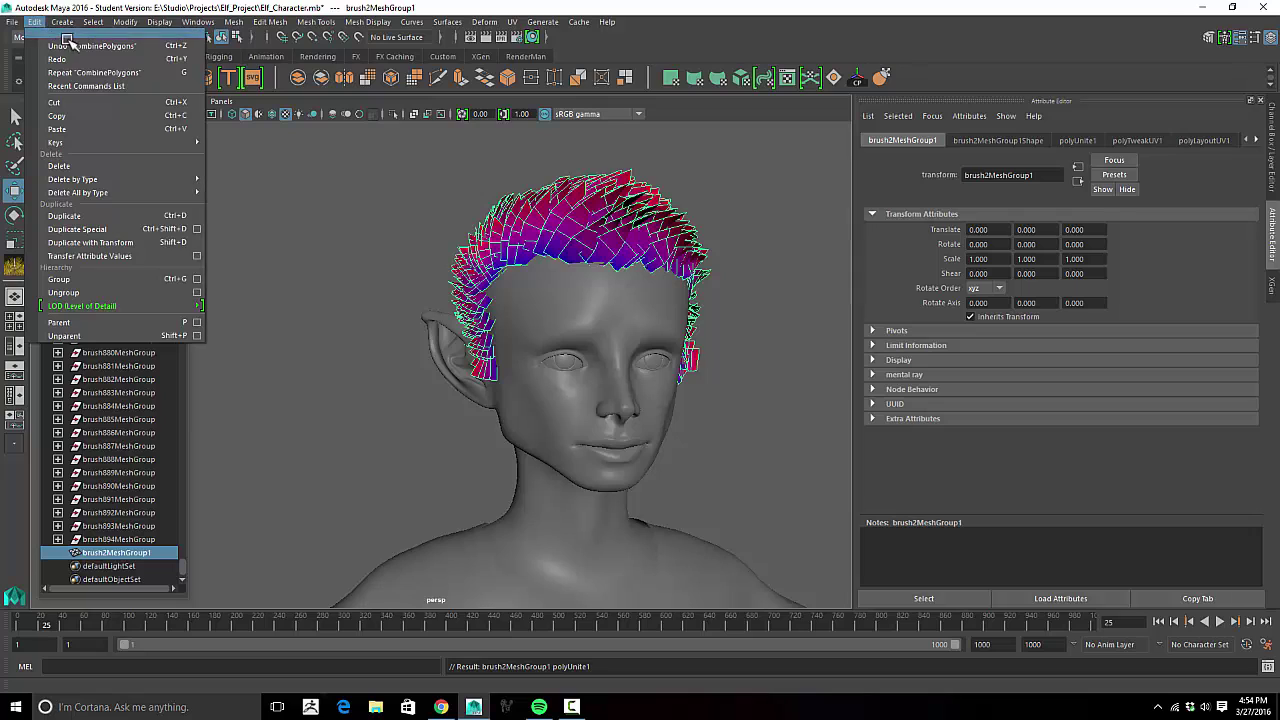
{"action": "mouse_move", "coordinate": [133, 200]}
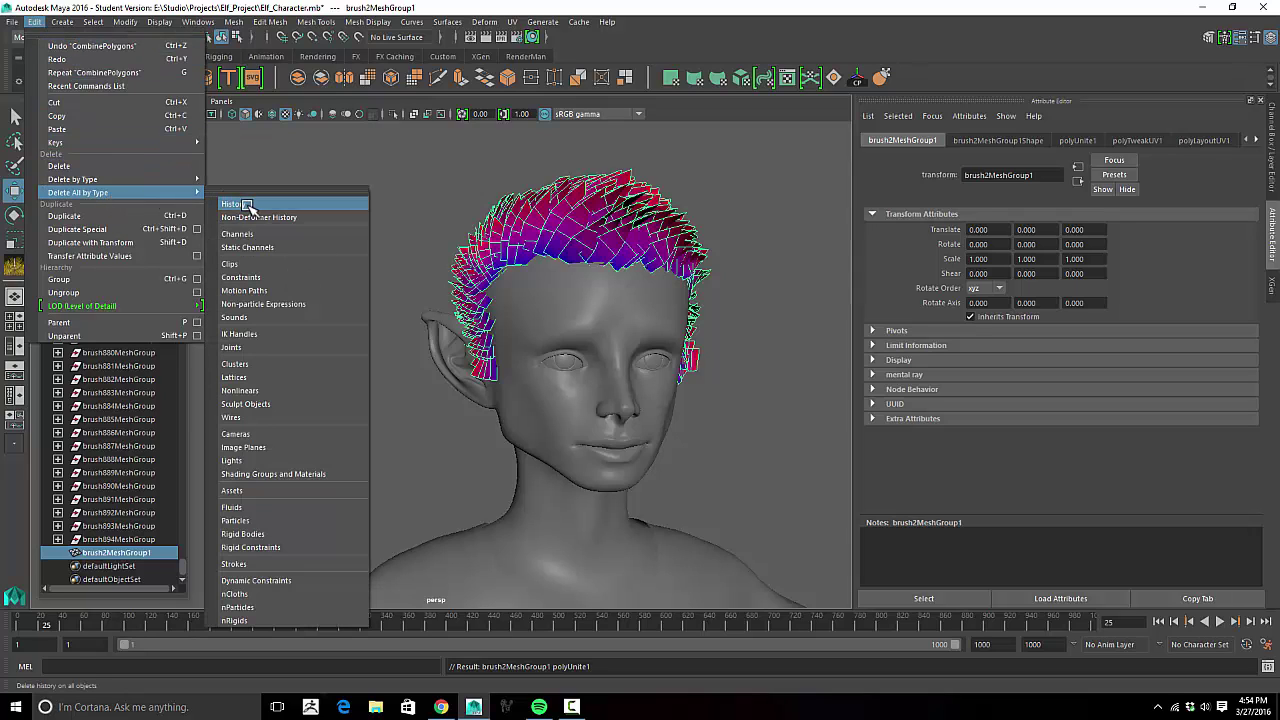
{"action": "left_click", "coordinate": [232, 204]}
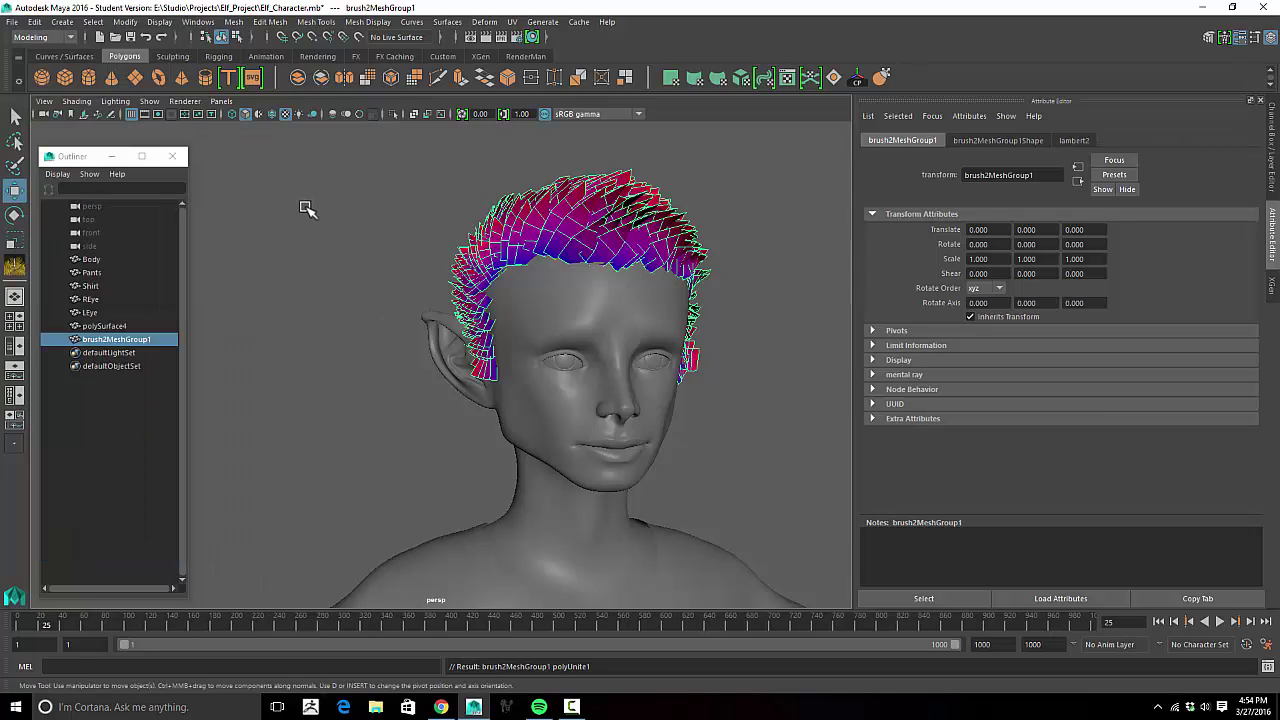
Step: Select all the faces of the misaligned hair card in front of the character's left ear and rotate the card
{"action": "left_click_drag", "start_coordinate": [370, 243], "coordinate": [331, 247], "text": "alt"}
{"action": "left_click", "coordinate": [691, 228]}
{"action": "left_click_drag", "start_coordinate": [693, 230], "coordinate": [646, 277], "text": "alt"}
{"action": "right_click_drag", "start_coordinate": [646, 277], "coordinate": [680, 351], "text": "alt"}
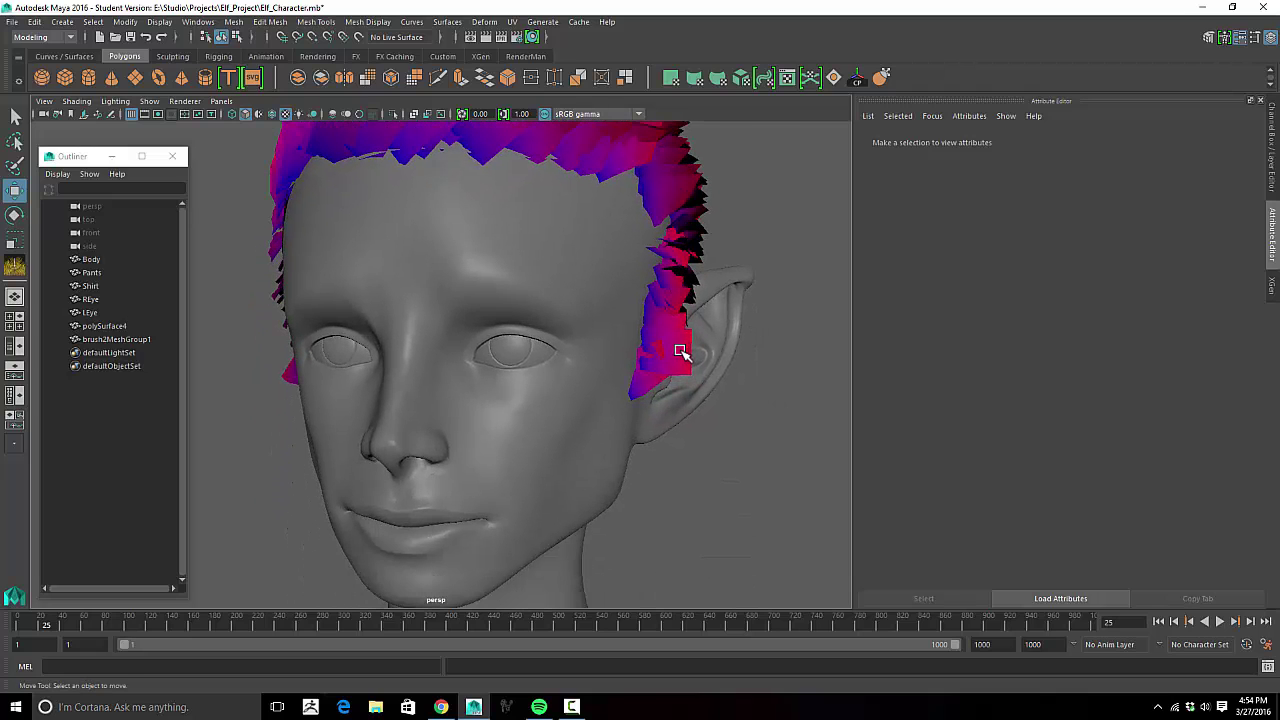
{"action": "right_click", "coordinate": [681, 362]}
{"action": "left_click", "coordinate": [683, 362]}
{"action": "left_click", "coordinate": [684, 355]}
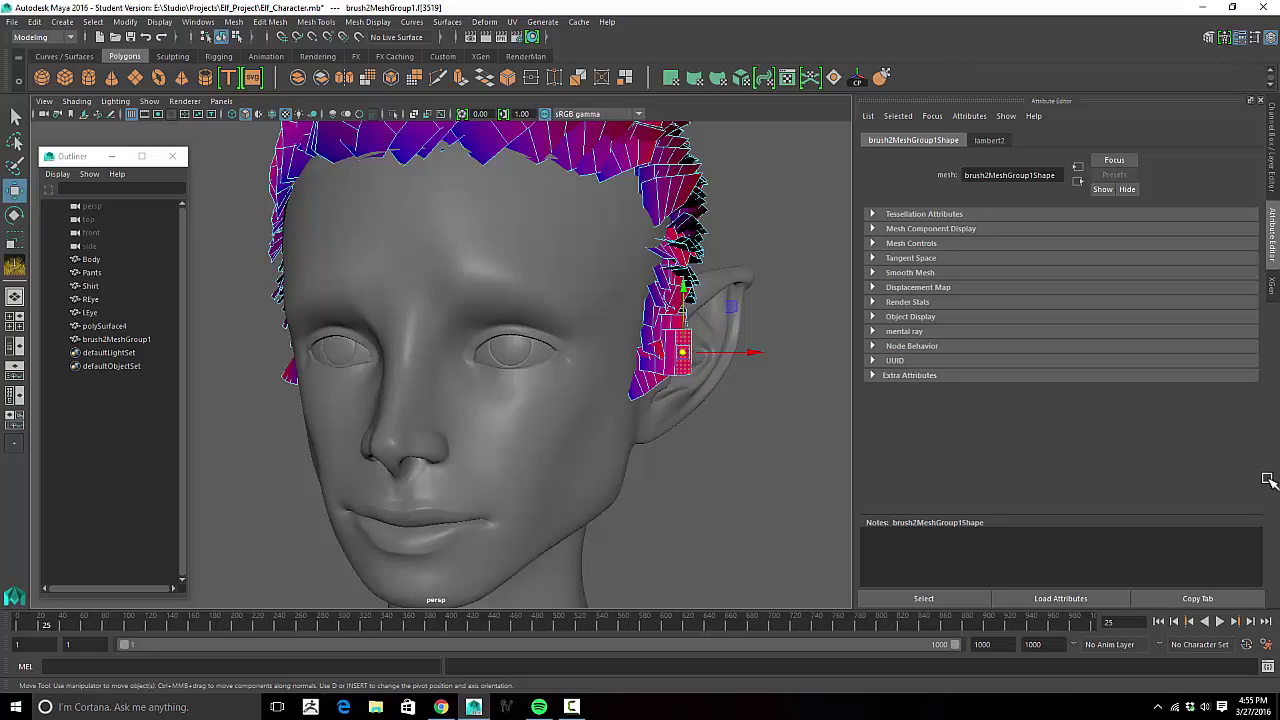
{"action": "key", "text": "shift+period"}
{"action": "key", "text": "shift+period"}
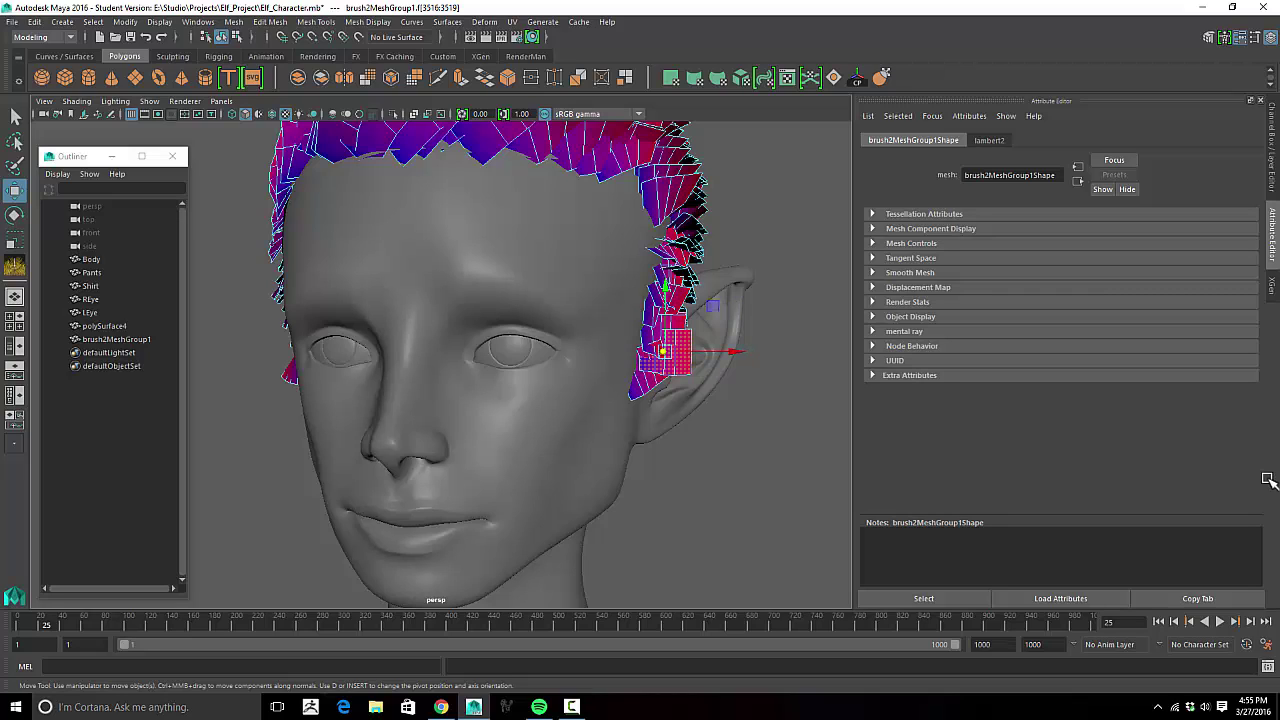
{"action": "key", "text": "e"}
{"action": "key", "text": "r"}
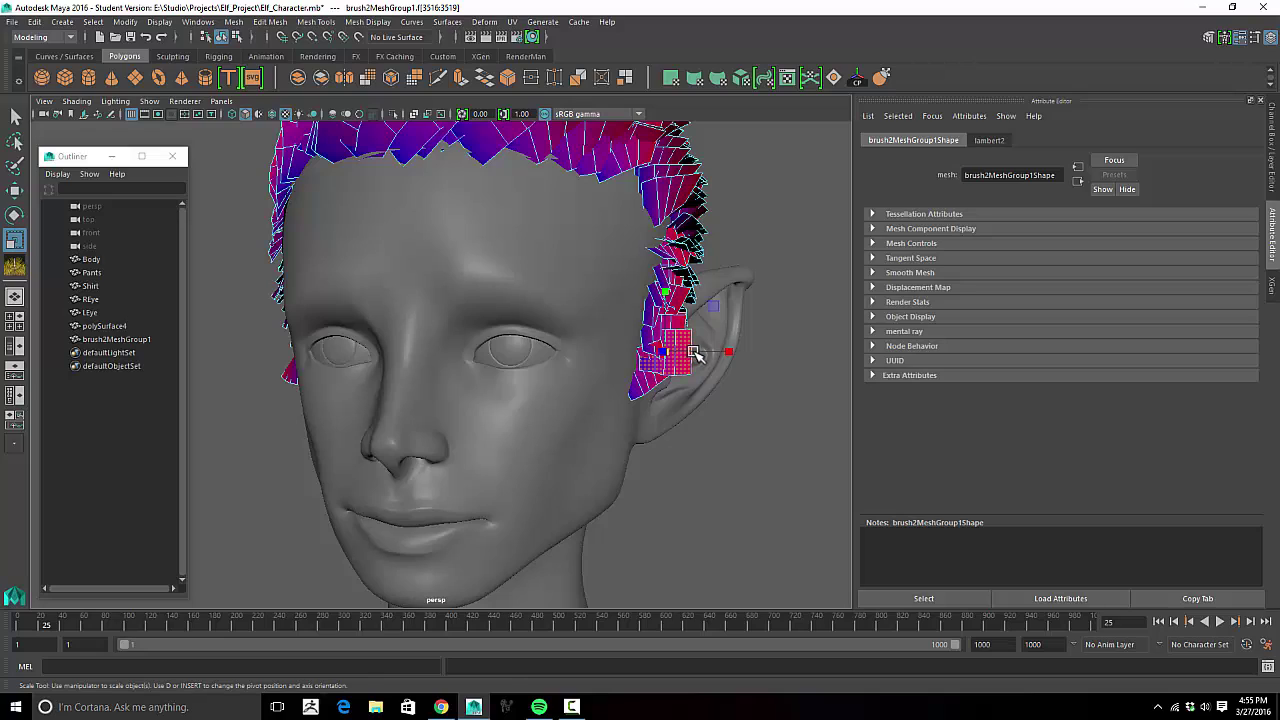
{"action": "key", "text": "e"}
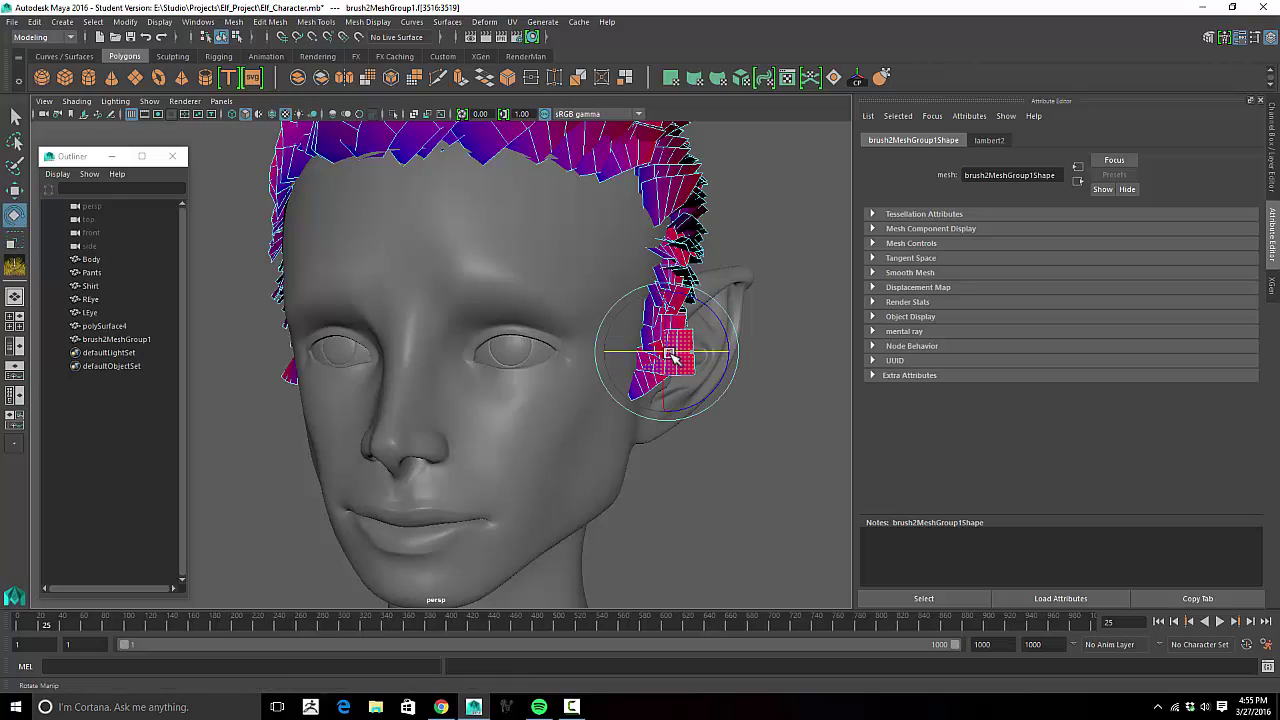
{"action": "left_click_drag", "start_coordinate": [654, 357], "coordinate": [591, 366], "text": "alt"}
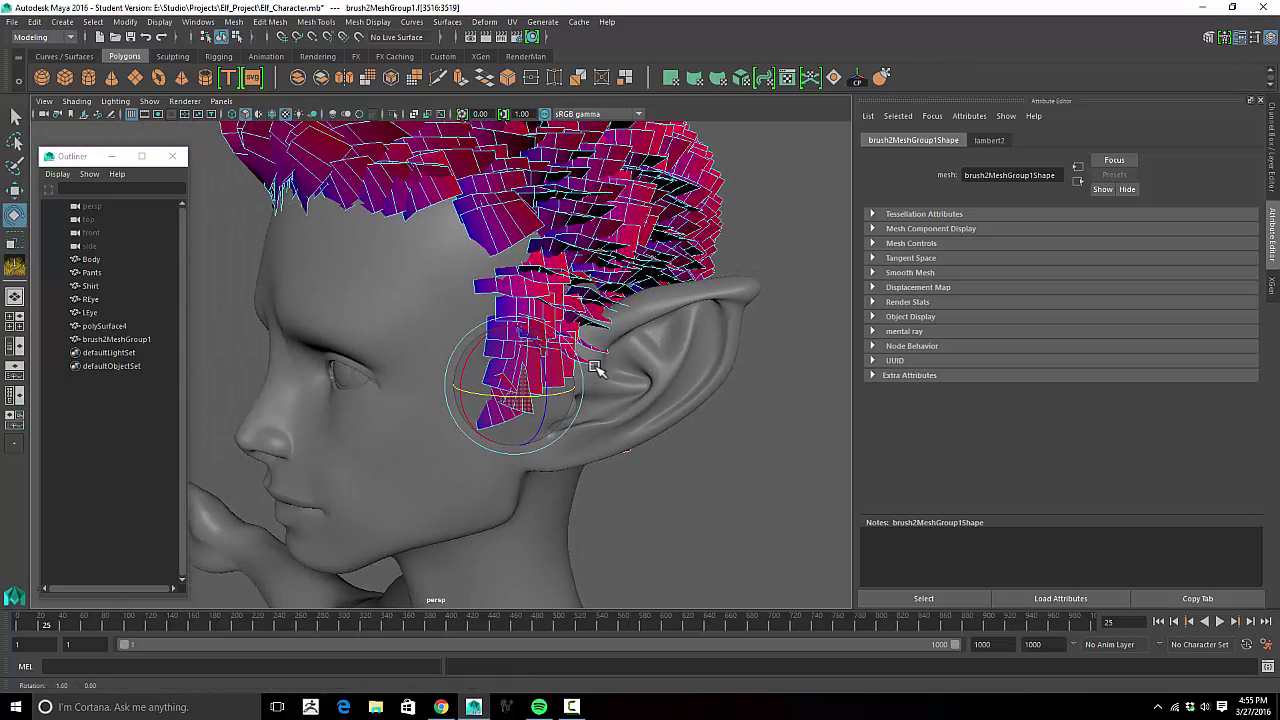
Step: Move the selected card up into the gap at the left temple and adjust its orientation to blend with the surrounding hair
{"action": "key", "text": "w"}
{"action": "left_click_drag", "start_coordinate": [522, 326], "coordinate": [460, 257]}
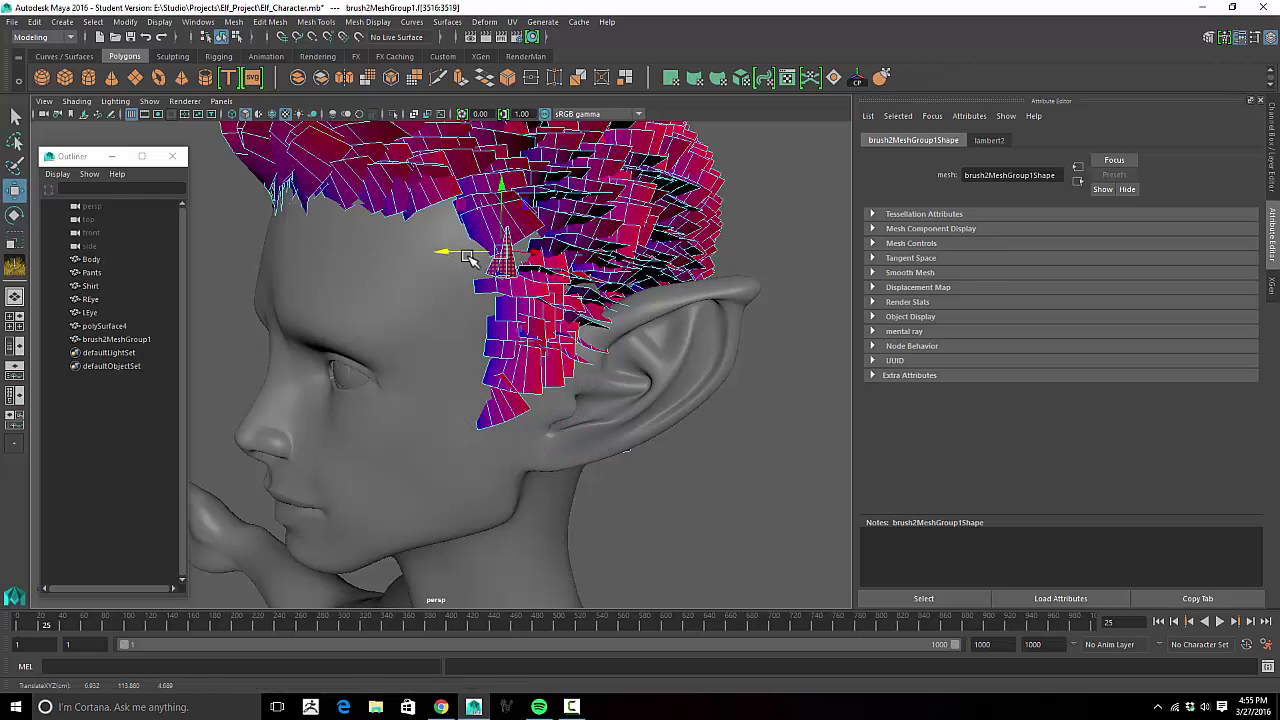
{"action": "key", "text": "e"}
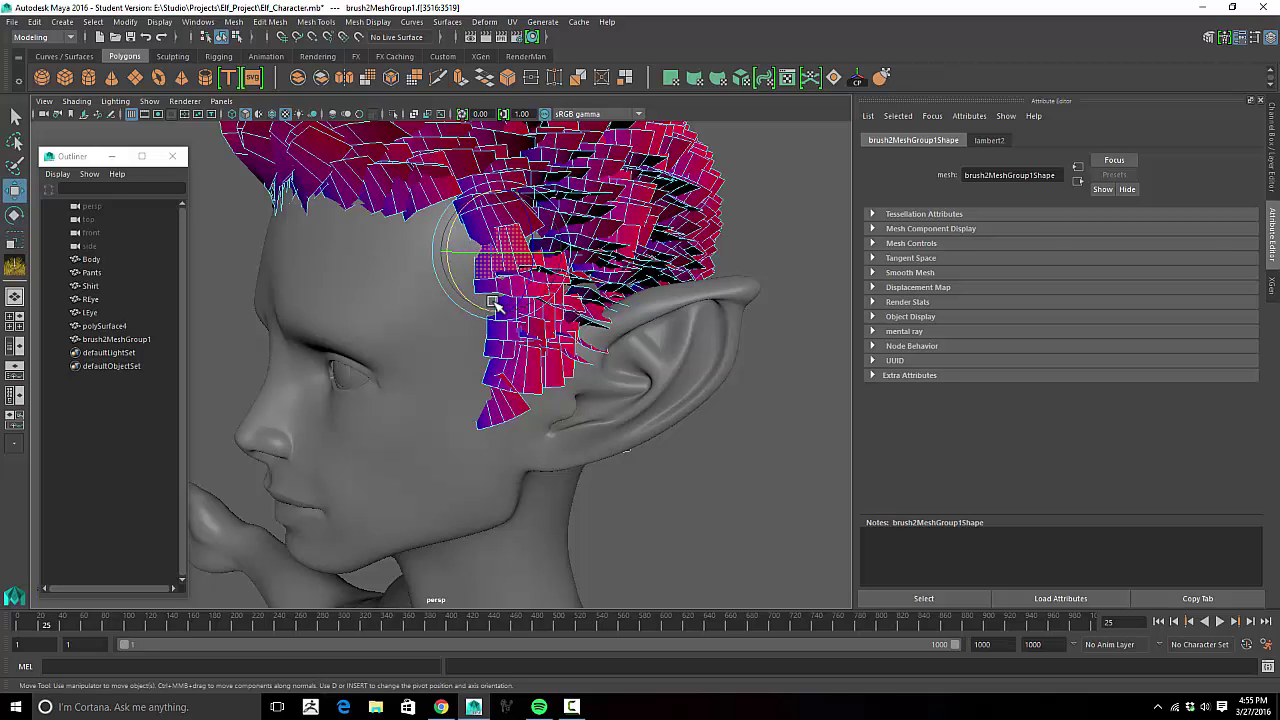
{"action": "key", "text": "w"}
{"action": "key", "text": "ctrl+z"}
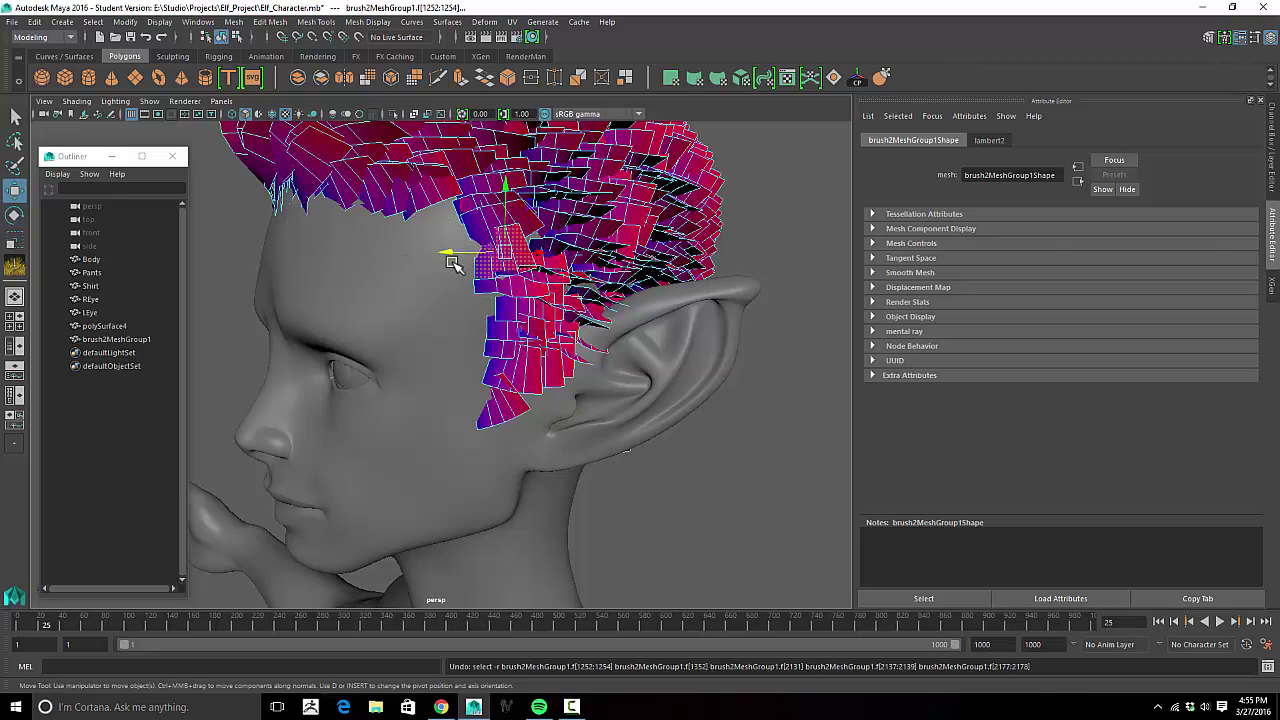
{"action": "left_click_drag", "start_coordinate": [443, 256], "coordinate": [575, 306]}
Step: Select the root faces of the hair cards along the forehead hairline and down the character's right temple
{"action": "right_click_drag", "start_coordinate": [575, 306], "coordinate": [757, 262], "text": "alt"}
{"action": "middle_click_drag", "start_coordinate": [757, 262], "coordinate": [689, 298], "text": "alt"}
{"action": "left_click_drag", "start_coordinate": [664, 302], "coordinate": [609, 252], "text": "alt"}
{"action": "right_click_drag", "start_coordinate": [609, 250], "coordinate": [538, 244]}
{"action": "right_click", "coordinate": [622, 229]}
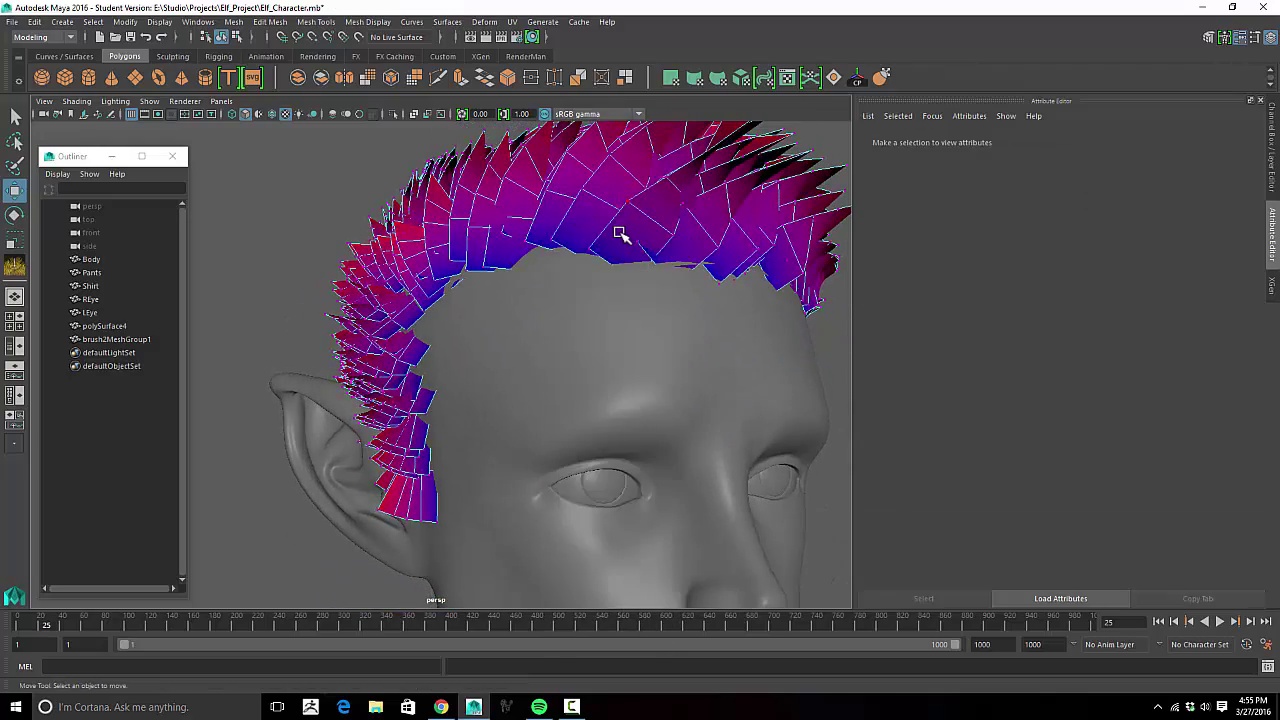
{"action": "right_click_drag", "start_coordinate": [640, 234], "coordinate": [640, 268]}
{"action": "left_click", "coordinate": [614, 234]}
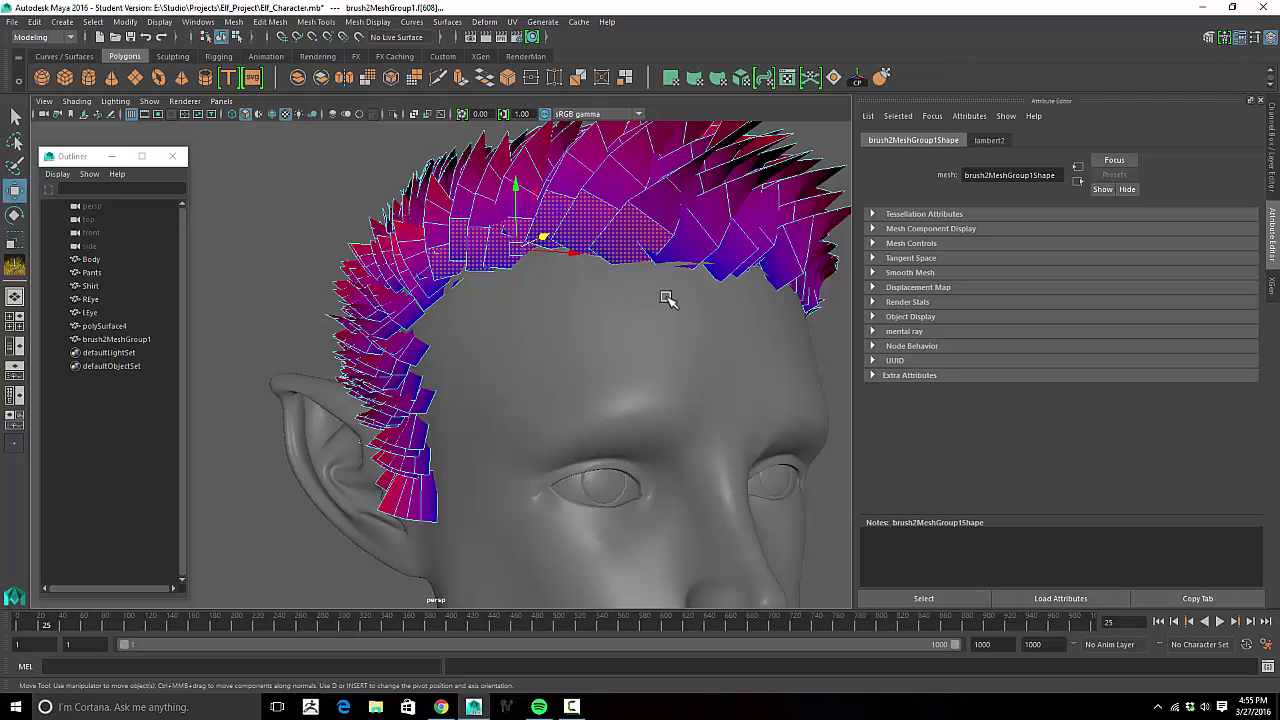
{"action": "left_click_drag", "start_coordinate": [667, 298], "coordinate": [640, 300], "text": "alt"}
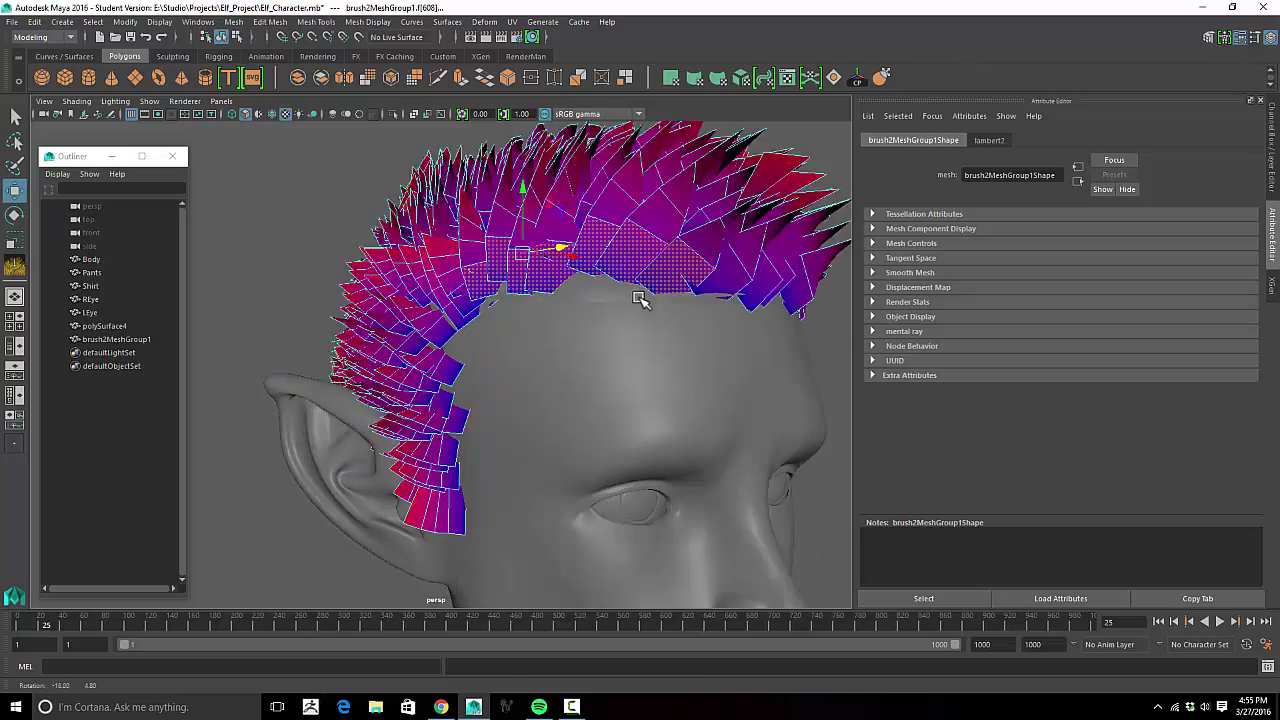
{"action": "scroll", "coordinate": [680, 303], "scroll_direction": "up", "scroll_amount": 4}
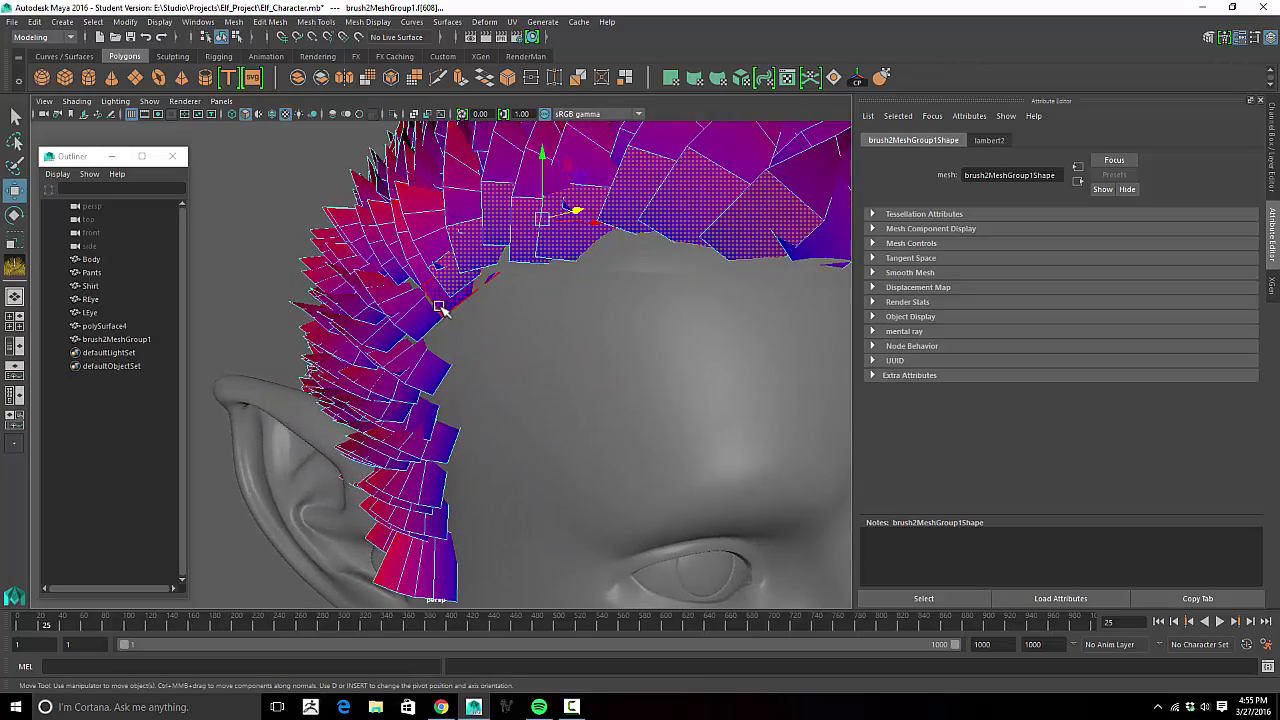
{"action": "mouse_move", "coordinate": [440, 307]}
{"action": "left_mouse_down"}
{"action": "mouse_move", "coordinate": [420, 366]}
{"action": "mouse_move", "coordinate": [429, 434]}
{"action": "mouse_move", "coordinate": [449, 443]}
{"action": "mouse_move", "coordinate": [515, 388]}
{"action": "left_mouse_up"}
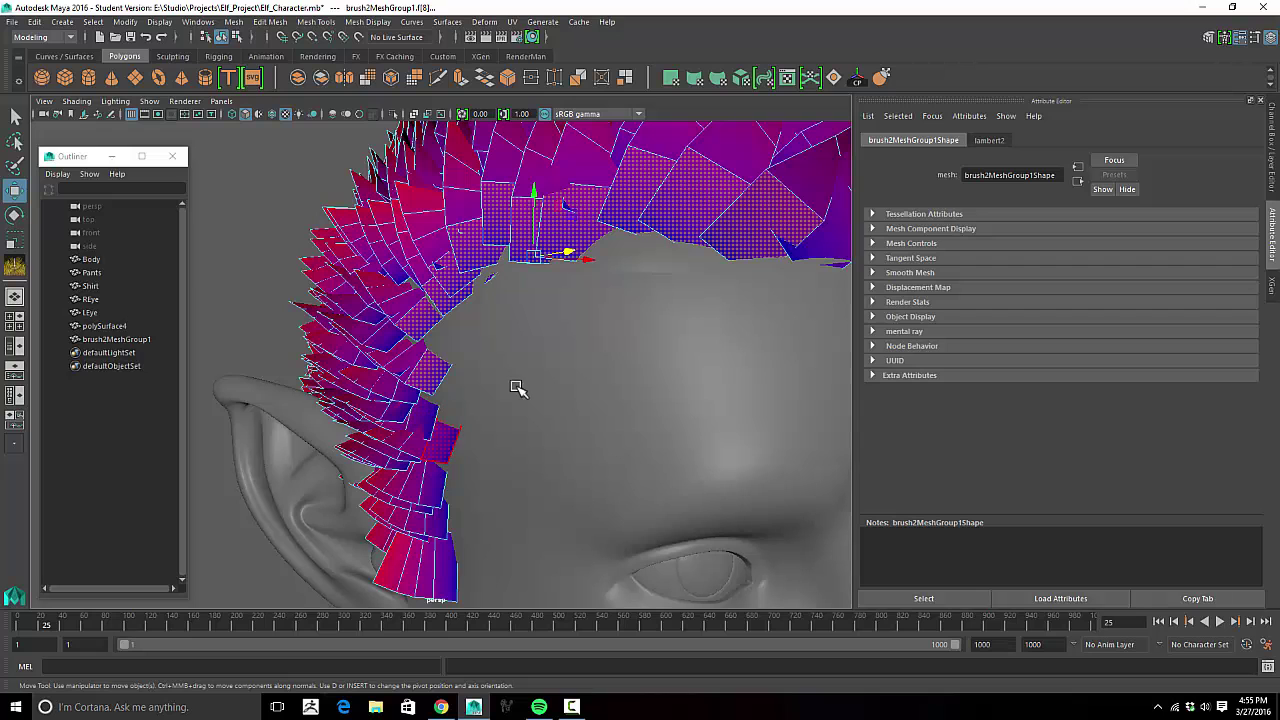
Step: Extend the face selection across the front hairline to the left temple and grow it over the rest of those cards
{"action": "left_click_drag", "start_coordinate": [651, 337], "coordinate": [588, 336], "text": "alt"}
{"action": "left_click_drag", "start_coordinate": [500, 266], "coordinate": [620, 272]}
{"action": "left_click", "coordinate": [658, 269], "text": "shift"}
{"action": "left_click_drag", "start_coordinate": [711, 289], "coordinate": [620, 272], "text": "alt"}
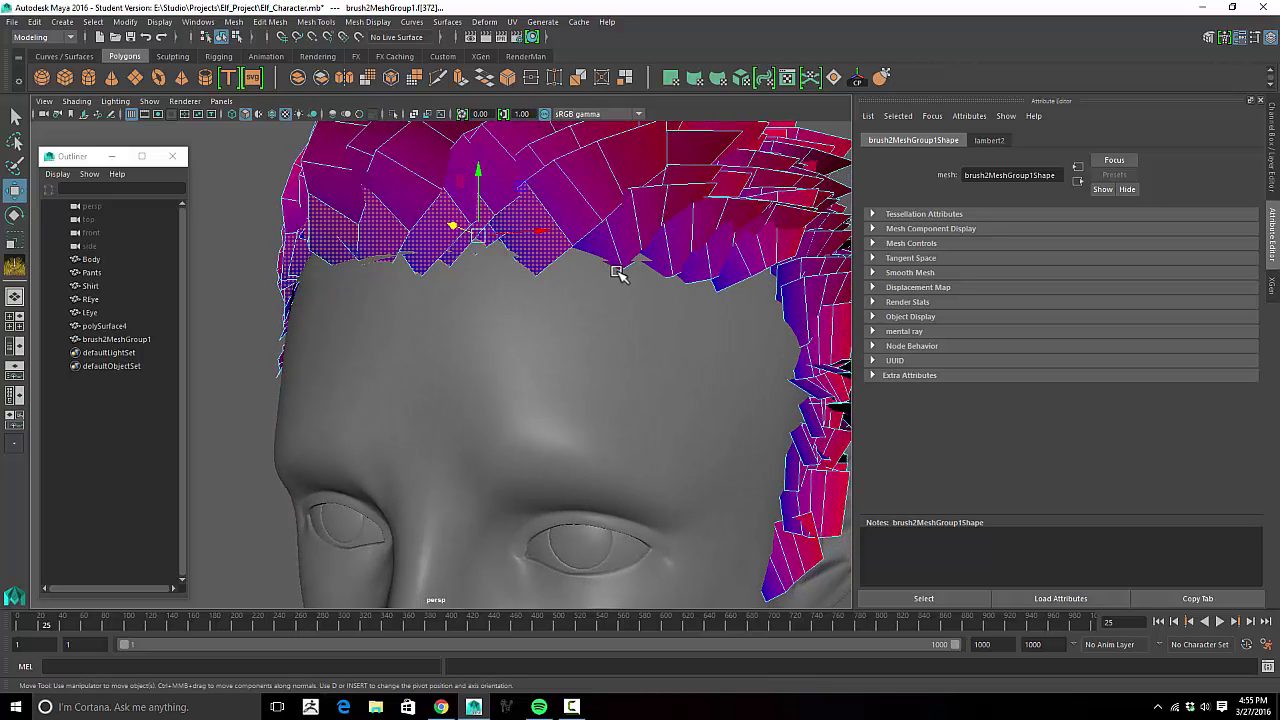
{"action": "left_click", "coordinate": [612, 255], "text": "shift"}
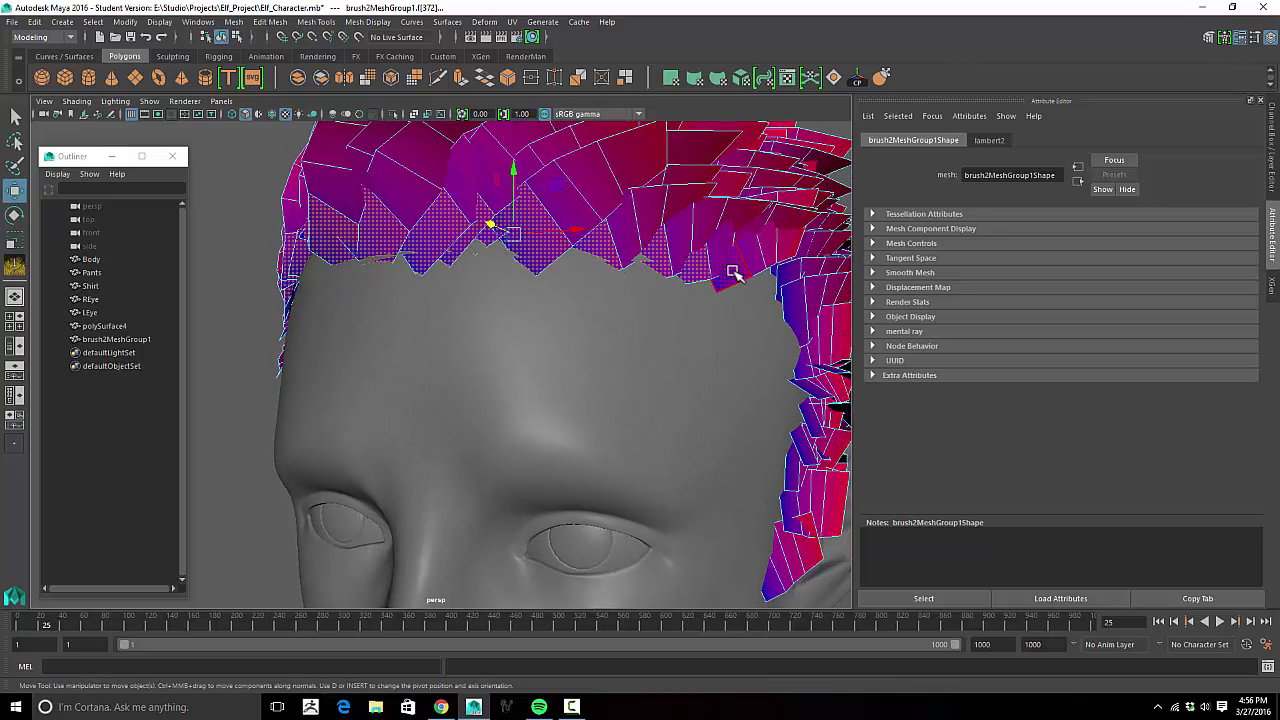
{"action": "left_click_drag", "start_coordinate": [775, 285], "coordinate": [707, 290], "text": "alt"}
{"action": "left_click", "coordinate": [680, 282], "text": "shift"}
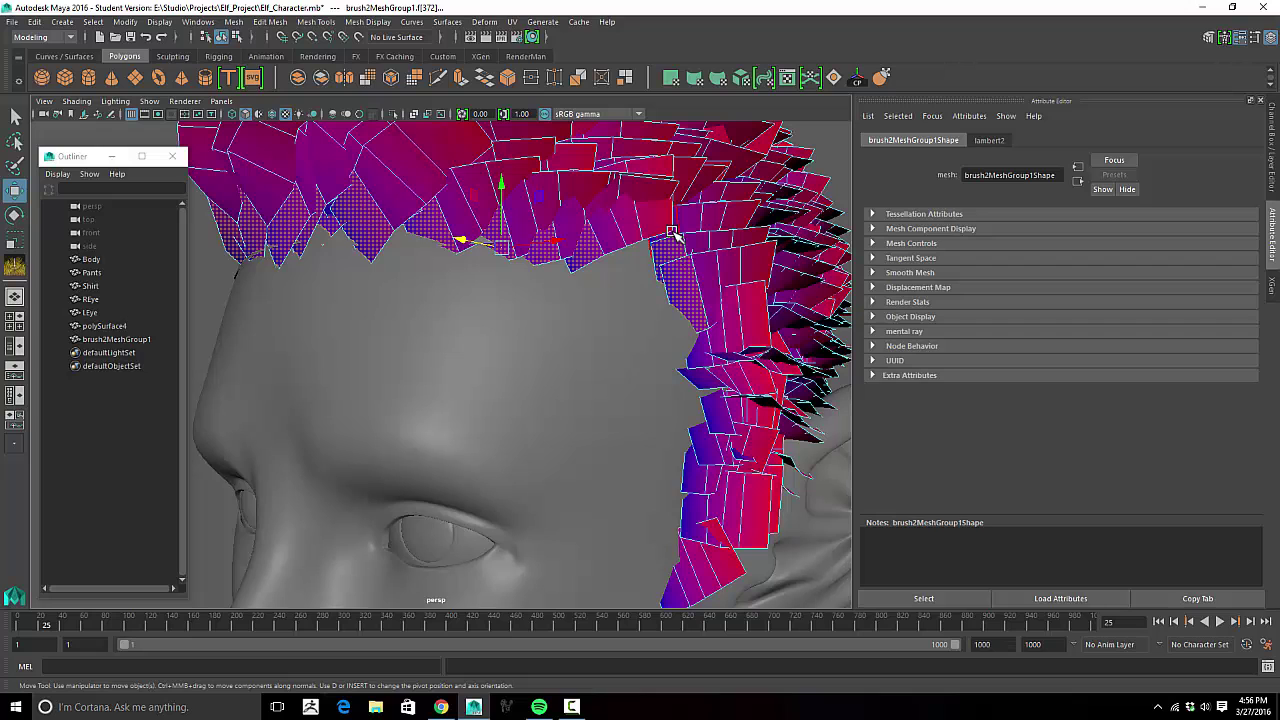
{"action": "key", "text": "shift+period"}
{"action": "key", "text": "shift+period"}
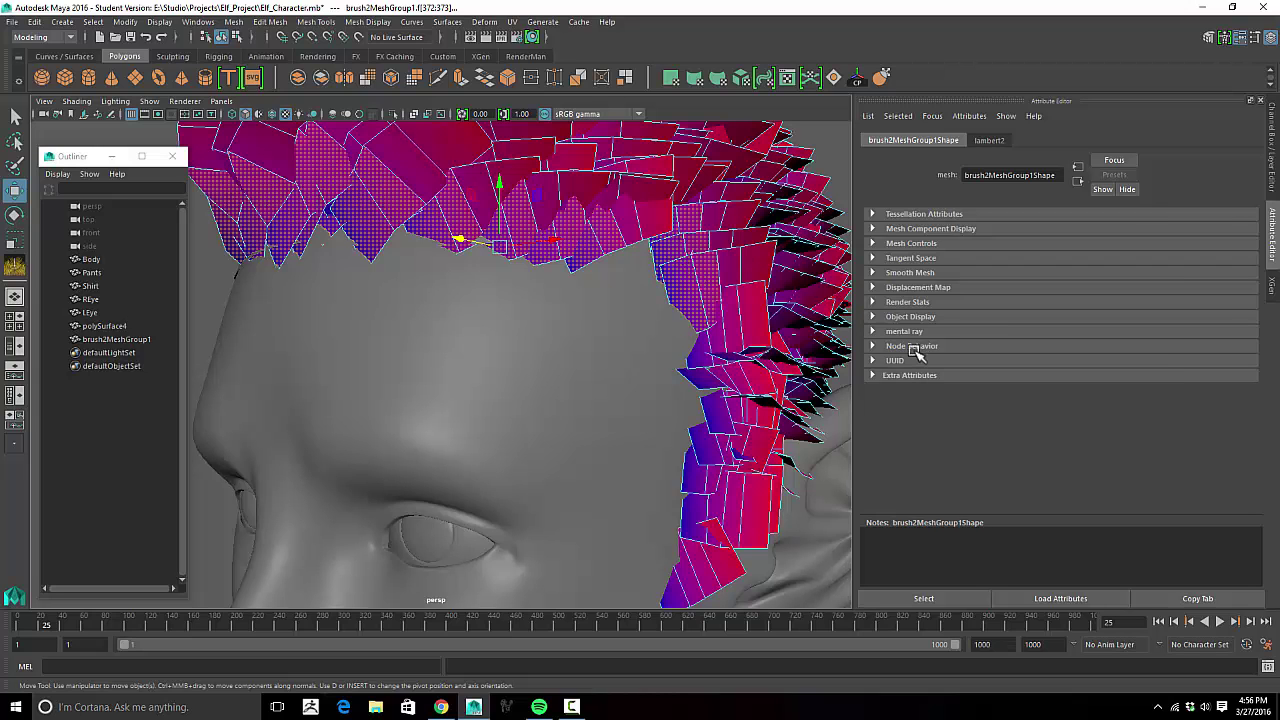
Step: Reshape the forehead hairline by moving a corner vertex of one of the front hair cards
{"action": "left_click_drag", "start_coordinate": [558, 313], "coordinate": [619, 302], "text": "alt"}
{"action": "scroll", "coordinate": [619, 302], "scroll_direction": "down", "scroll_amount": 4}
{"action": "left_click_drag", "start_coordinate": [526, 217], "coordinate": [526, 218]}
{"action": "left_click_drag", "start_coordinate": [512, 262], "coordinate": [498, 318], "text": "alt"}
{"action": "right_click_drag", "start_coordinate": [498, 318], "coordinate": [618, 319], "text": "alt"}
{"action": "scroll", "coordinate": [618, 319], "scroll_direction": "up", "scroll_amount": 3}
{"action": "left_click", "coordinate": [593, 260]}
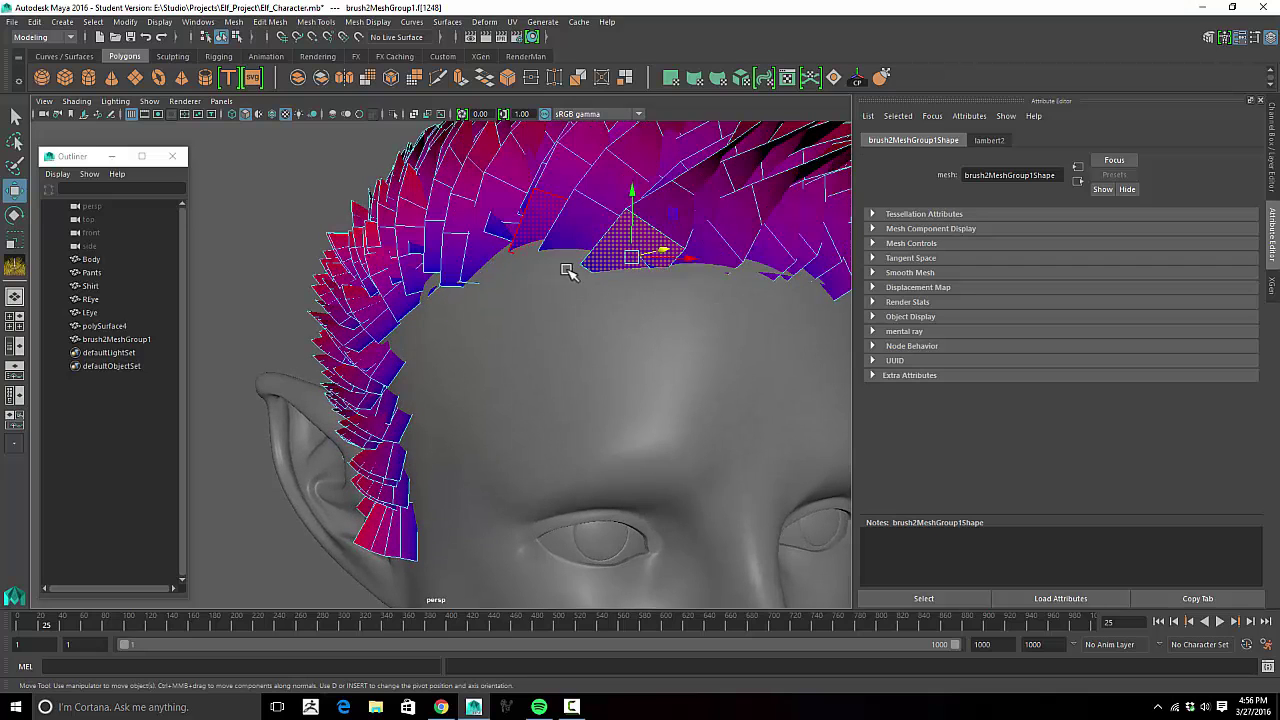
{"action": "right_click_drag", "start_coordinate": [598, 261], "coordinate": [548, 257]}
{"action": "left_click_drag", "start_coordinate": [572, 251], "coordinate": [589, 267]}
{"action": "left_click_drag", "start_coordinate": [584, 223], "coordinate": [697, 322]}
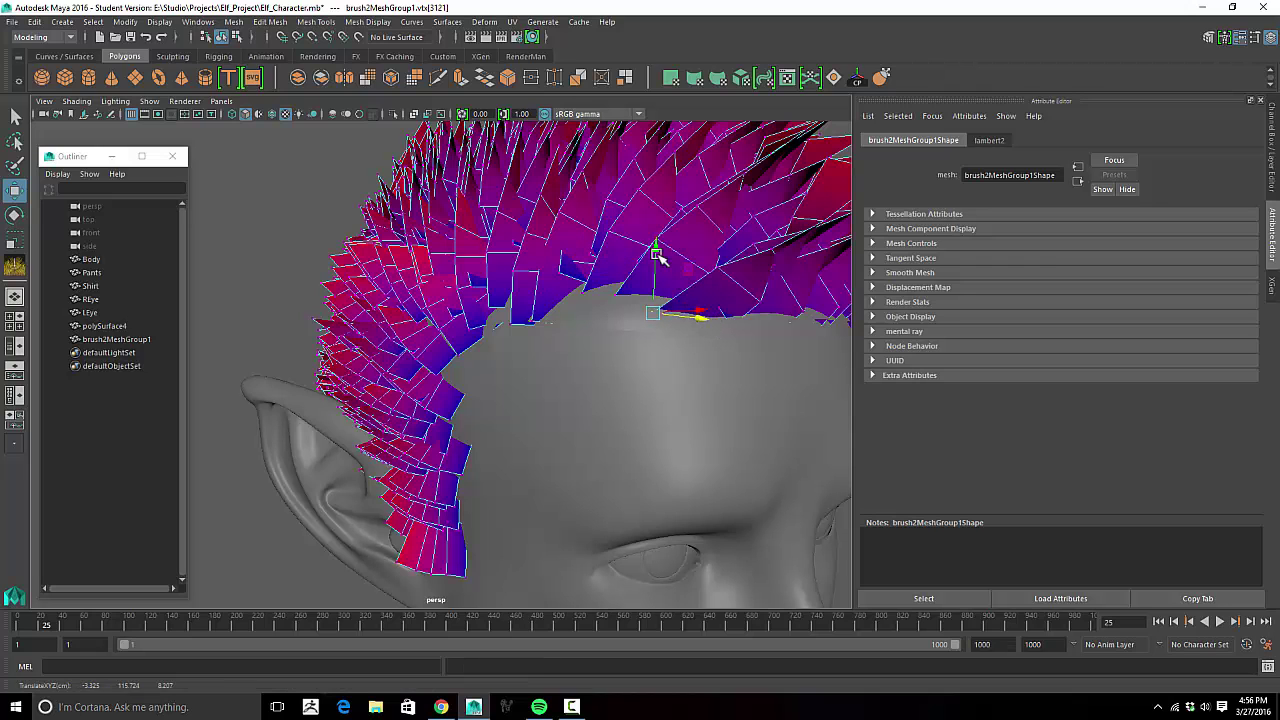
Step: Return the hair mesh to object mode, clear the selection and examine the hairline from the front and sides
{"action": "left_click_drag", "start_coordinate": [654, 251], "coordinate": [487, 294], "text": "alt"}
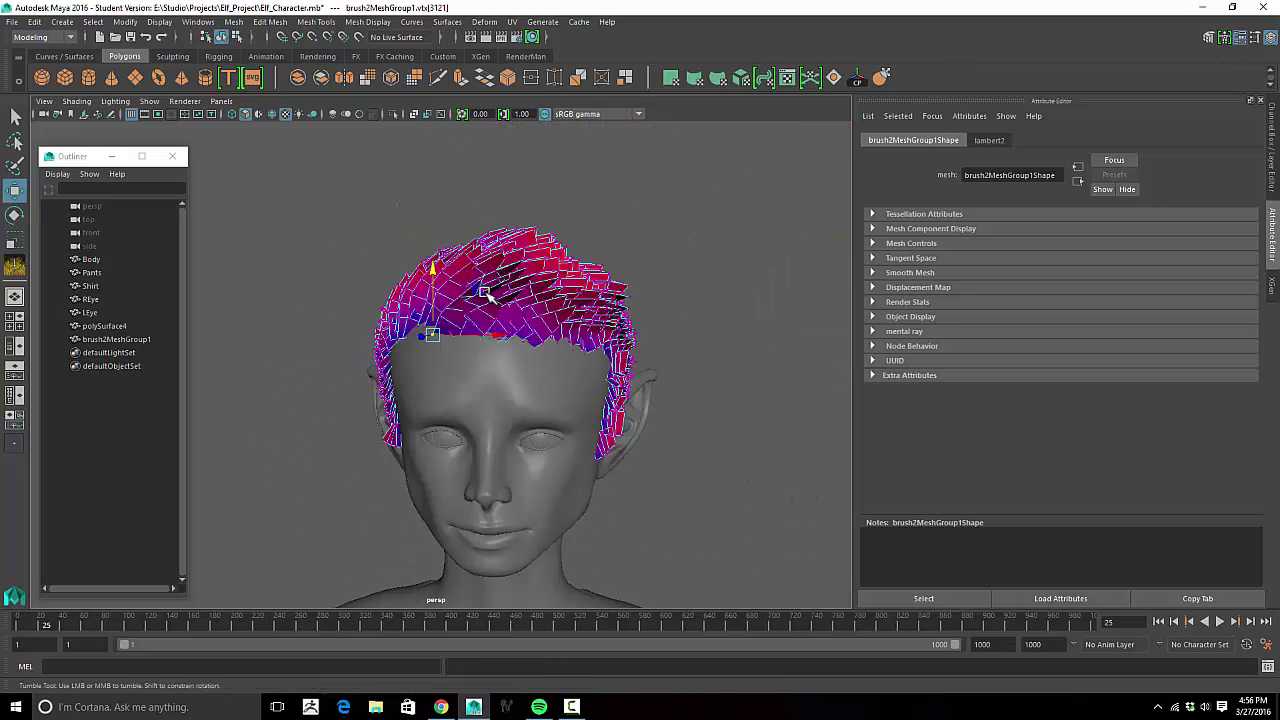
{"action": "scroll", "coordinate": [487, 294], "scroll_direction": "down", "scroll_amount": 6}
{"action": "right_click_drag", "start_coordinate": [545, 268], "coordinate": [560, 243]}
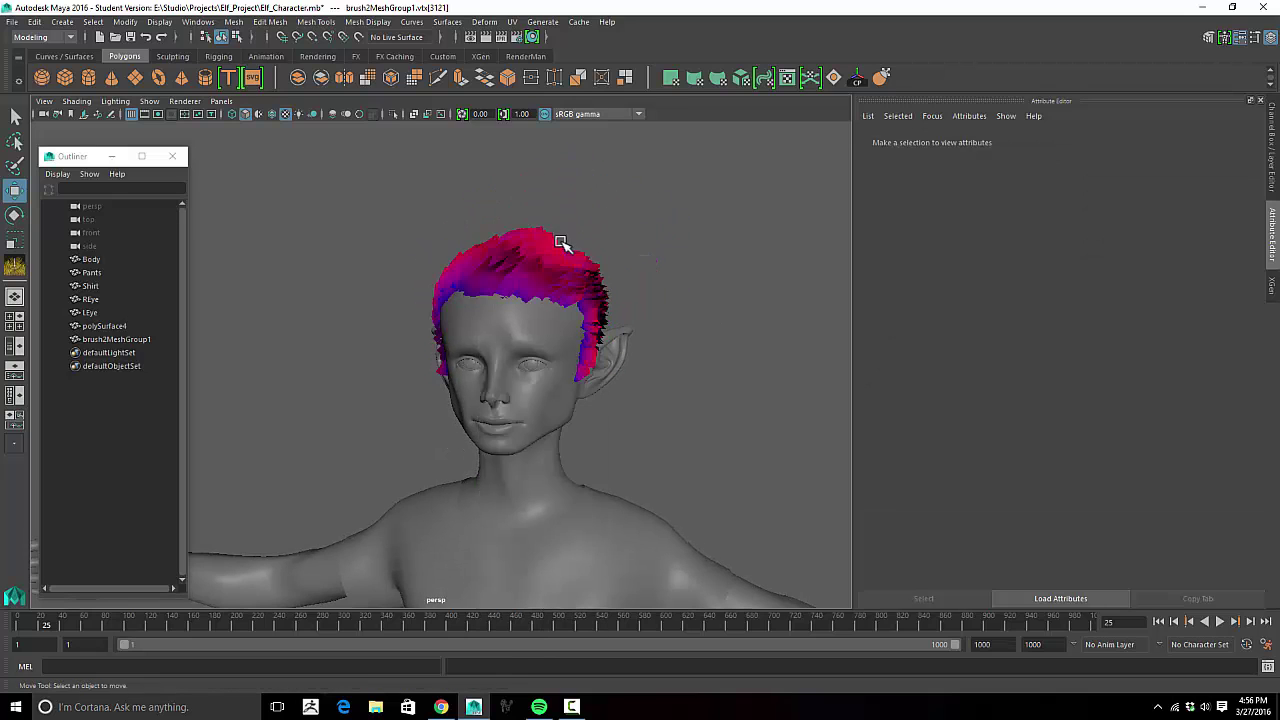
{"action": "left_click", "coordinate": [680, 240]}
{"action": "left_click_drag", "start_coordinate": [680, 246], "coordinate": [640, 290], "text": "alt"}
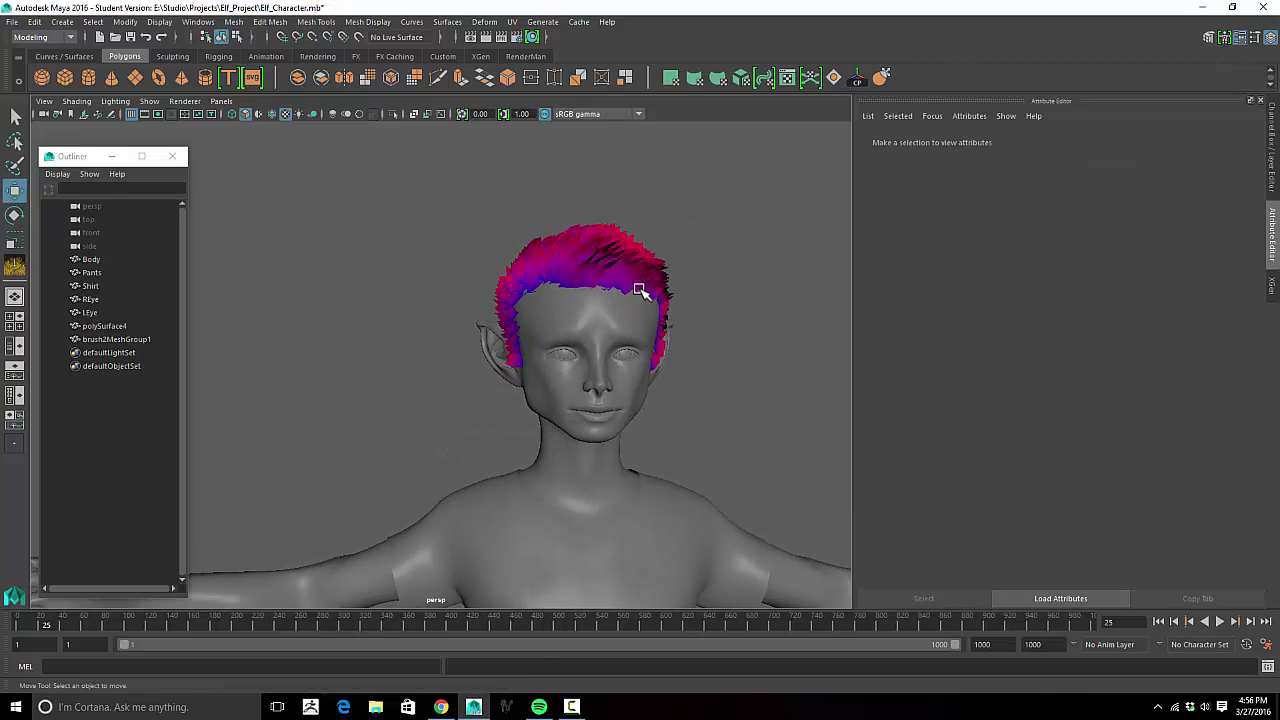
{"action": "right_click_drag", "start_coordinate": [640, 289], "coordinate": [746, 272], "text": "alt"}
{"action": "left_click_drag", "start_coordinate": [746, 272], "coordinate": [672, 313], "text": "alt"}
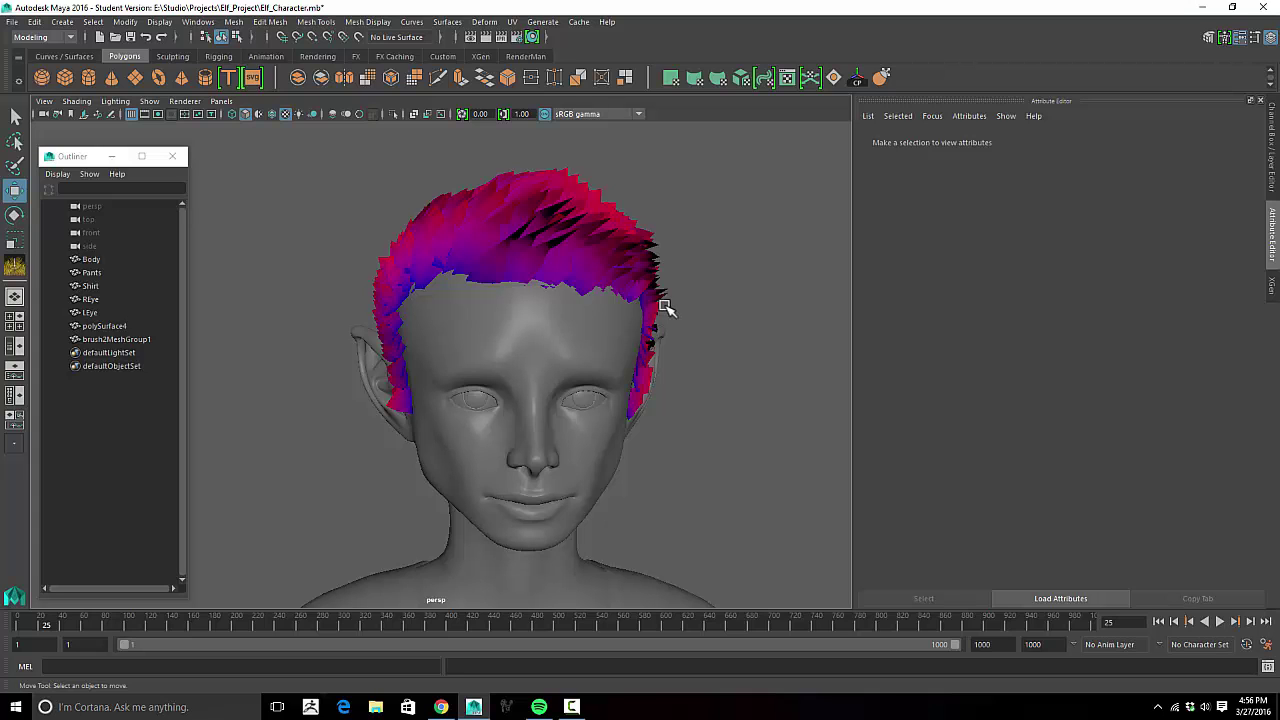
{"action": "left_click_drag", "start_coordinate": [515, 285], "coordinate": [563, 282], "text": "alt"}
{"action": "scroll", "coordinate": [563, 282], "scroll_direction": "up", "scroll_amount": 2}
{"action": "middle_click_drag", "start_coordinate": [563, 282], "coordinate": [531, 274], "text": "alt"}
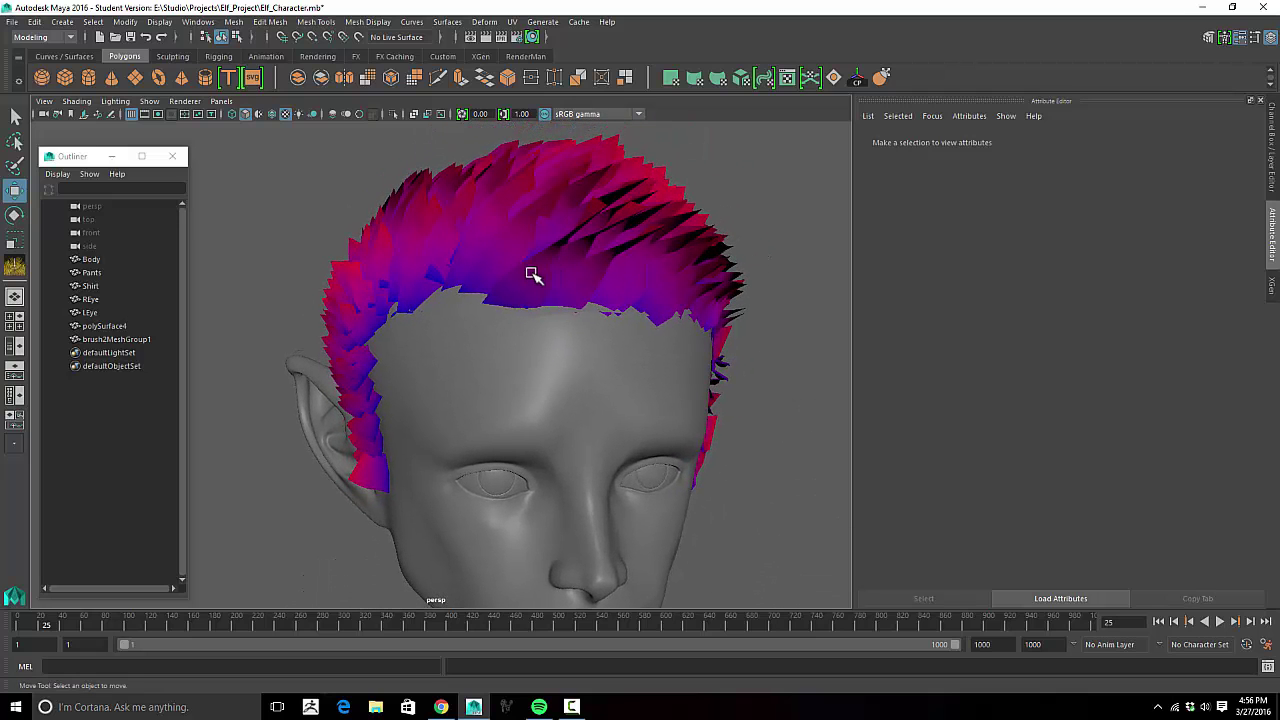